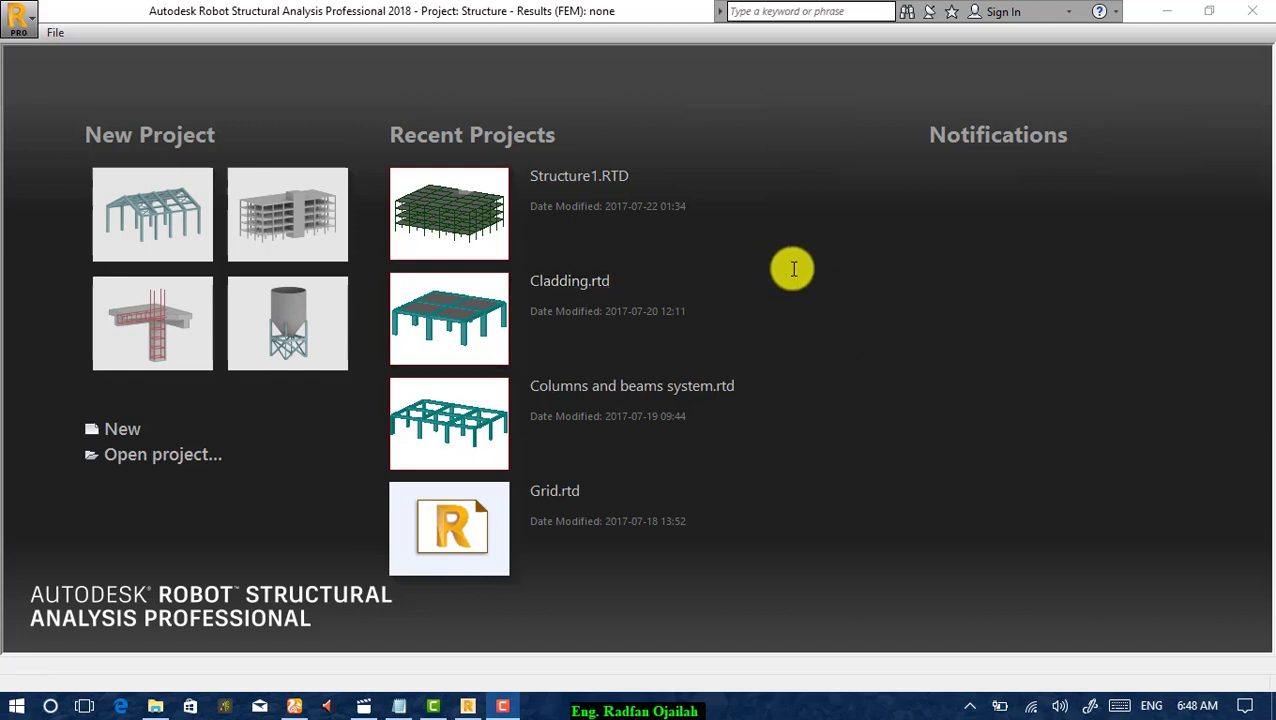
Open the Structure1.RTD project and show its plan view at Story 1, level 3.00 m.
click(577, 178)
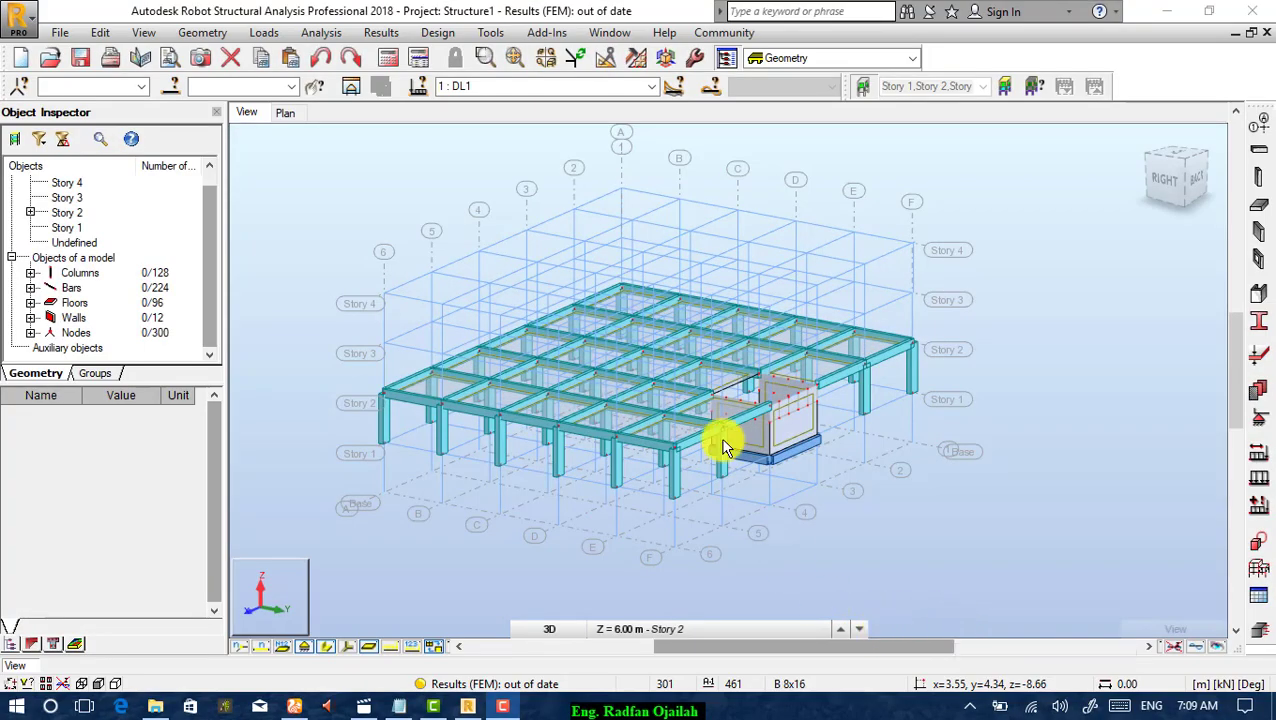
click(280, 112)
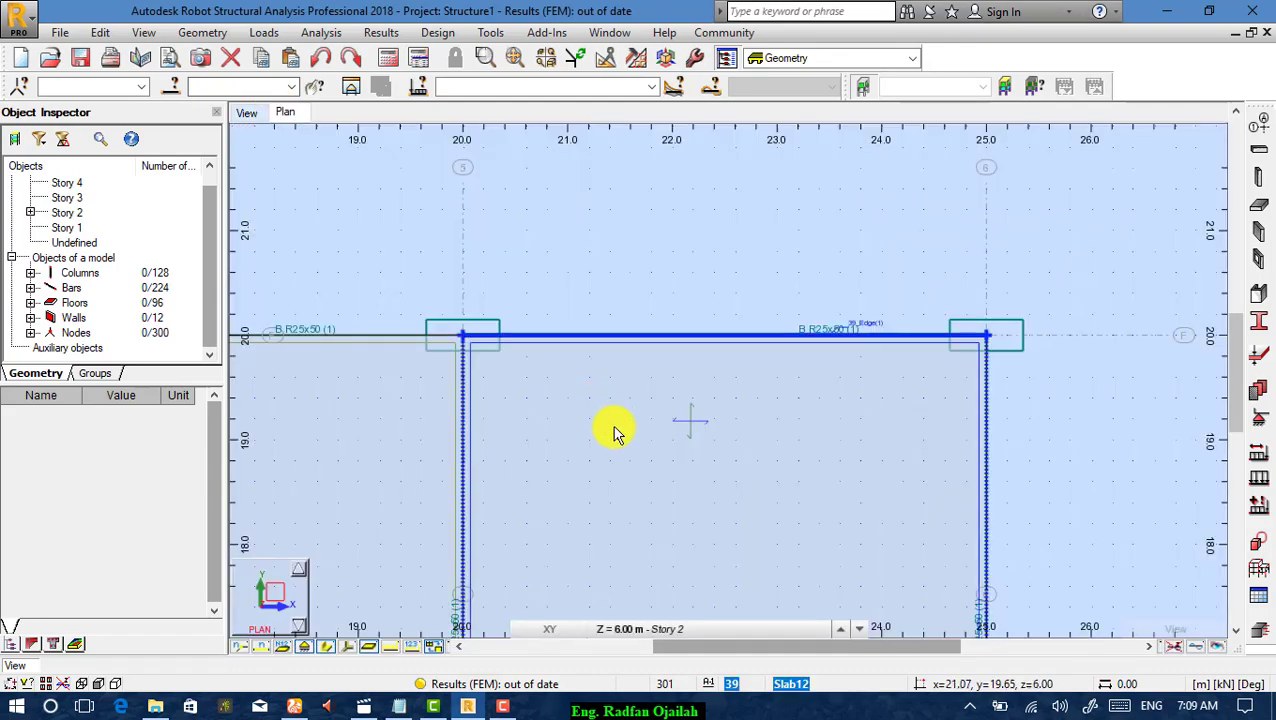
click(680, 630)
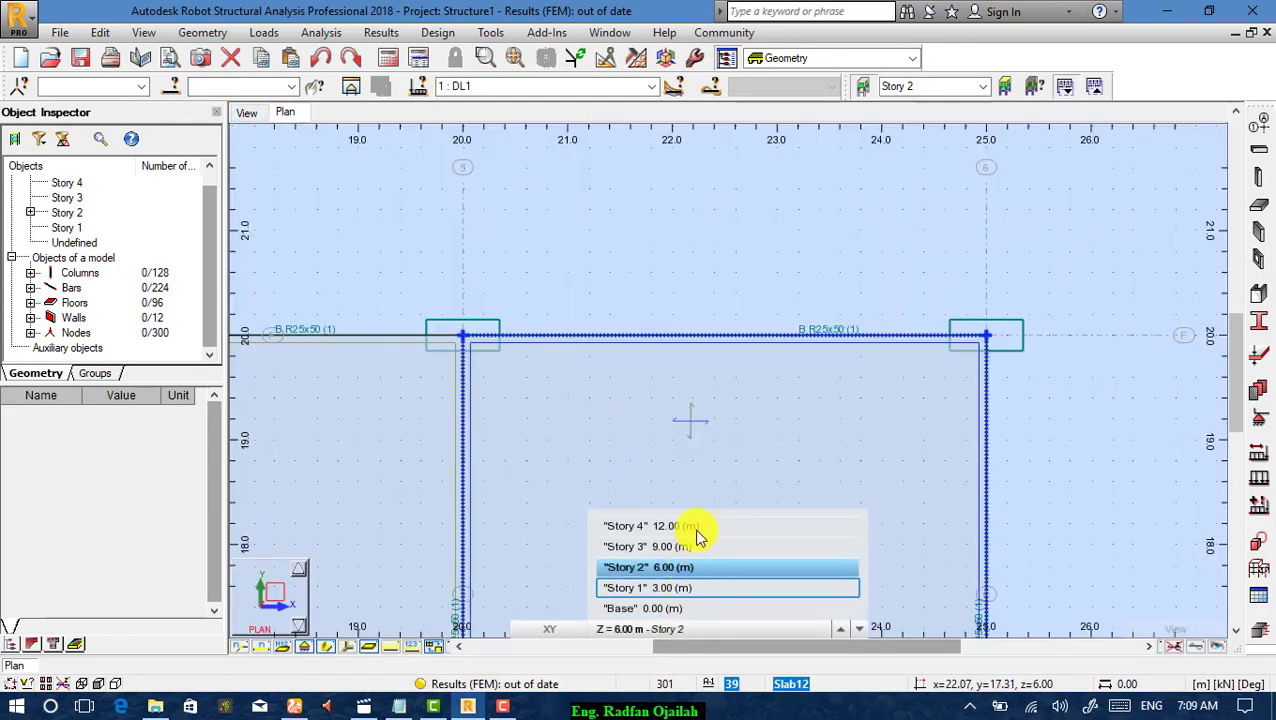
click(684, 590)
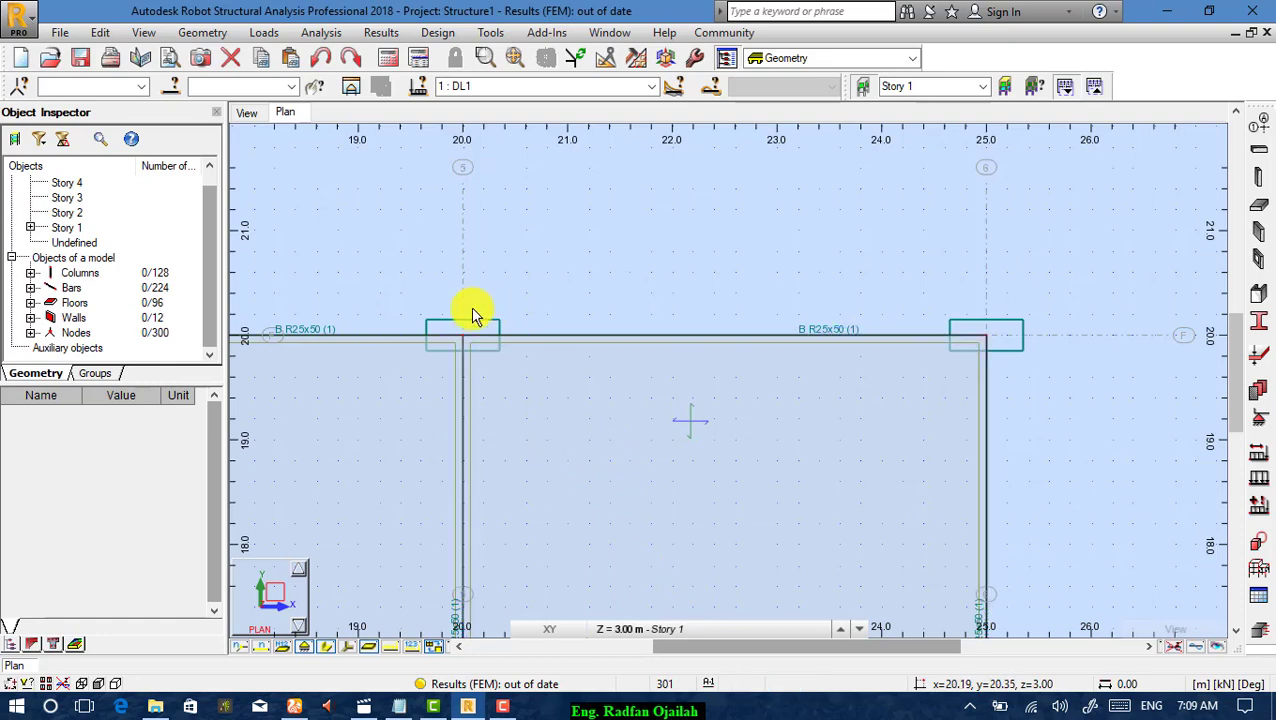
Set up an arc object defined by Begin - End - Middle, discretized into a fixed 10 edges and creating bars.
click(1257, 152)
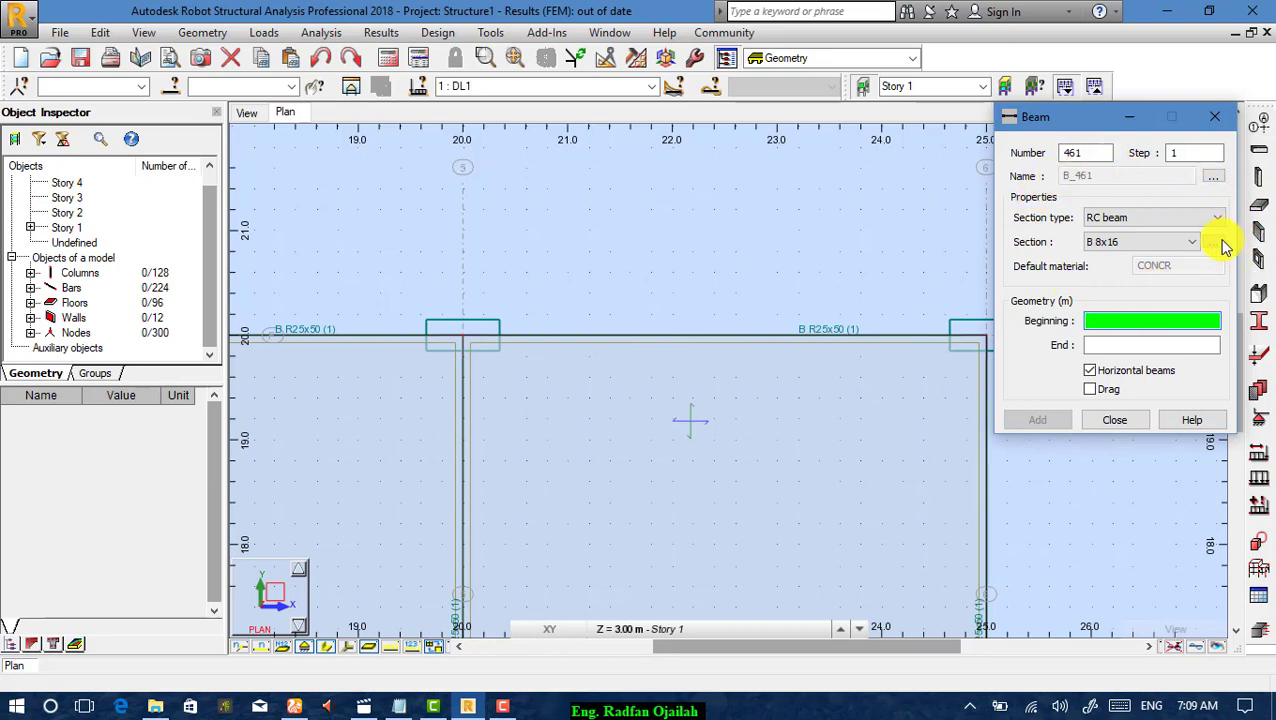
click(1124, 424)
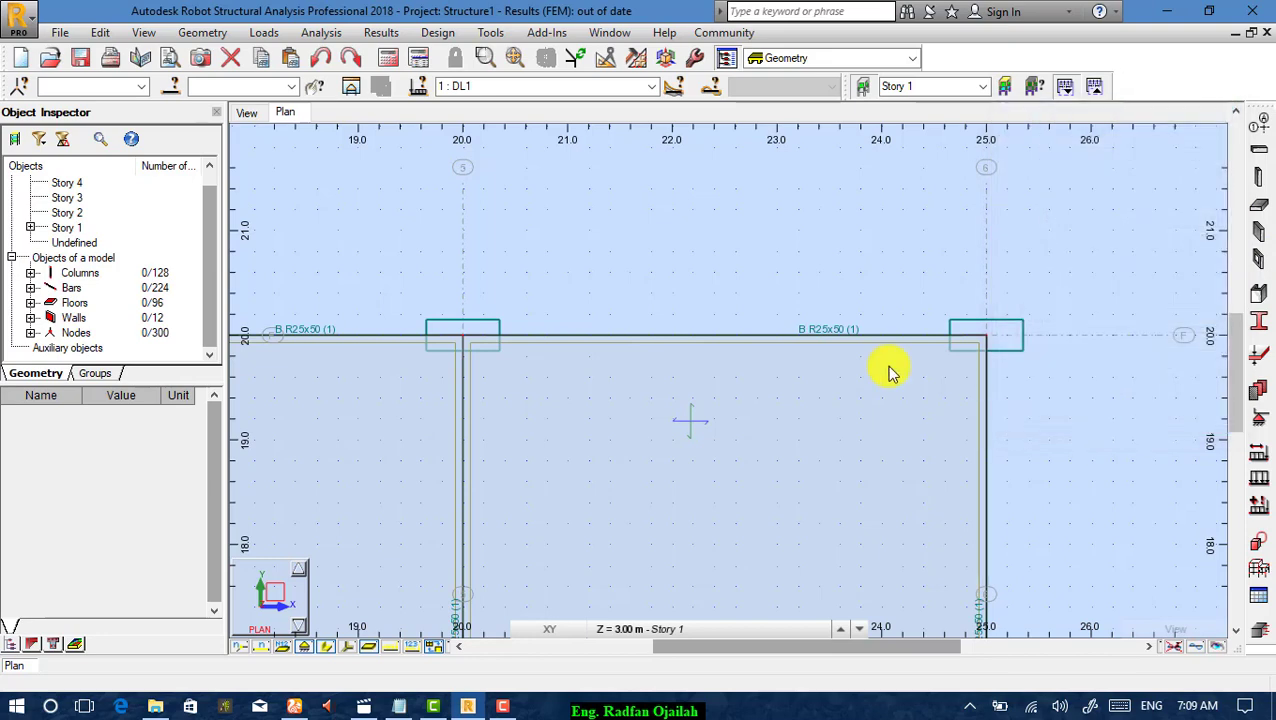
click(202, 32)
mouse_move(222, 197)
mouse_move(250, 176)
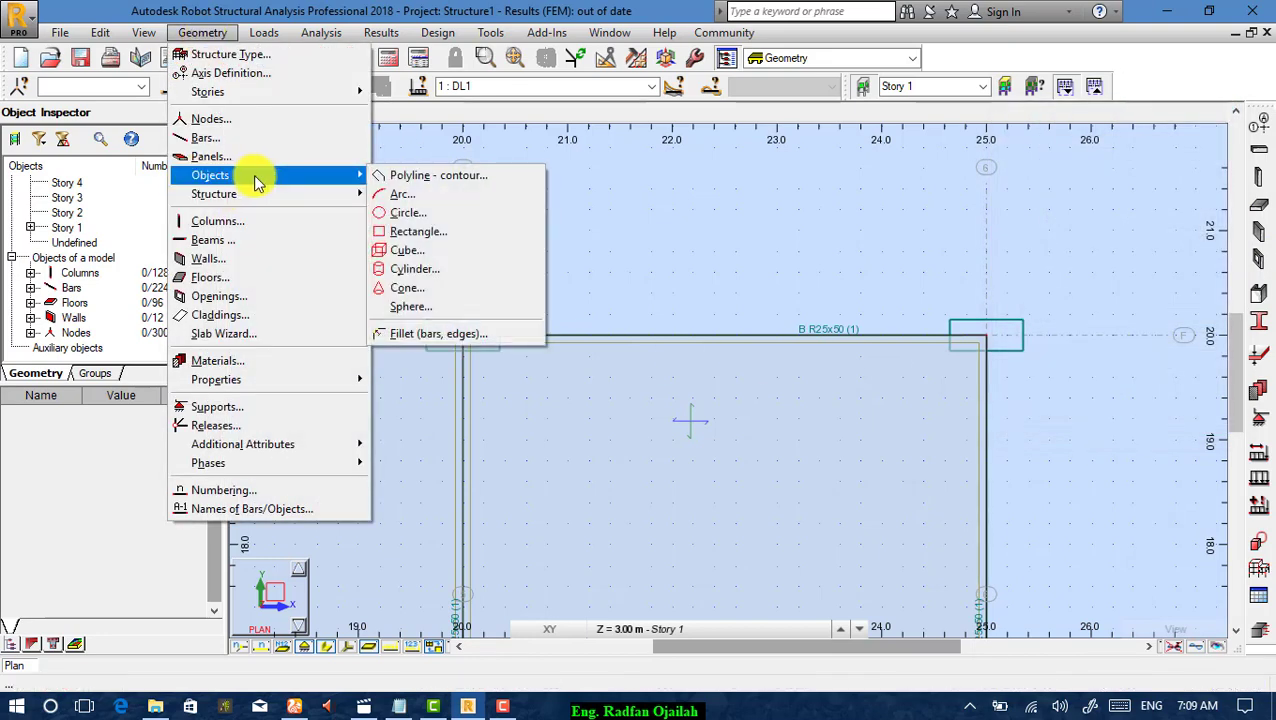
click(517, 198)
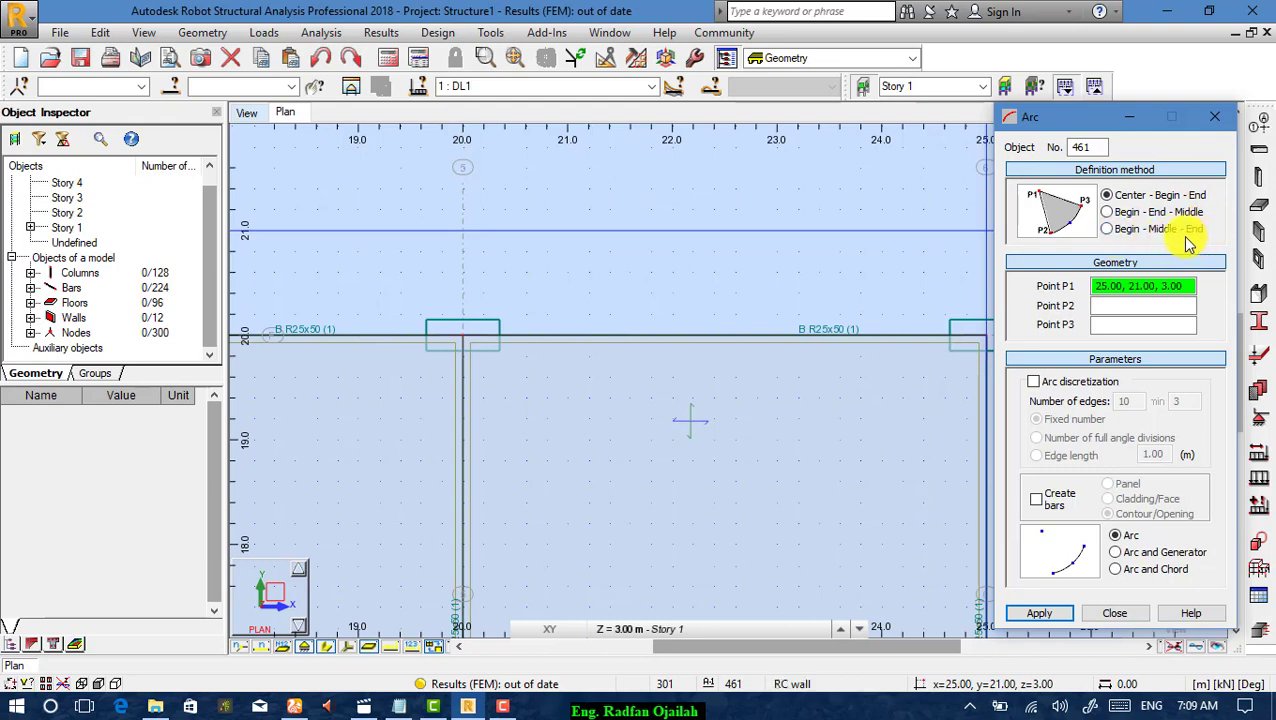
click(1108, 212)
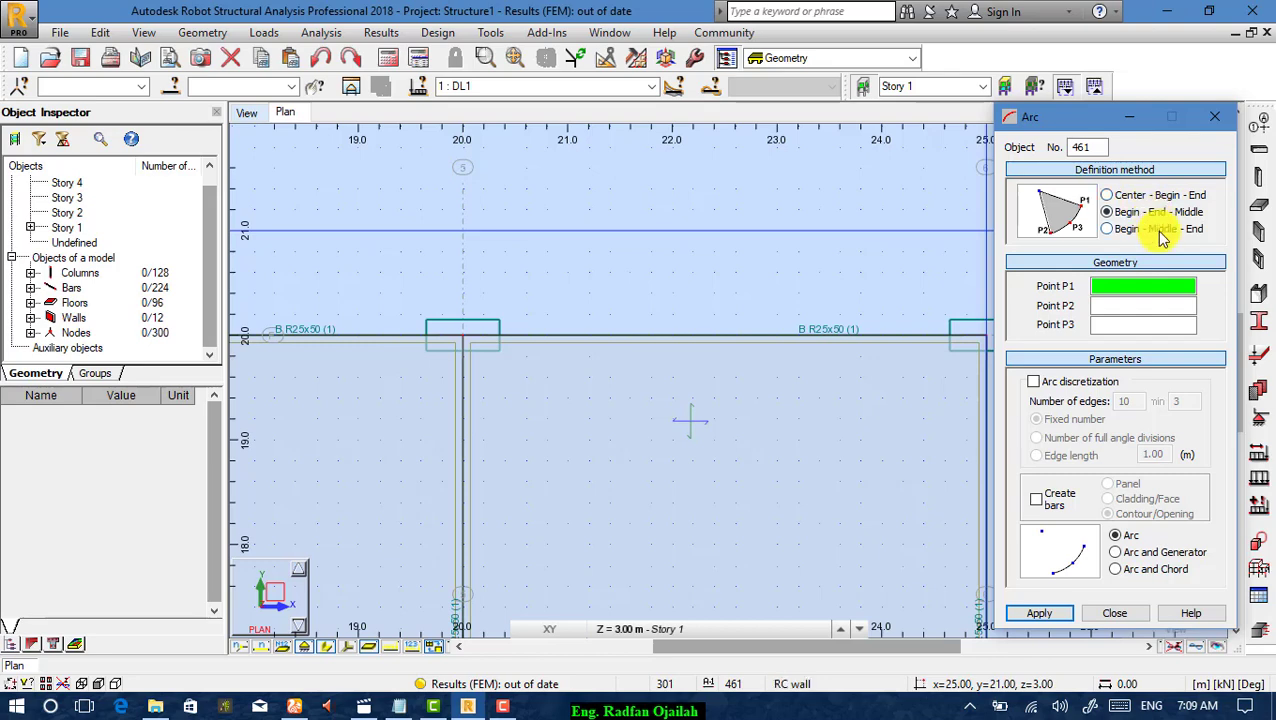
click(1097, 264)
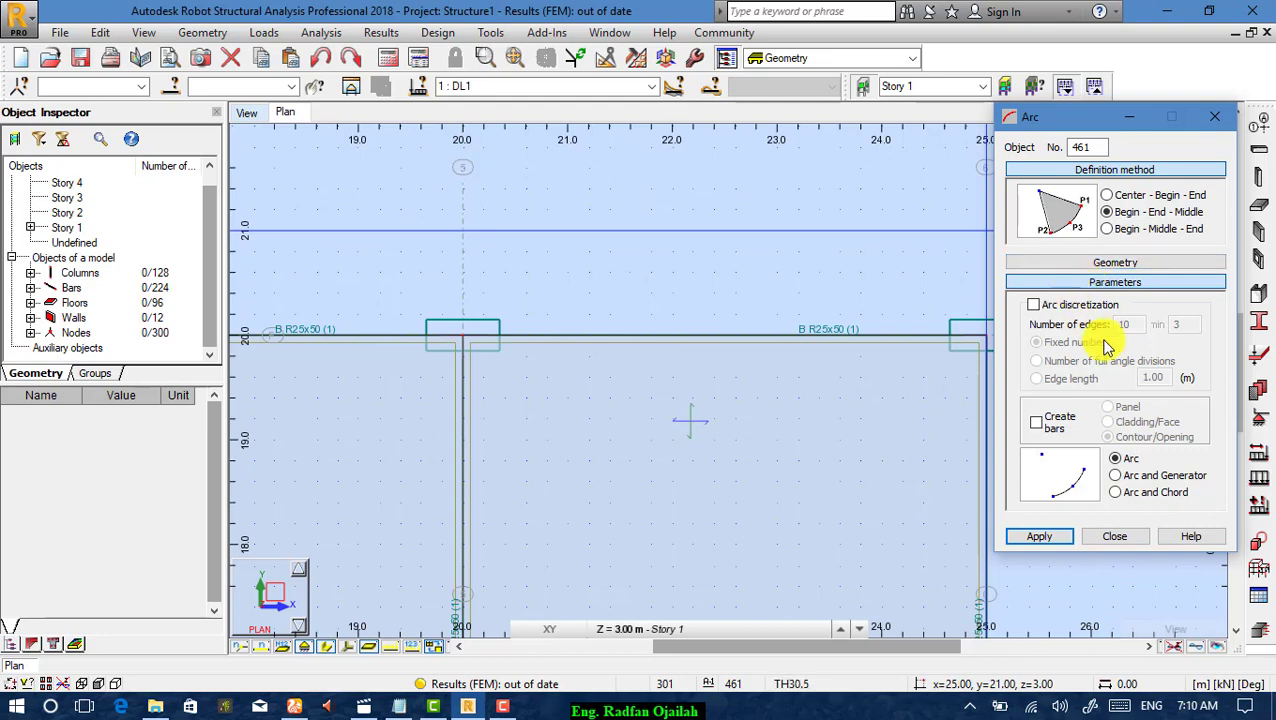
click(1033, 306)
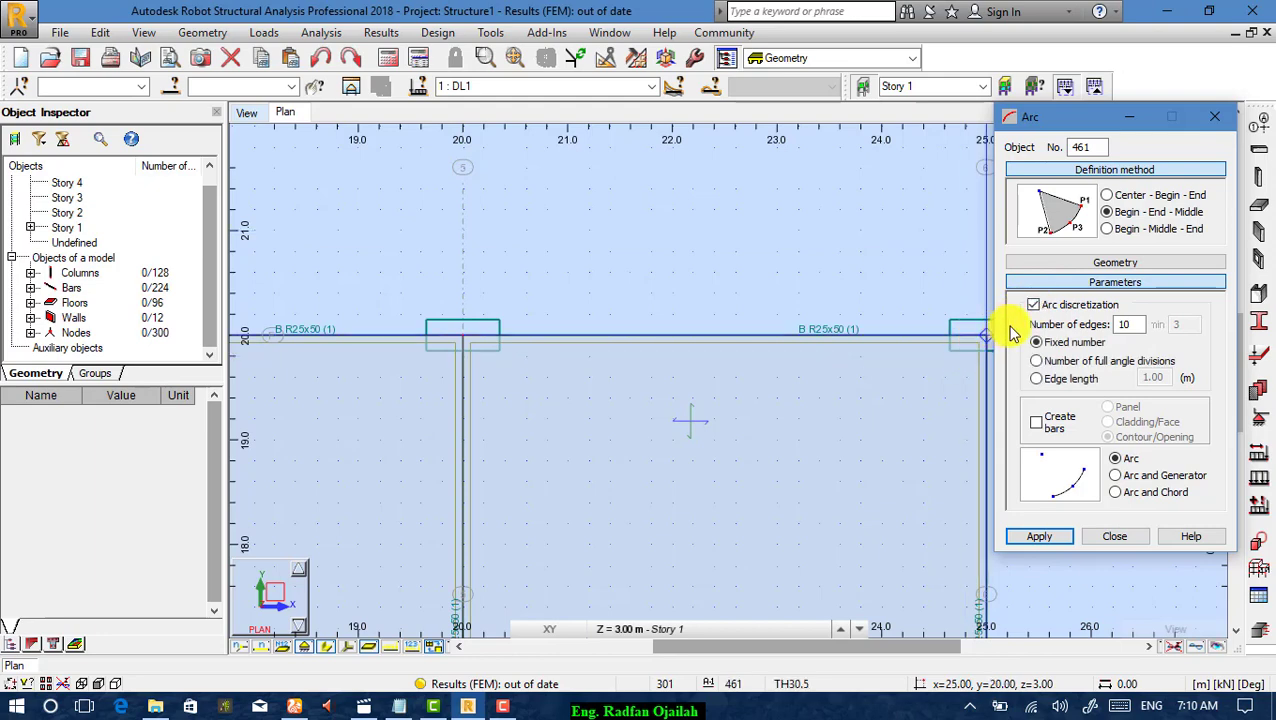
double_click(1125, 325)
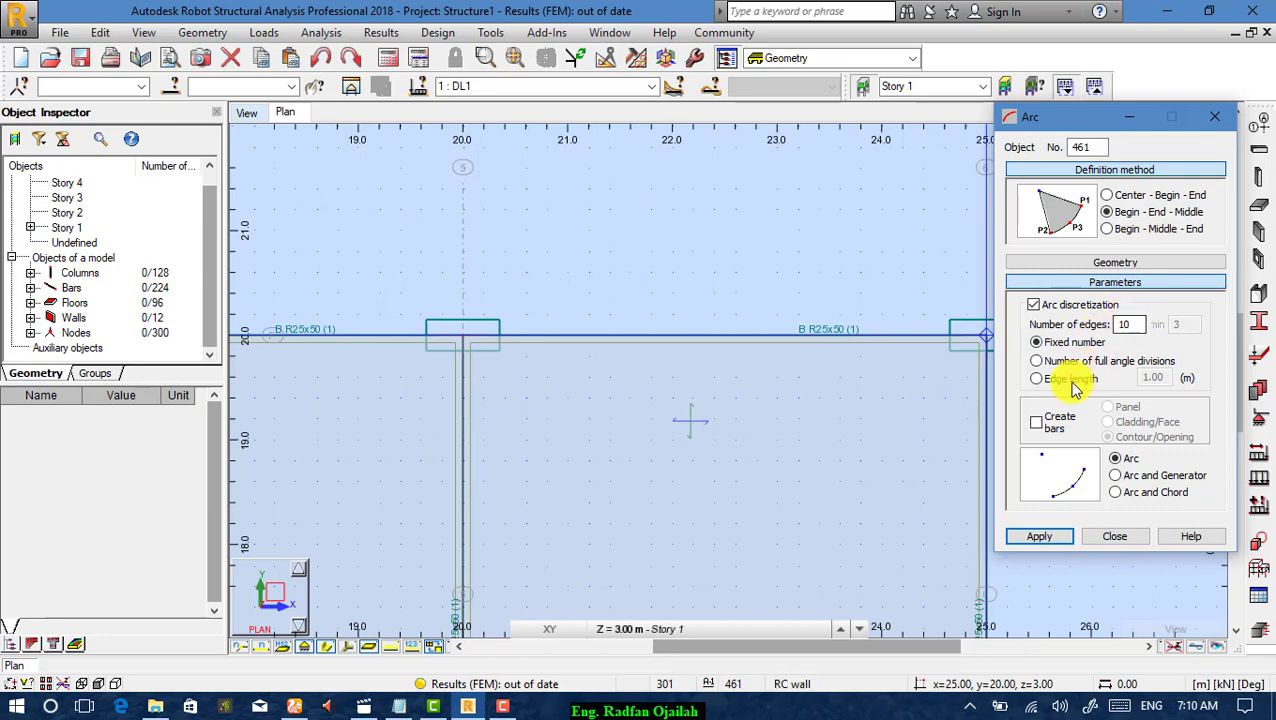
click(1050, 428)
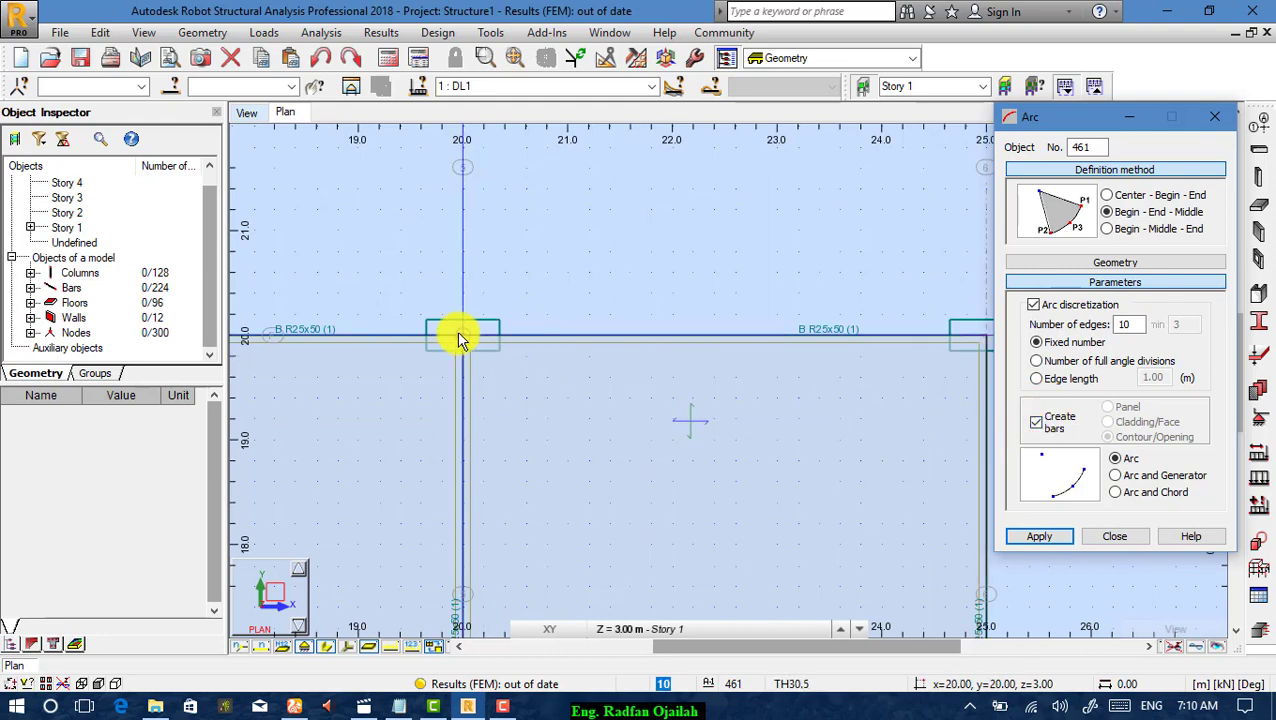
Draw the arc from grid corner 6-F (25.00, 20.00) to corner 5-F (20.00, 20.00), with its middle point at about (22.60, 20.80).
click(983, 336)
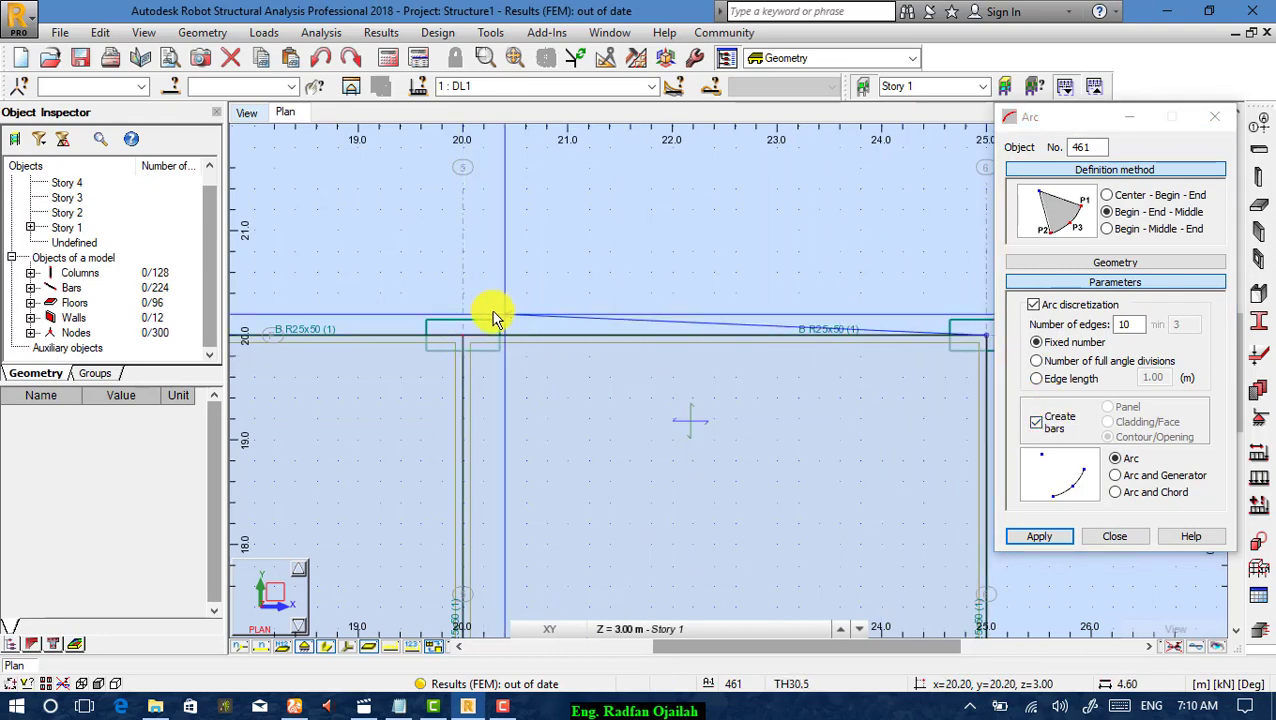
click(462, 336)
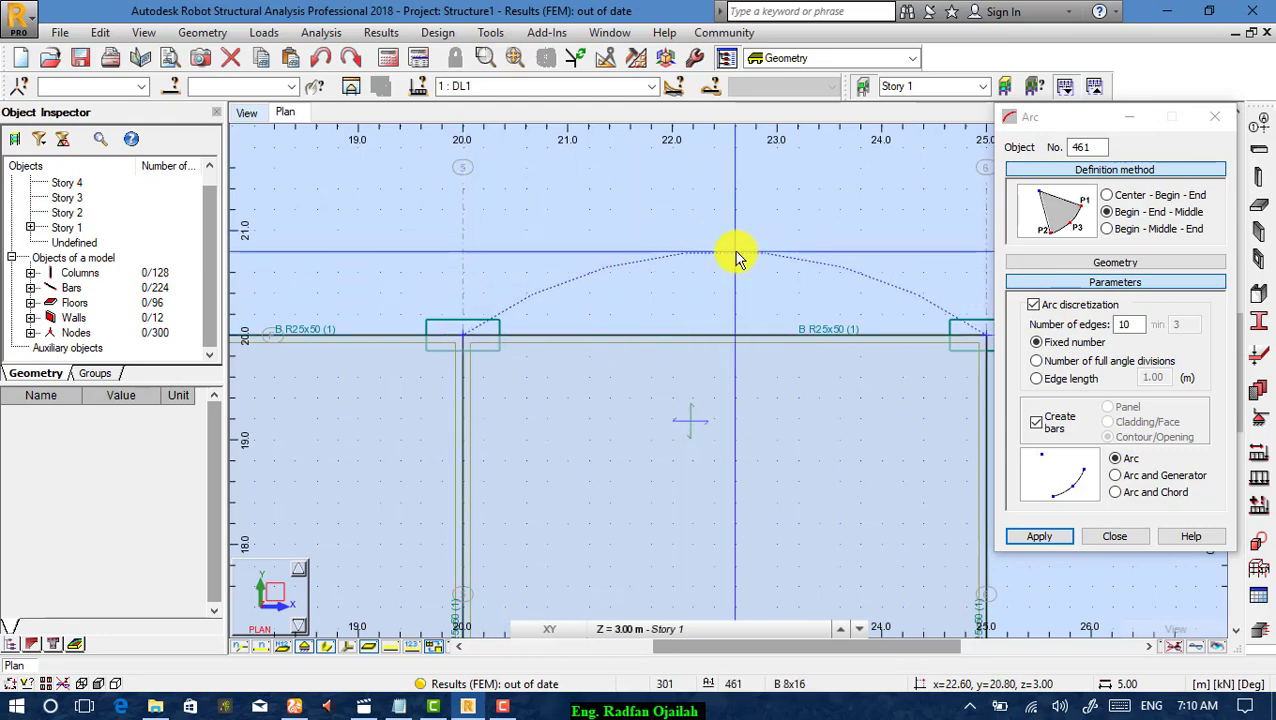
click(736, 256)
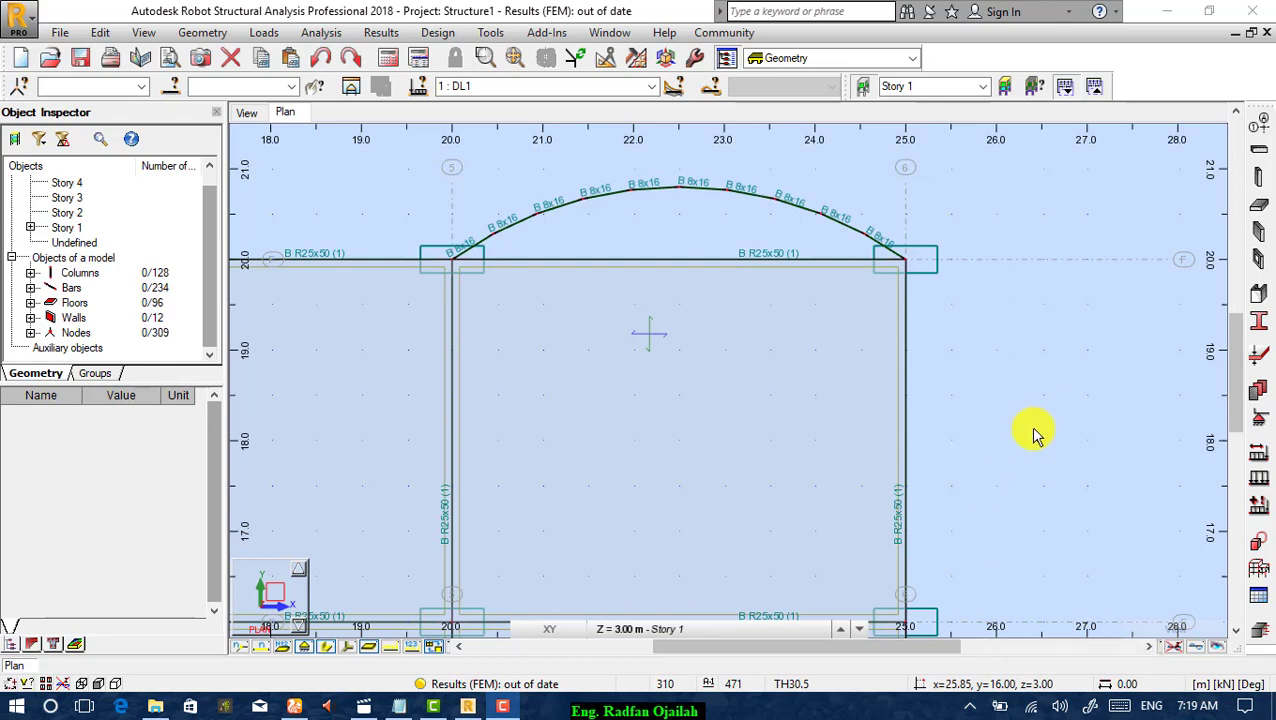
Start a Slab12 floor contour with arc discretization enabled, from grid corner 5-F through the first three intermediate nodes of the arc.
click(1258, 210)
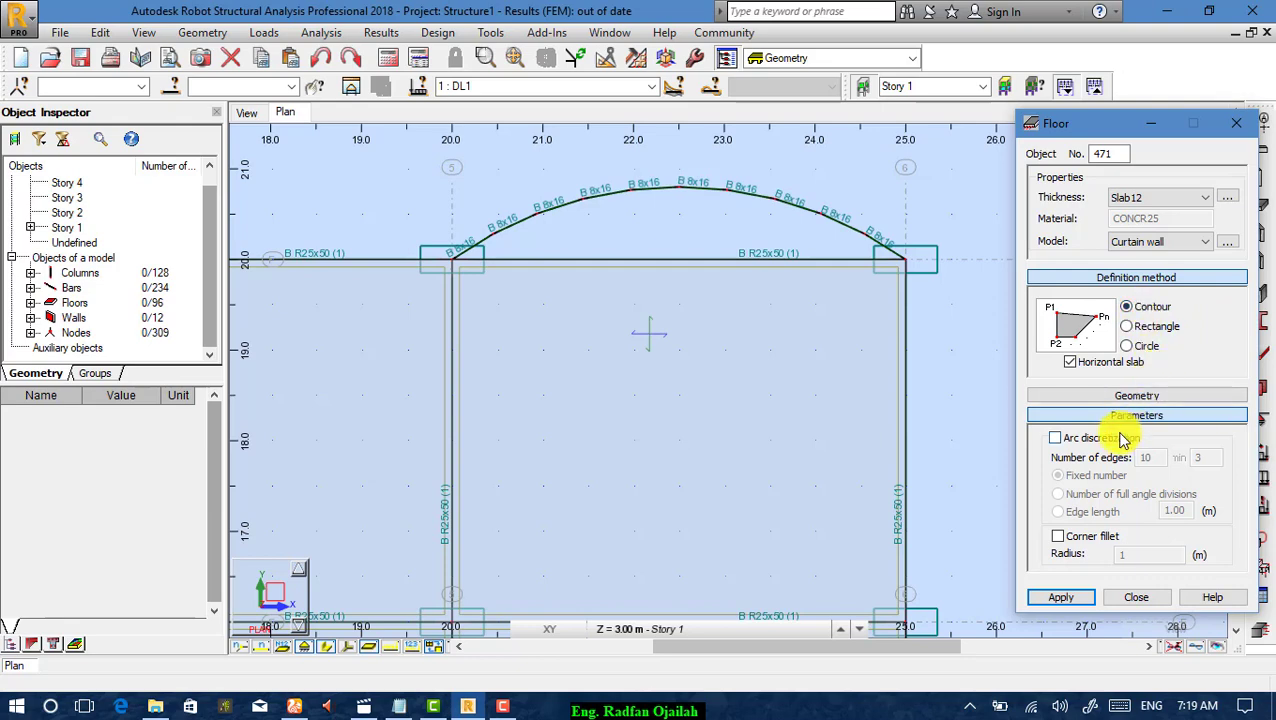
click(1056, 438)
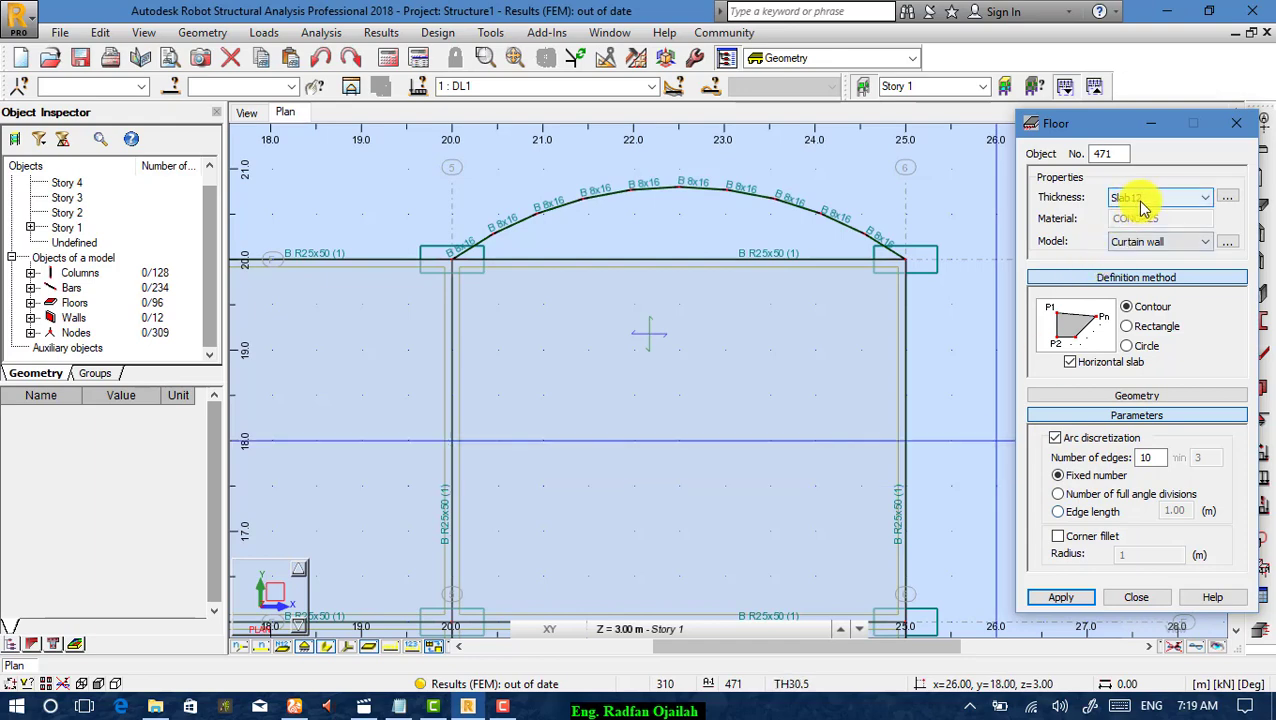
scroll(464, 243, up, 3)
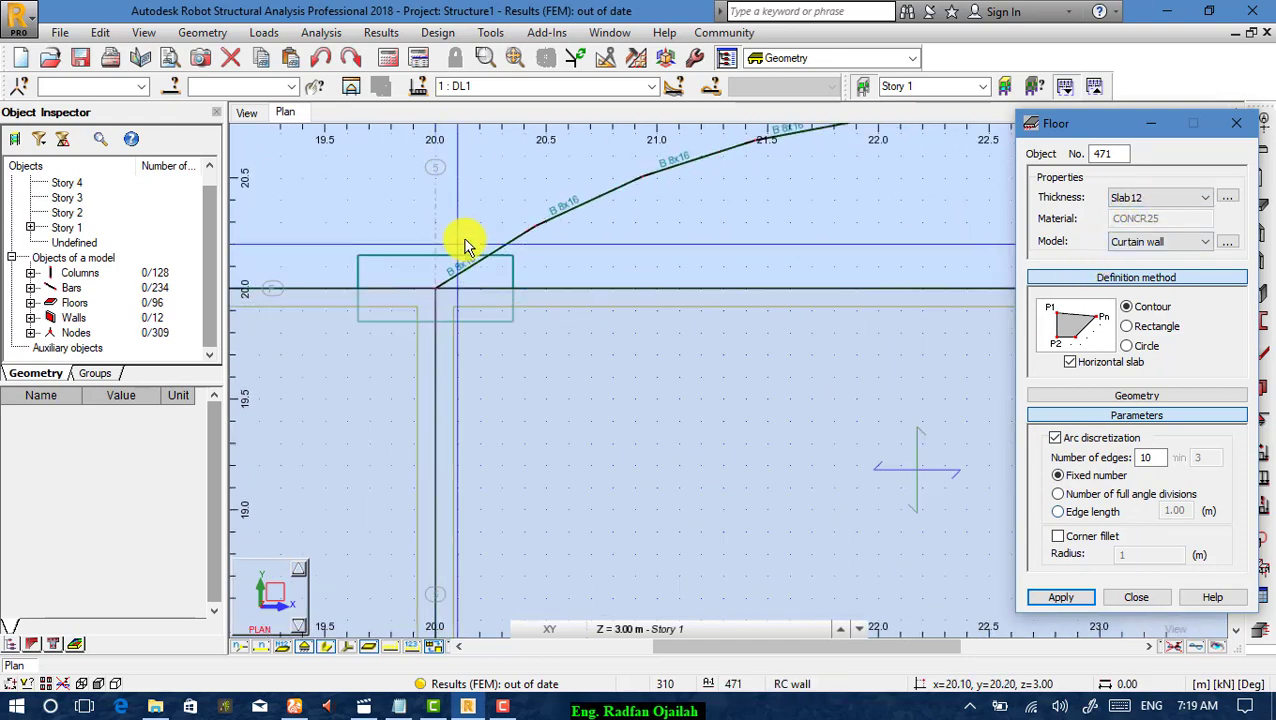
click(434, 290)
click(535, 226)
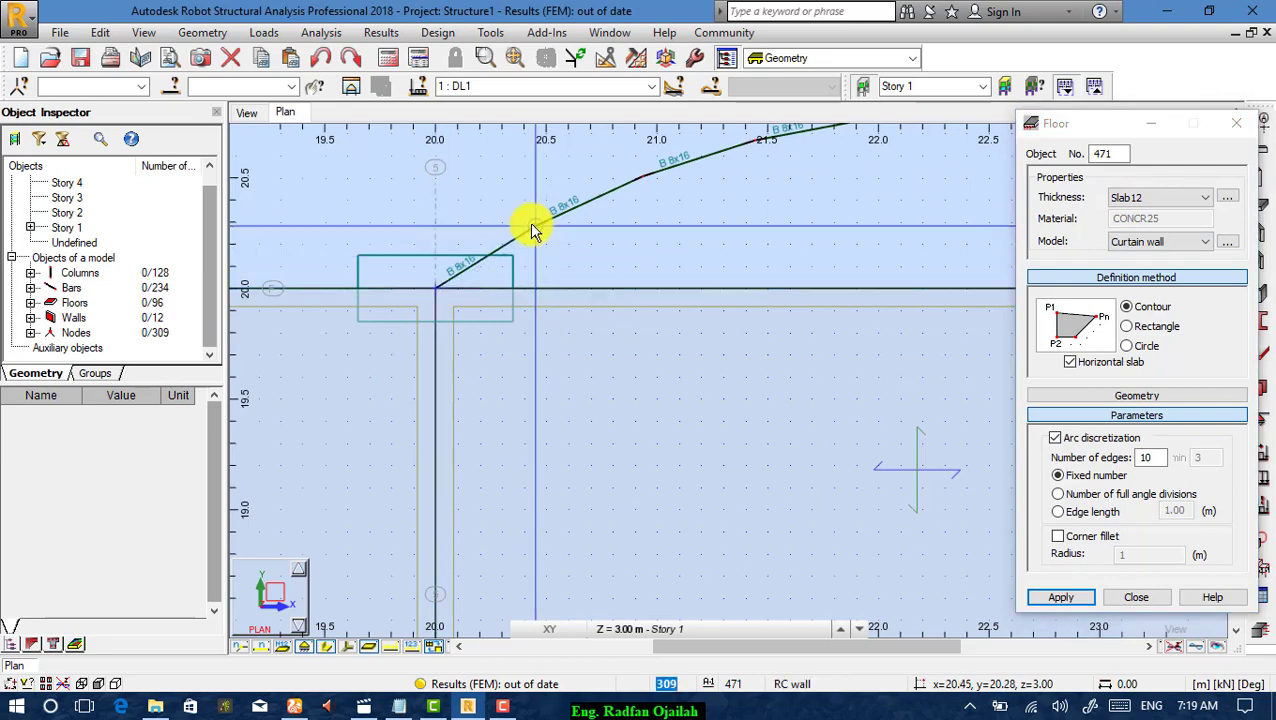
click(645, 176)
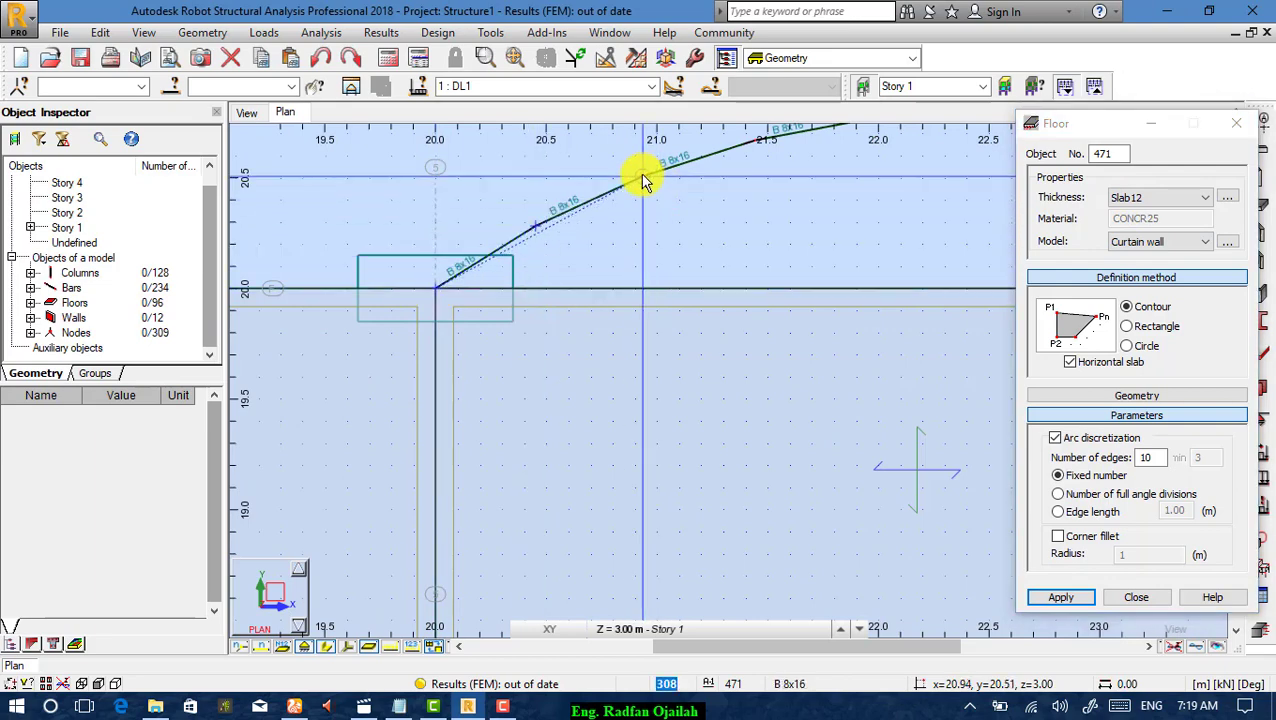
click(755, 141)
Continue the floor contour along the arc's nodes, over its crown at x = 22.50 to the node near x = 23.56.
scroll(616, 301, down, 2)
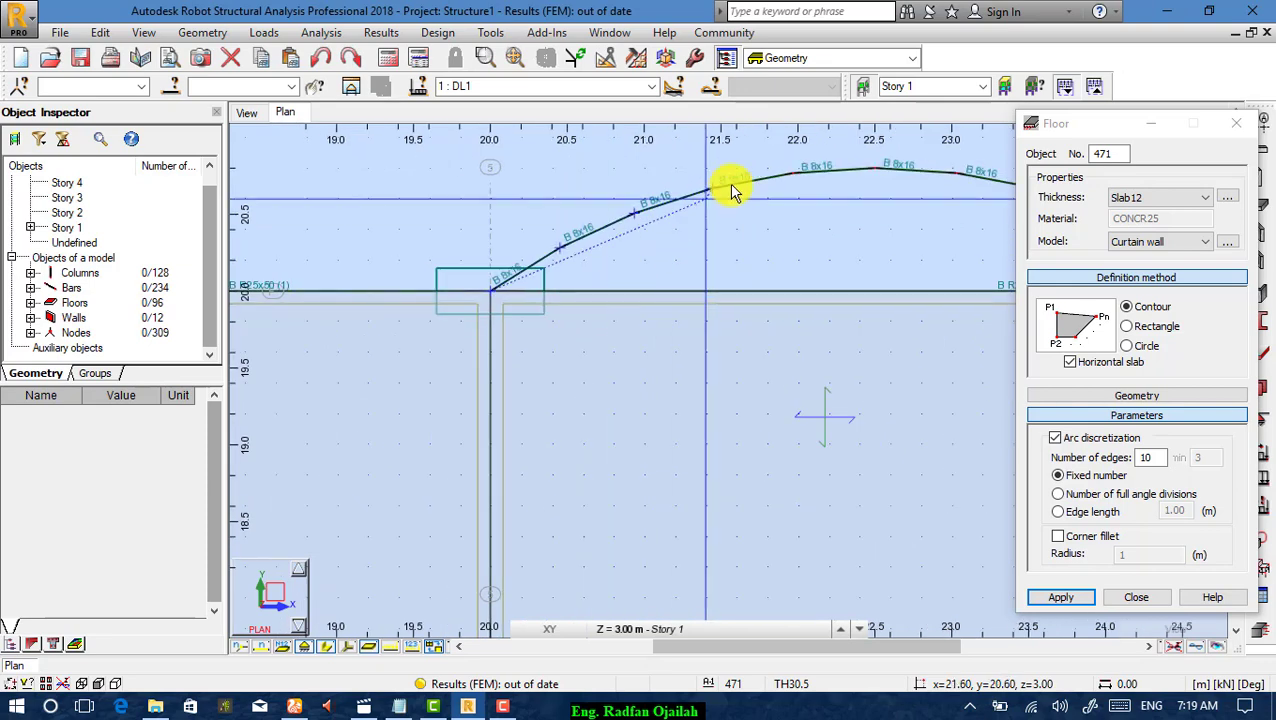
scroll(748, 170, up, 2)
scroll(507, 248, down, 2)
scroll(662, 205, up, 3)
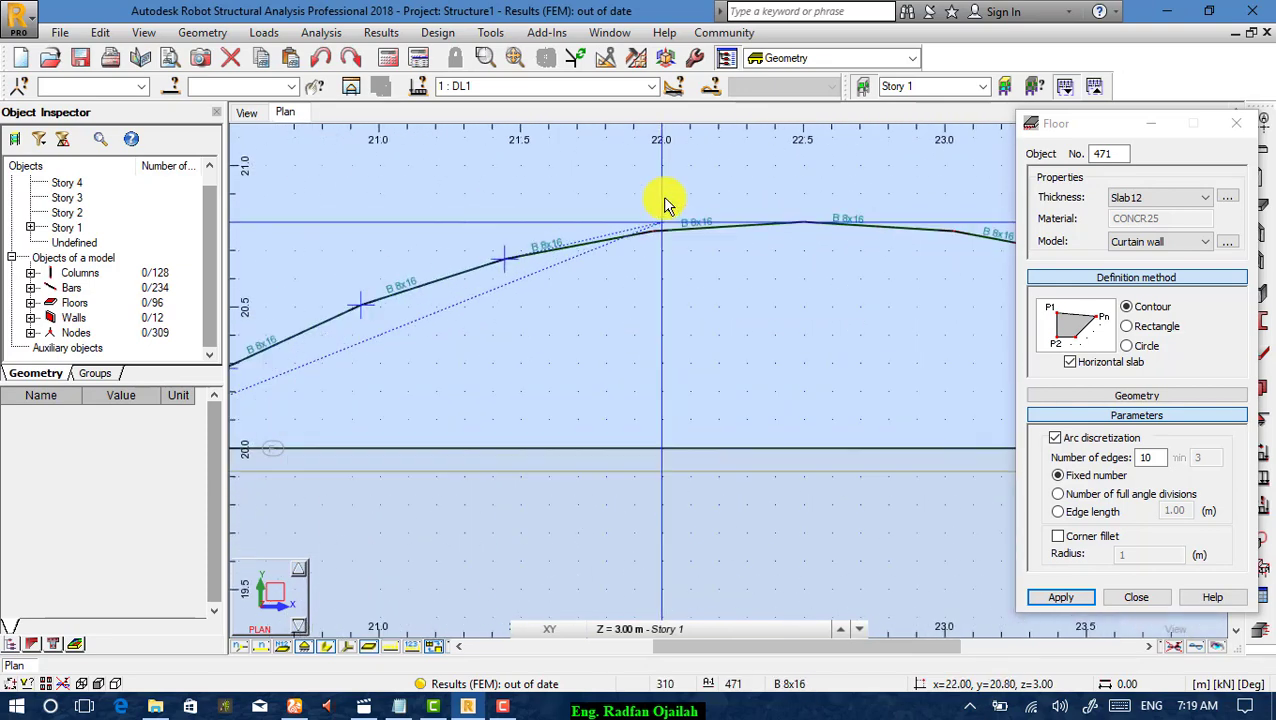
click(659, 233)
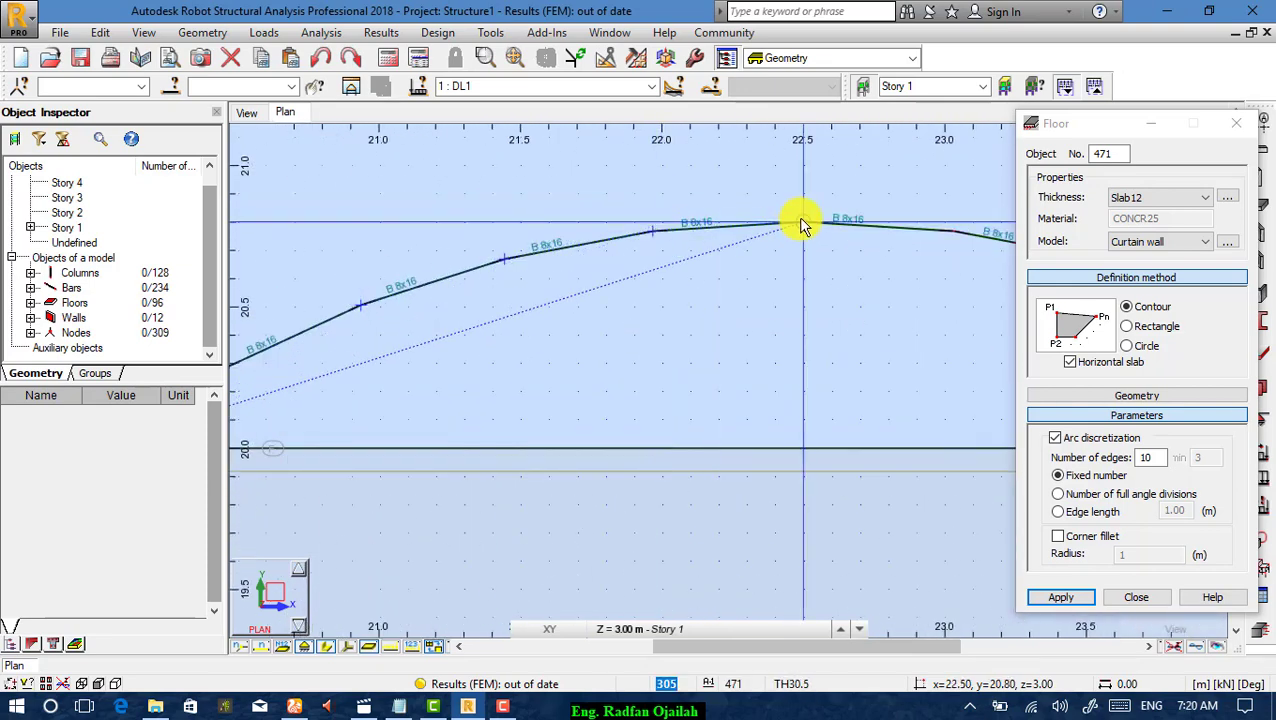
scroll(461, 216, down, 3)
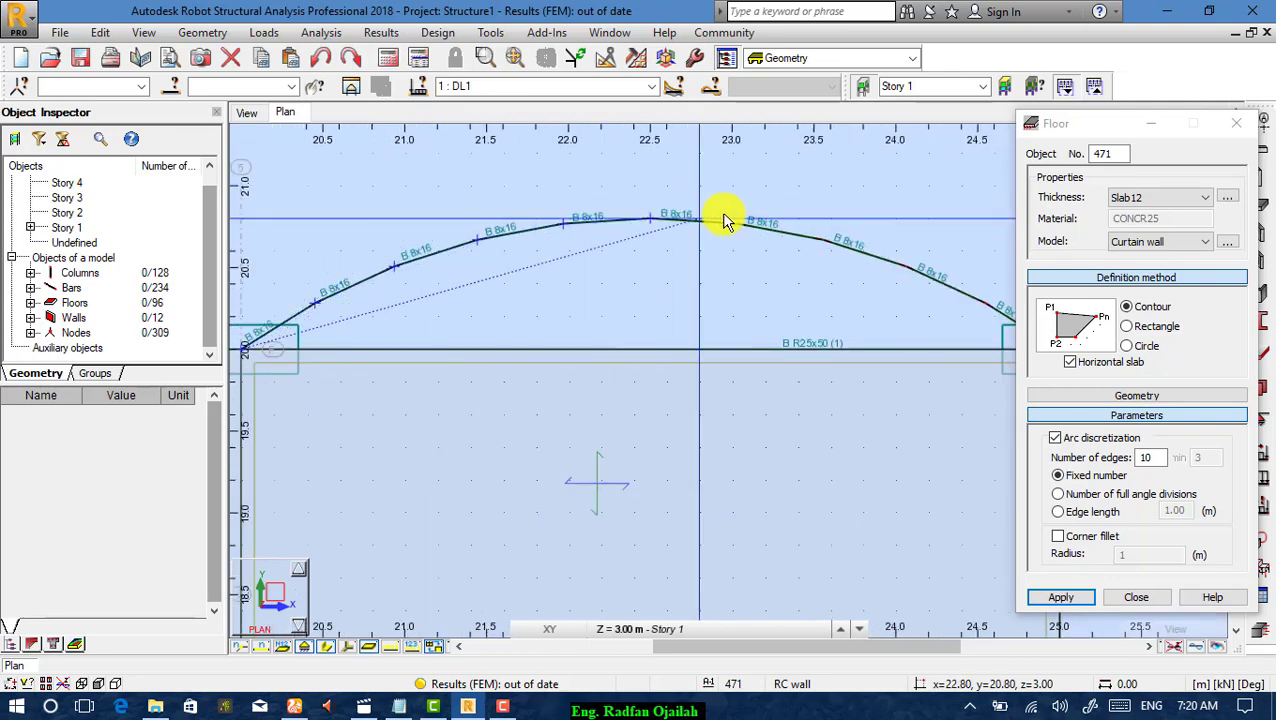
scroll(745, 222, up, 4)
scroll(456, 199, down, 3)
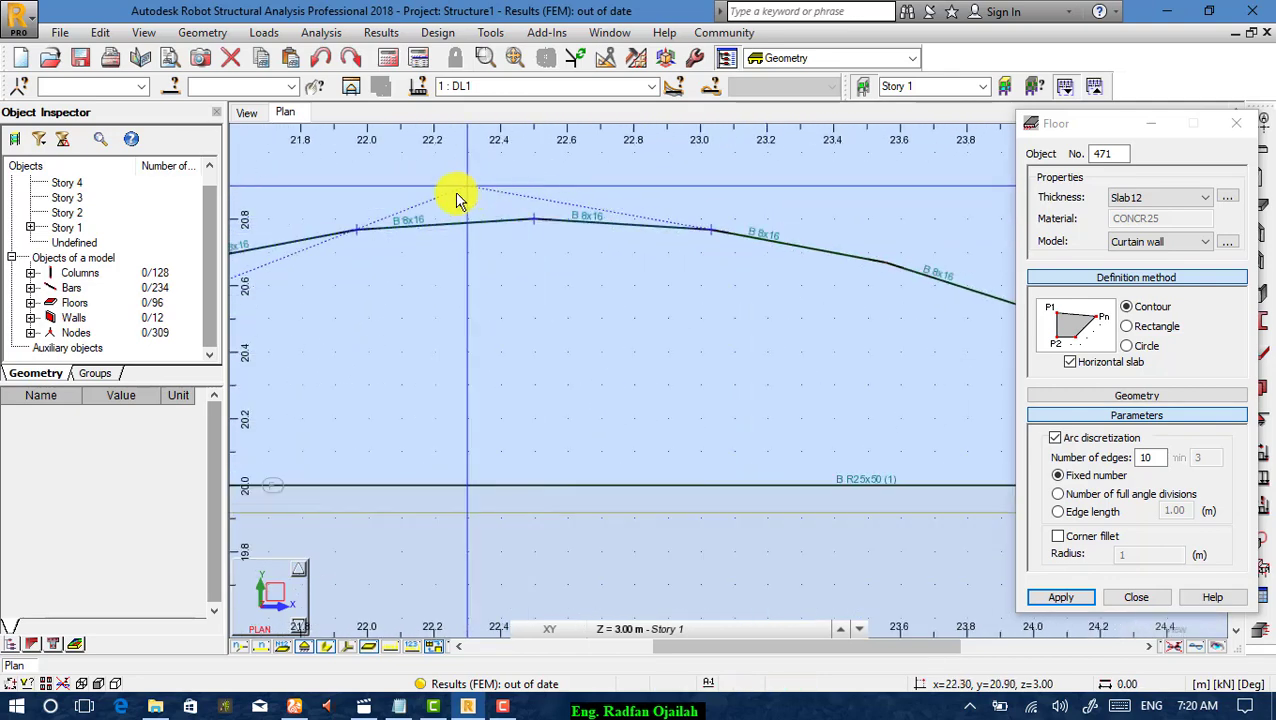
scroll(763, 245, up, 4)
click(731, 262)
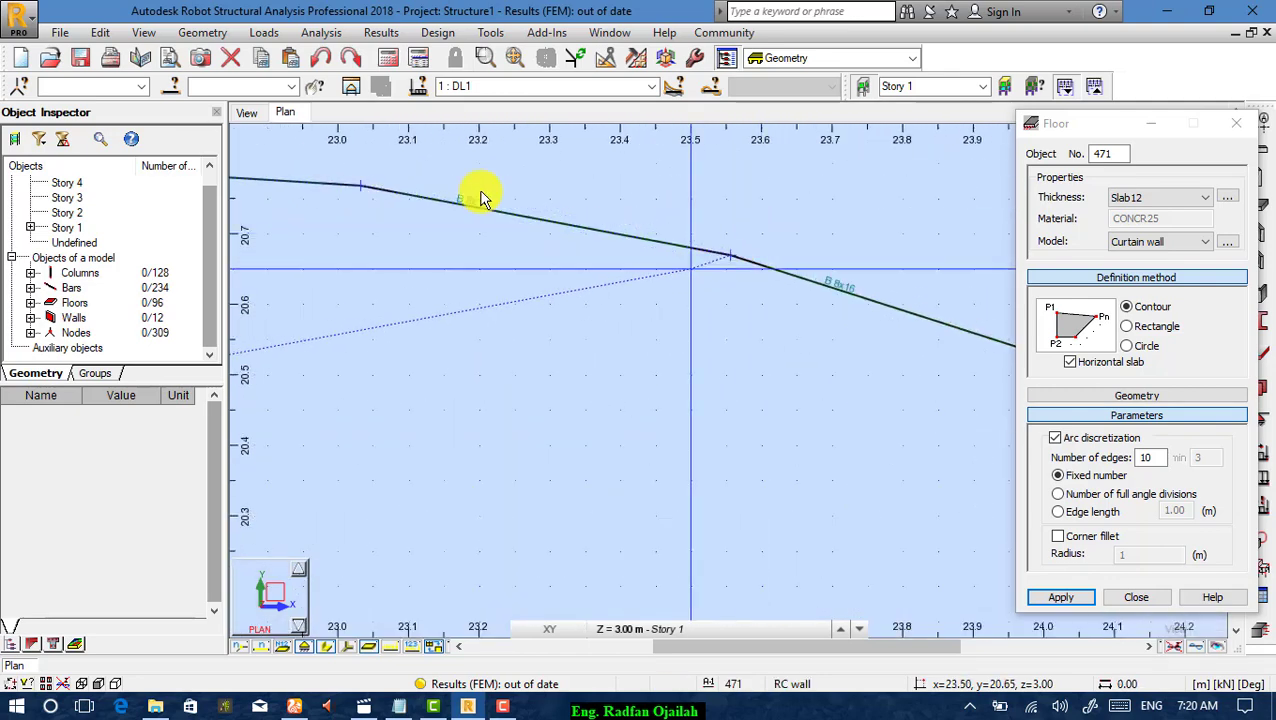
Finish the floor contour through the remaining arc nodes to grid corner 6-F (25.00, 20.00) and create the slab.
scroll(441, 182, down, 3)
scroll(826, 308, up, 3)
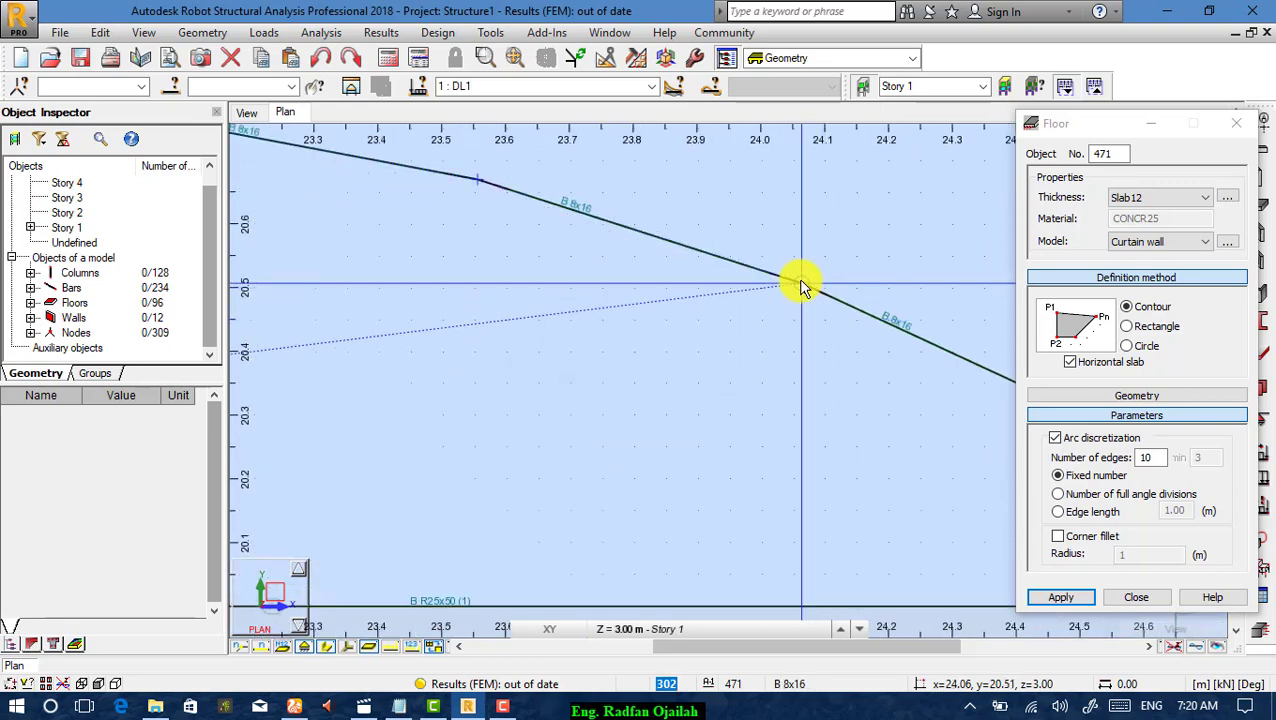
click(801, 283)
scroll(570, 166, down, 3)
scroll(871, 305, up, 3)
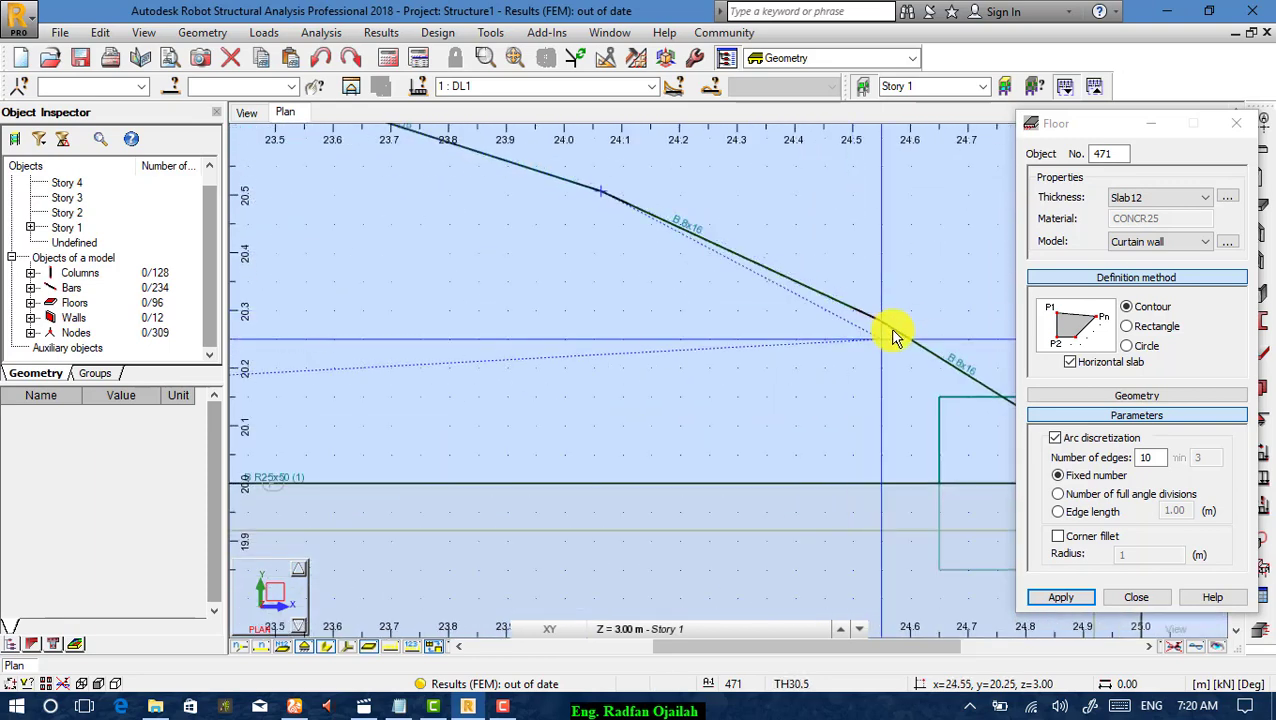
click(893, 335)
scroll(869, 316, down, 3)
scroll(505, 222, up, 2)
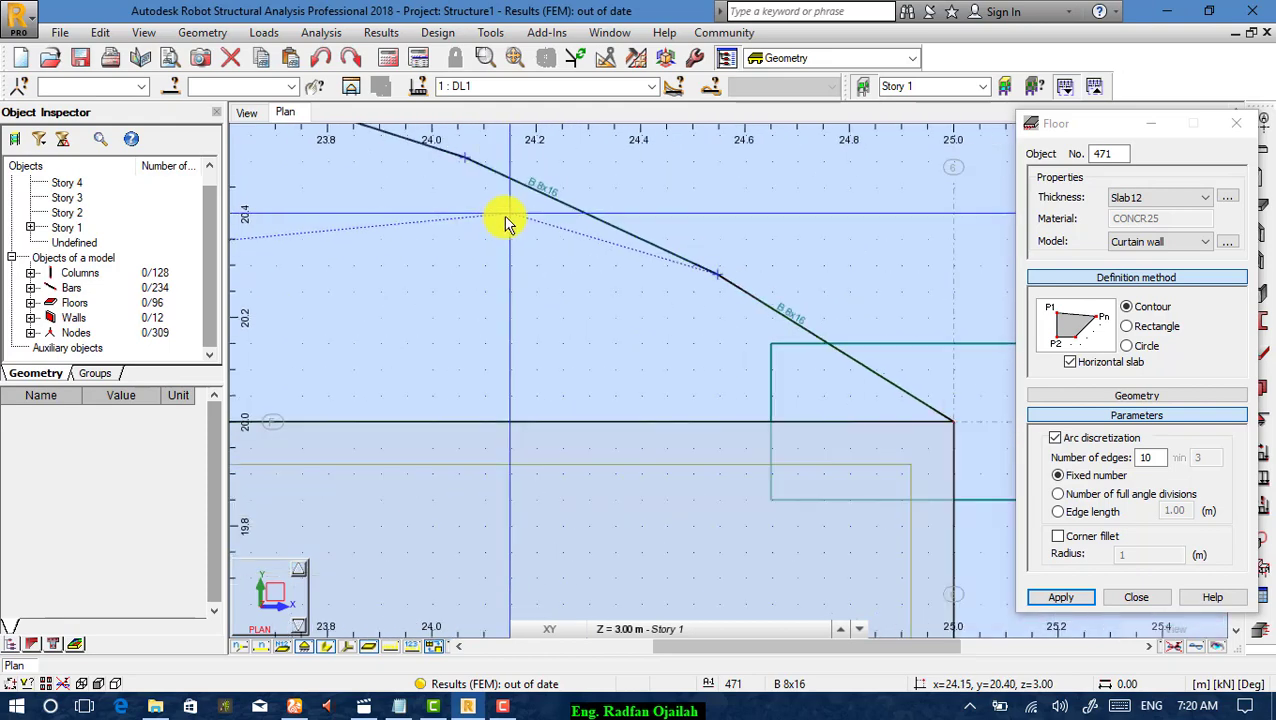
scroll(957, 430, up, 2)
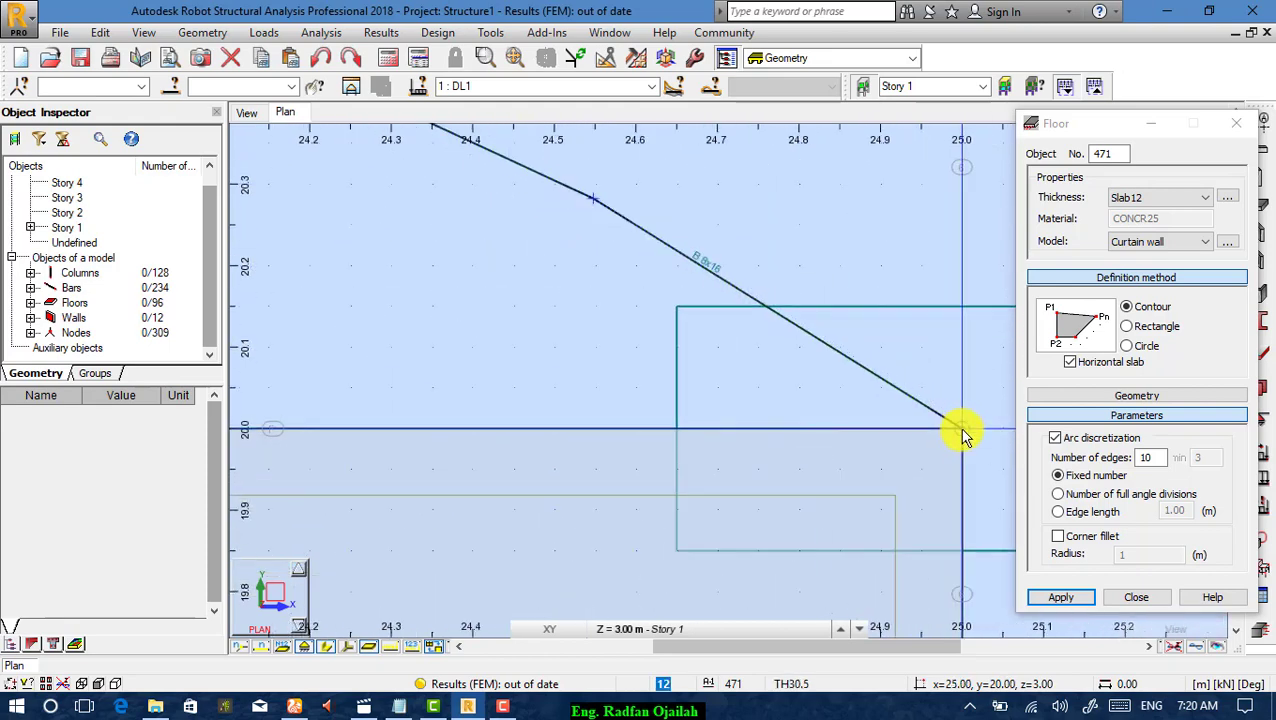
click(962, 430)
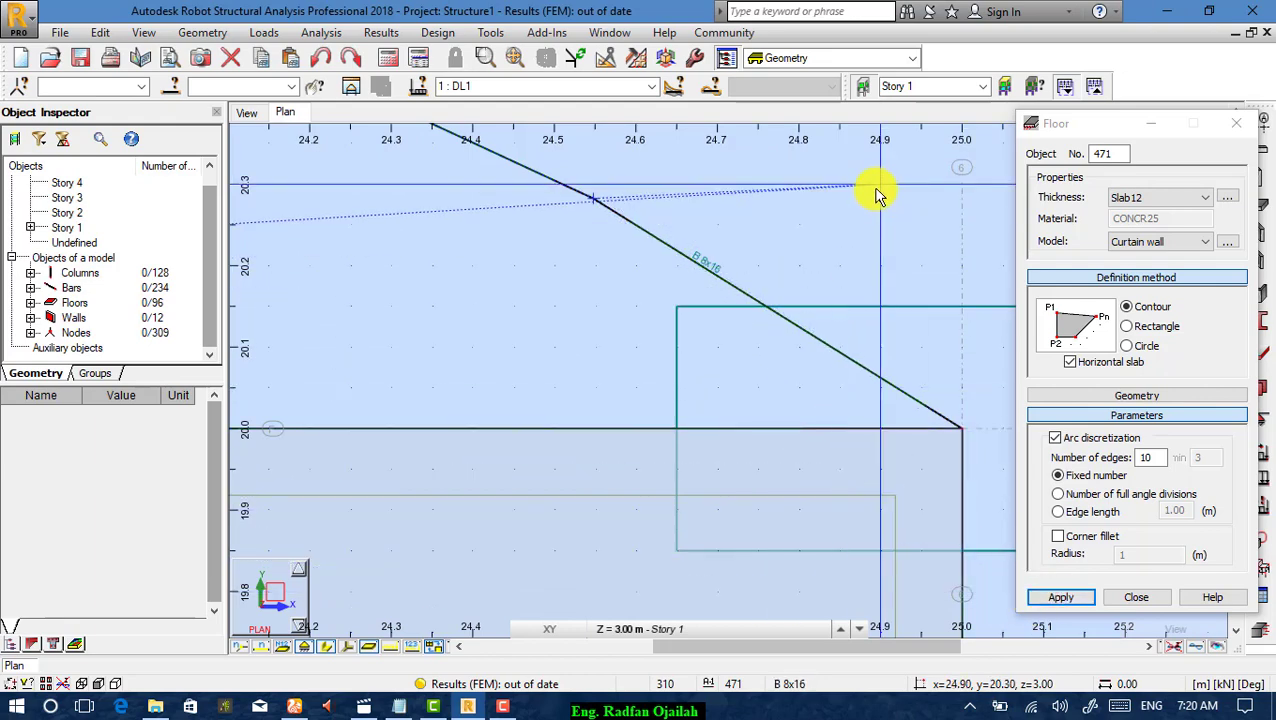
click(957, 433)
click(1058, 598)
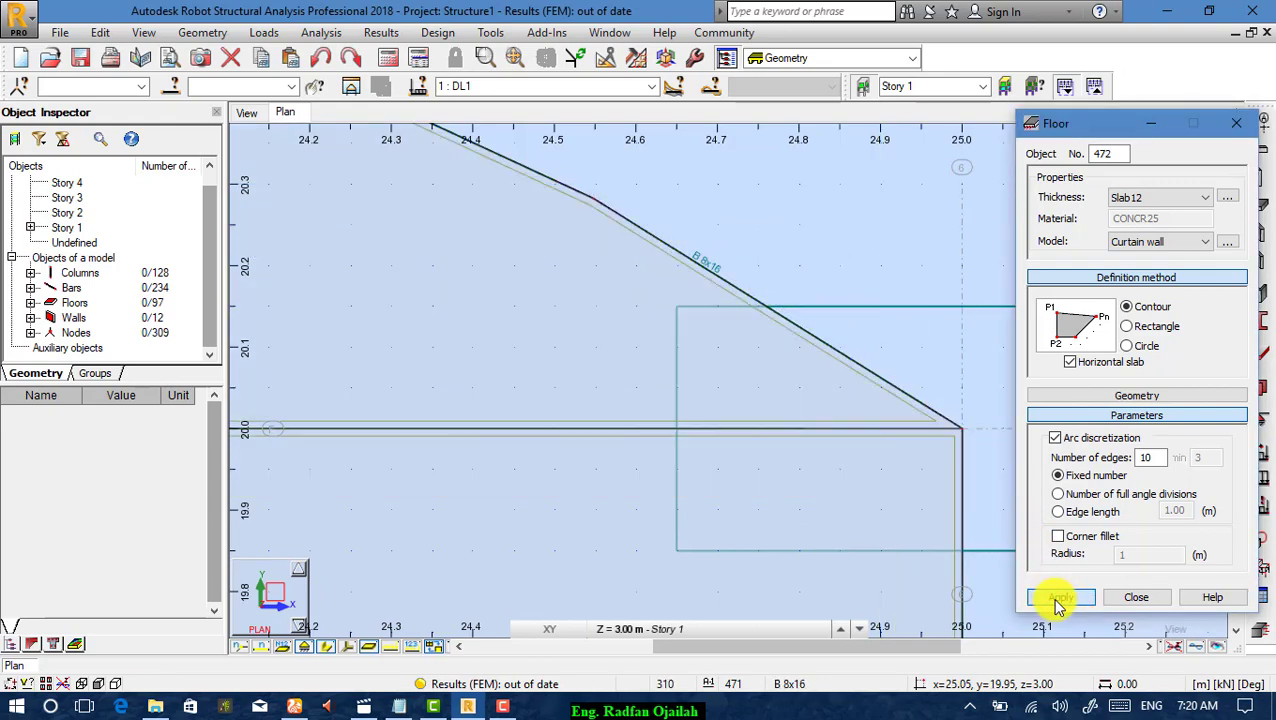
scroll(906, 447, down, 4)
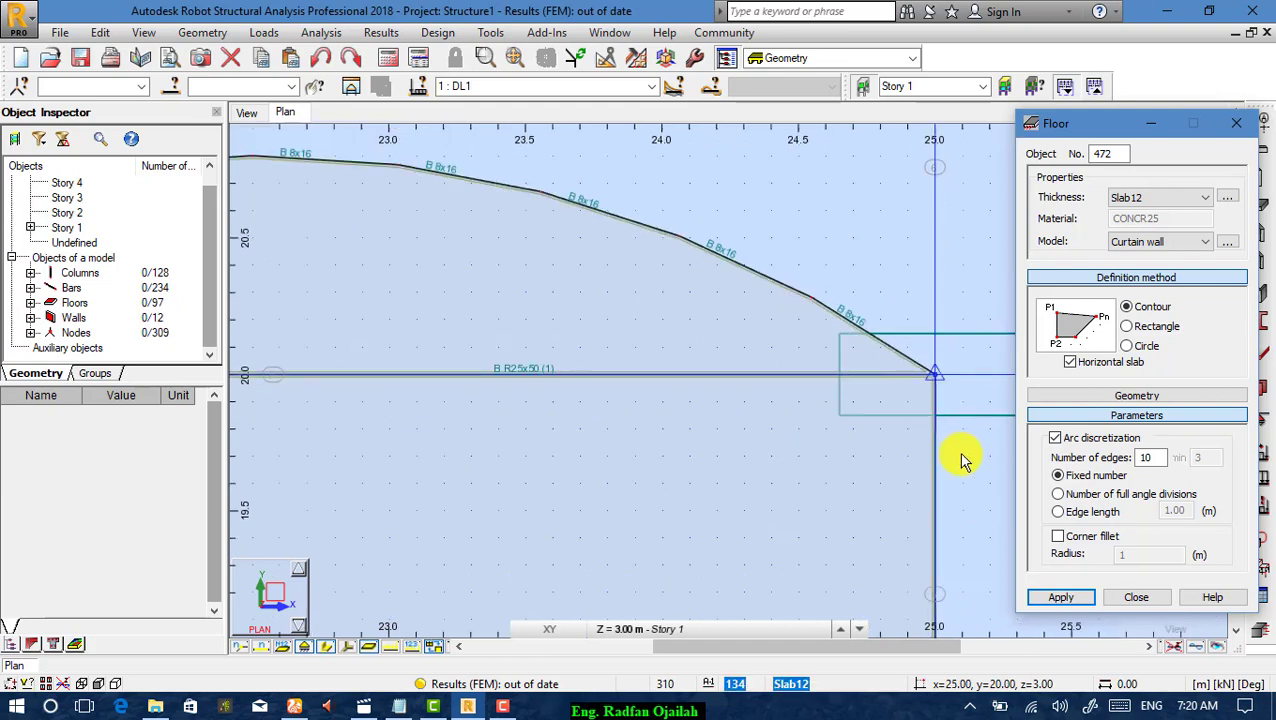
scroll(962, 460, down, 3)
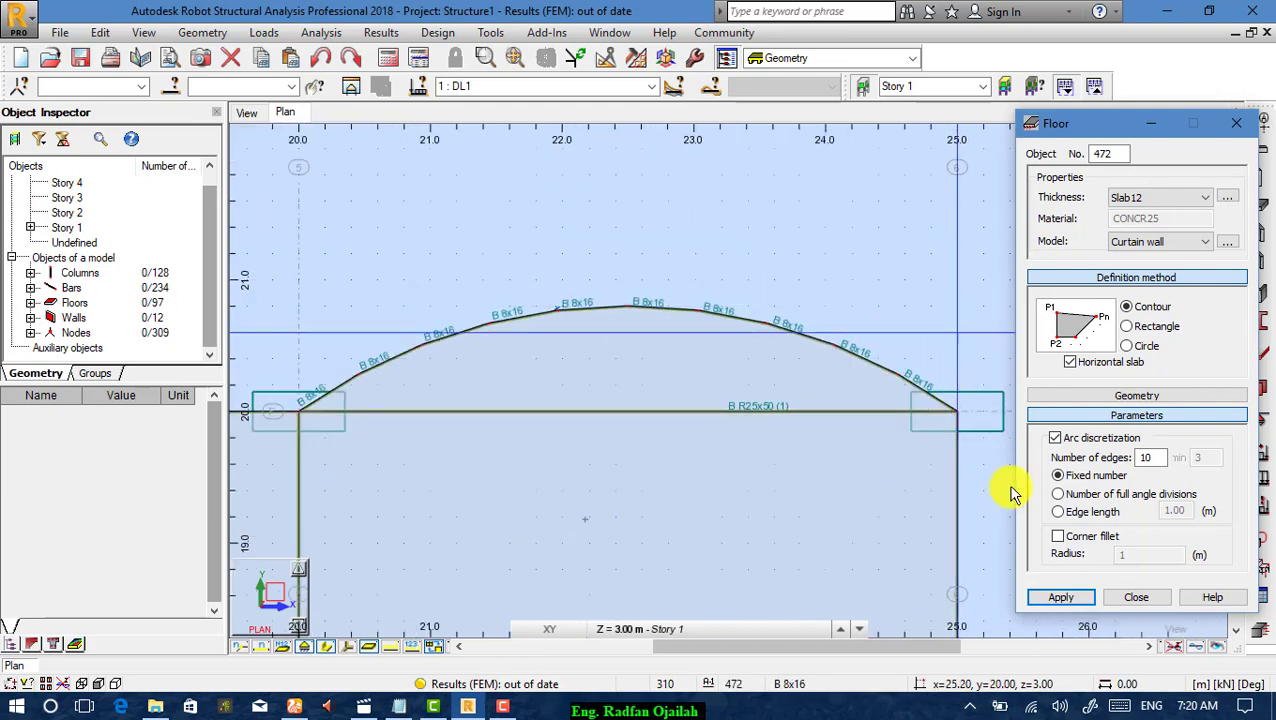
Close the floor definition and examine the curved beam and arc-edged slab in both the plan and the 3D view.
click(1125, 597)
scroll(835, 240, down, 2)
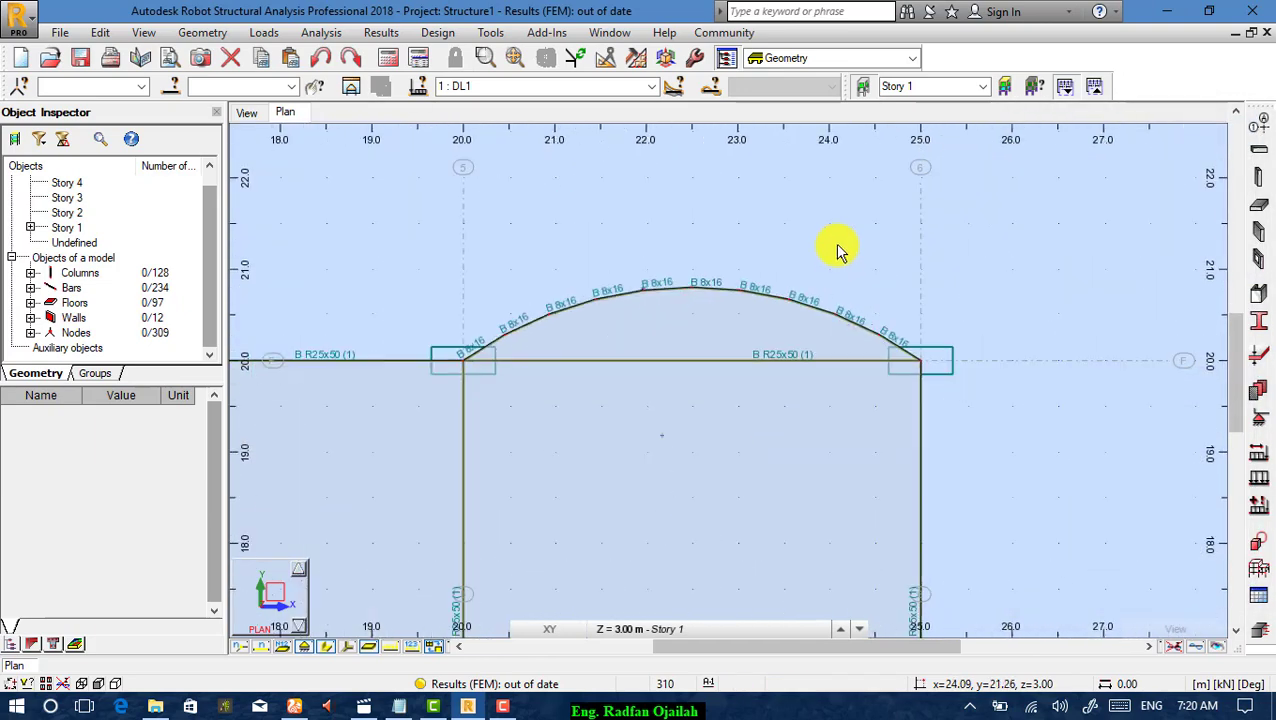
scroll(753, 365, up, 3)
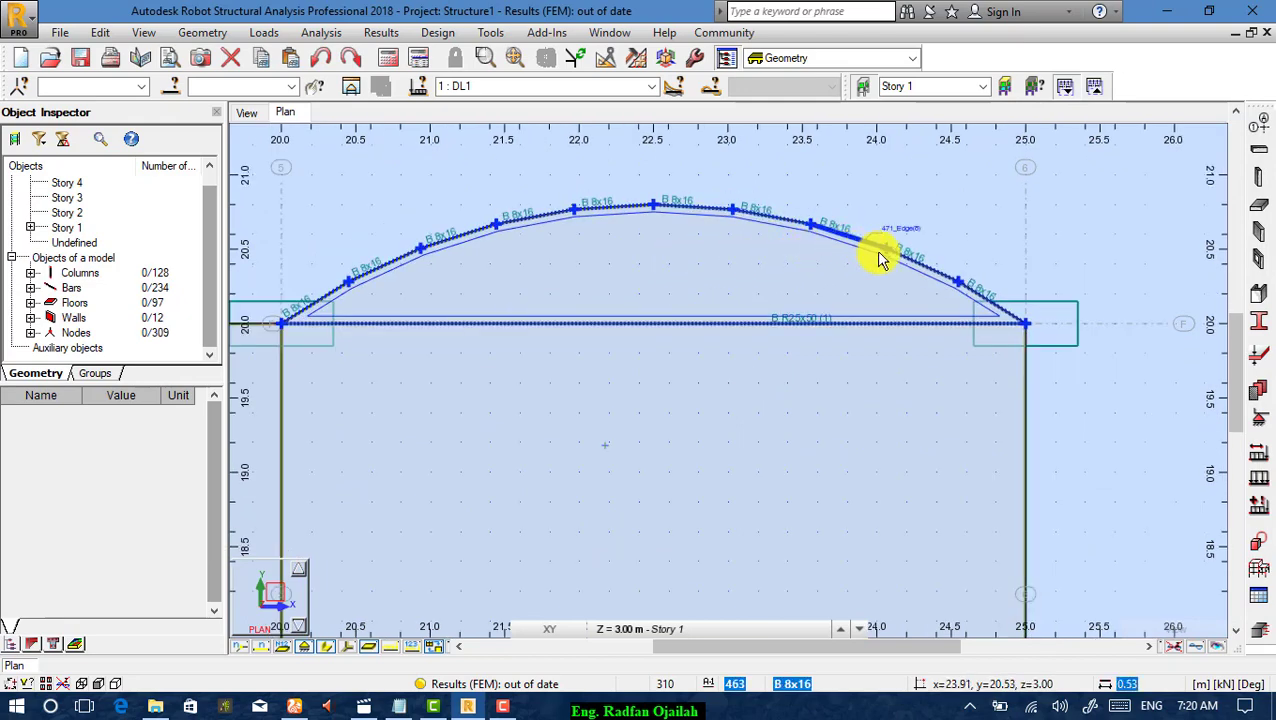
click(249, 112)
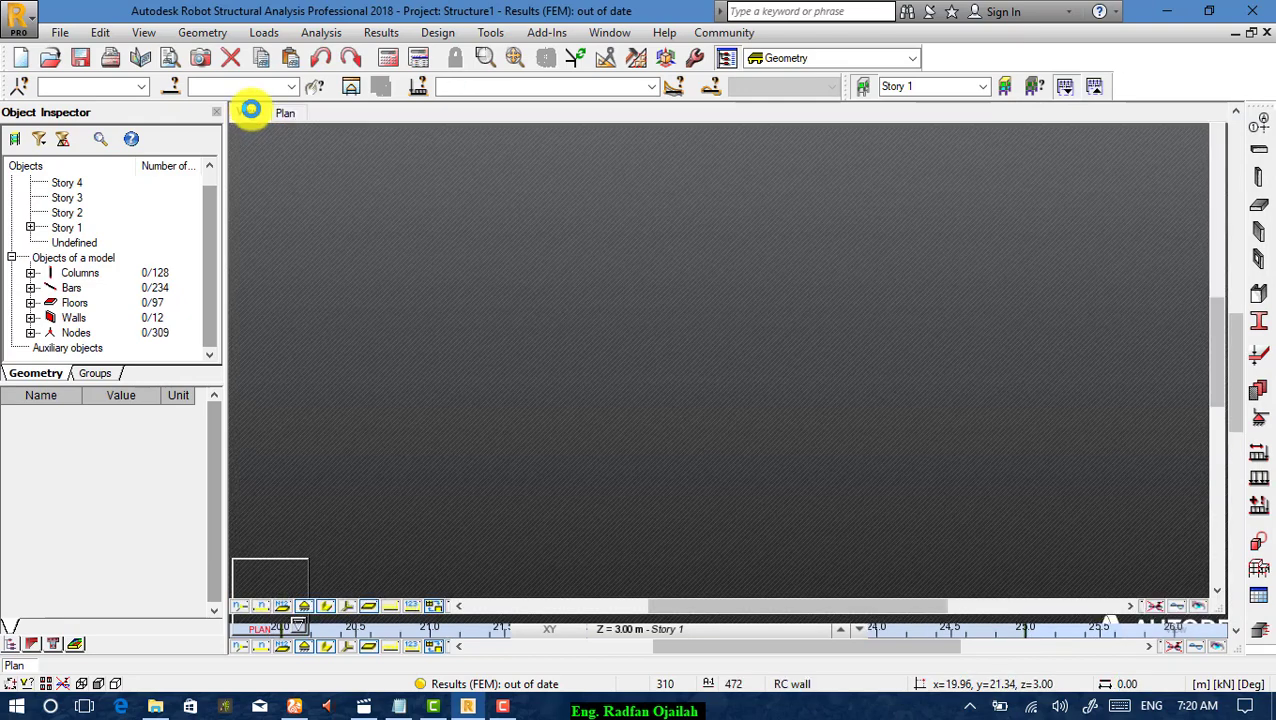
scroll(695, 467, up, 3)
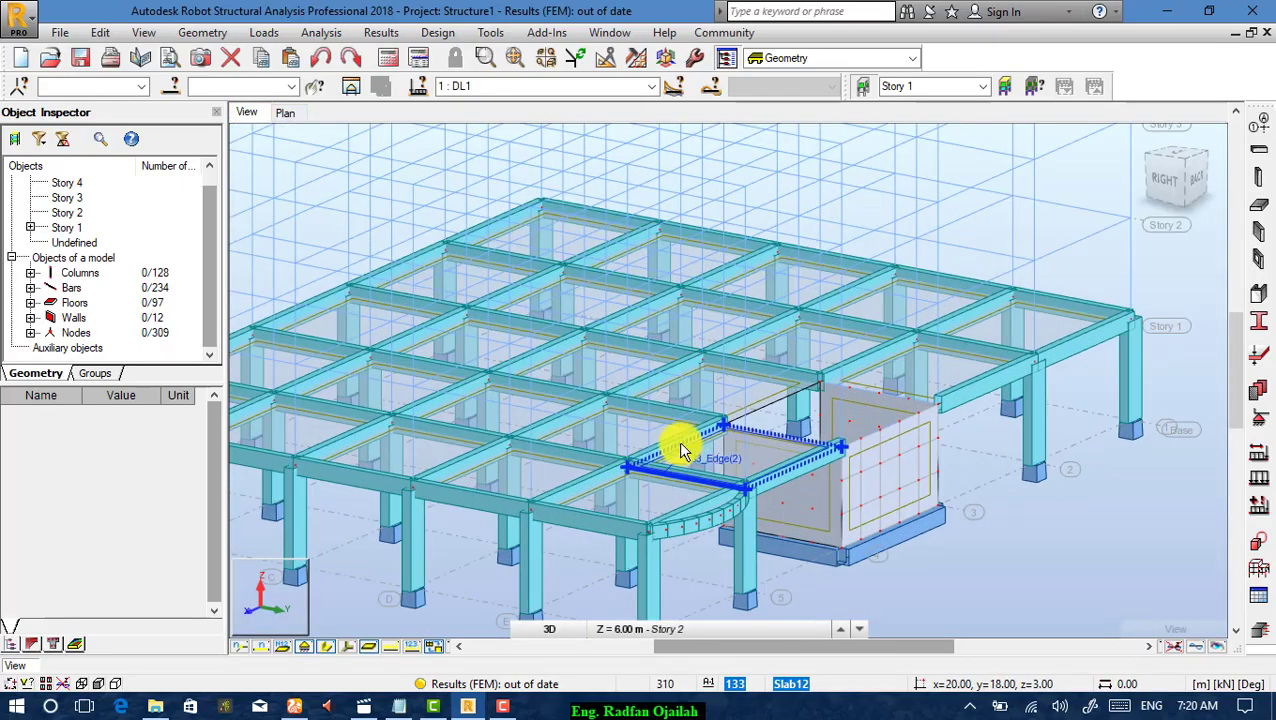
scroll(590, 249, down, 3)
scroll(633, 441, up, 8)
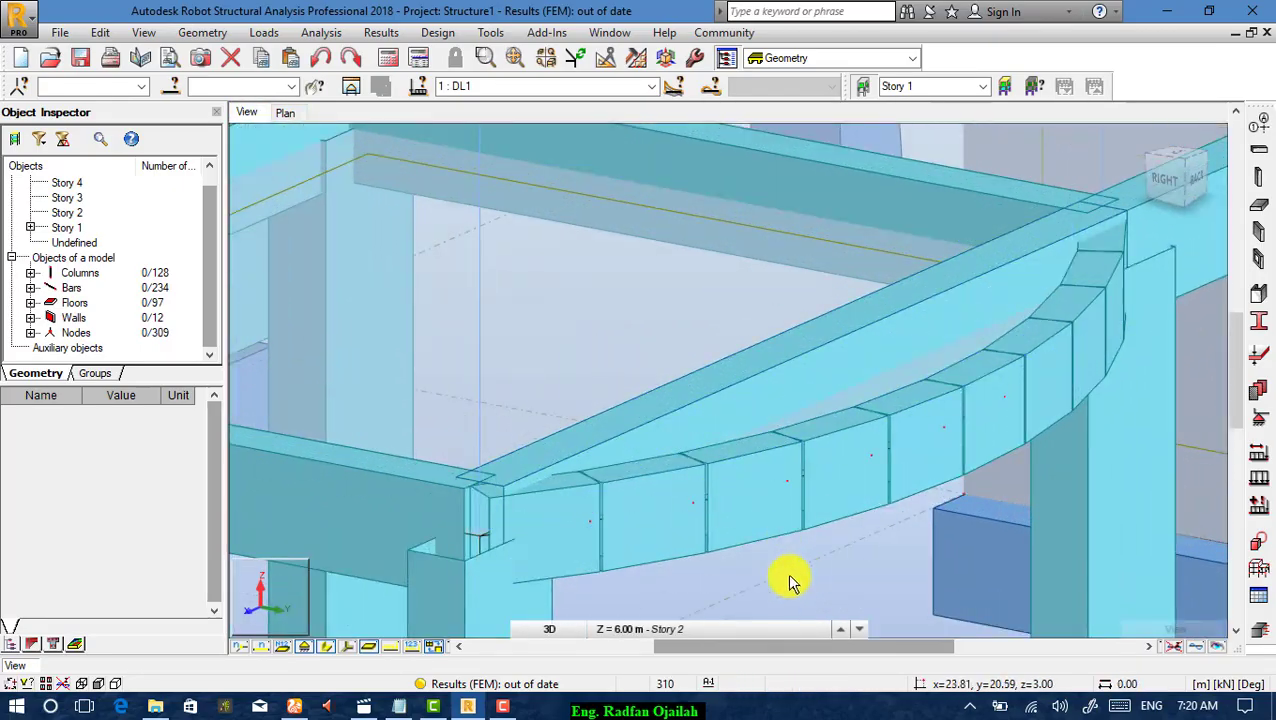
scroll(770, 545, down, 5)
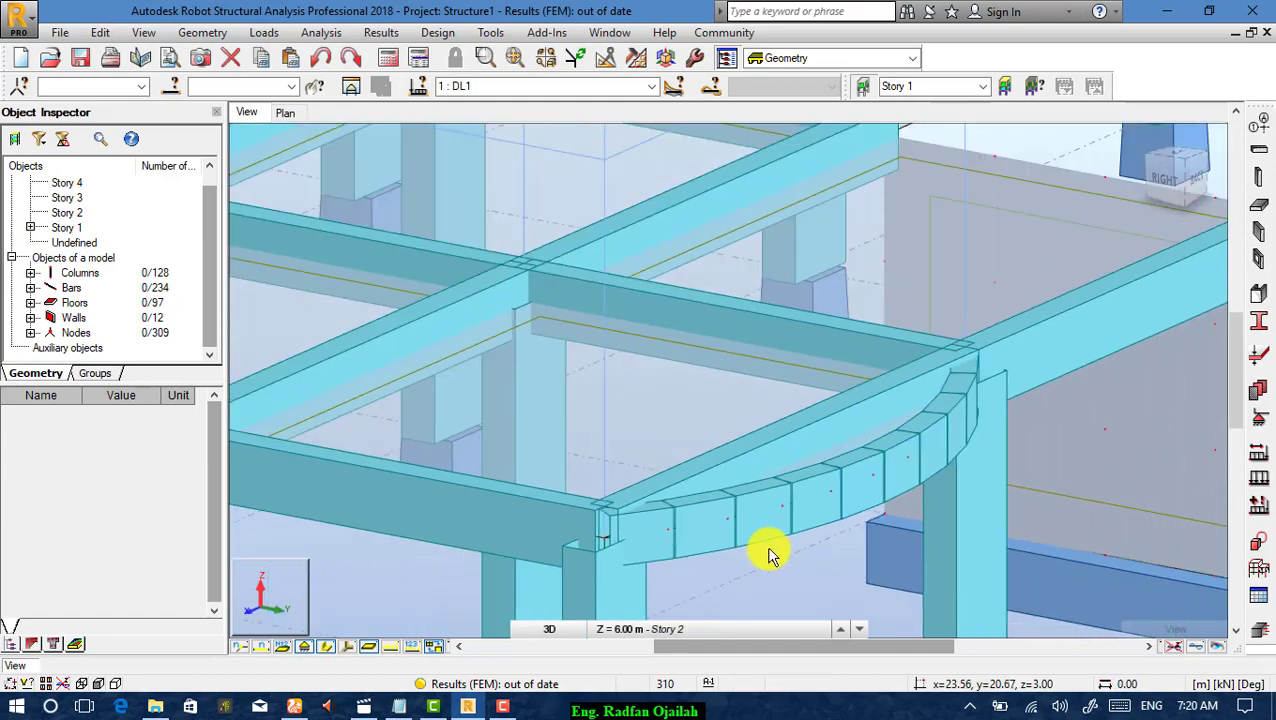
scroll(778, 528, down, 3)
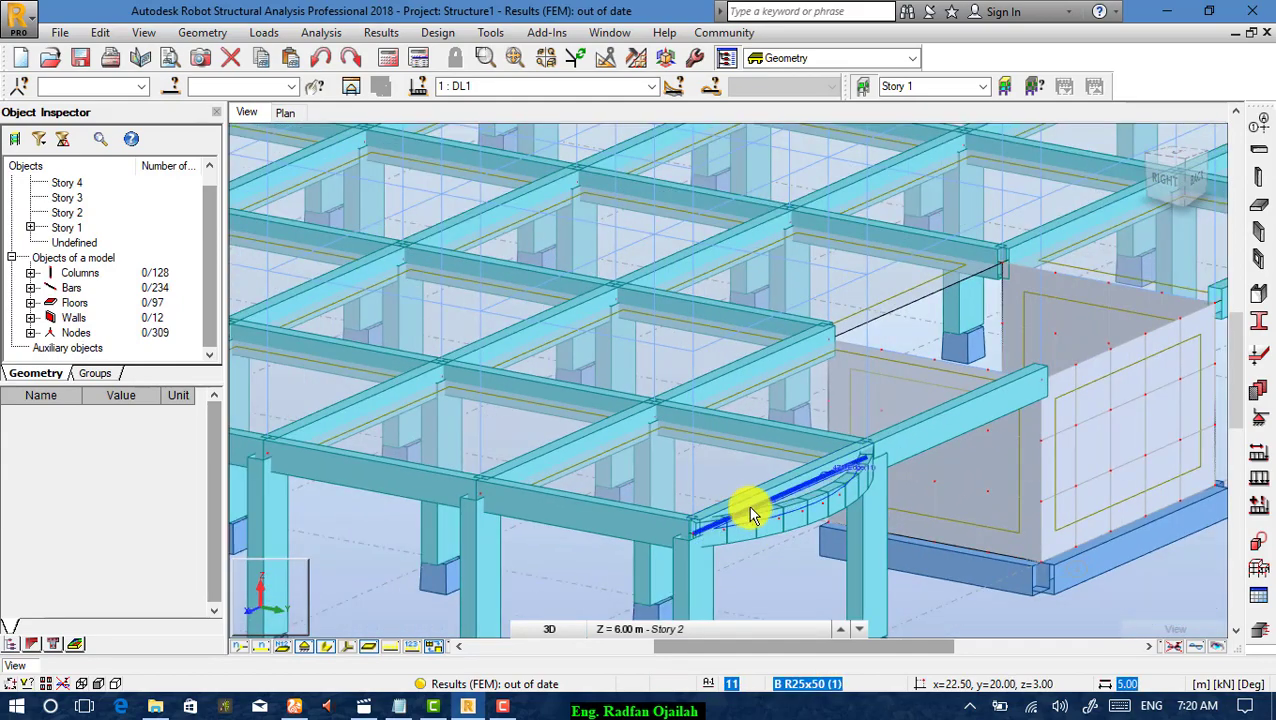
click(285, 112)
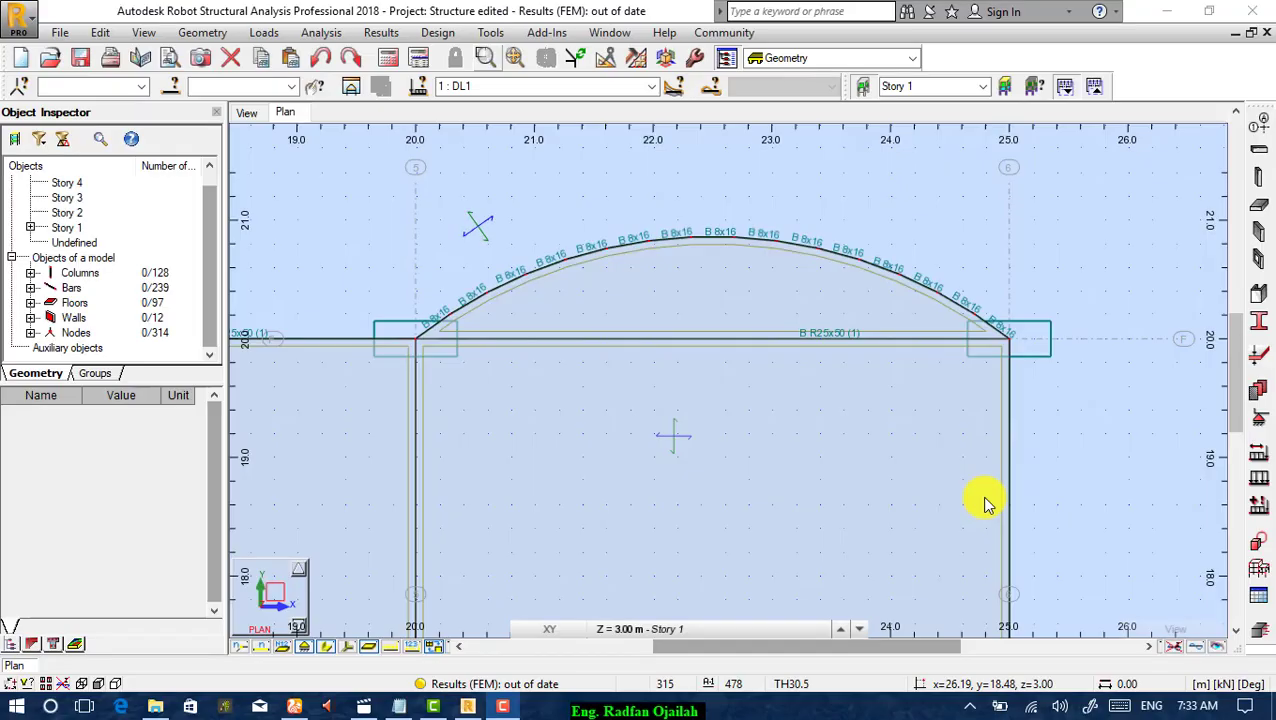
Copy the curved beam and arc-edged slab to the stories above with translation vector 0,0,3 and 3 repetitions, and return to the 3D view.
click(610, 61)
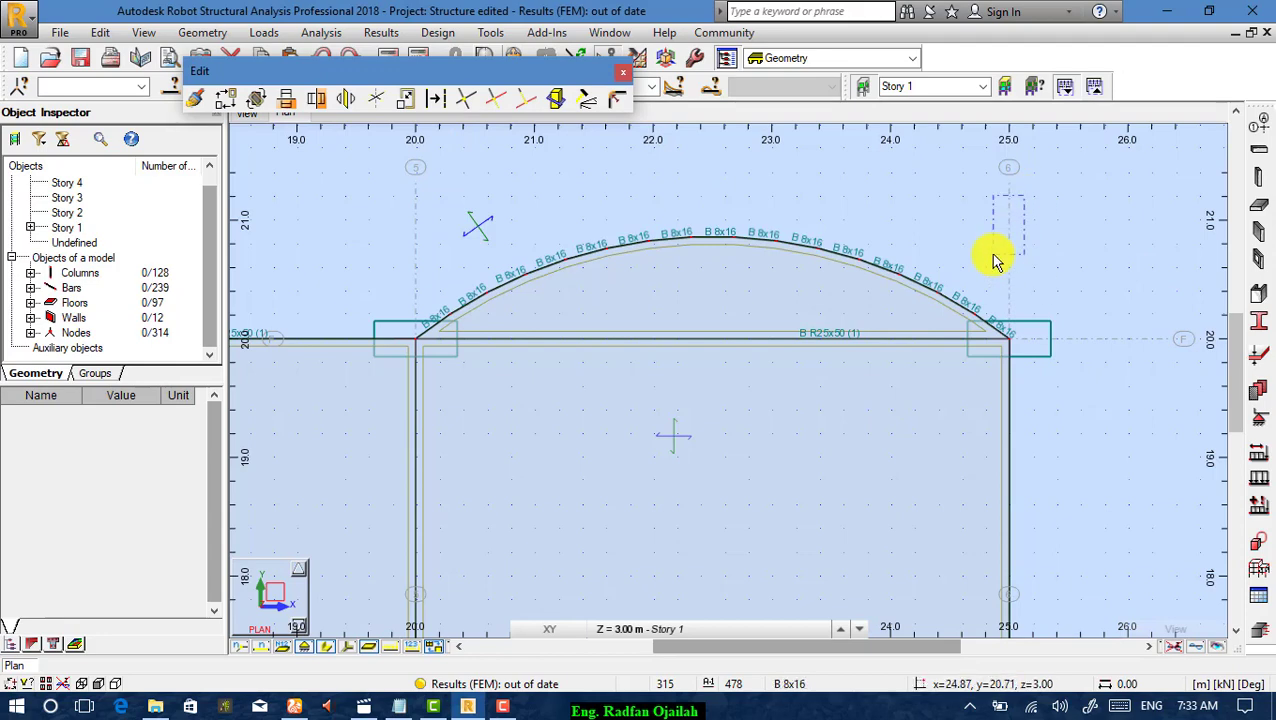
drag(1024, 197, 405, 337)
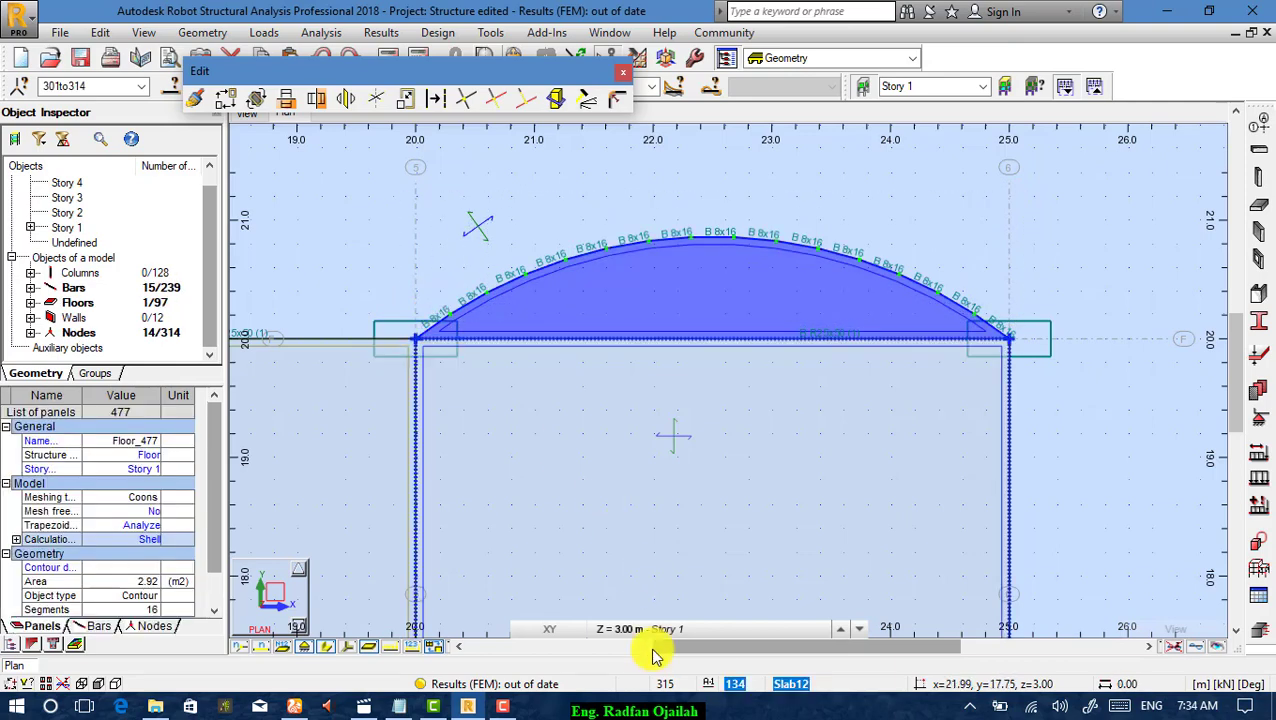
click(225, 98)
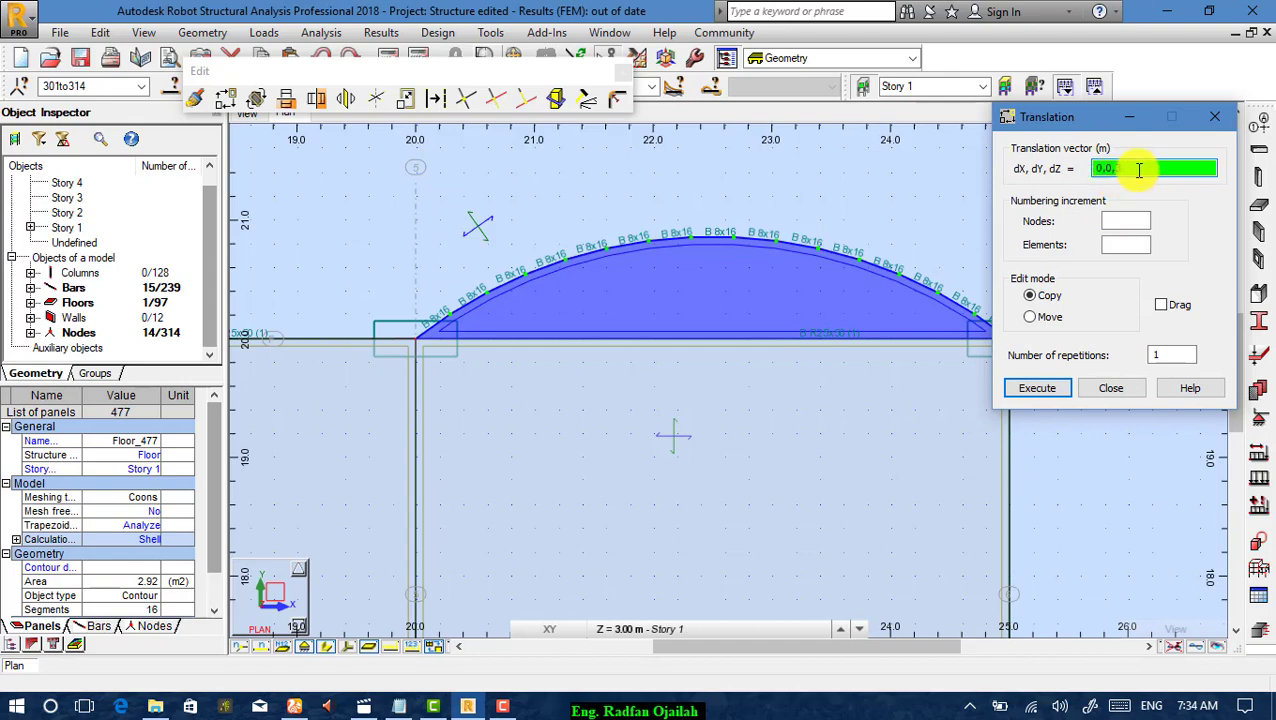
click(1176, 355)
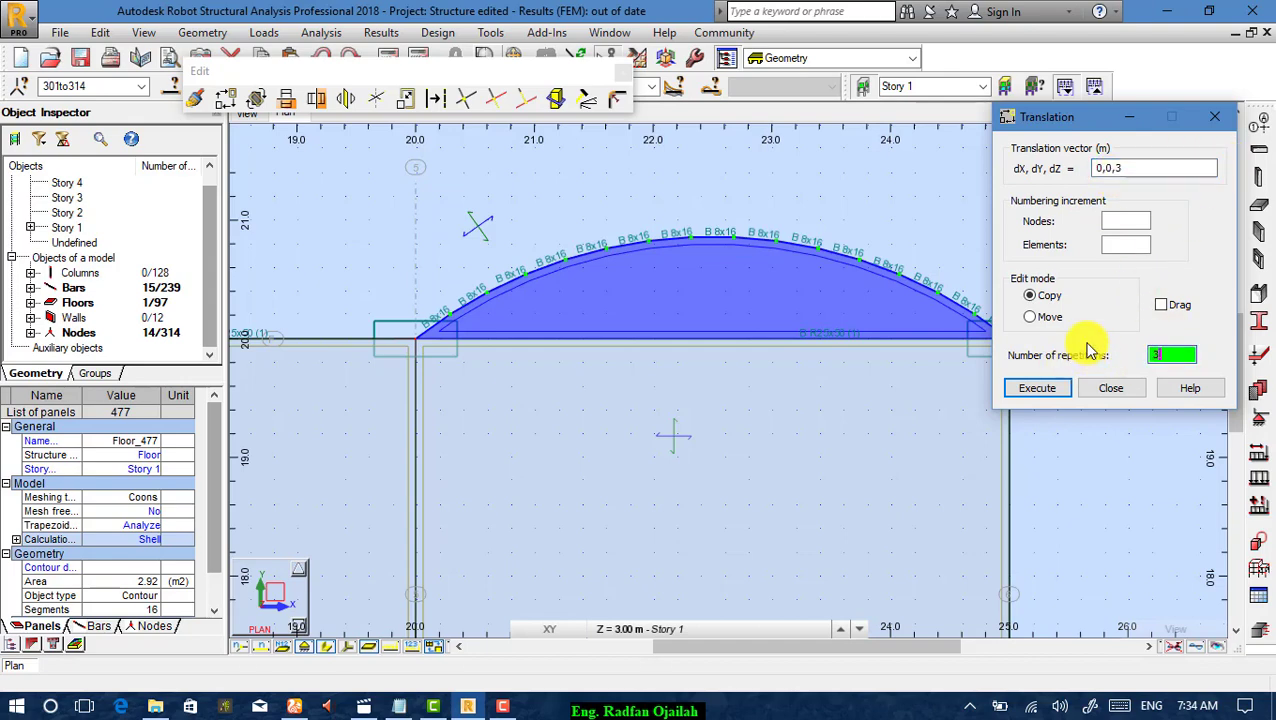
text(3)
click(1062, 390)
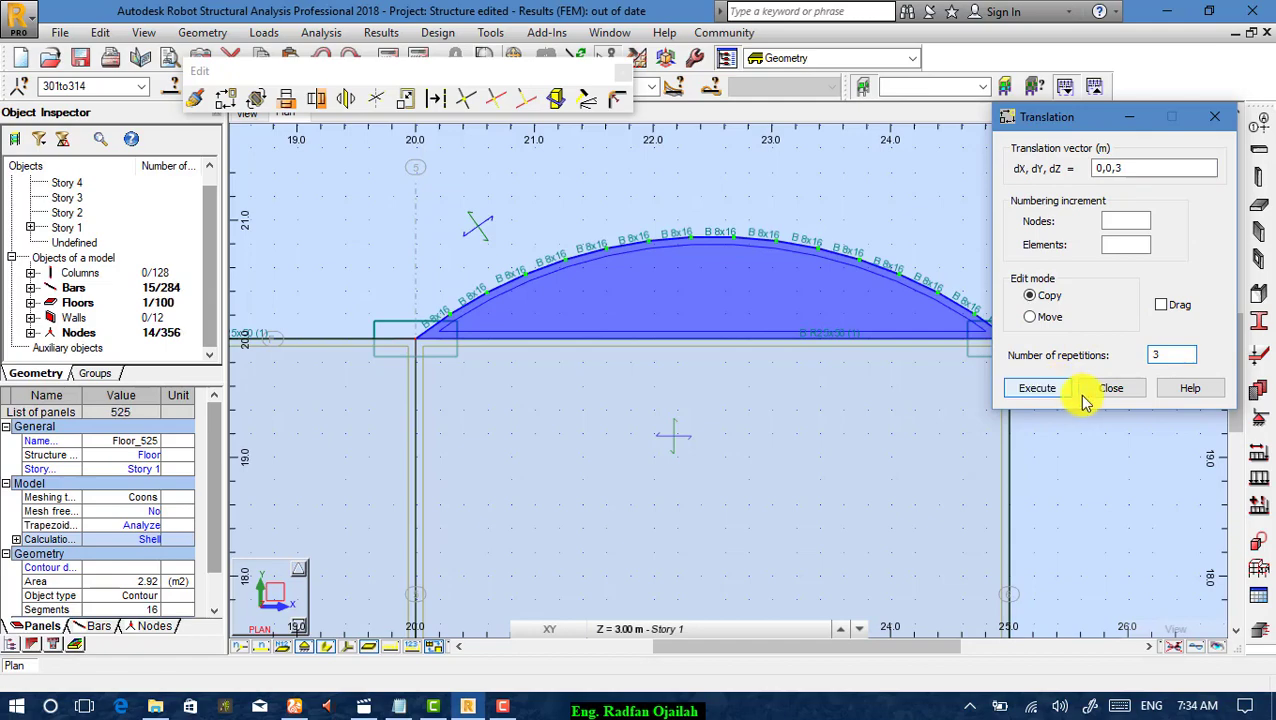
click(1114, 392)
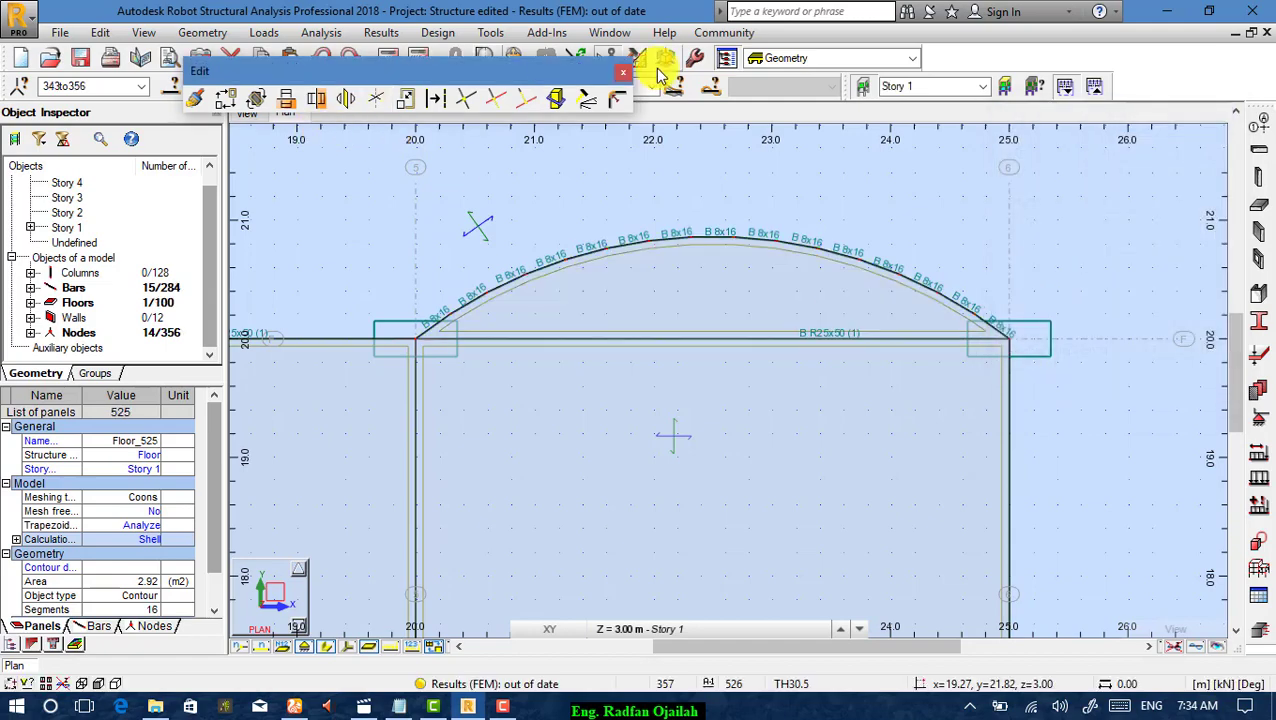
click(623, 72)
click(262, 114)
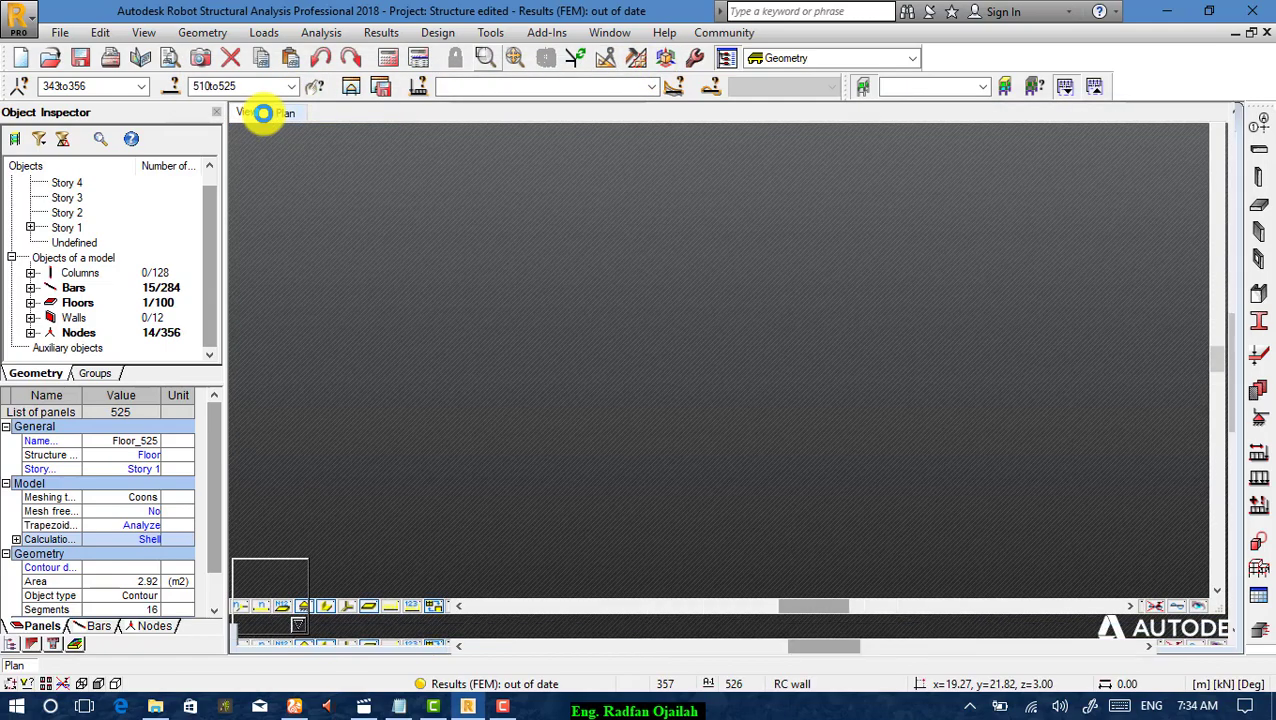
click(556, 345)
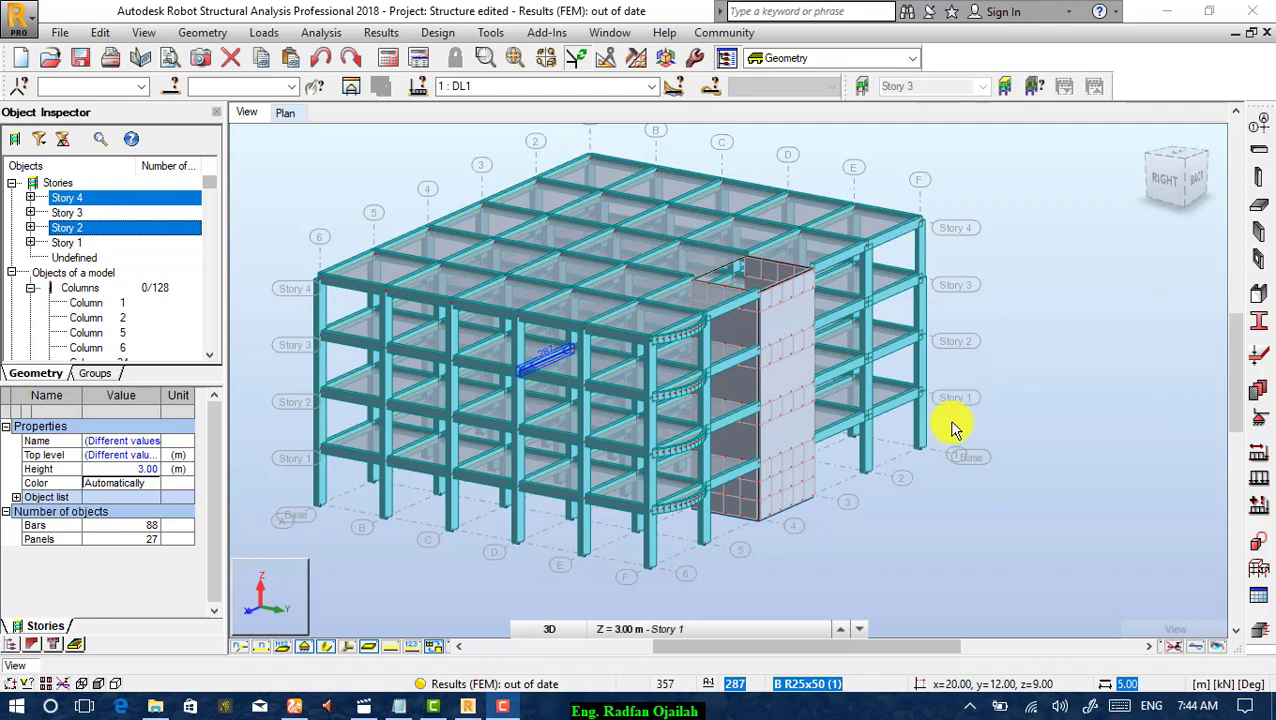
Open the load types definition for the structure.
click(200, 32)
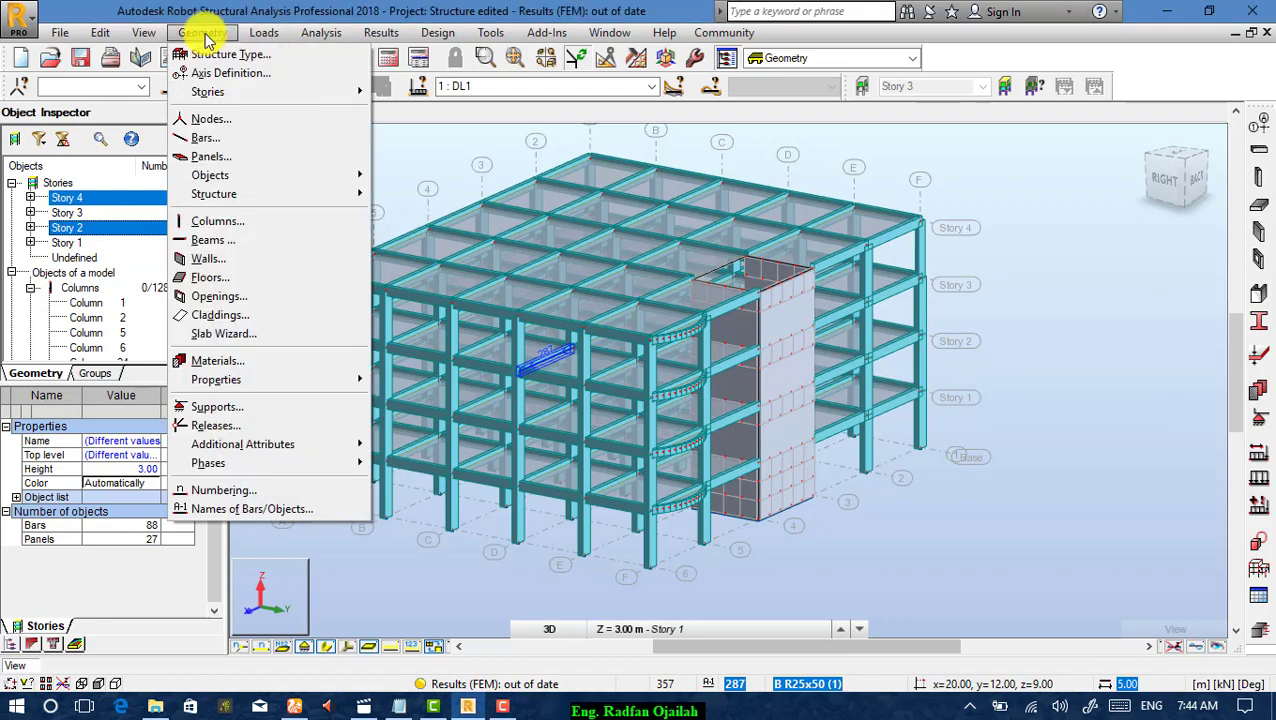
mouse_move(276, 38)
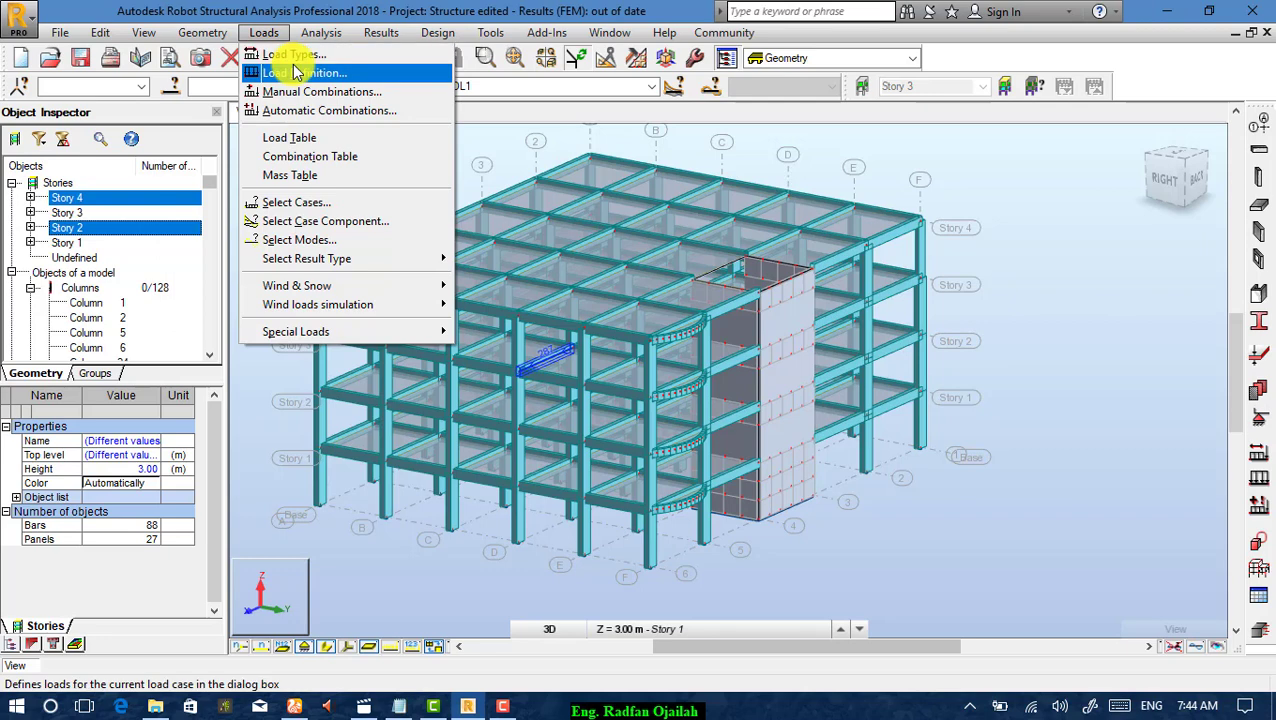
click(300, 60)
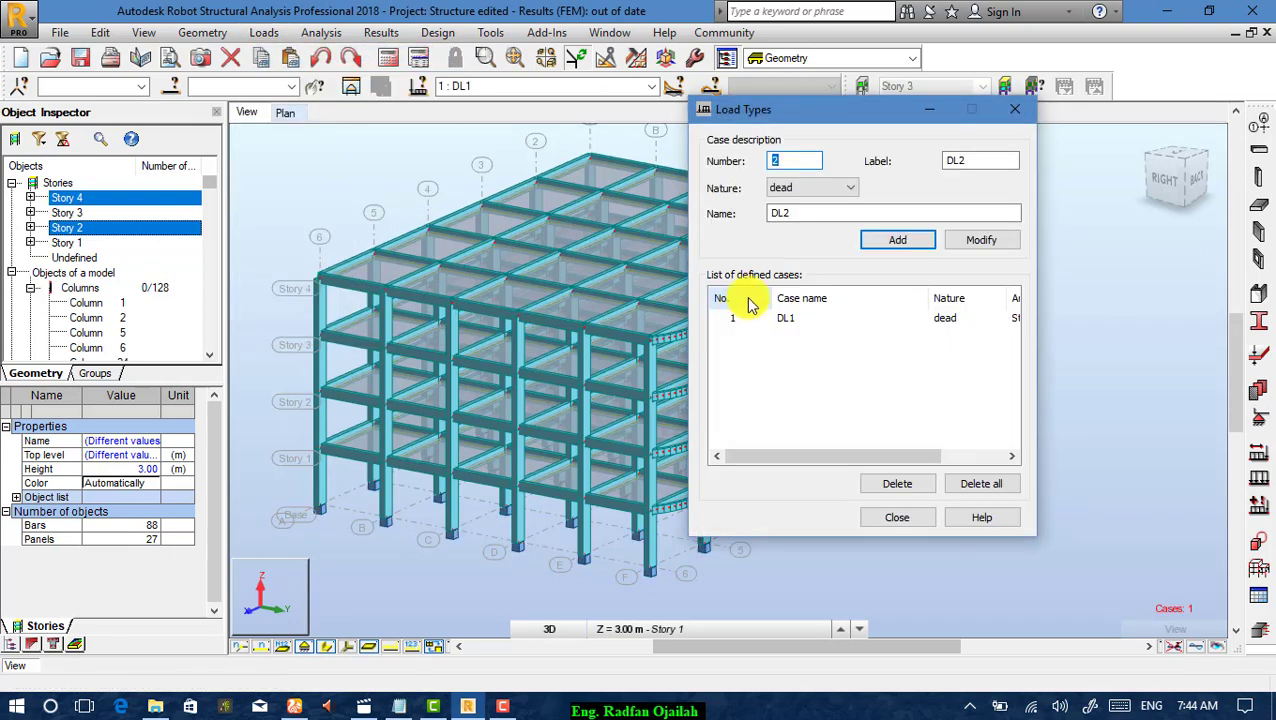
Add a load case of nature dead named D.
click(800, 212)
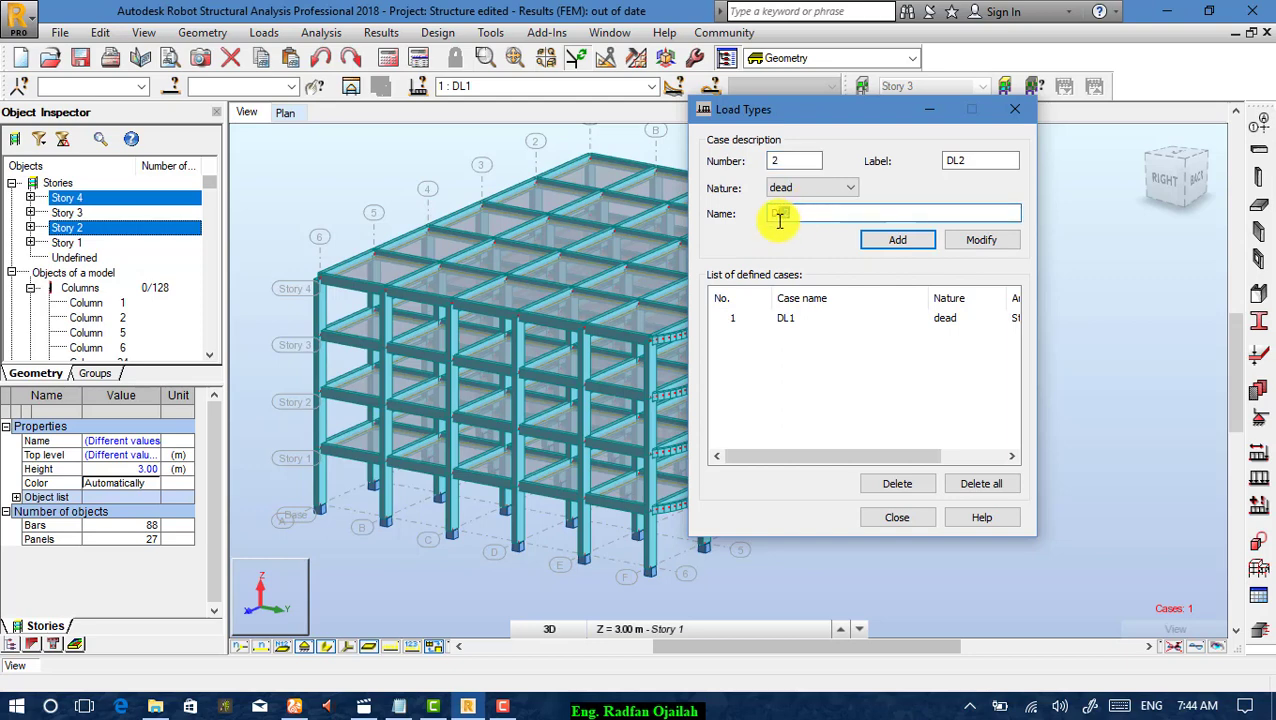
text(D)
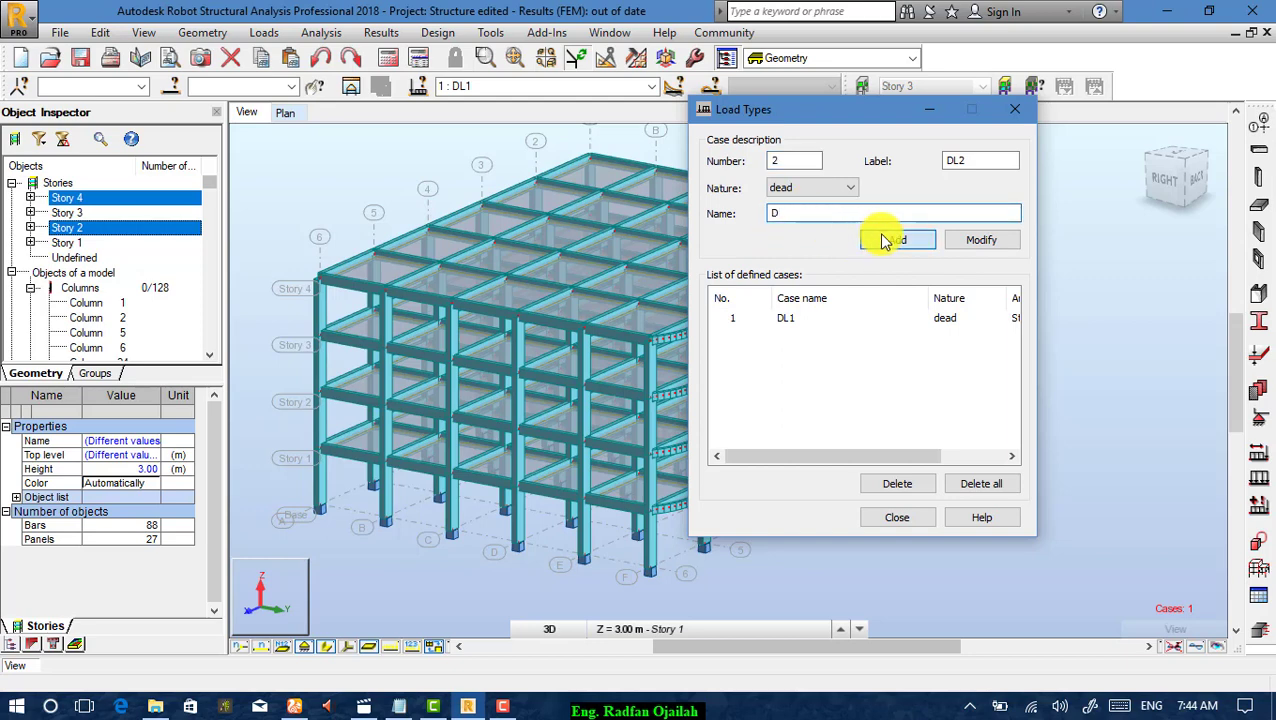
click(885, 240)
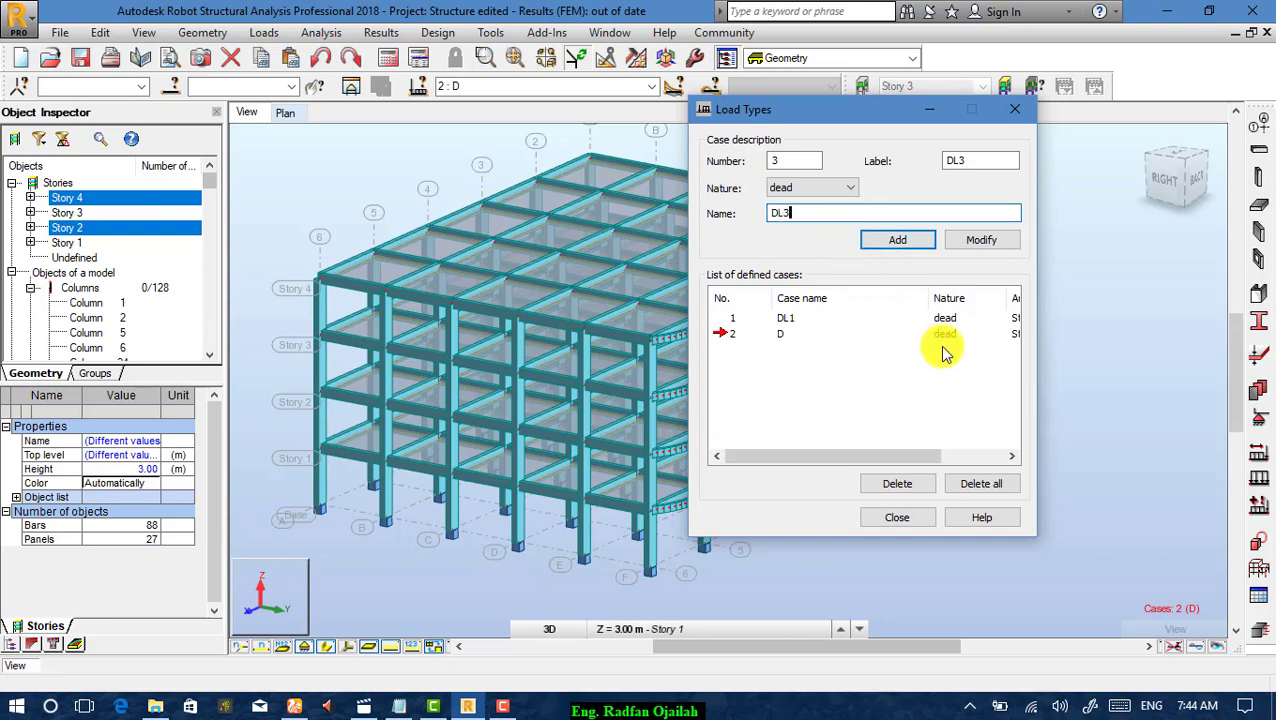
Replace all defined load cases with a dead case named DL and a live case named LL.
click(950, 485)
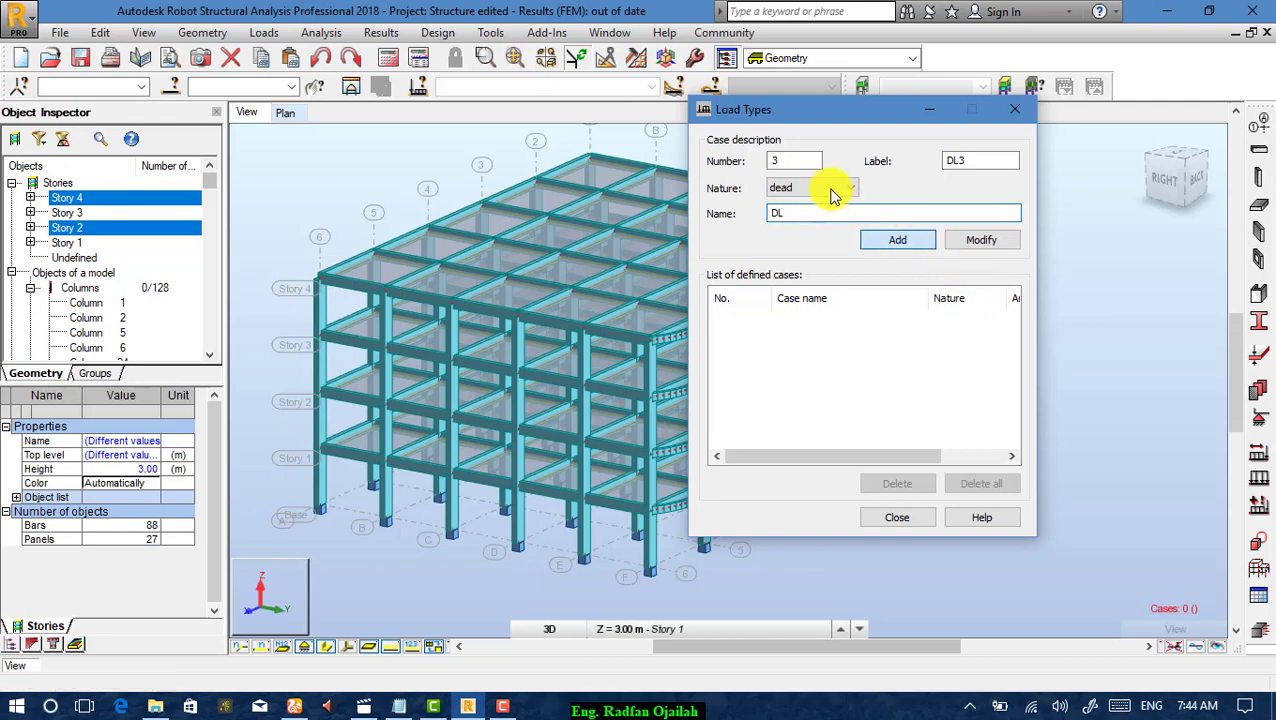
key(Return)
click(828, 190)
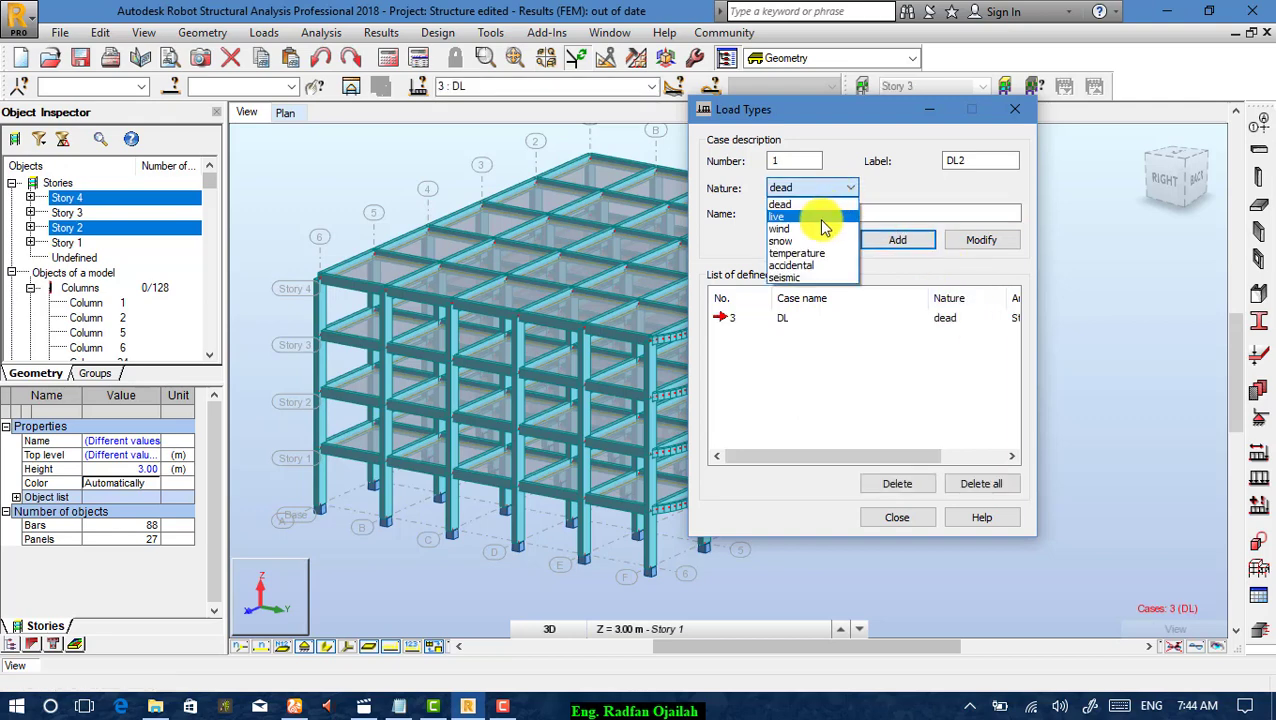
click(818, 218)
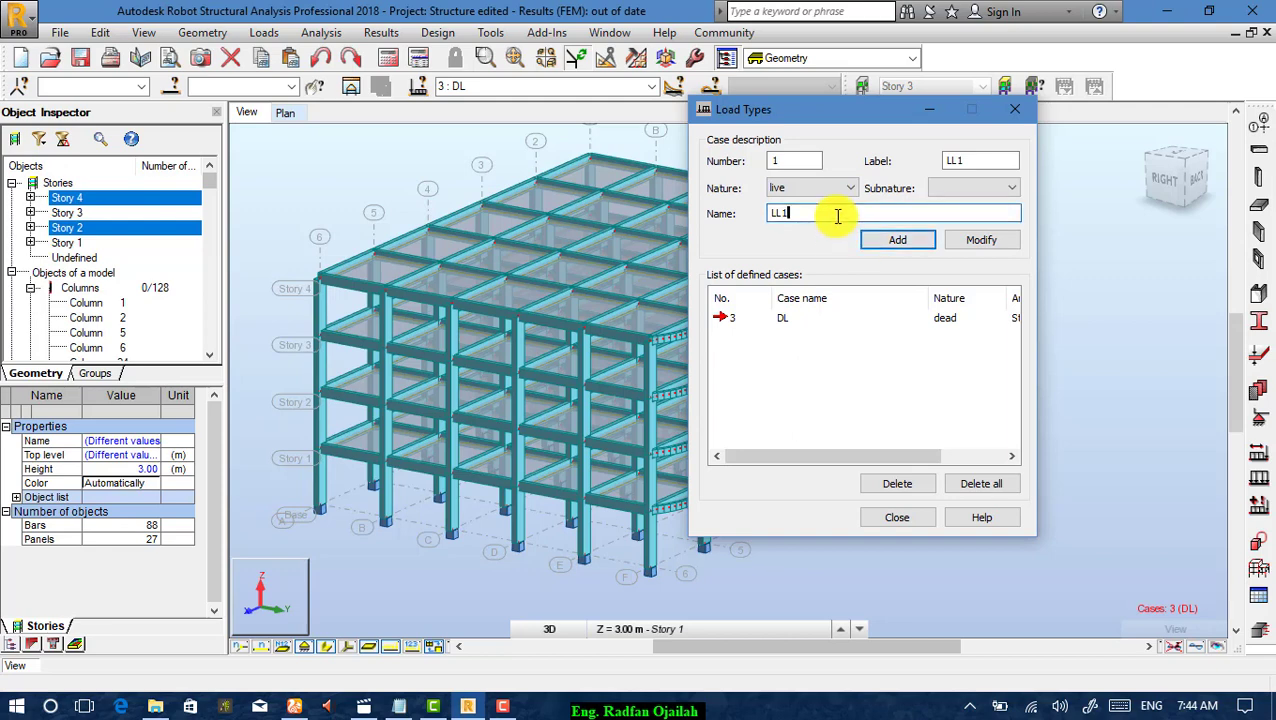
click(893, 252)
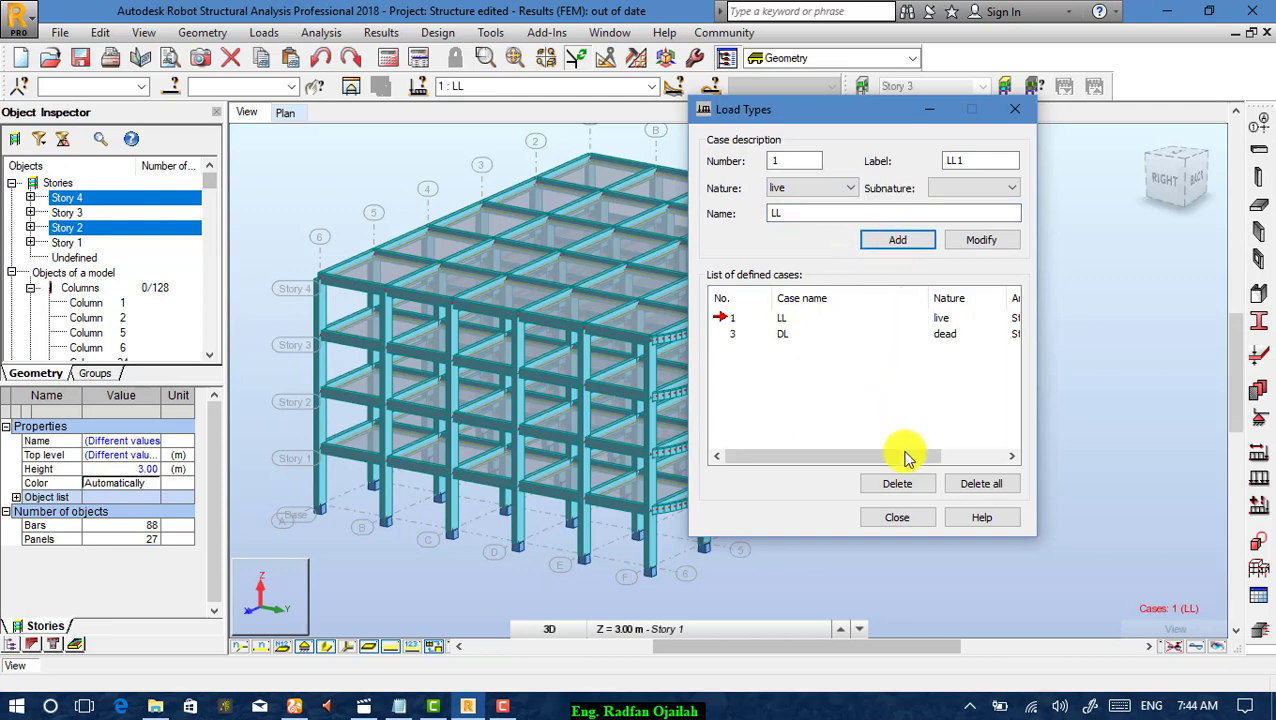
click(899, 516)
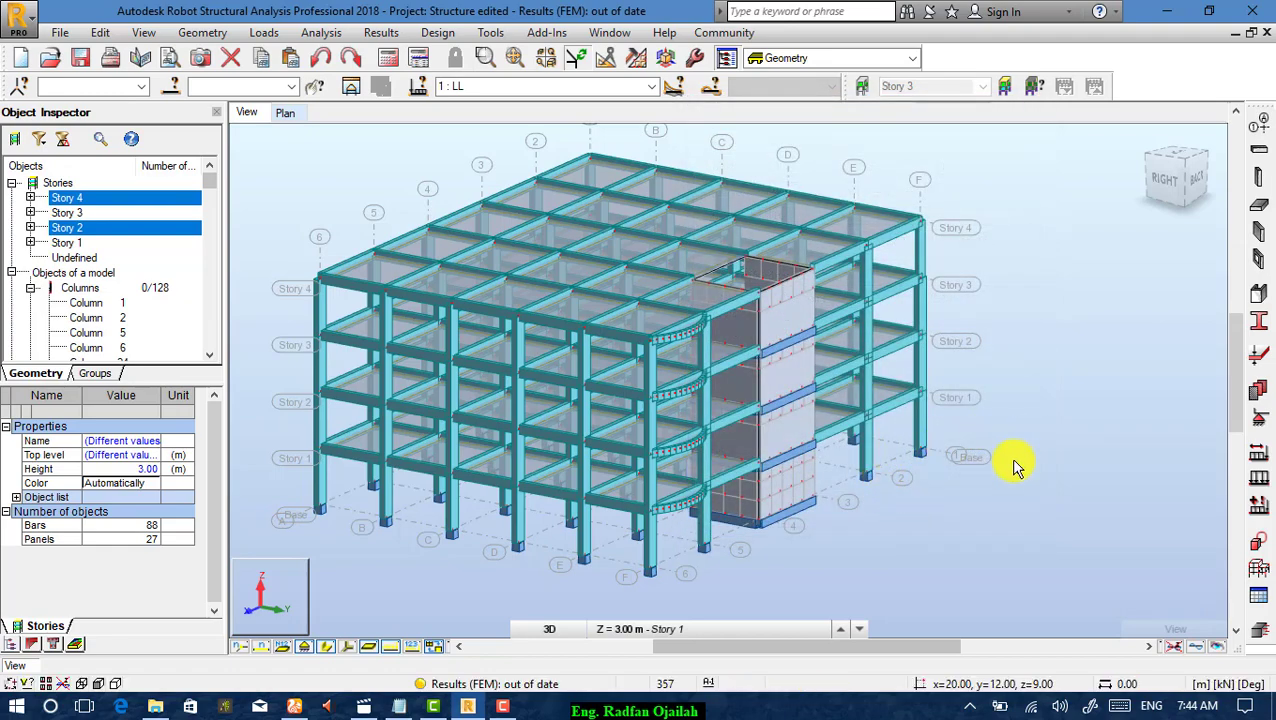
Select the roof slab panel between grid lines D and E, and extend the selection to all panels of the same thickness.
scroll(738, 150, up, 3)
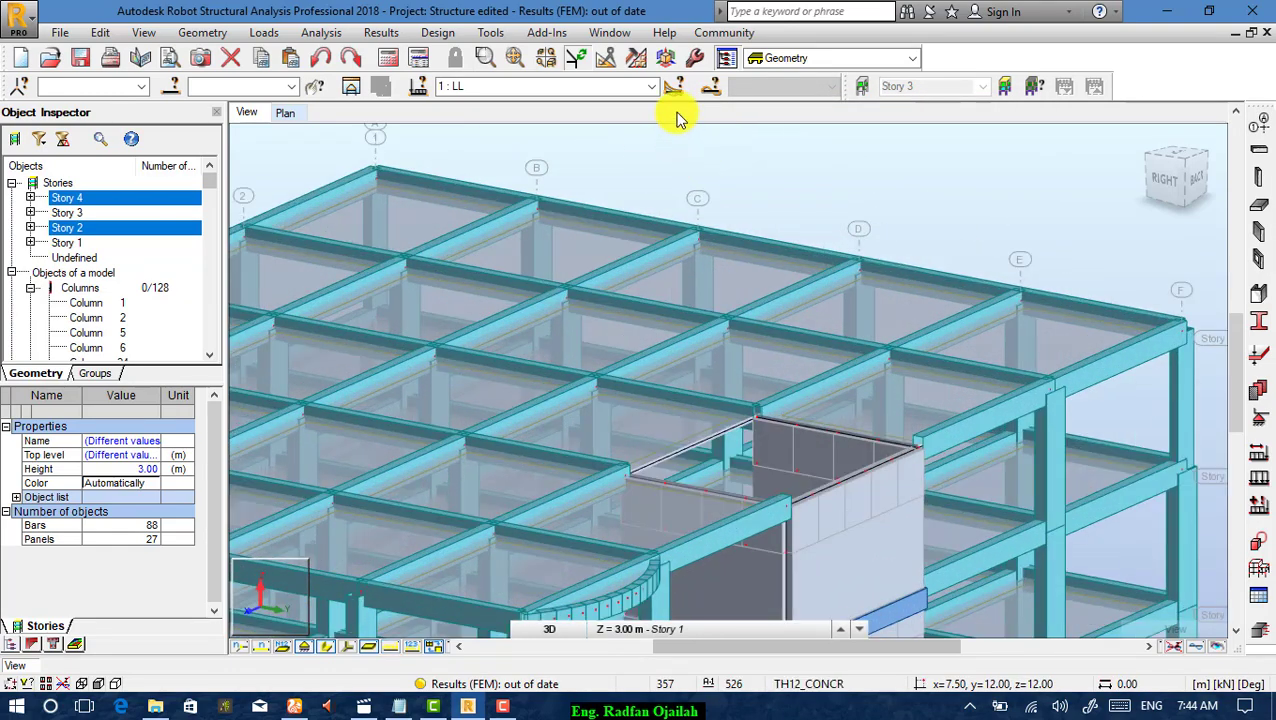
scroll(826, 177, down, 3)
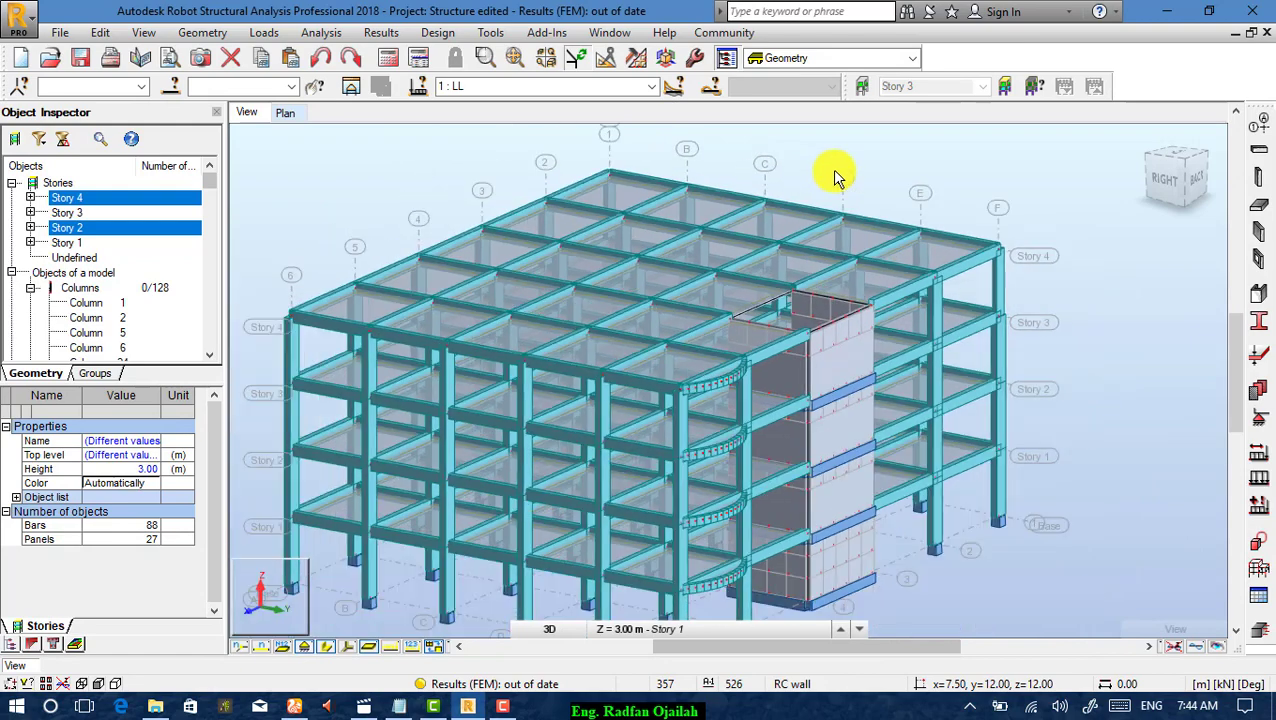
scroll(760, 195, up, 3)
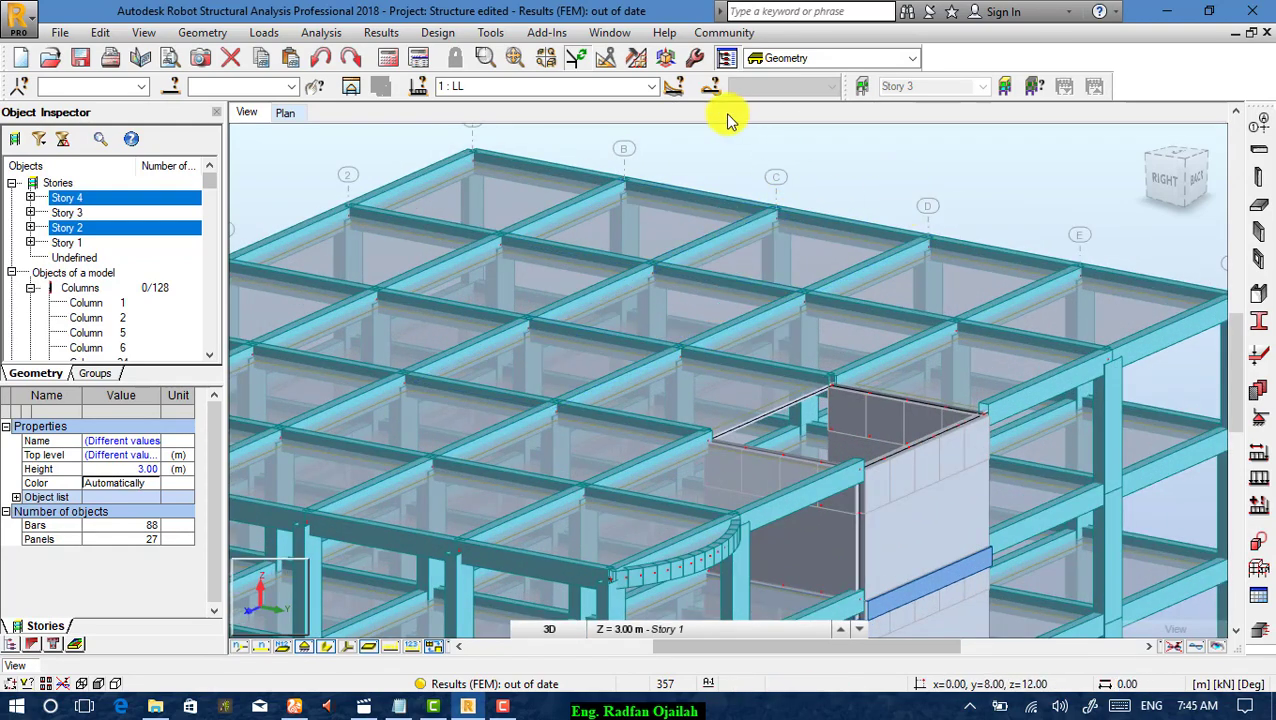
scroll(803, 211, up, 3)
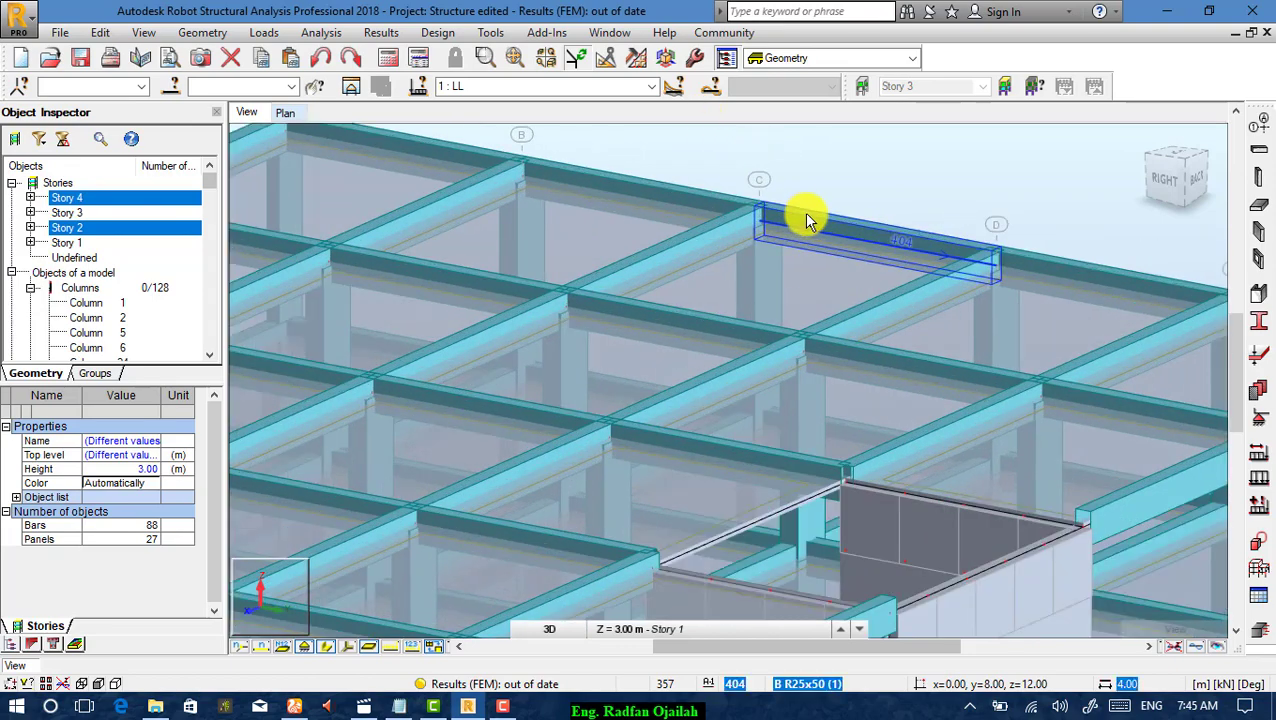
scroll(803, 211, down, 2)
click(967, 303)
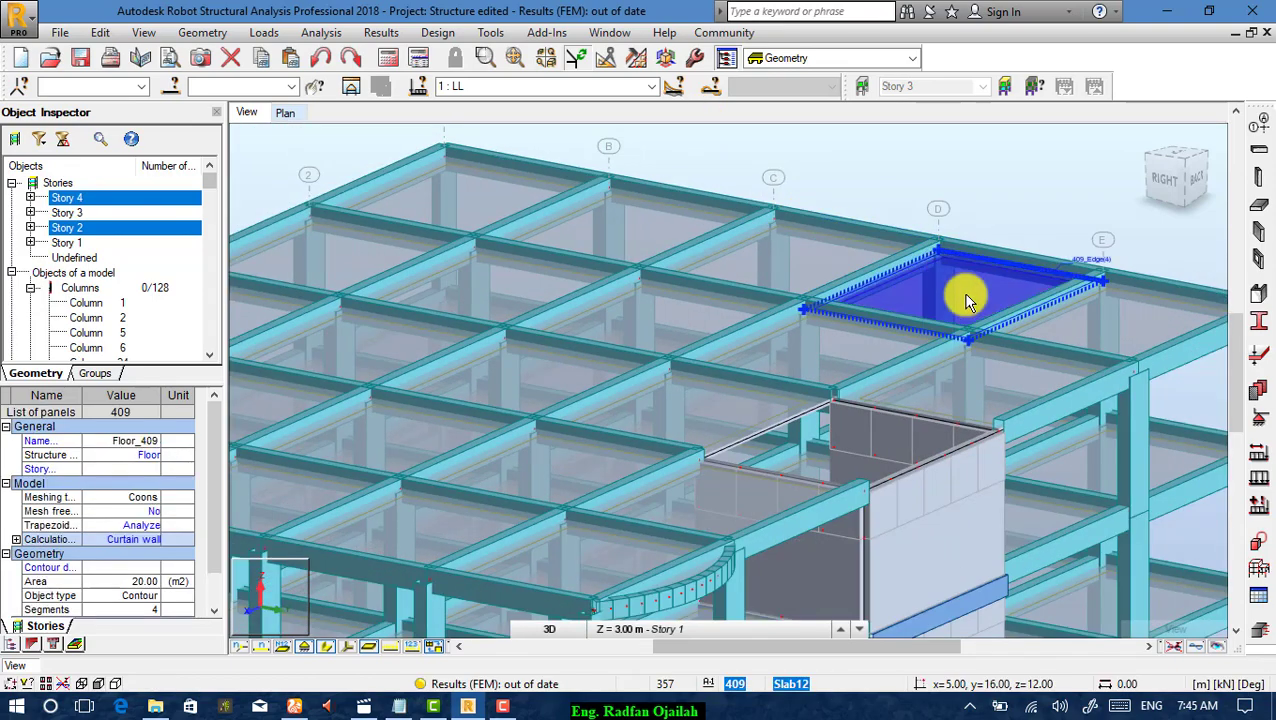
right_click(967, 303)
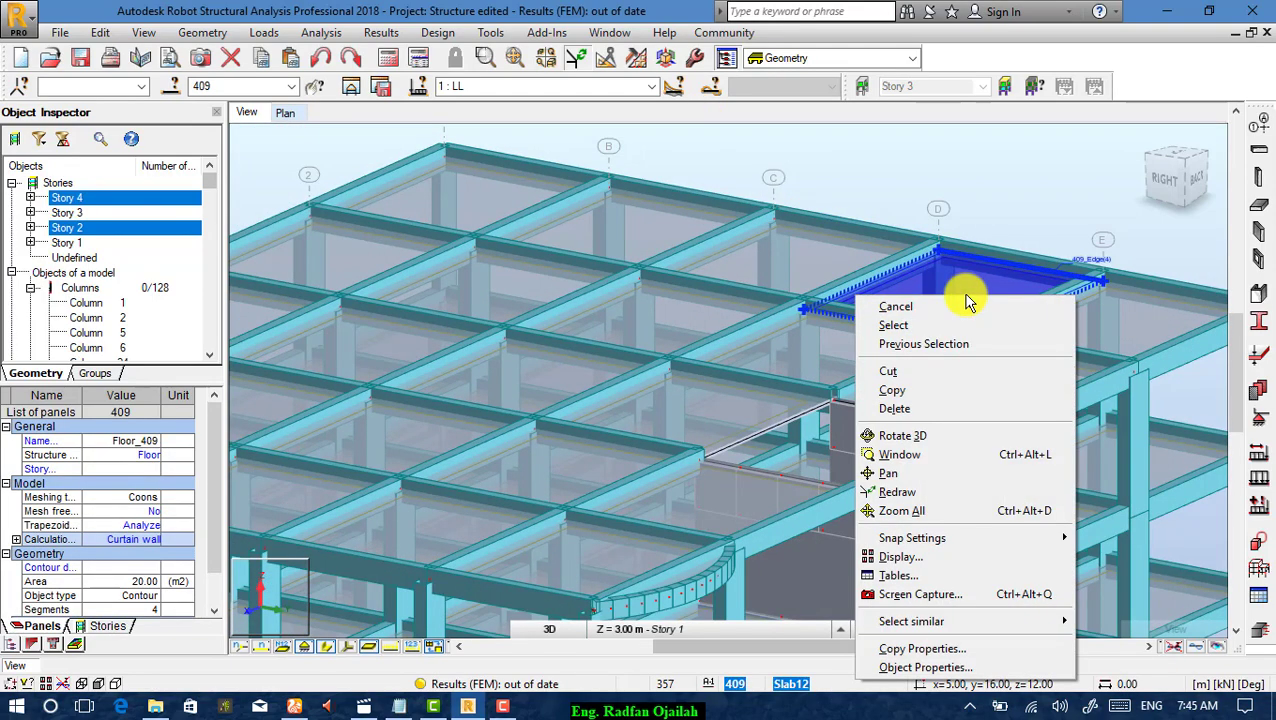
mouse_move(917, 621)
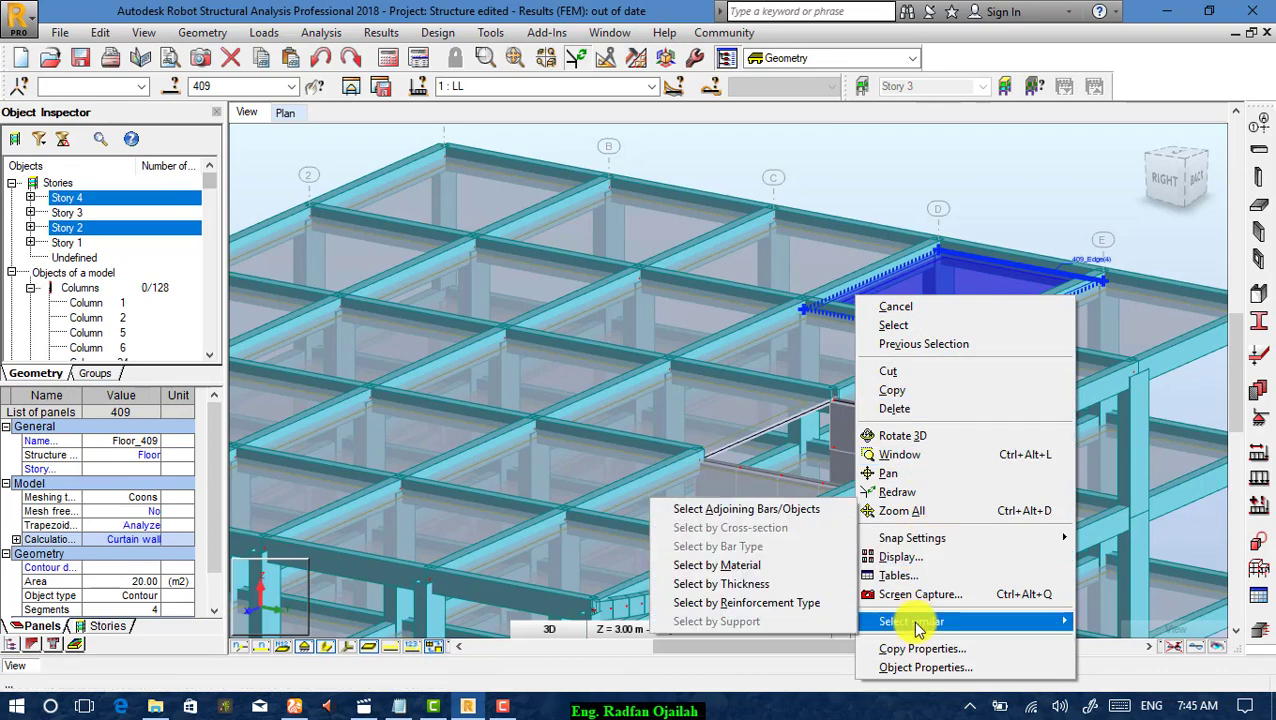
click(768, 582)
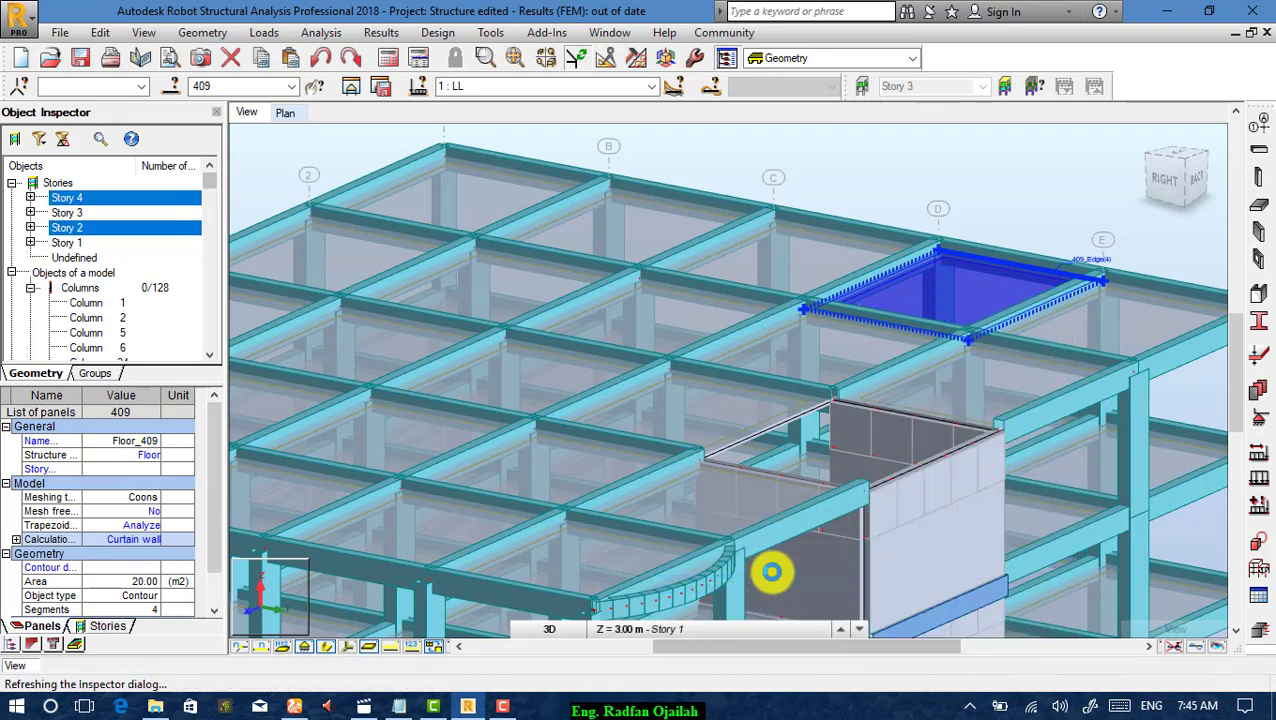
Reselect the slabs by picking the roof corner panel between grid lines E and F and extending the selection to all panels of the same thickness.
scroll(675, 287, down, 5)
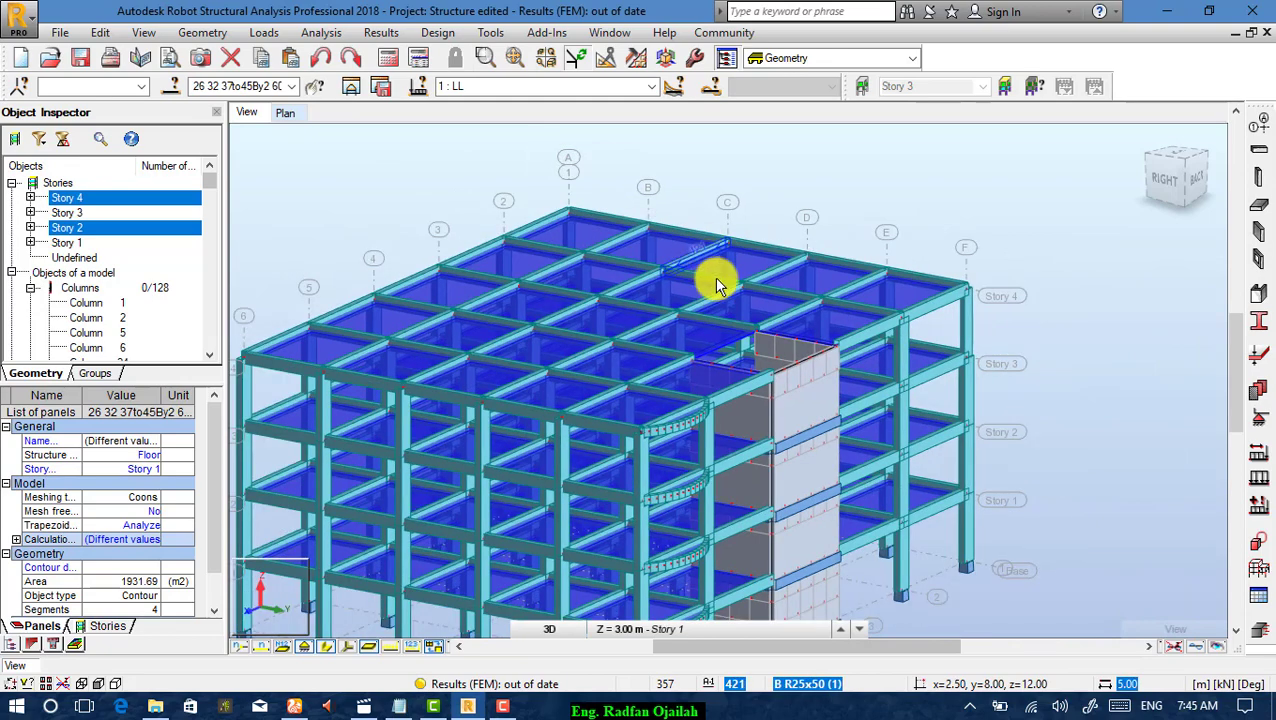
right_click(1128, 283)
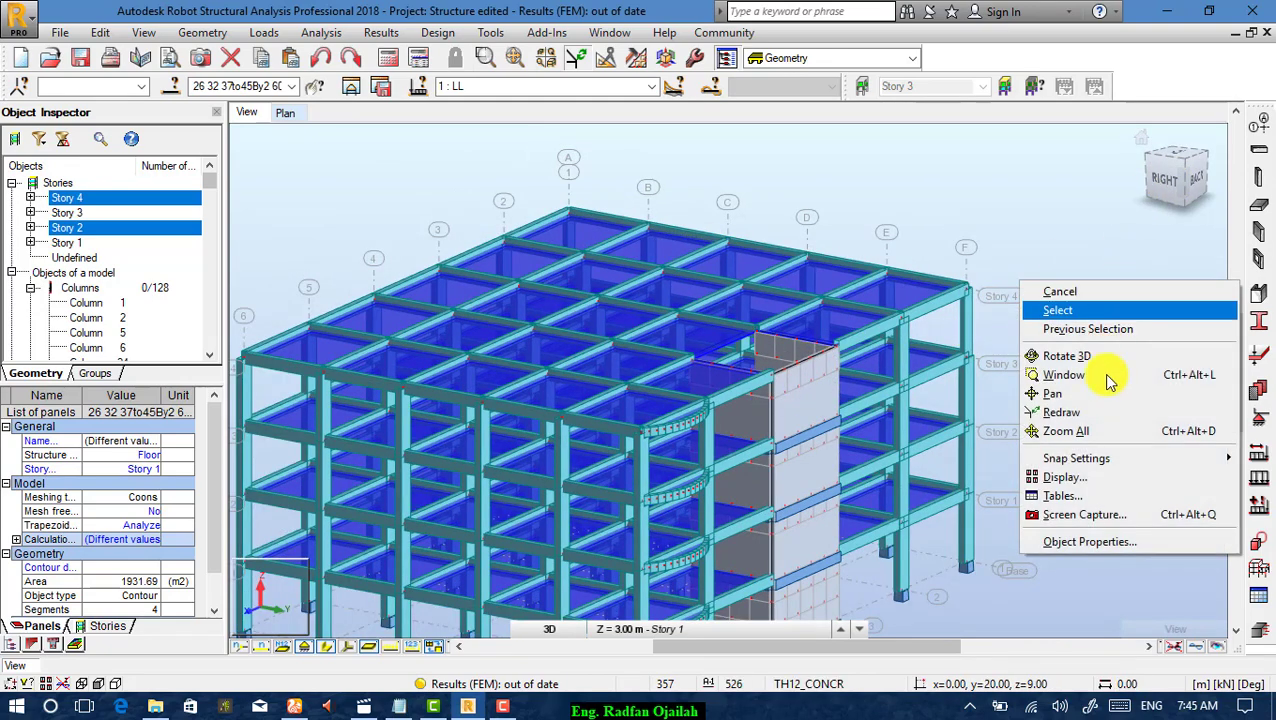
click(1060, 356)
drag(1031, 361, 1005, 353)
scroll(951, 233, up, 1)
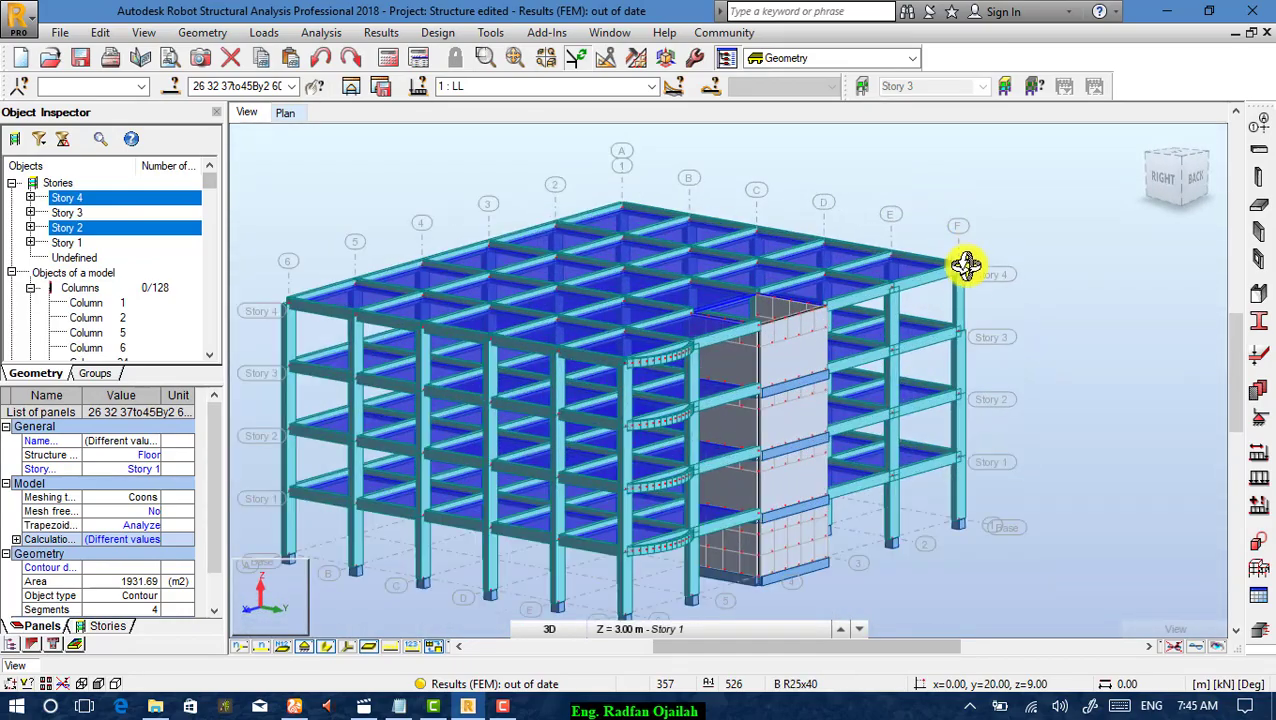
key(Escape)
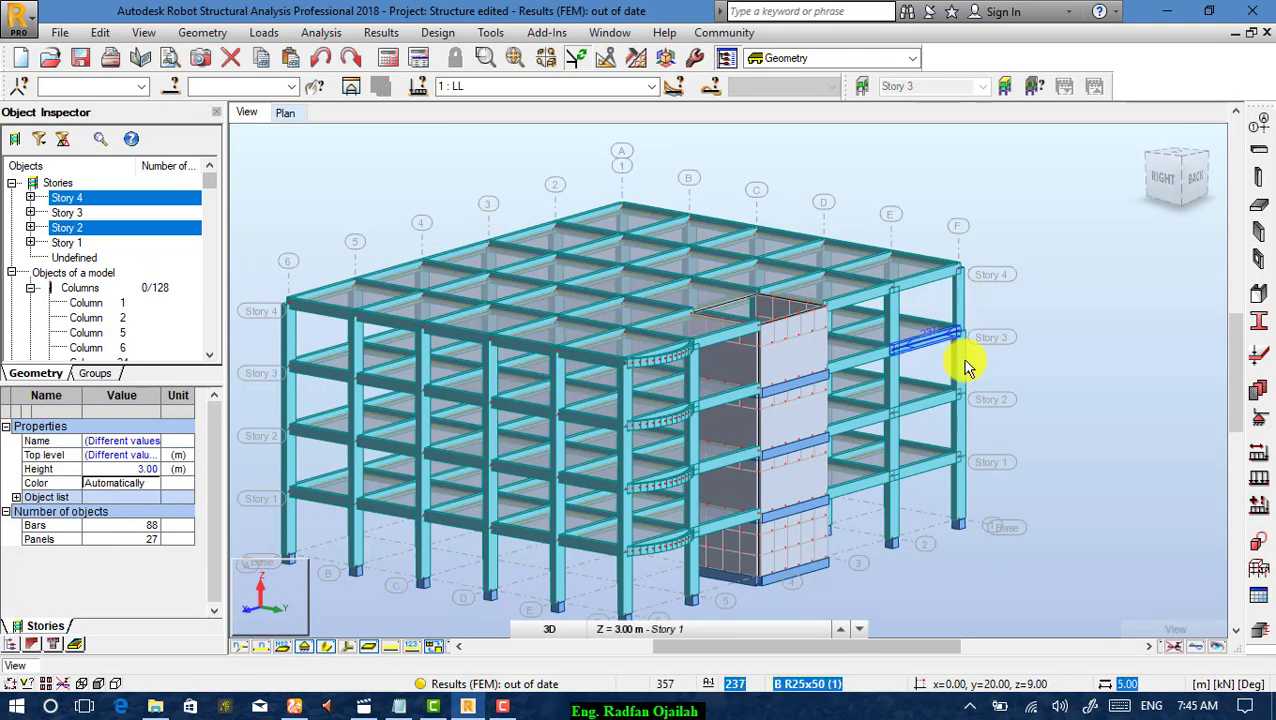
click(831, 289)
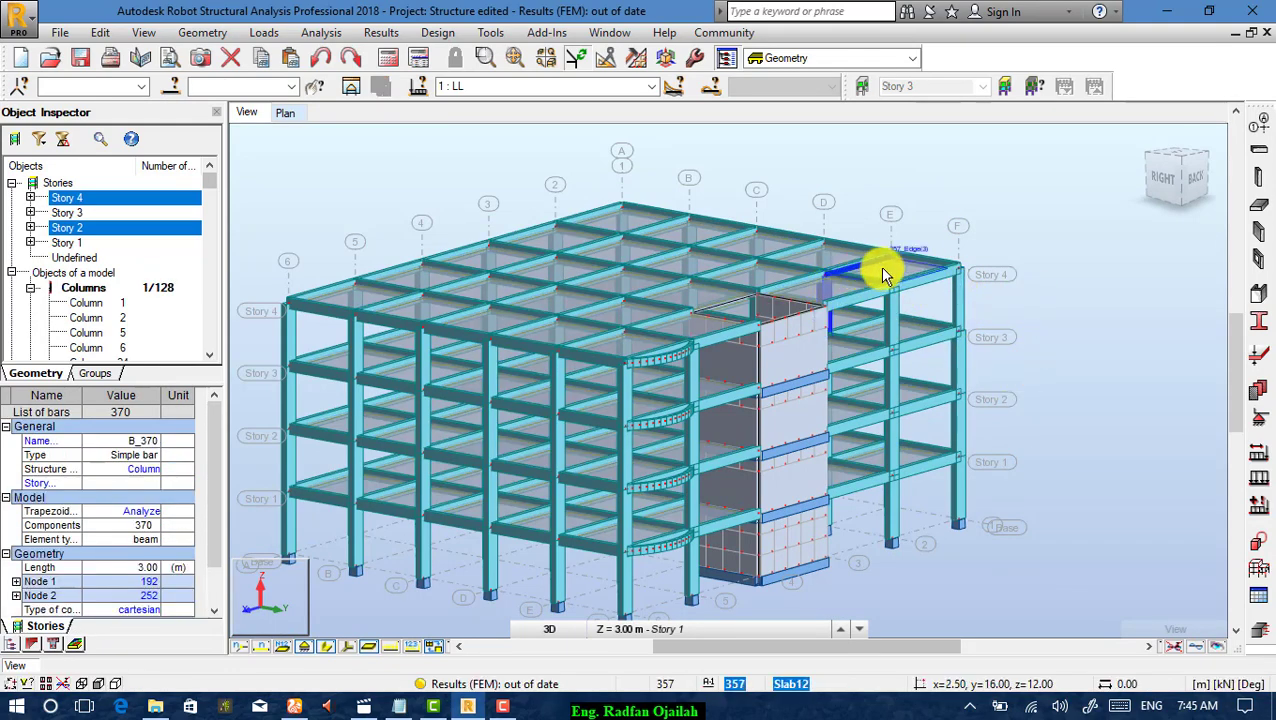
key(Escape)
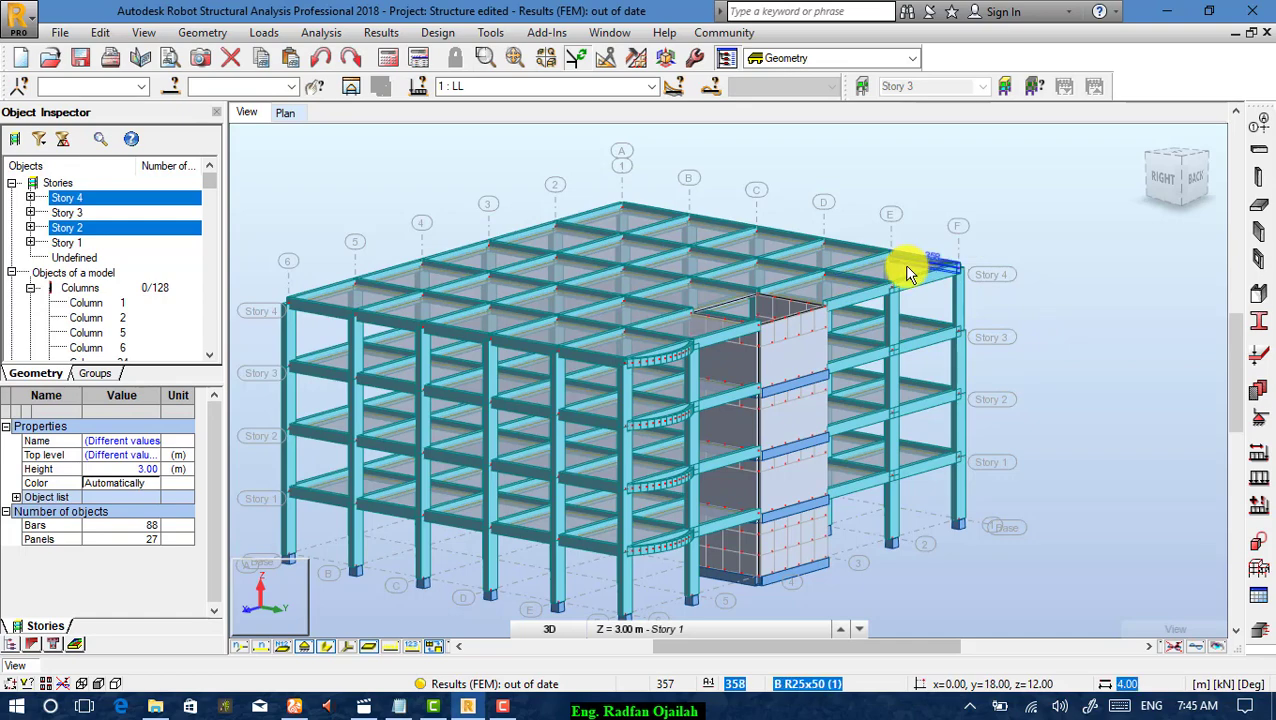
click(904, 274)
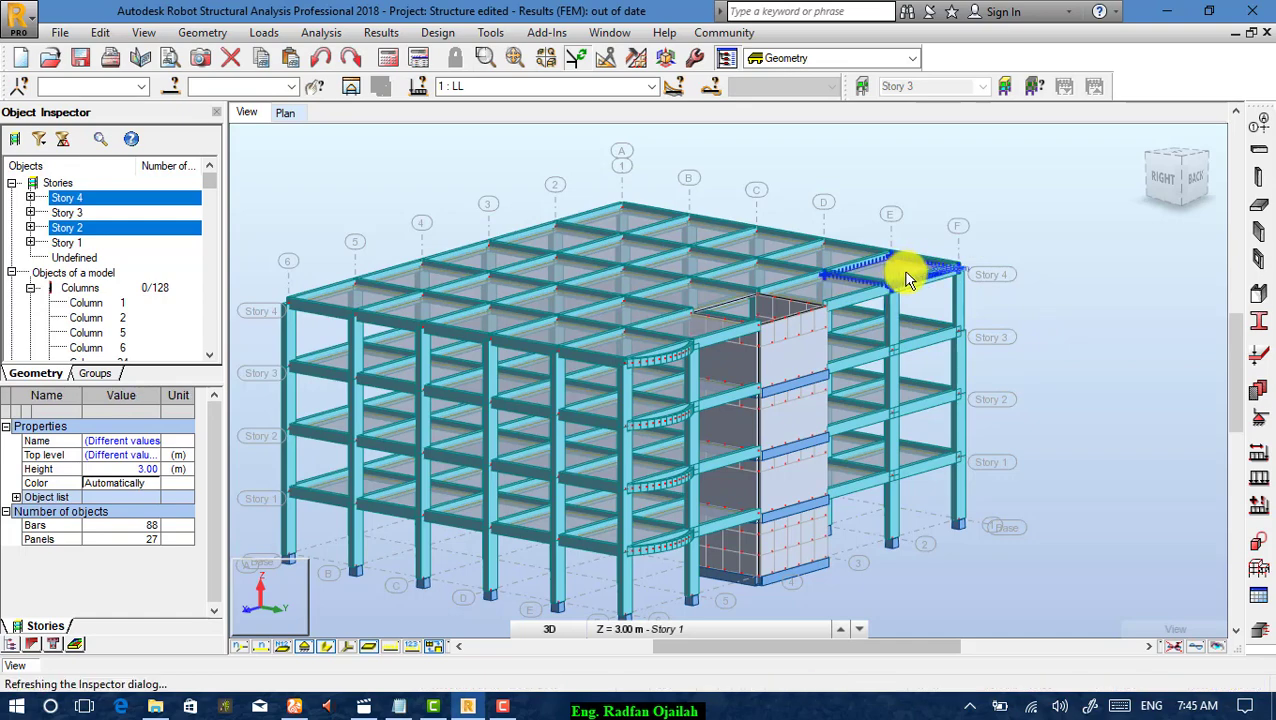
right_click(906, 280)
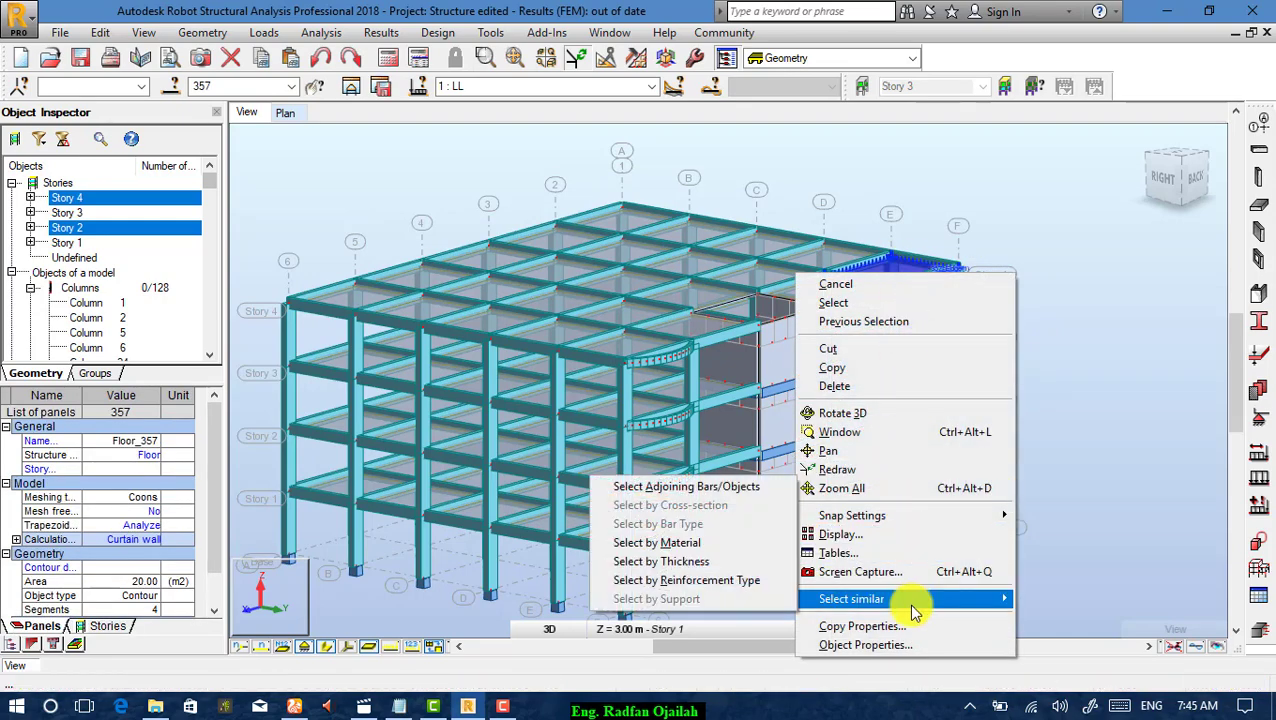
mouse_move(862, 602)
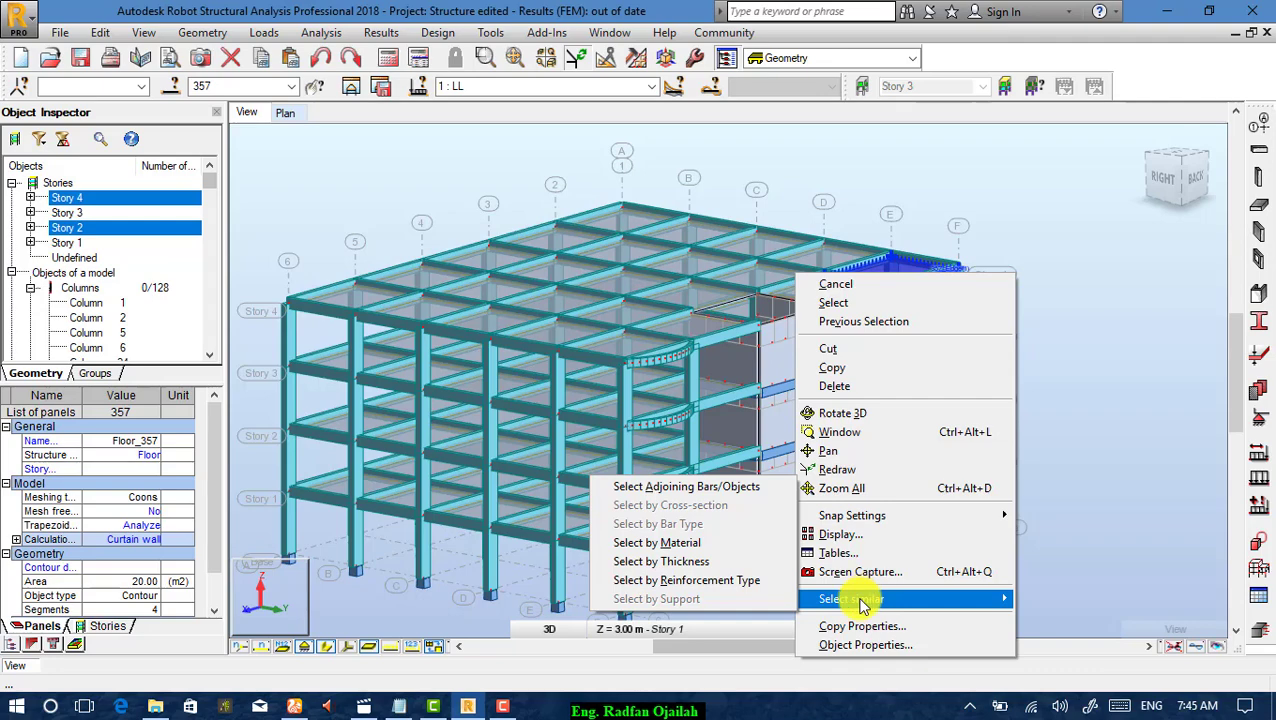
click(748, 561)
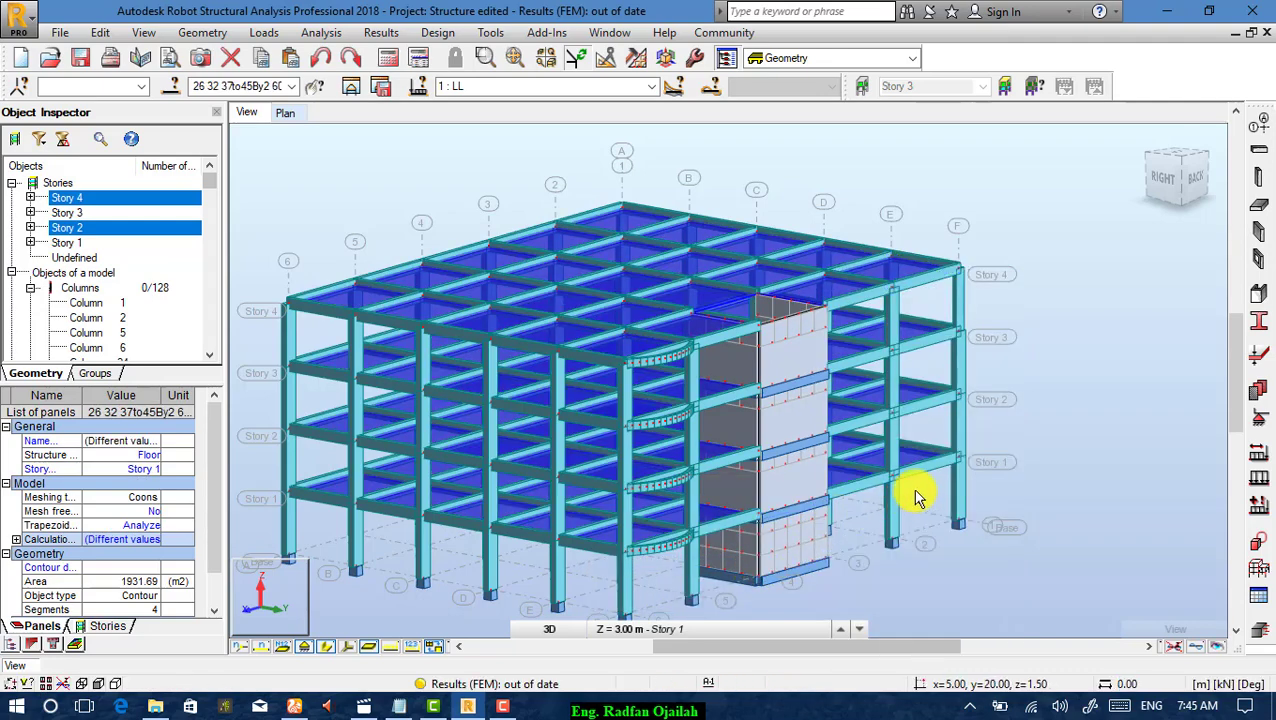
Define a uniform planar surface load of -2 kPa in the global Z direction for the selected slab panels.
click(1257, 481)
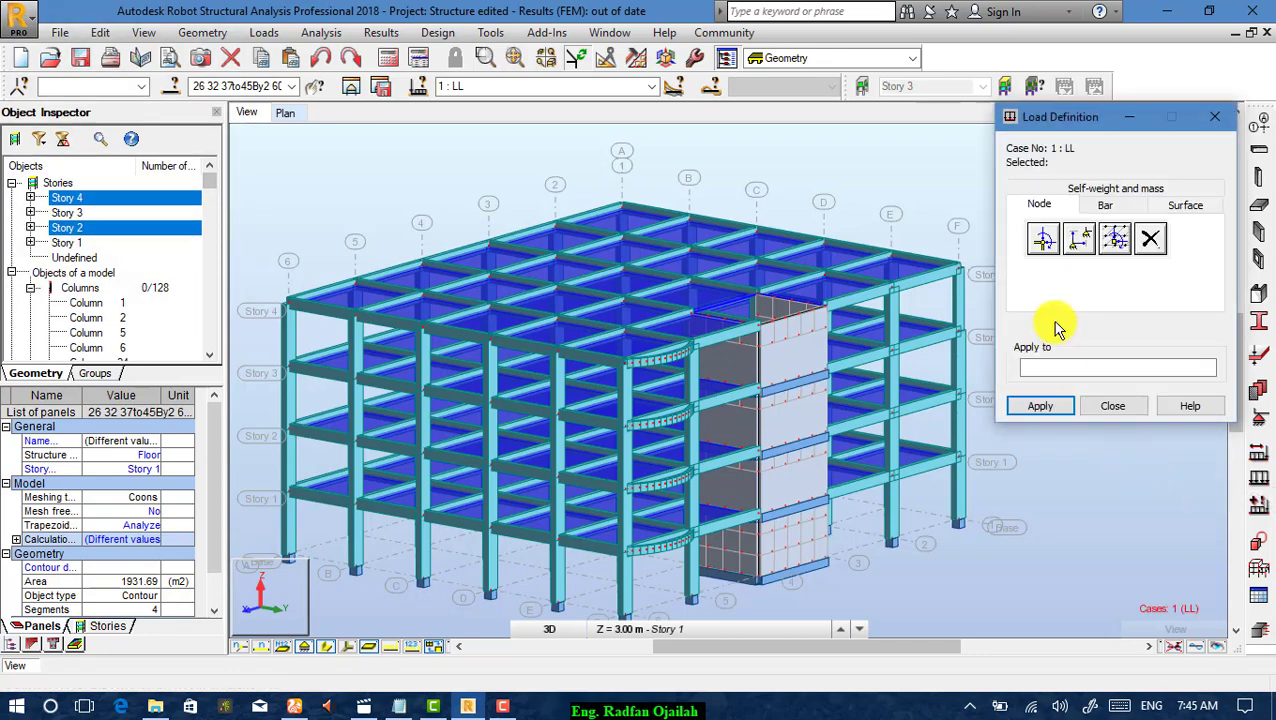
click(1168, 205)
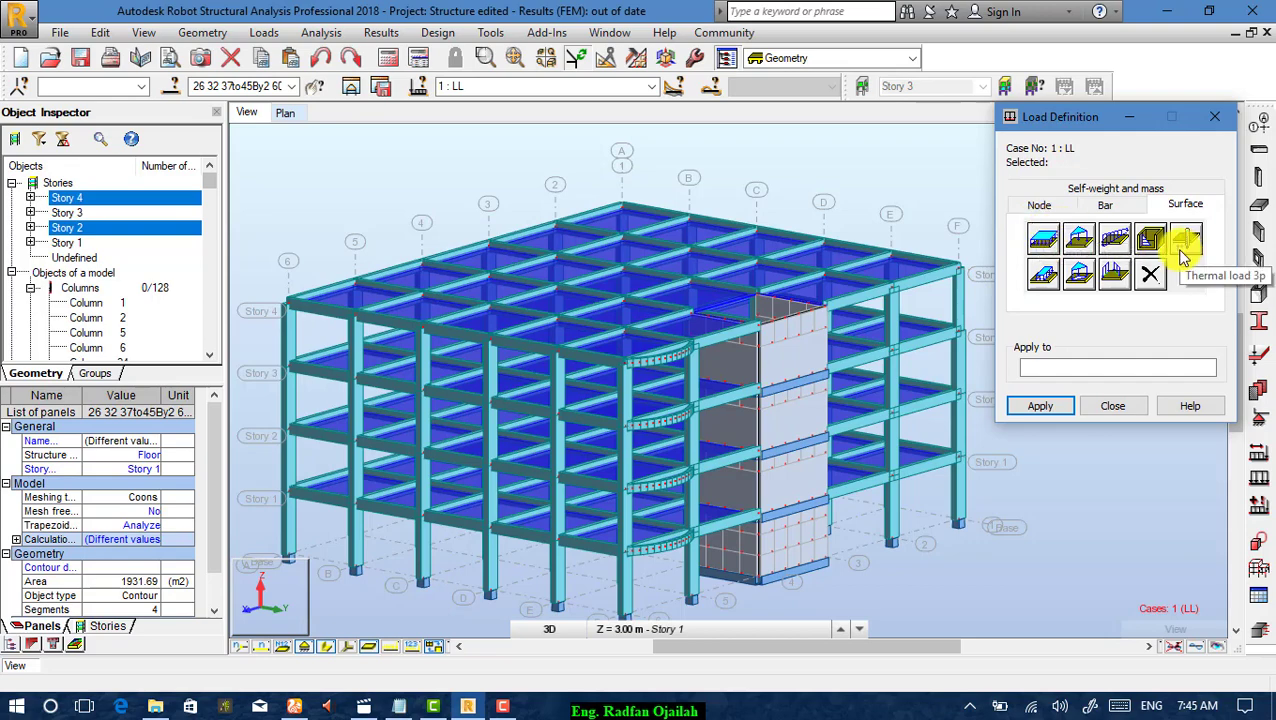
click(1043, 238)
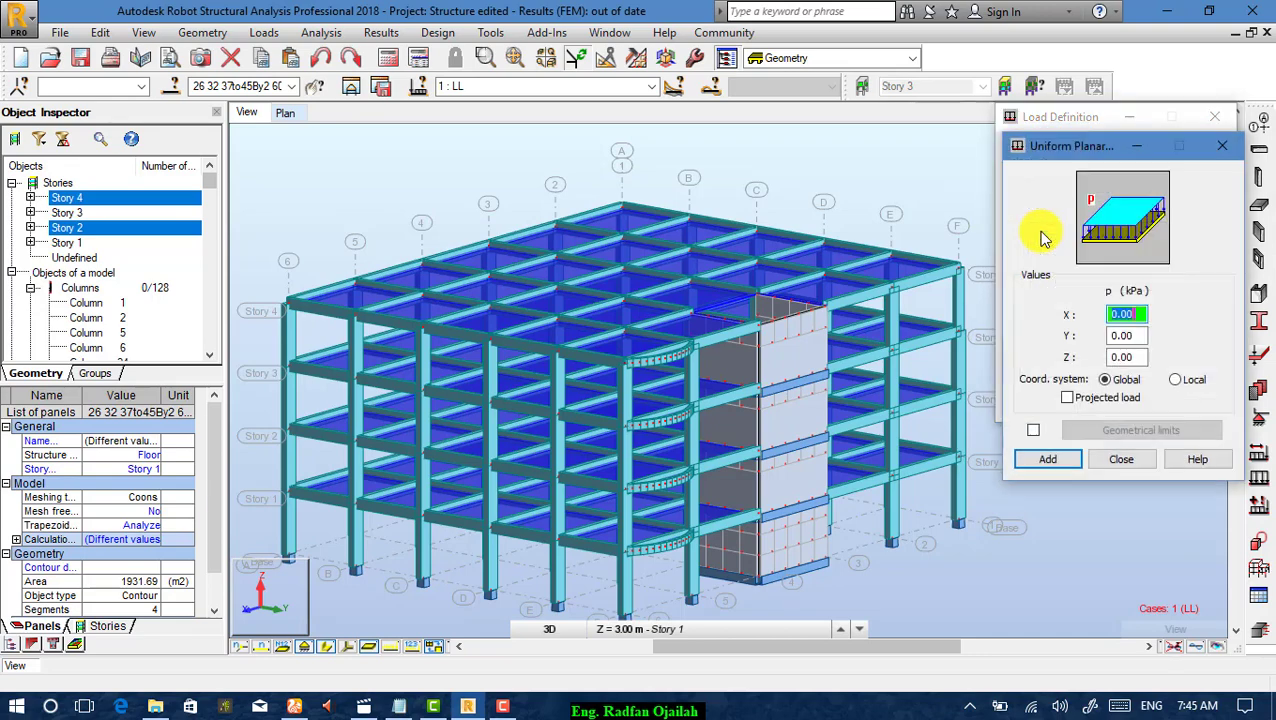
click(1113, 358)
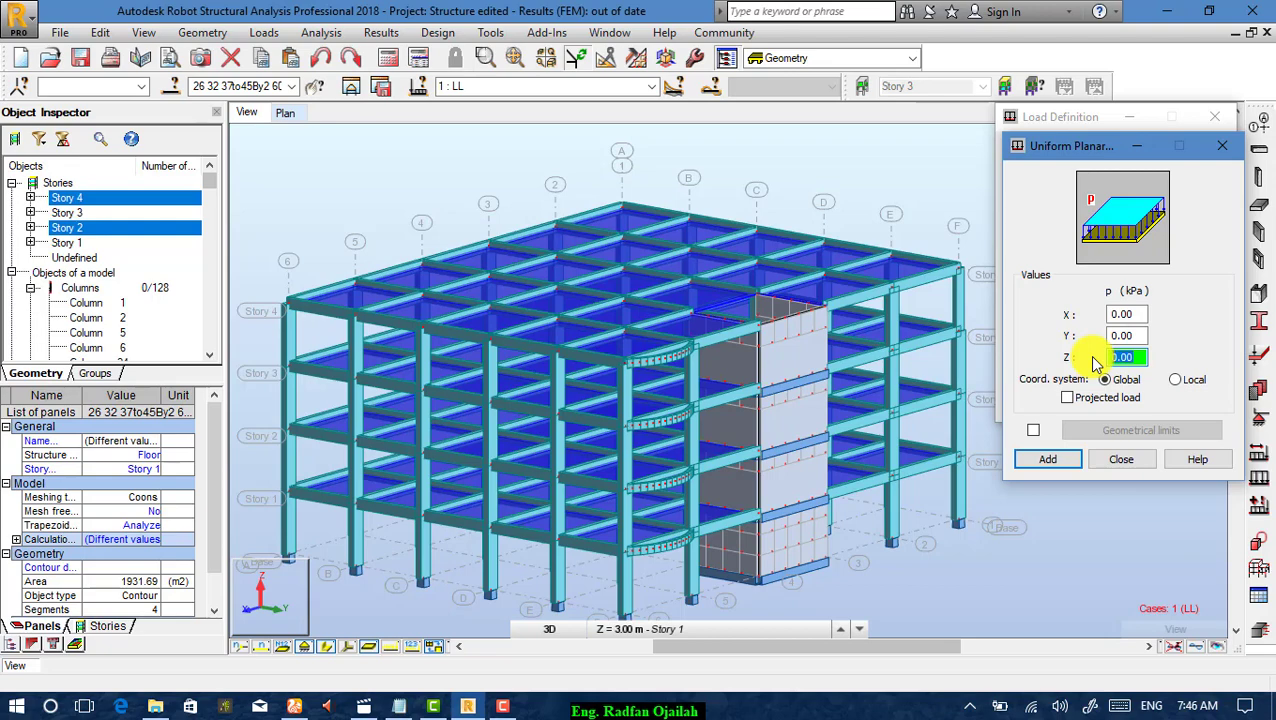
text(-2)
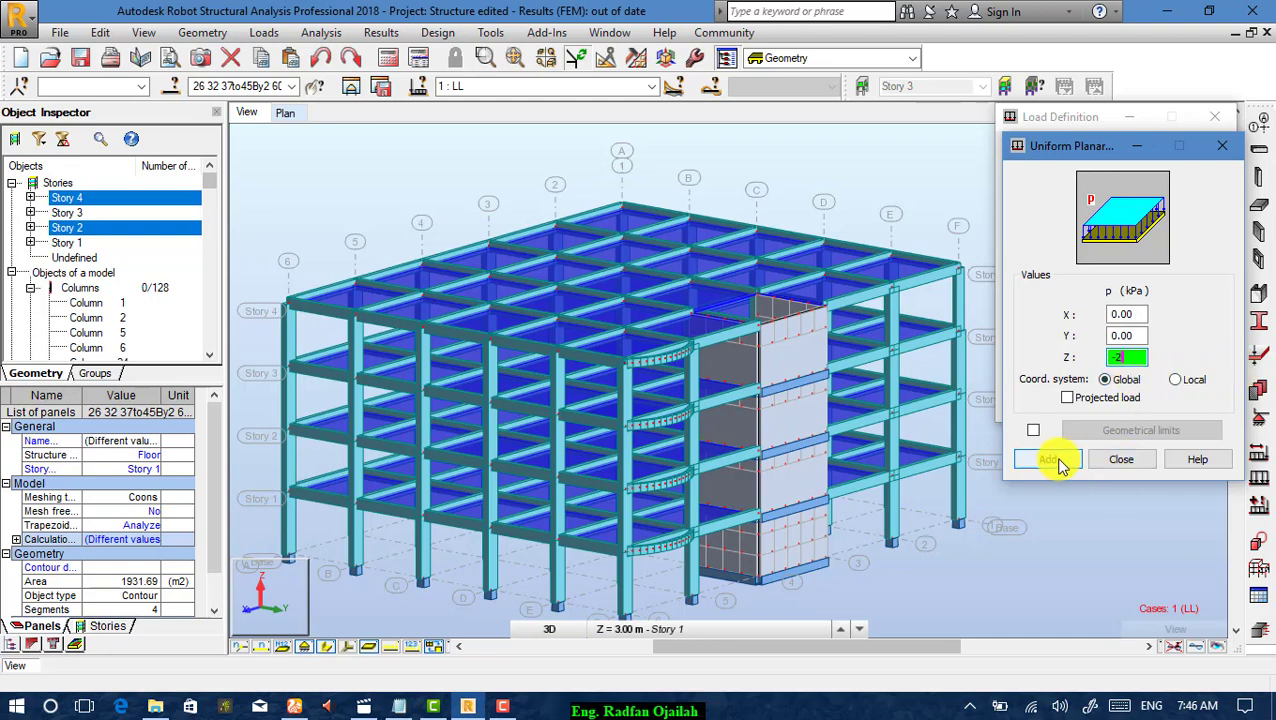
click(1048, 460)
click(1135, 383)
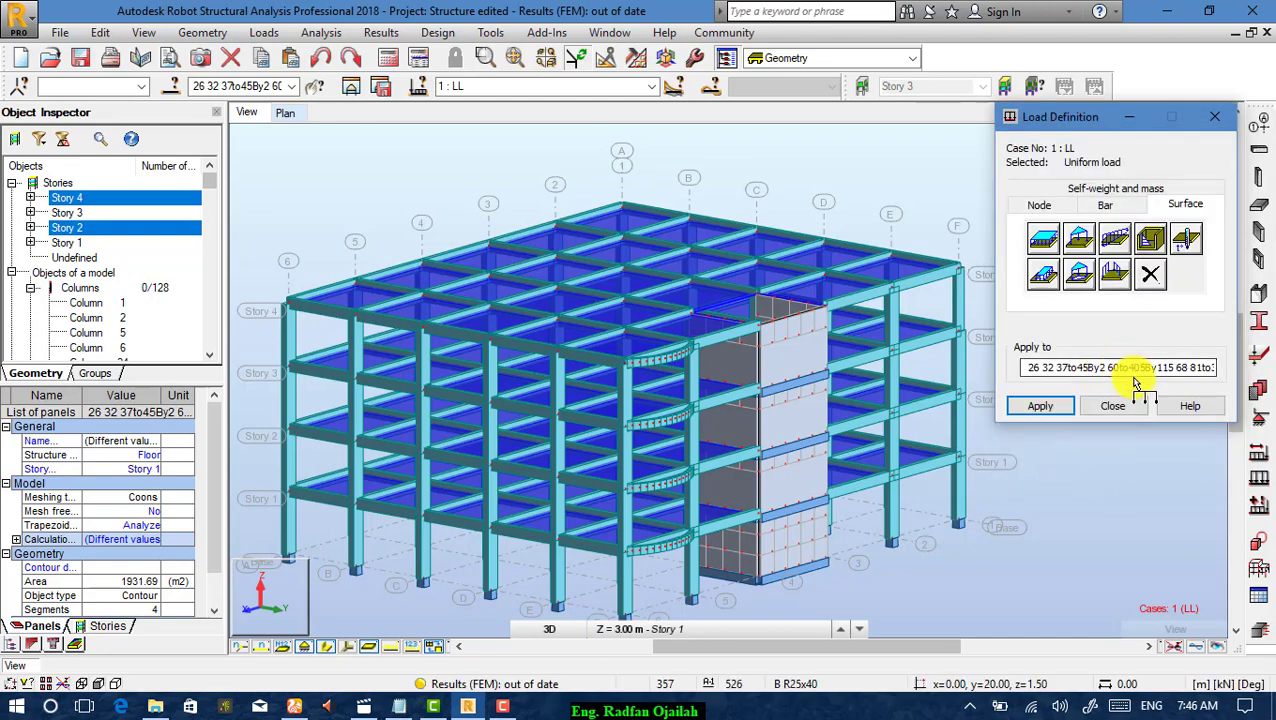
Make DL the active load case and apply the uniform surface load to the listed slab panels, finishing the load definition.
click(652, 87)
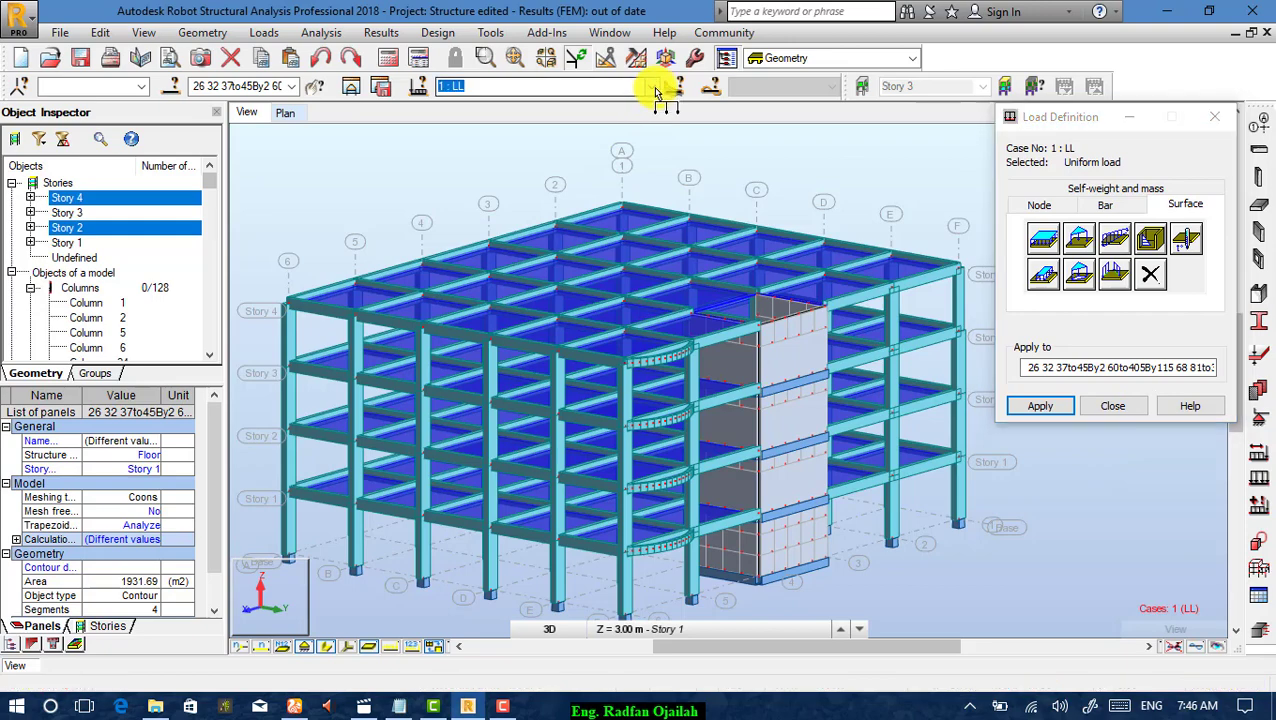
click(655, 91)
click(607, 114)
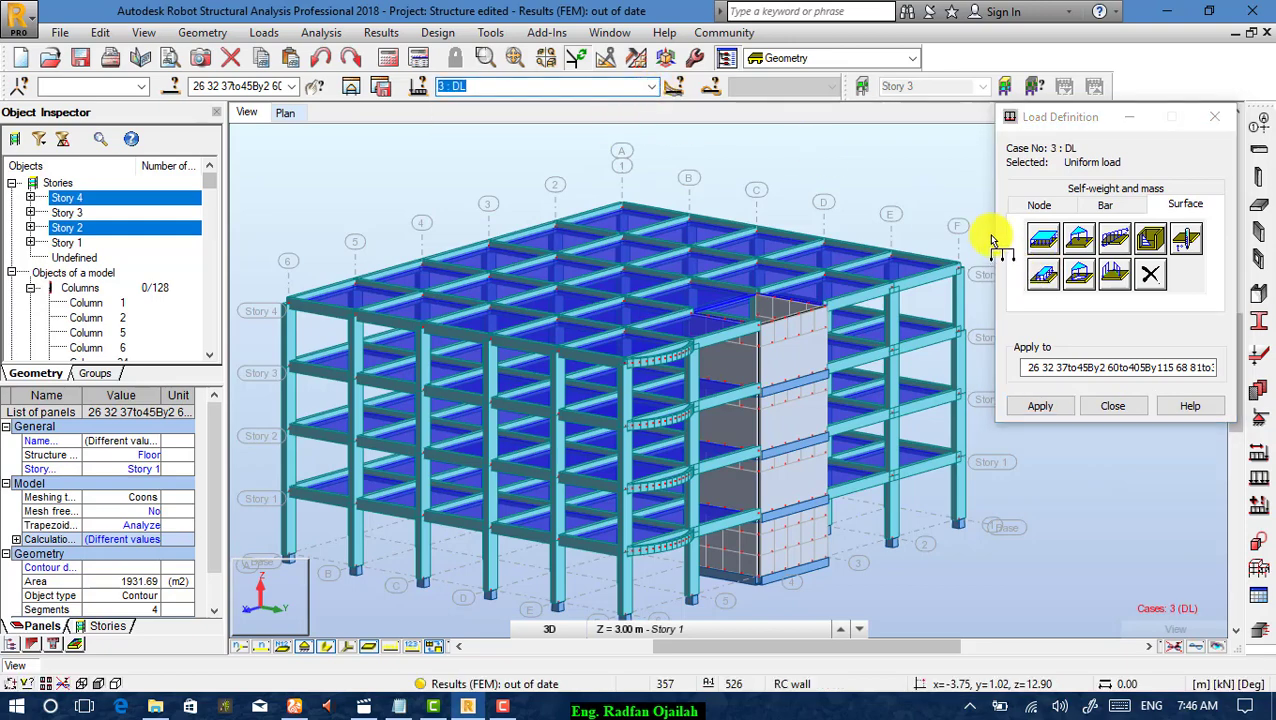
click(1090, 333)
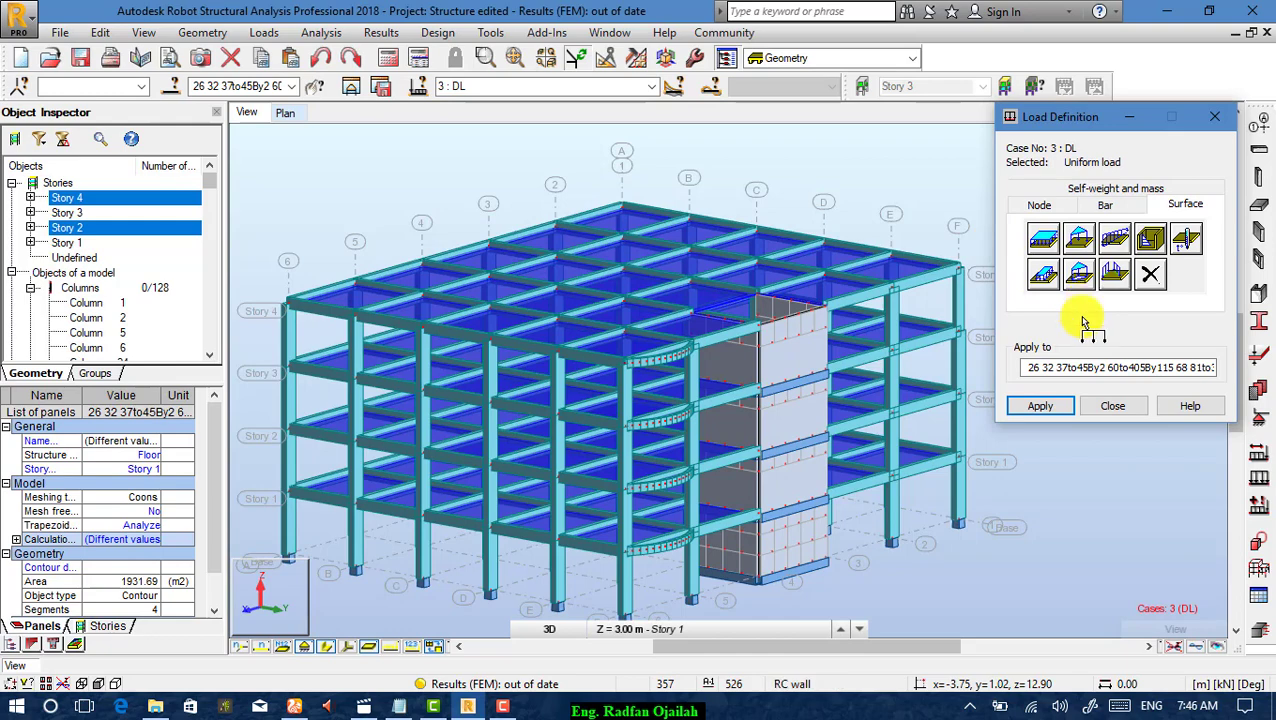
click(1061, 406)
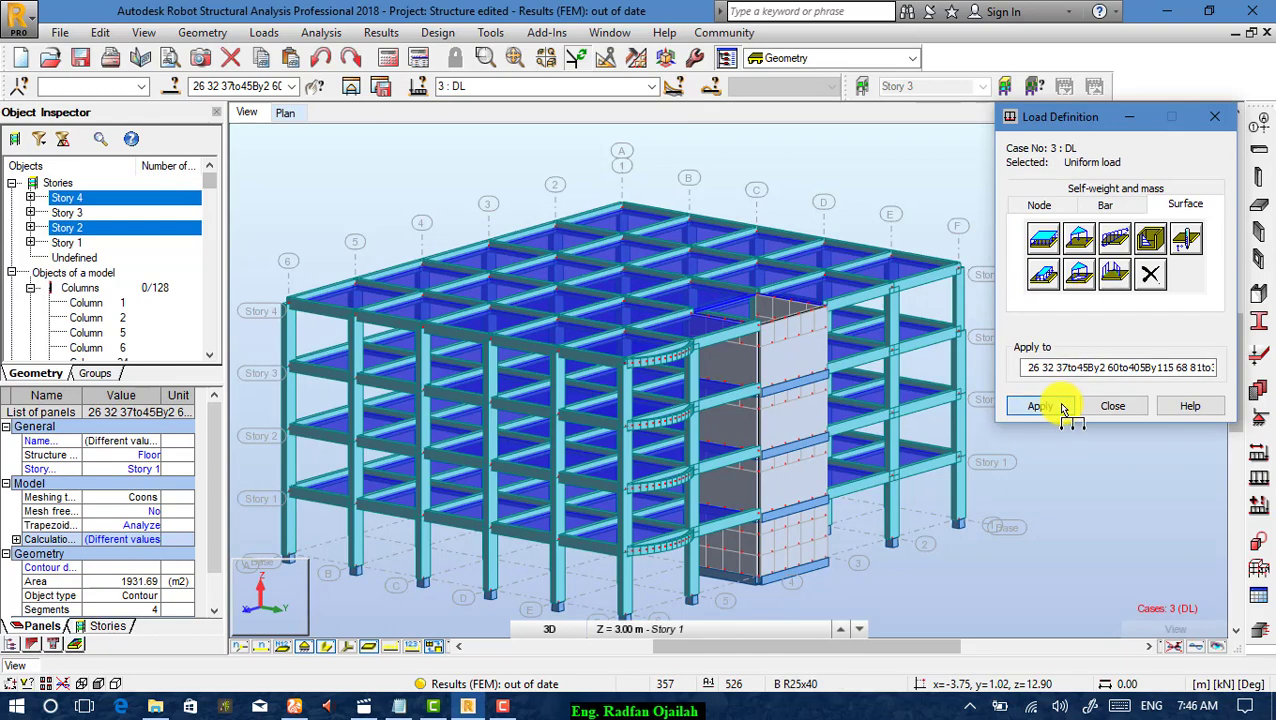
click(1118, 406)
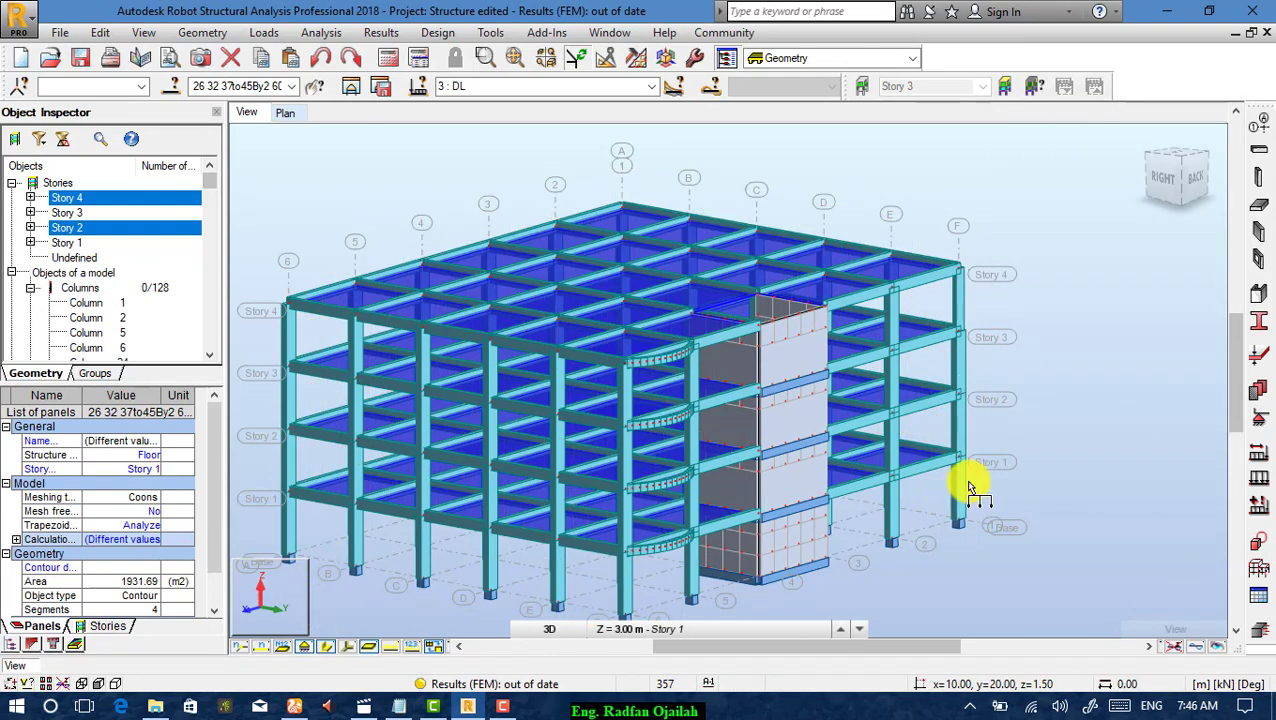
Show the load symbols on the model to check the DL slab loads, and hide them again.
scroll(584, 222, up, 3)
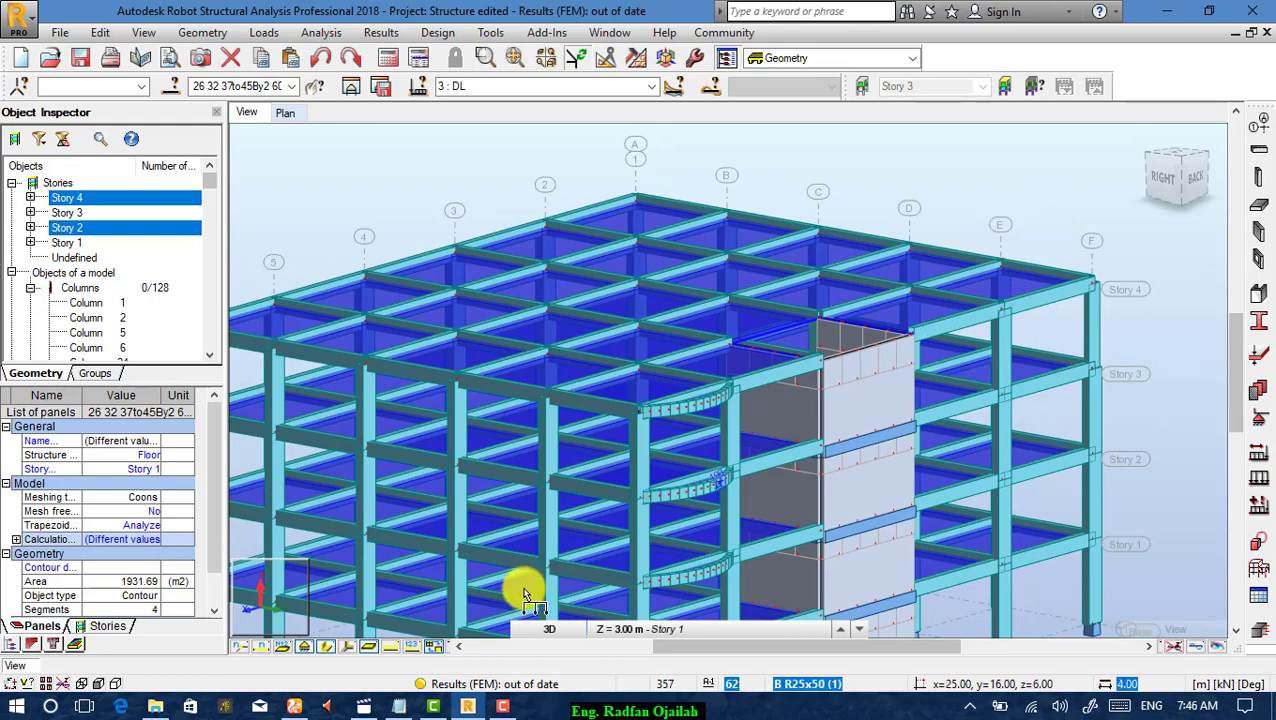
click(393, 648)
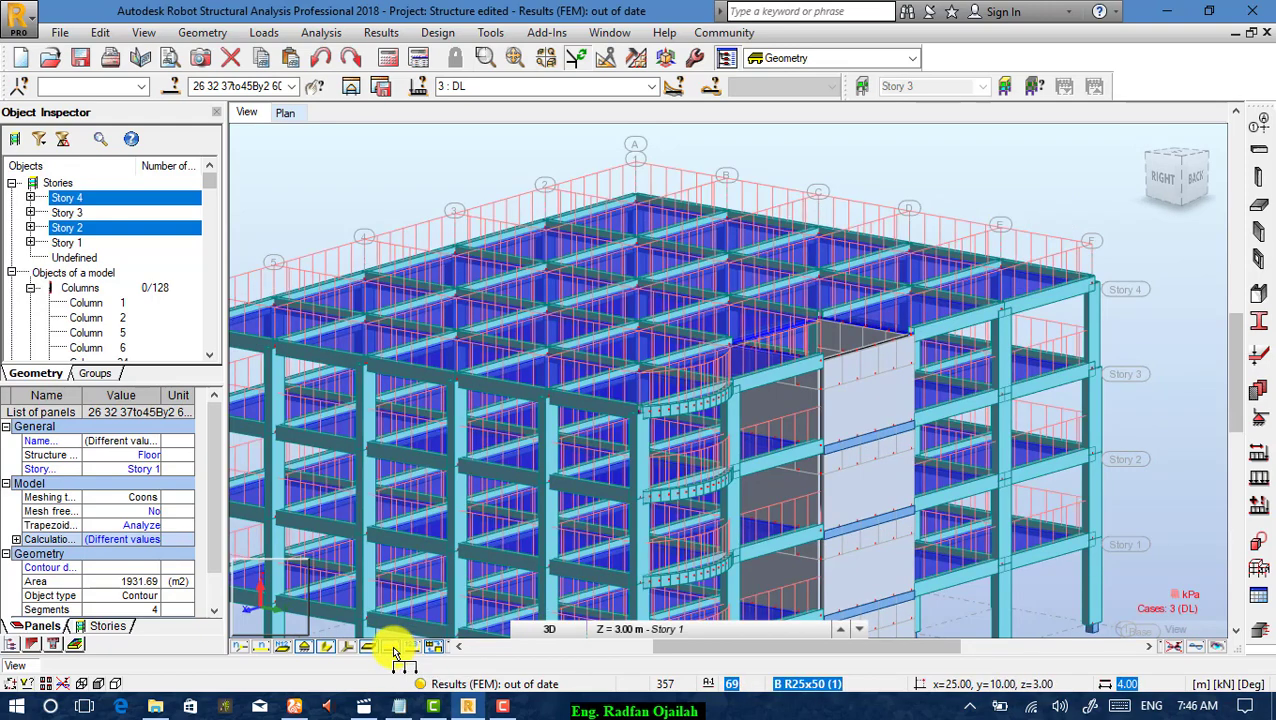
click(393, 648)
click(393, 648)
click(393, 648)
Select the roof edge beam beside the wall core and extend the selection to all bars with the same cross-section.
scroll(920, 319, up, 4)
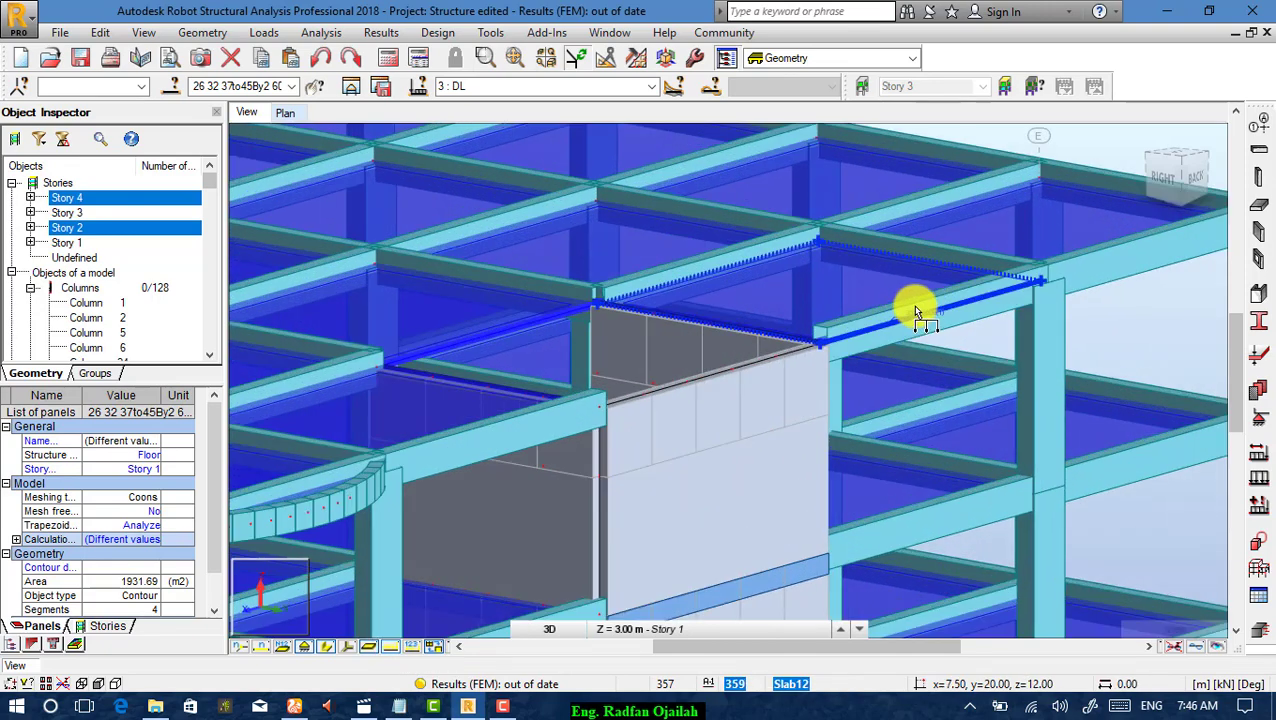
click(951, 322)
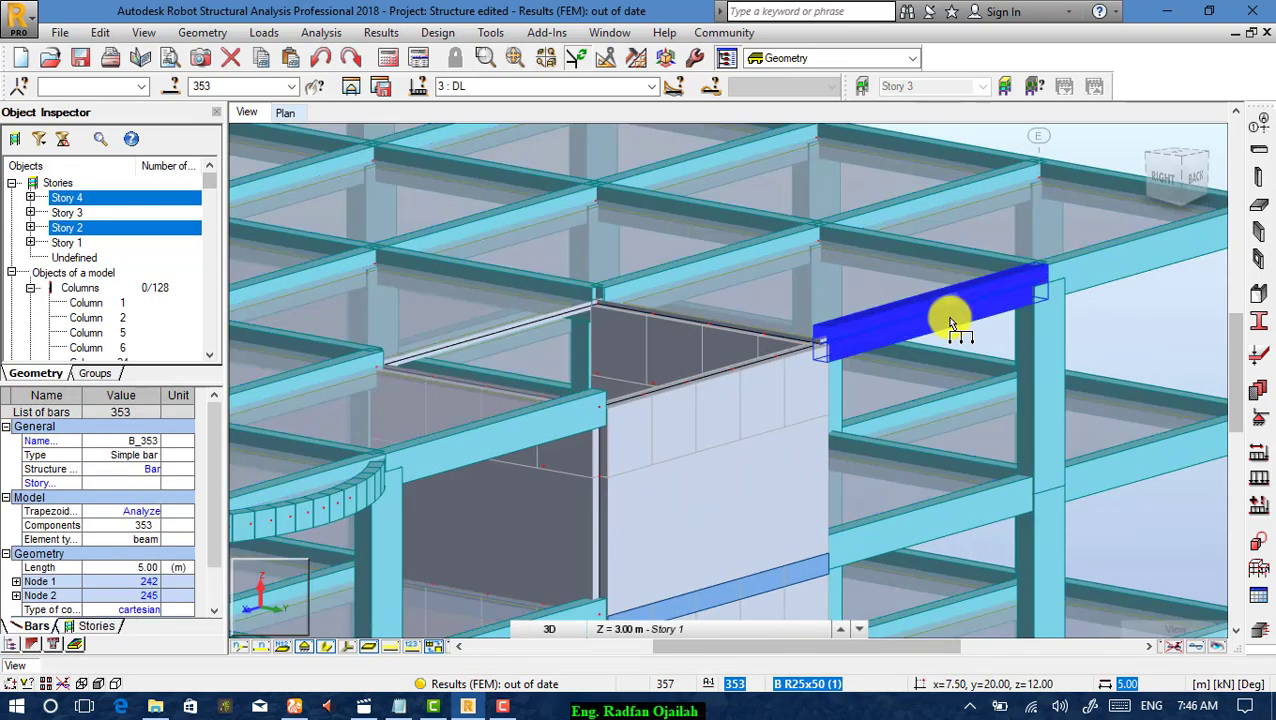
right_click(951, 322)
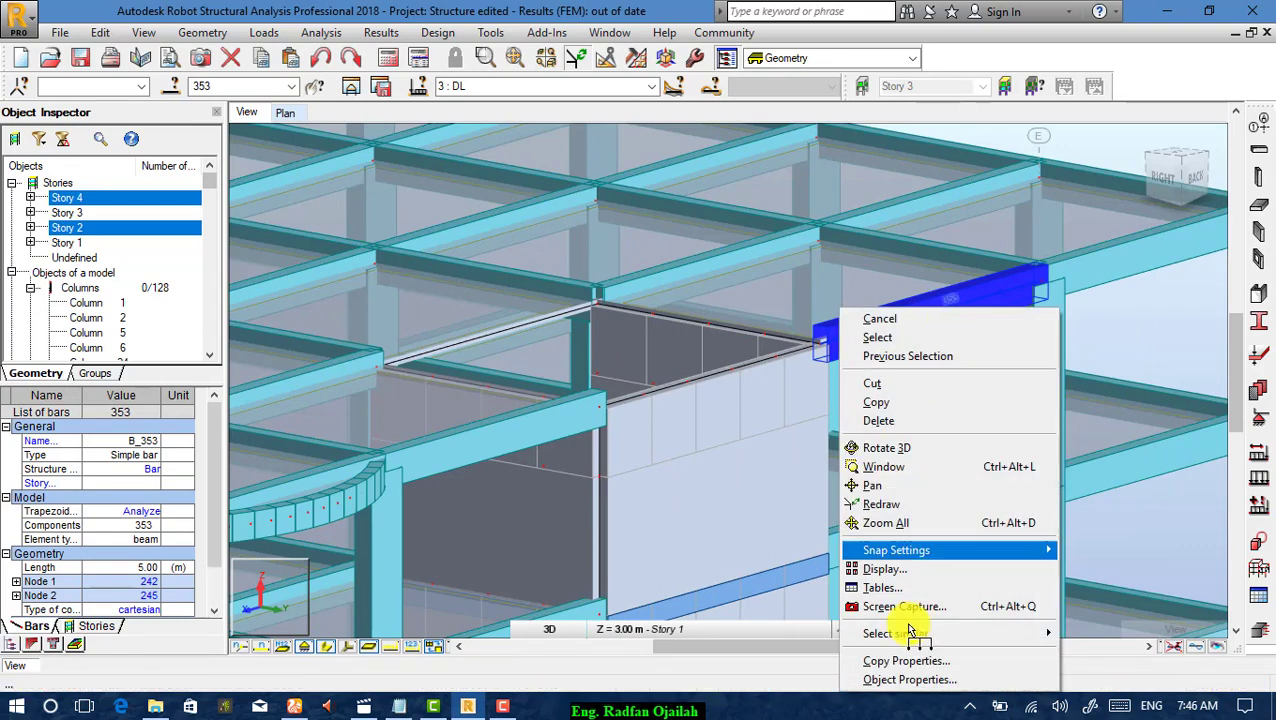
mouse_move(905, 633)
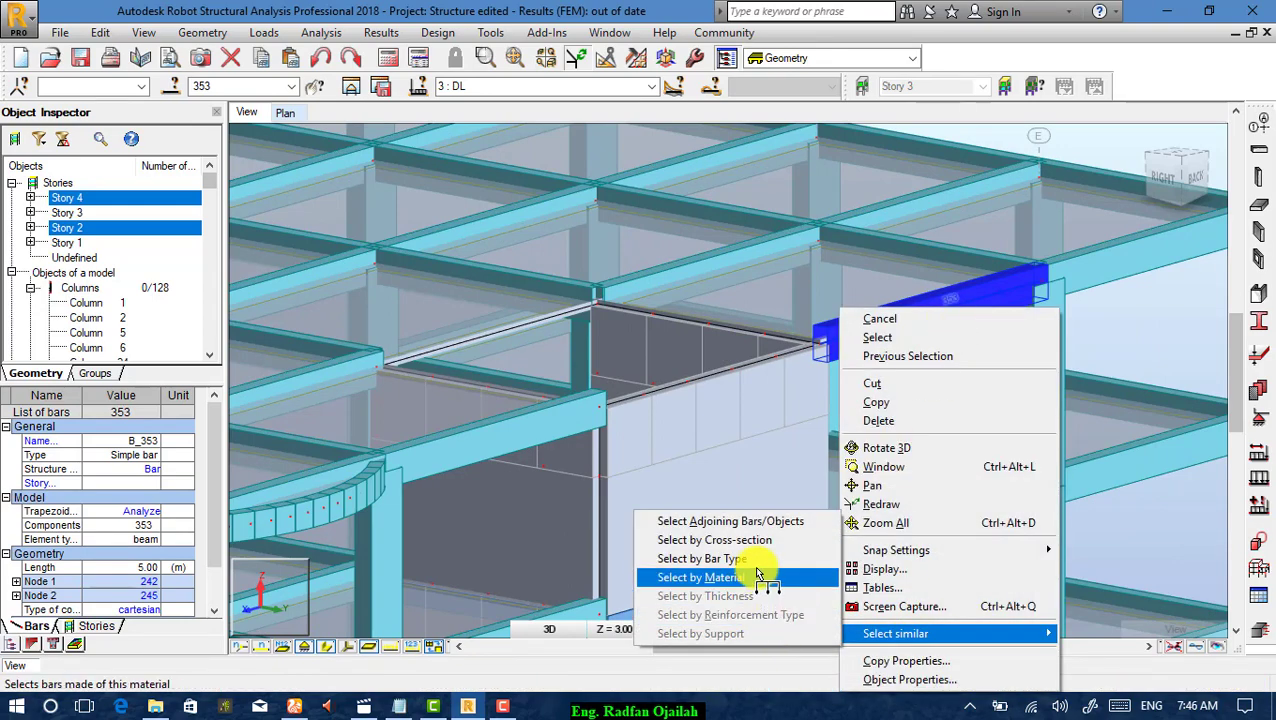
click(740, 540)
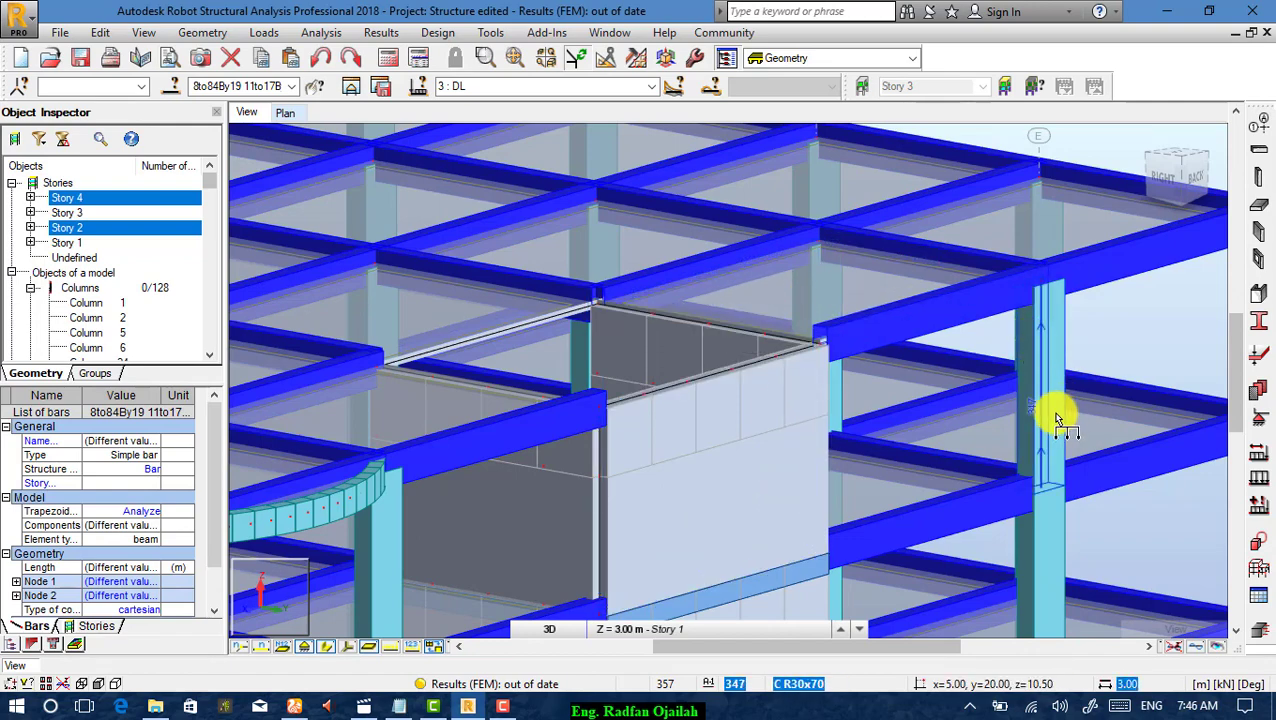
Apply a uniform bar load of -4 kN/m in the global Z direction to the selected beams in load case DL.
click(1257, 480)
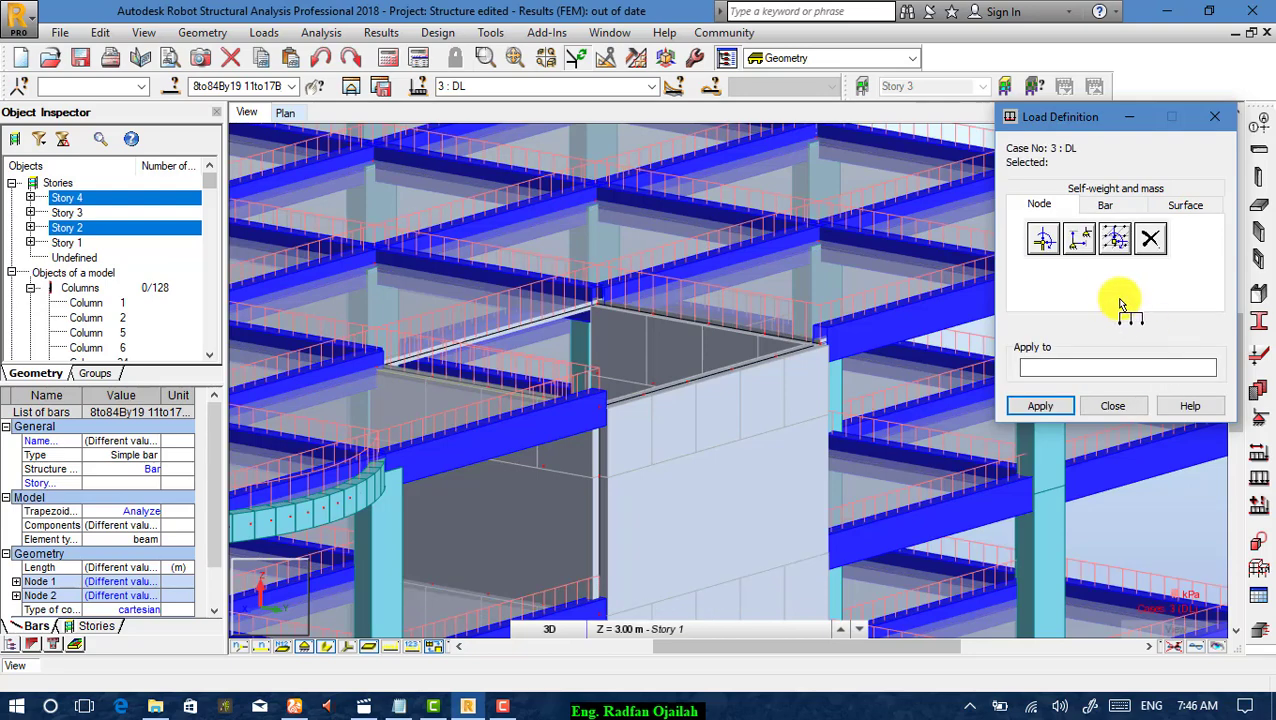
click(1087, 207)
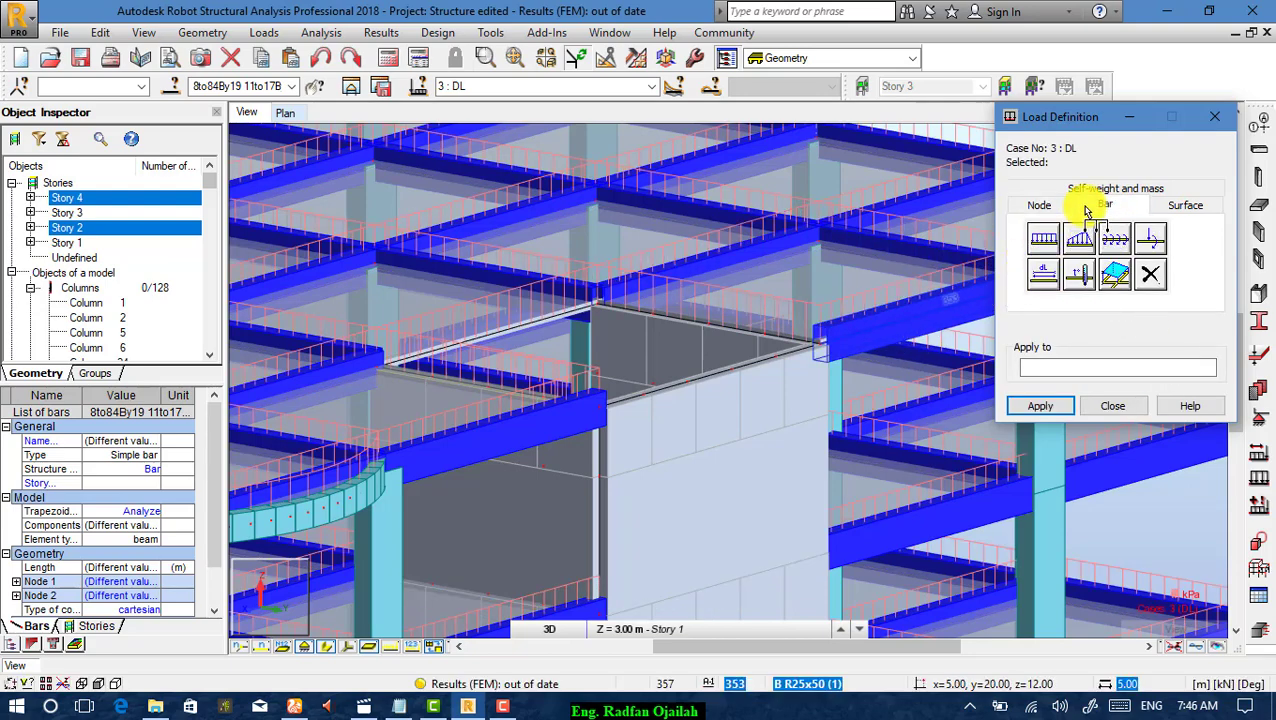
click(1040, 241)
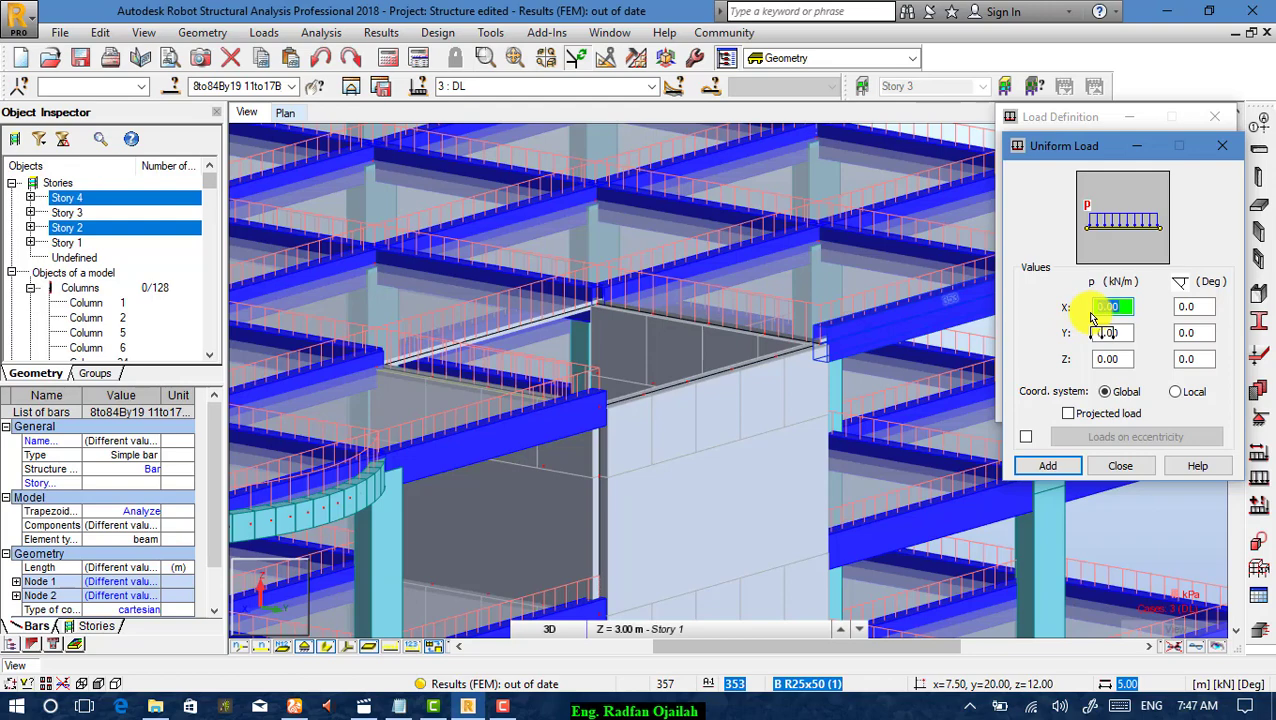
double_click(1114, 365)
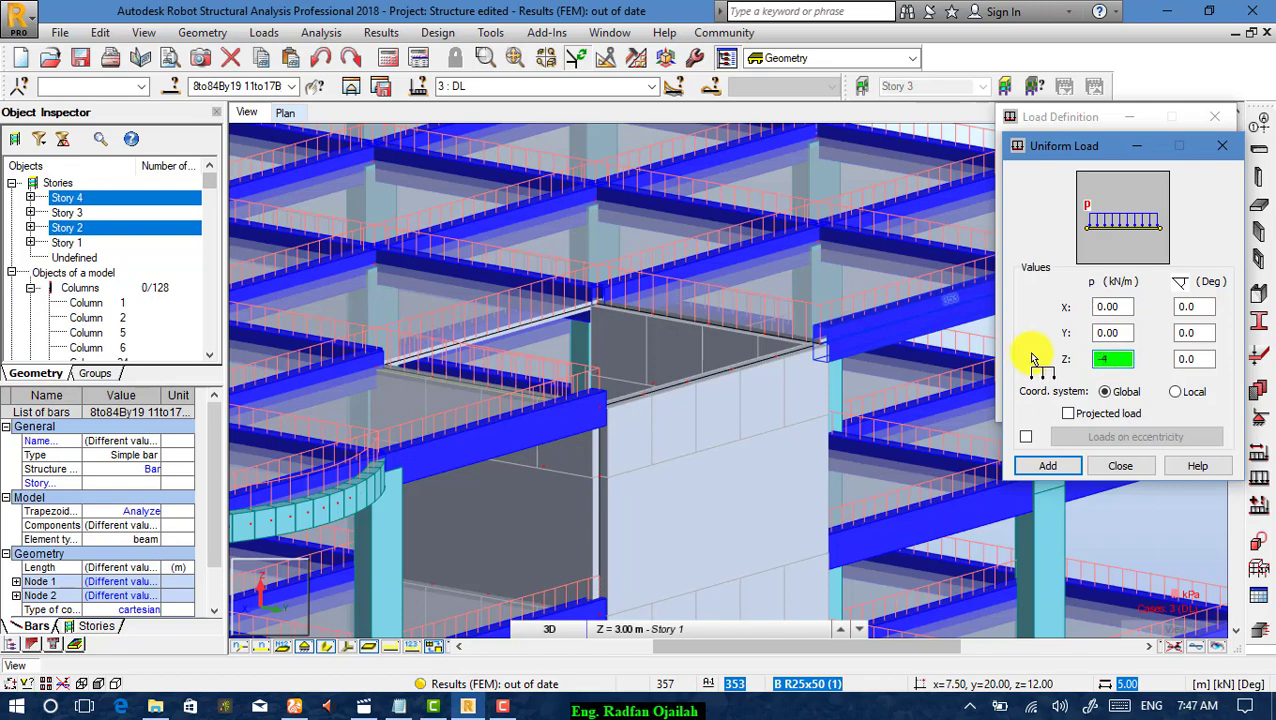
click(1069, 466)
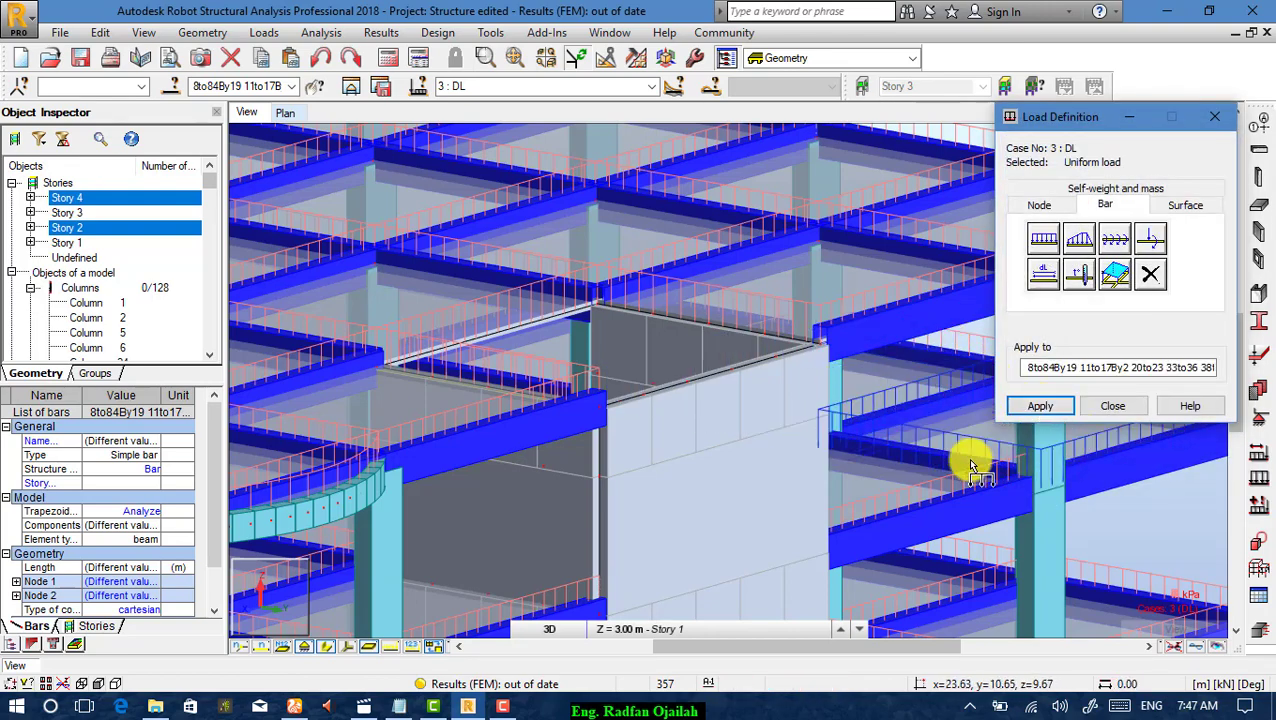
click(1068, 406)
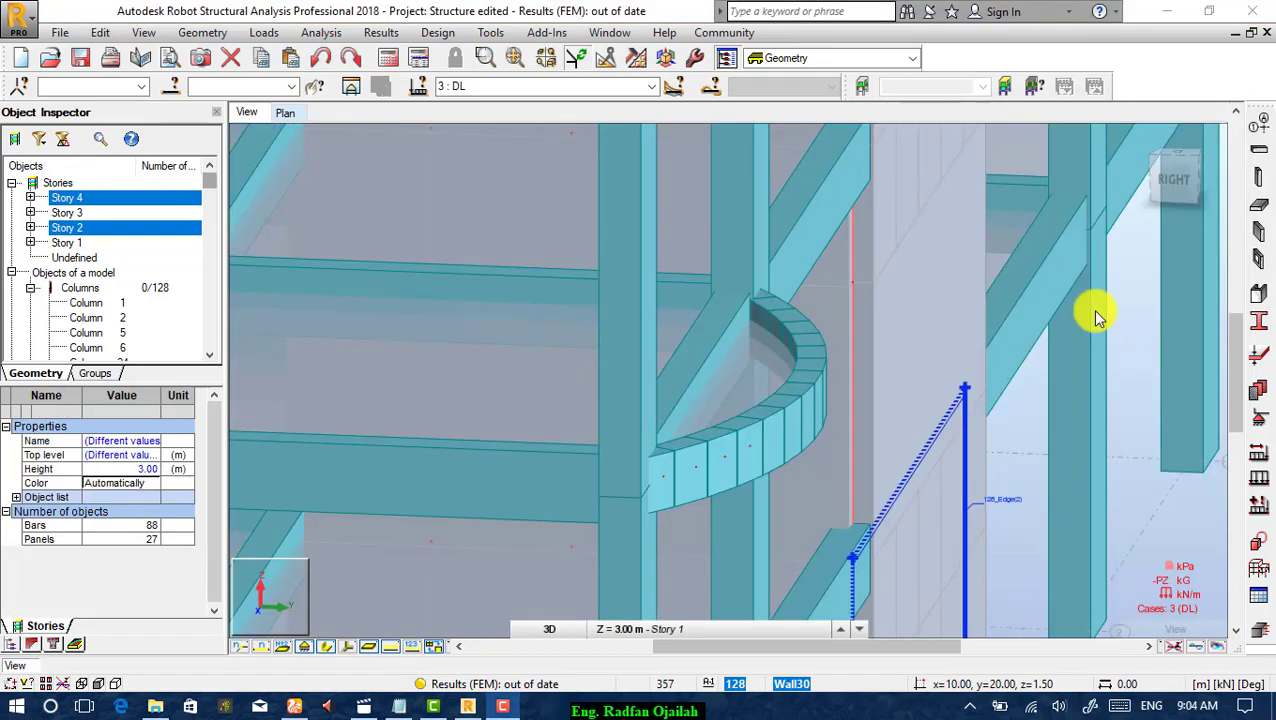
Check the self-weight and mass options of the load definition for load case DL, and close the definition.
click(1261, 480)
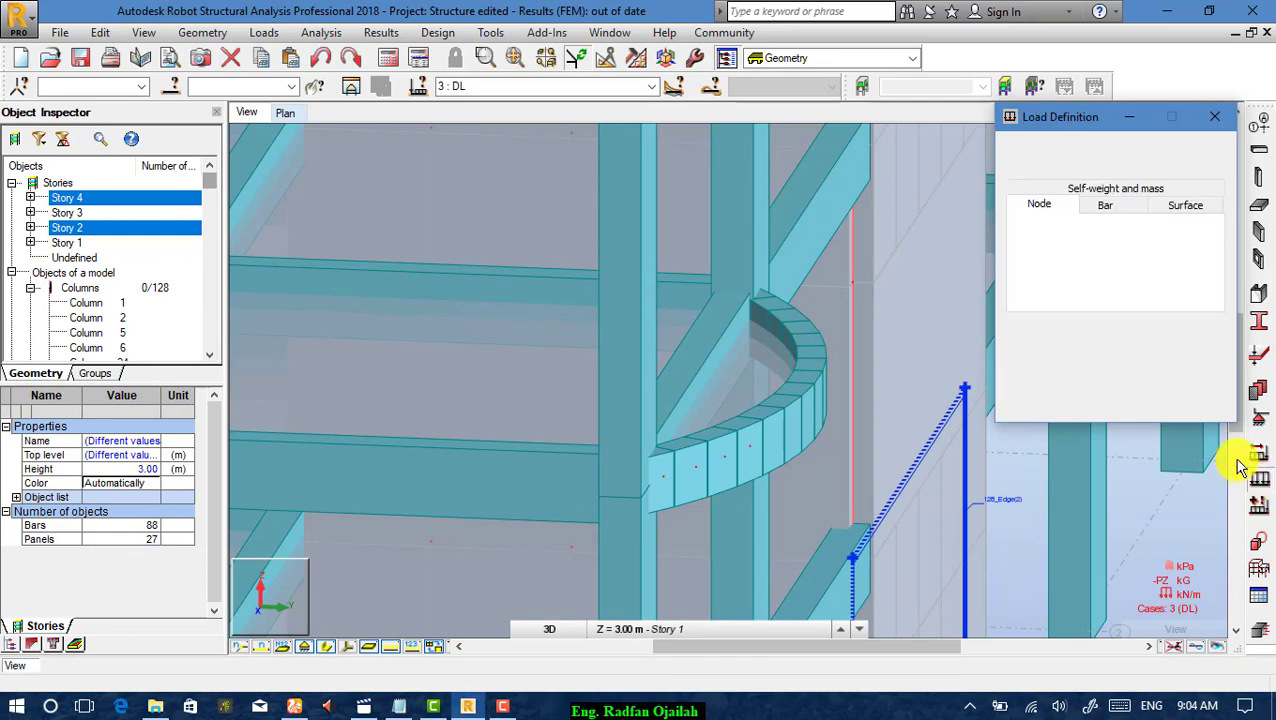
click(1118, 190)
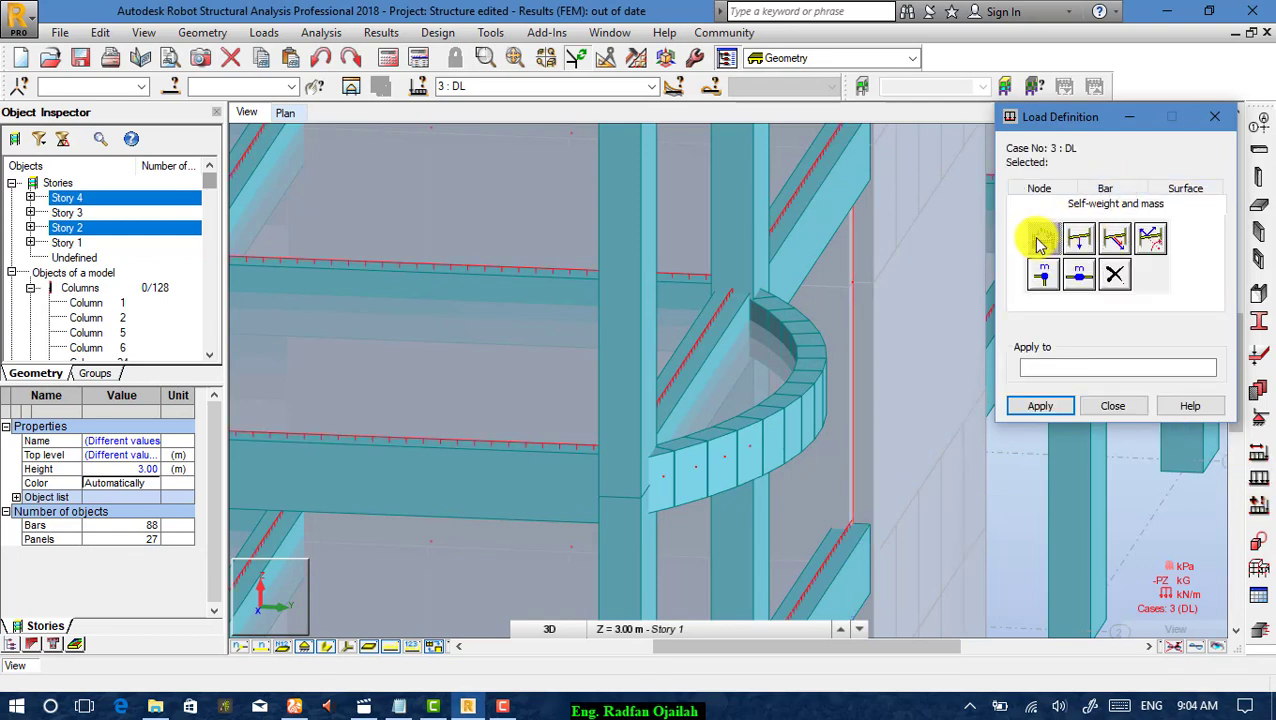
click(1043, 405)
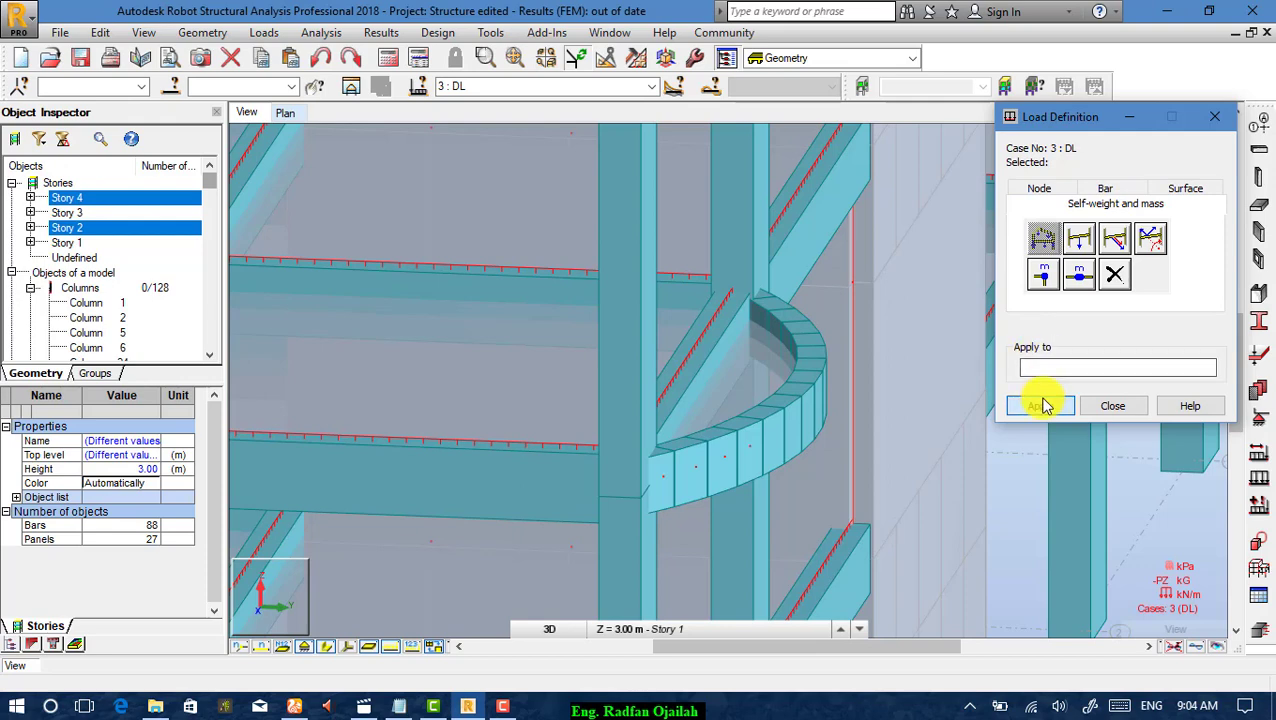
click(1097, 409)
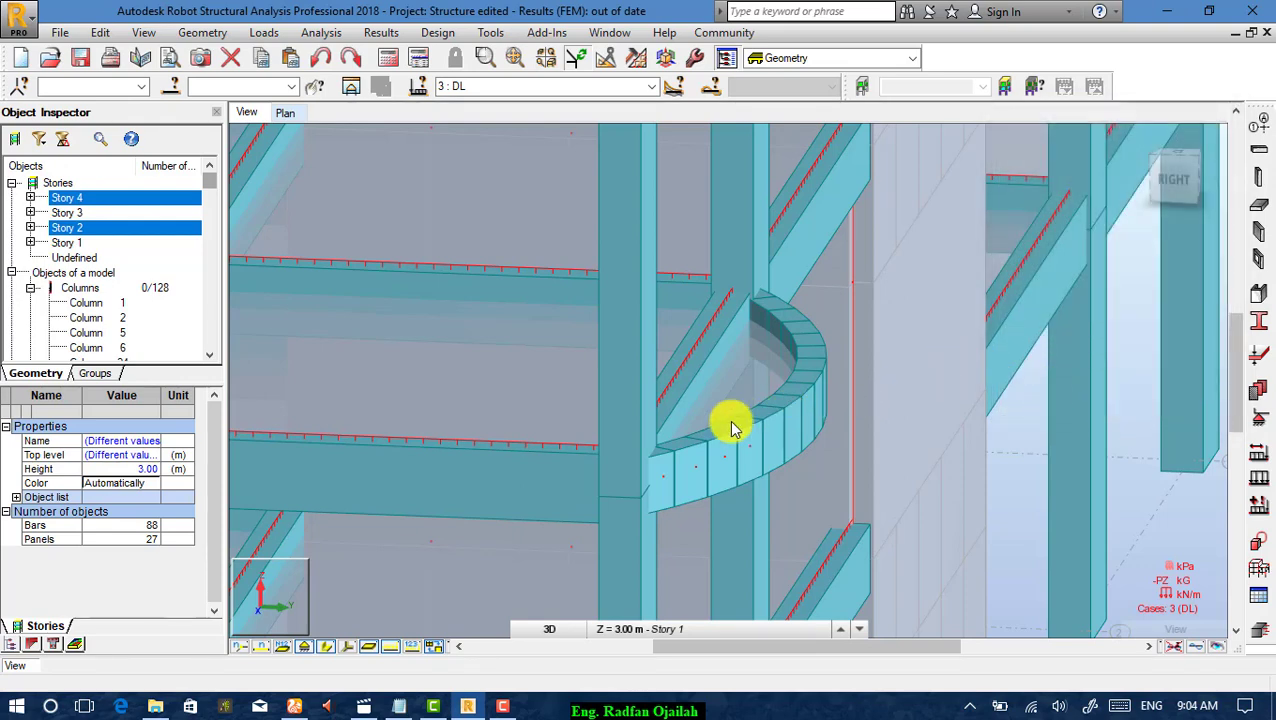
Select a segment of the curved corner beam and extend the selection to all bars with the same cross-section.
scroll(645, 380, down, 5)
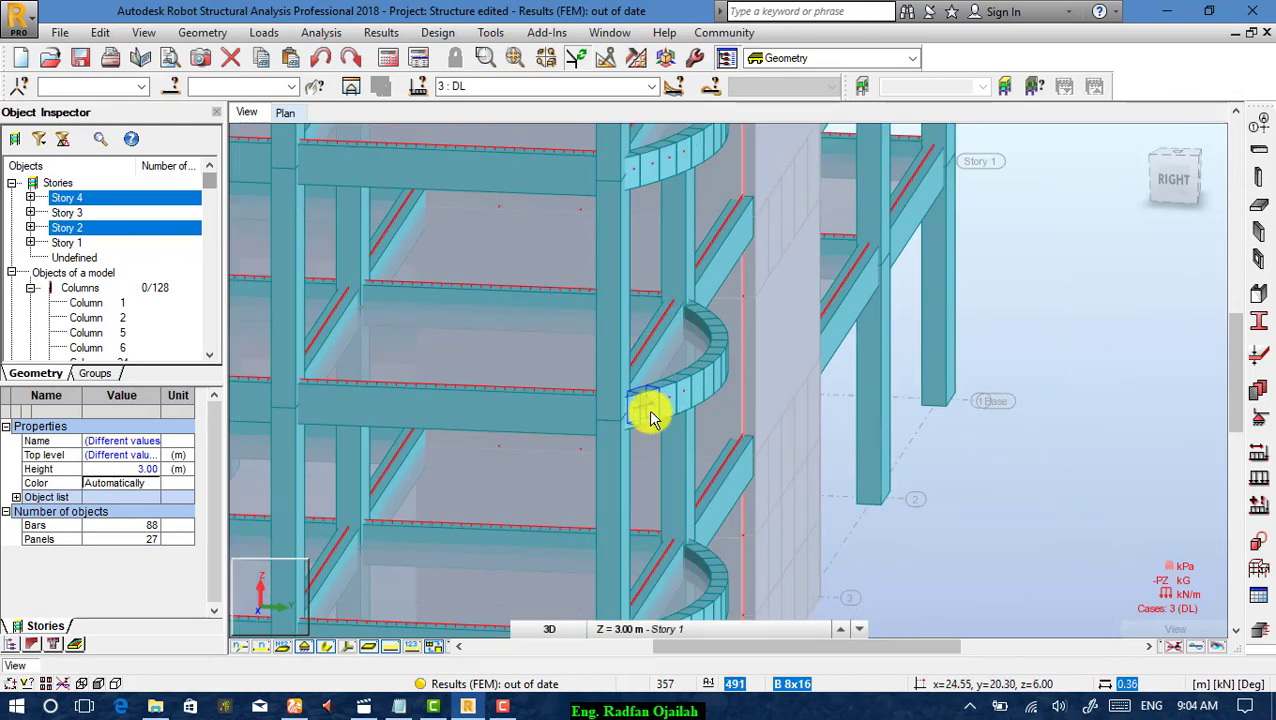
click(652, 410)
scroll(655, 405, up, 2)
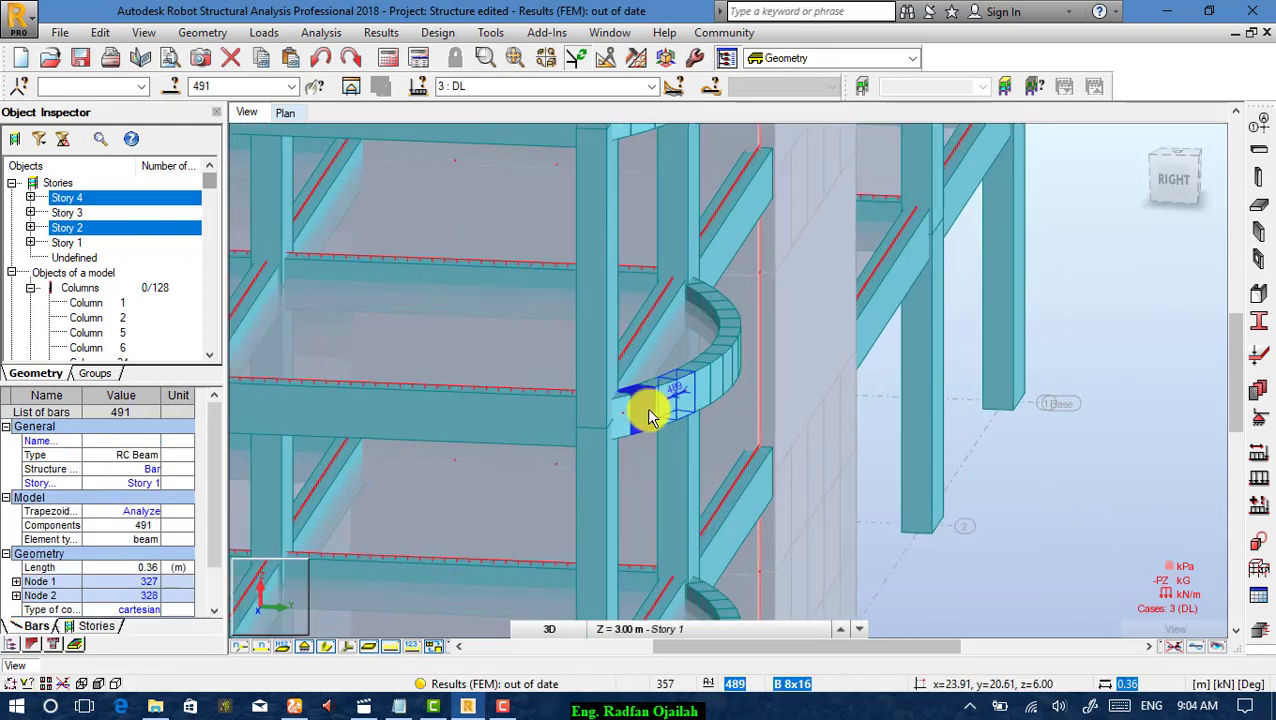
scroll(648, 415, up, 1)
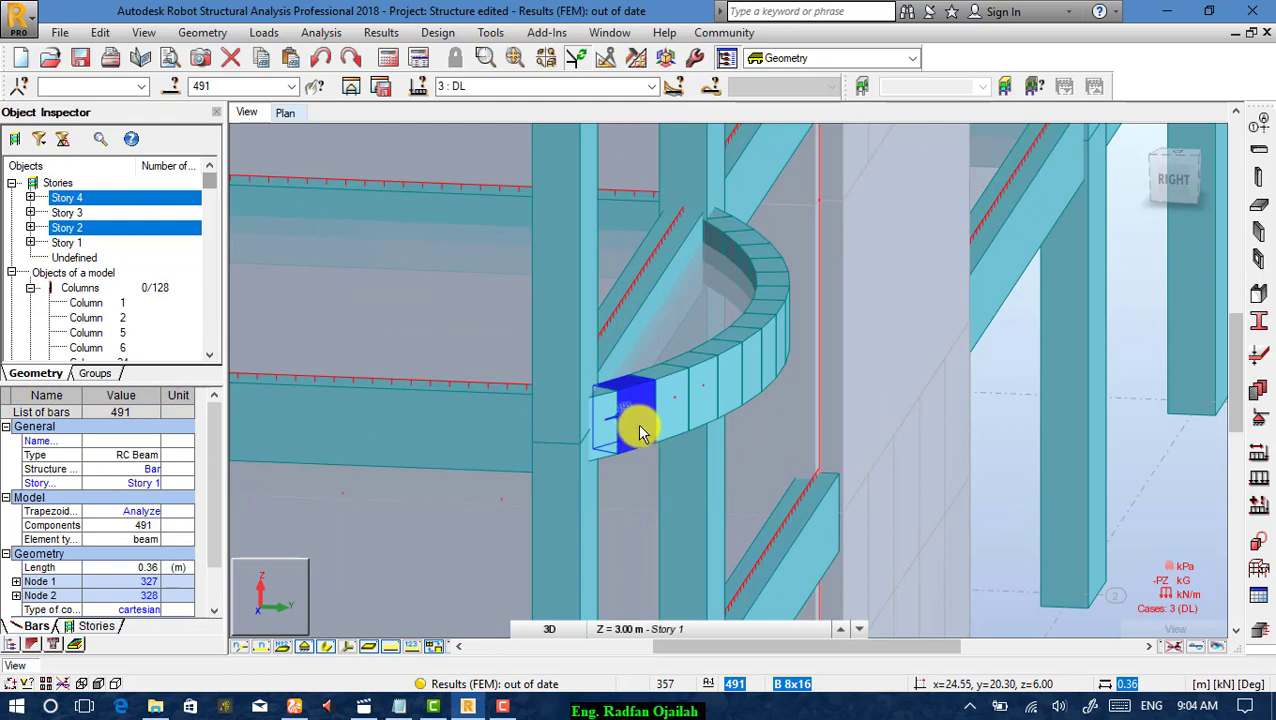
right_click(641, 430)
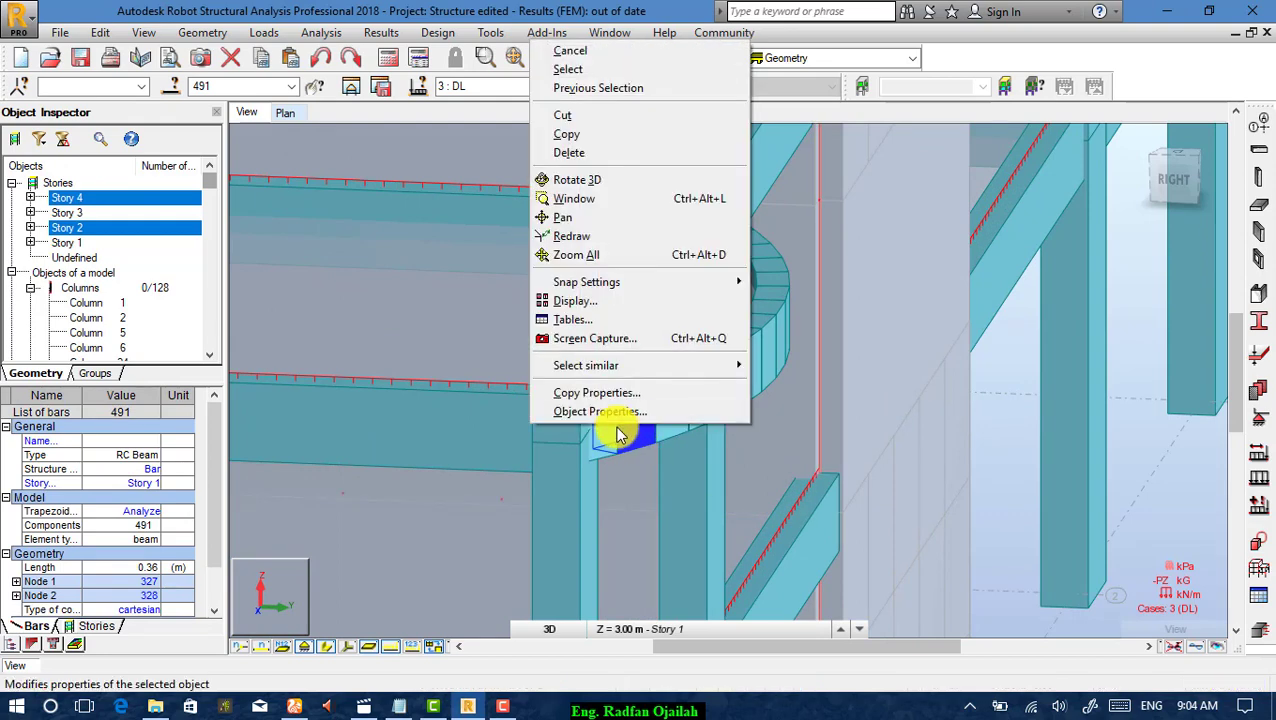
mouse_move(590, 365)
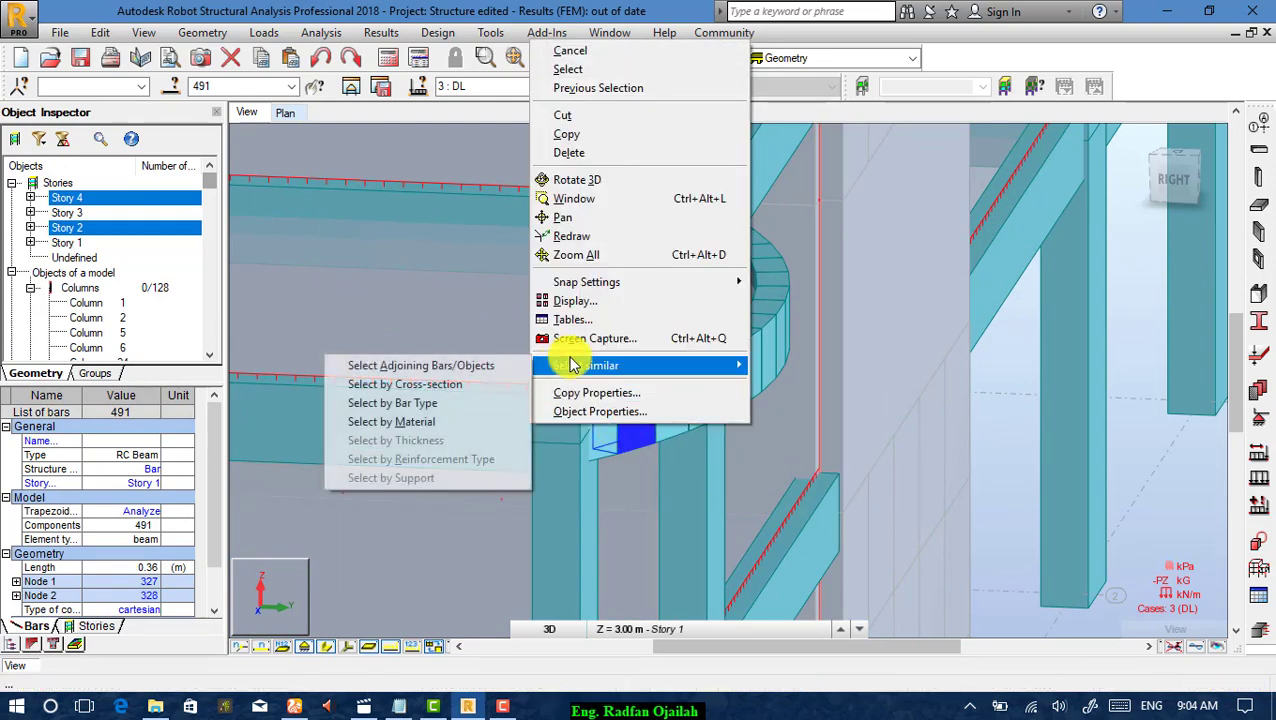
click(455, 380)
scroll(480, 372, down, 5)
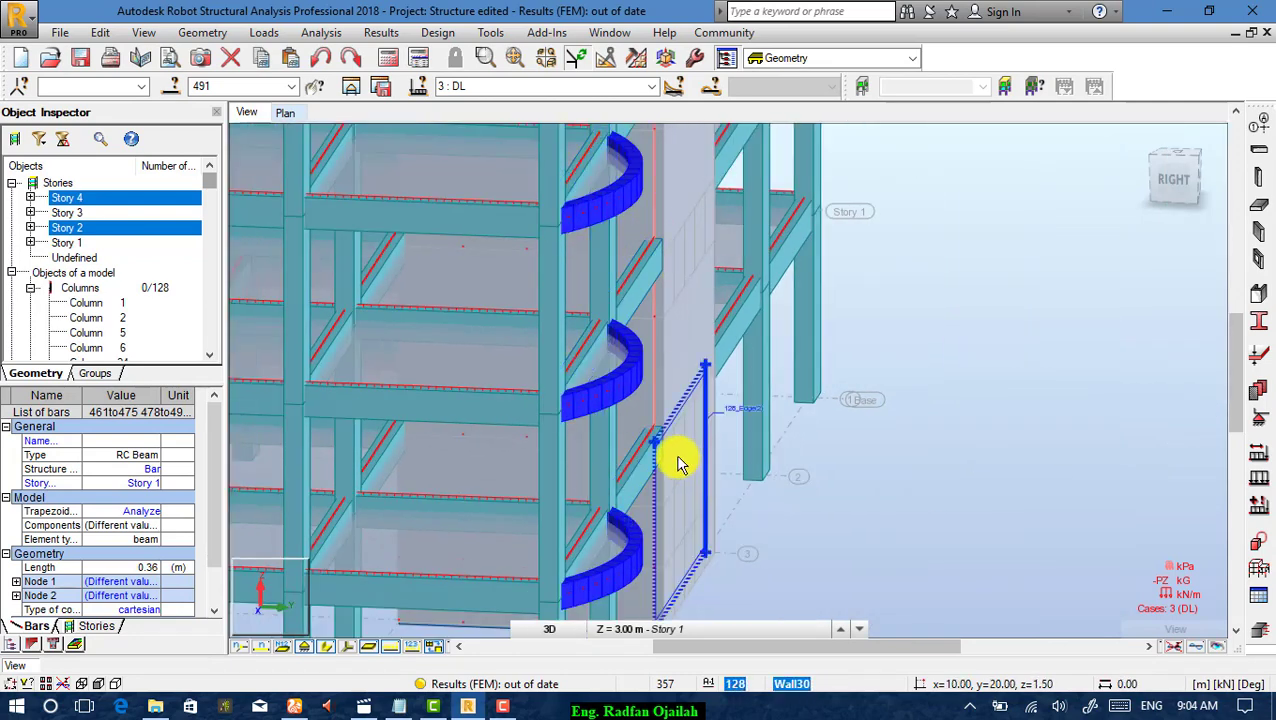
Apply a uniform bar load of -2 kN/m in the global Z direction to the selected curved beams in load case DL.
click(1259, 479)
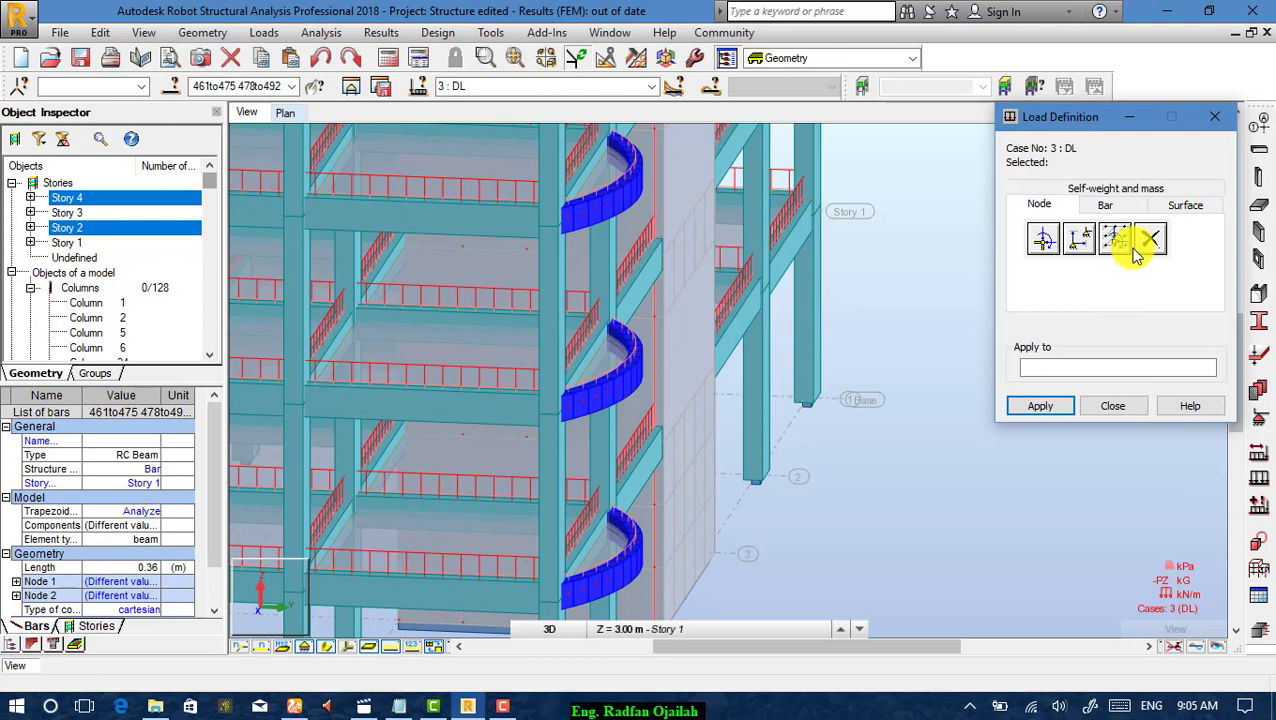
click(1105, 205)
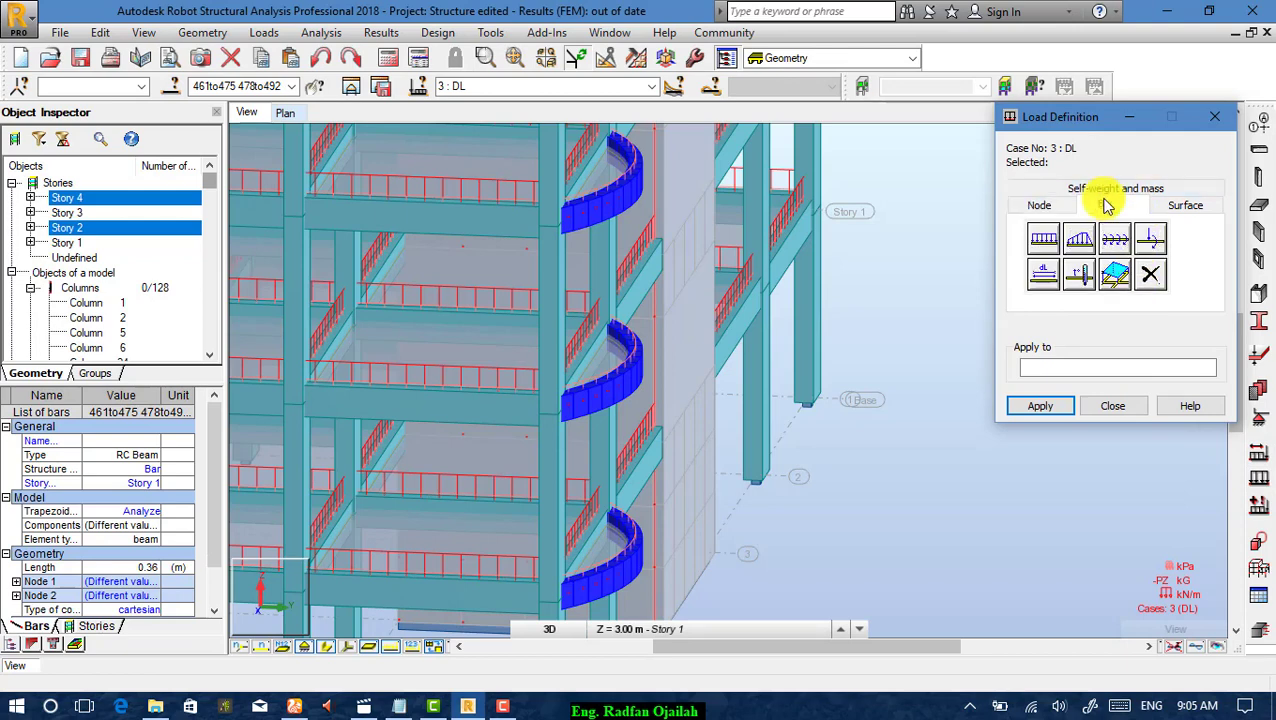
click(1044, 238)
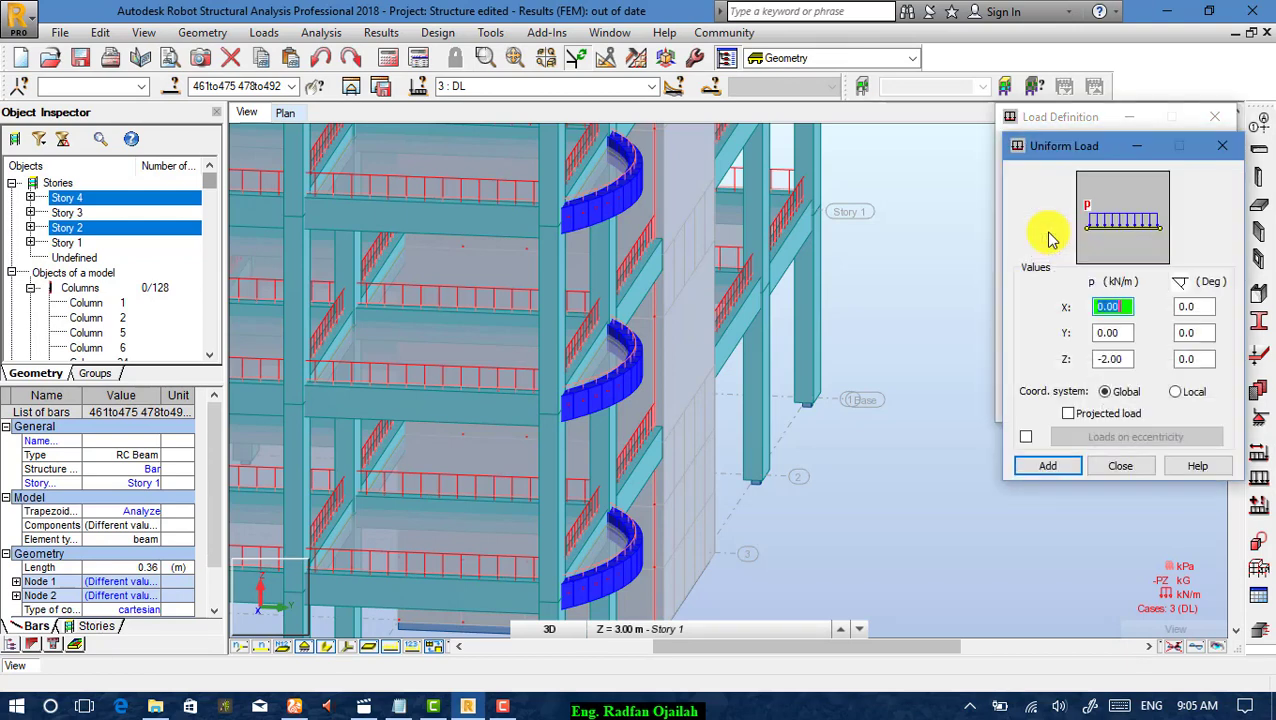
double_click(1109, 360)
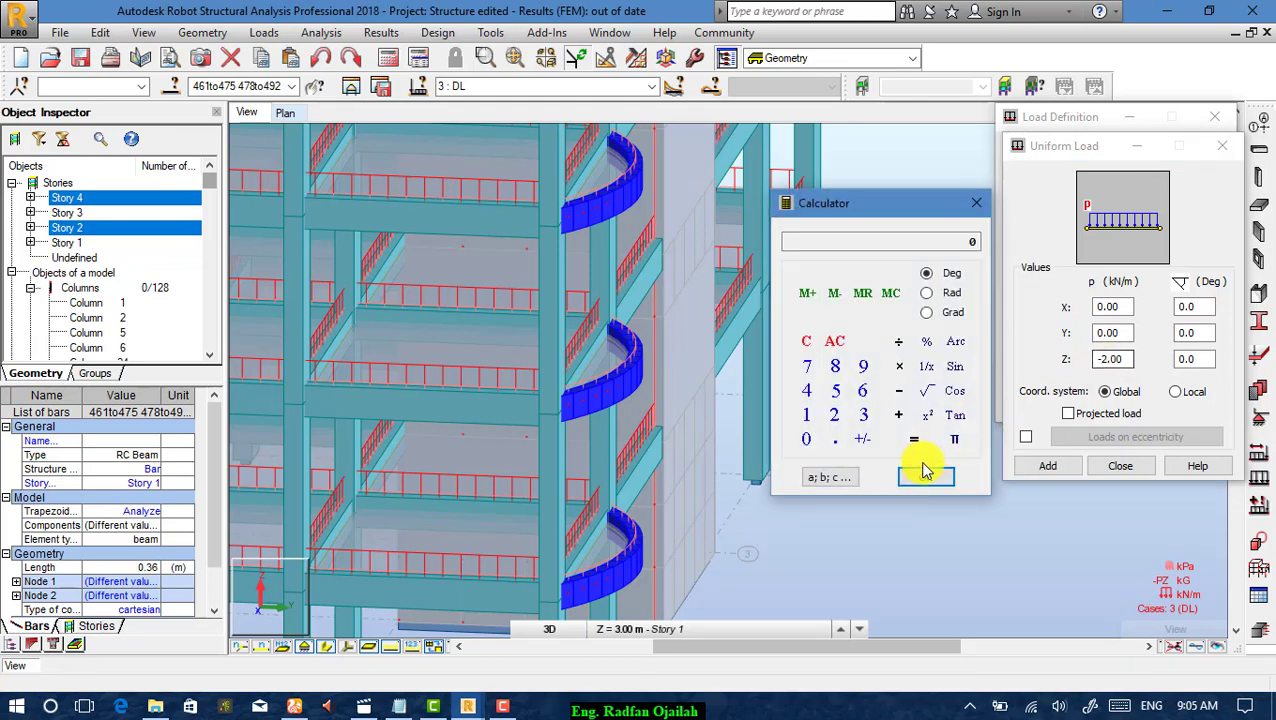
click(976, 203)
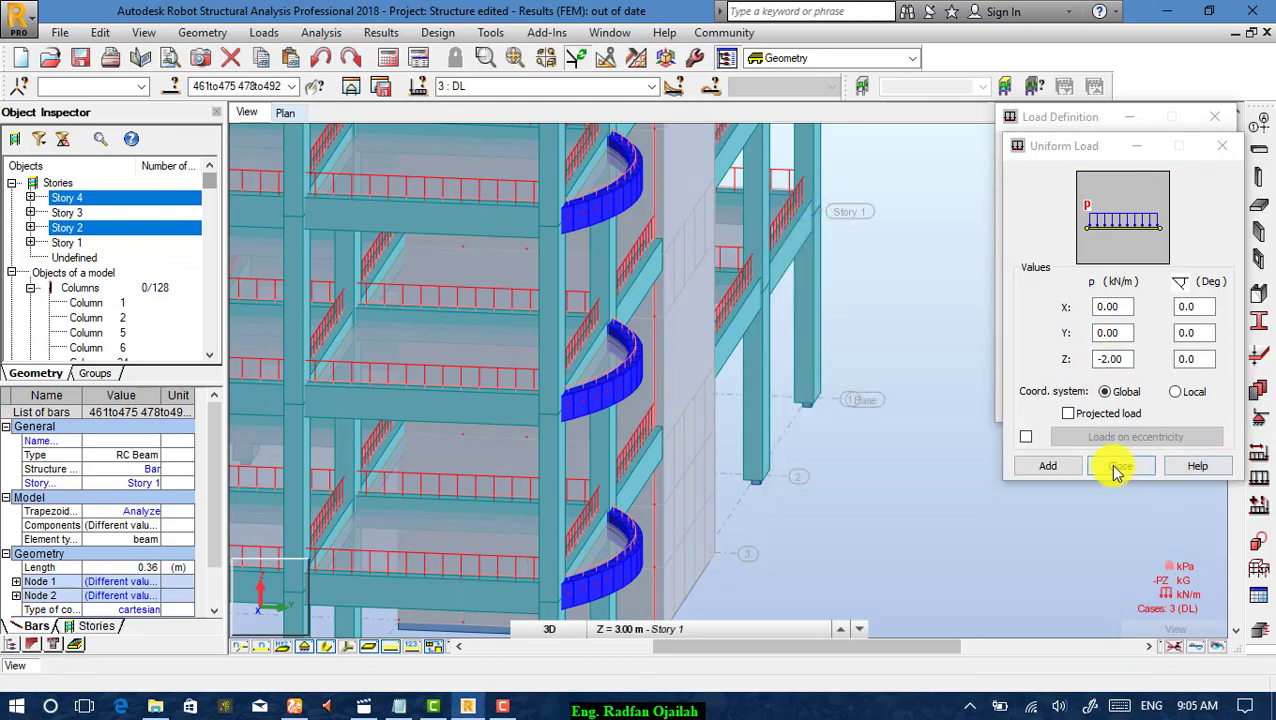
click(1040, 466)
click(1125, 466)
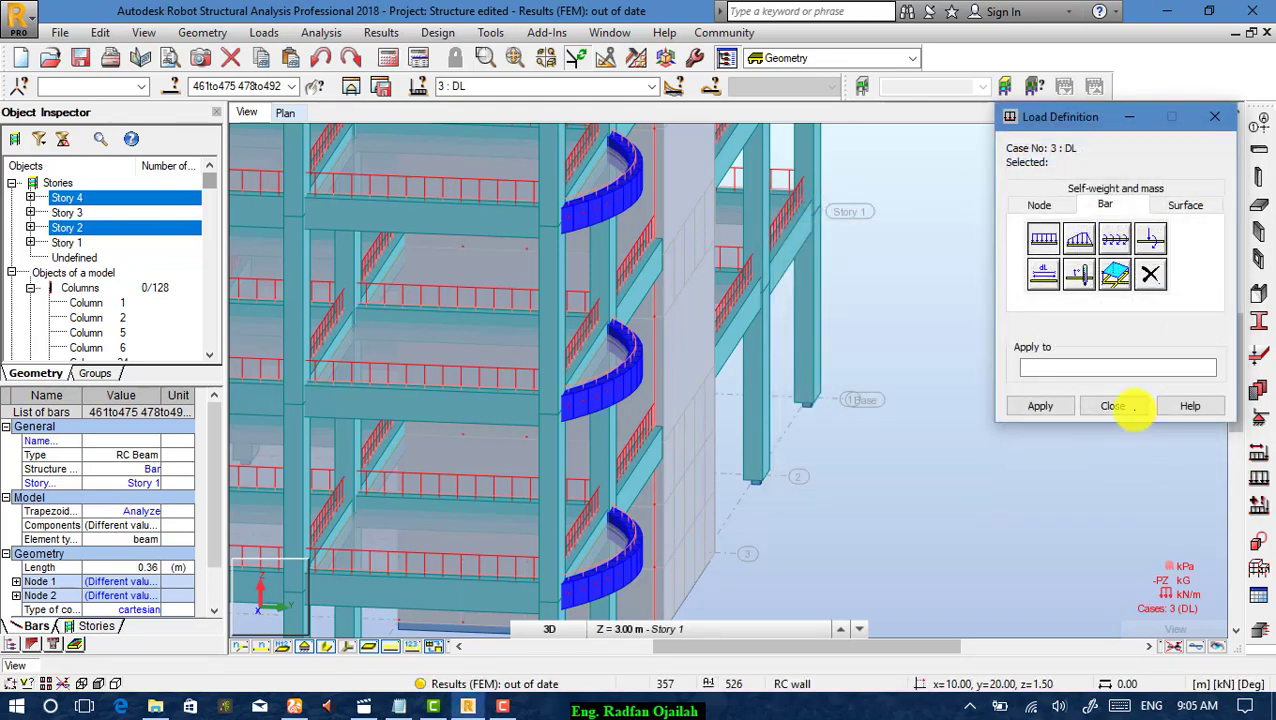
click(1113, 405)
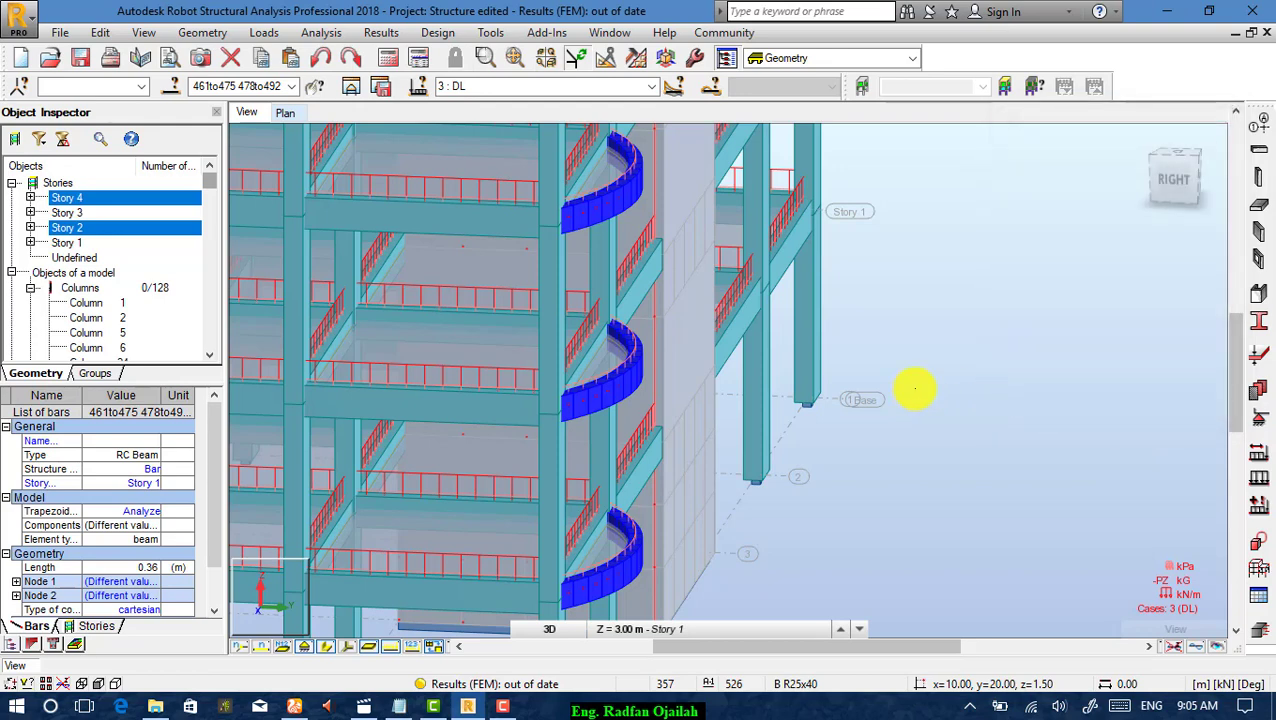
Clear the selection and examine the DL beam loads around the building, ending with a corner view from the front.
scroll(917, 387, down, 1)
scroll(925, 387, down, 1)
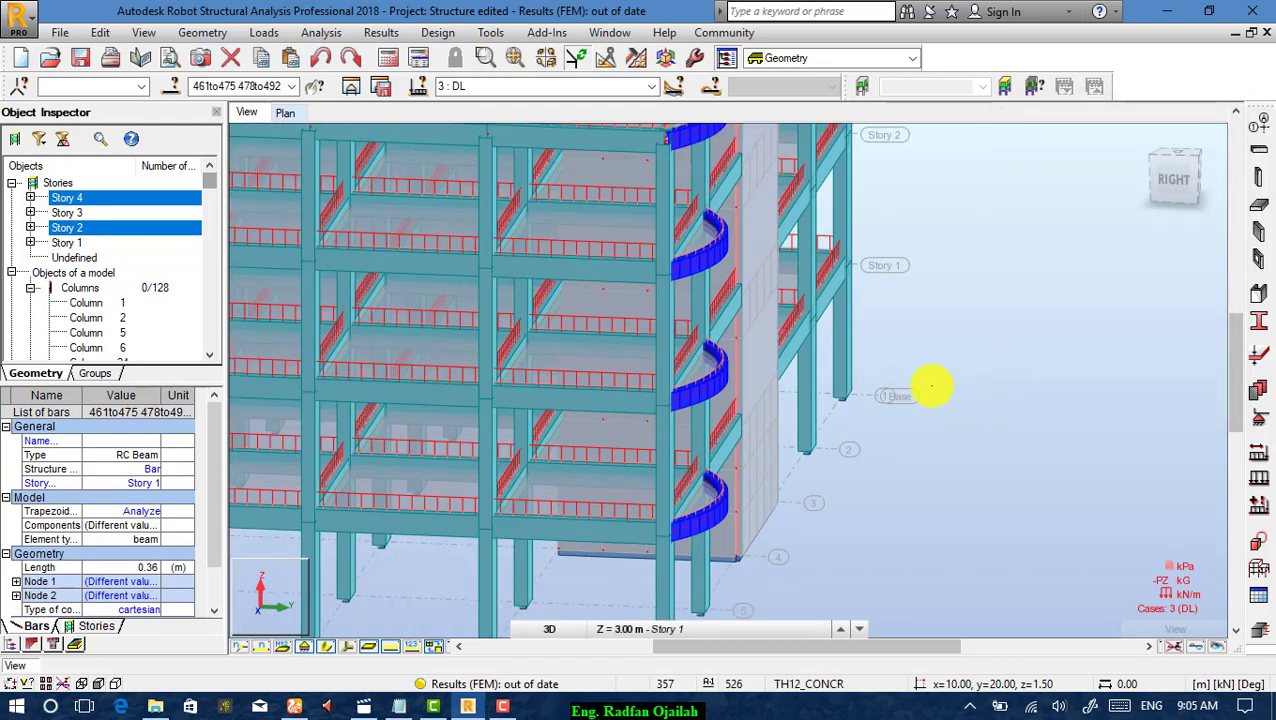
click(1017, 478)
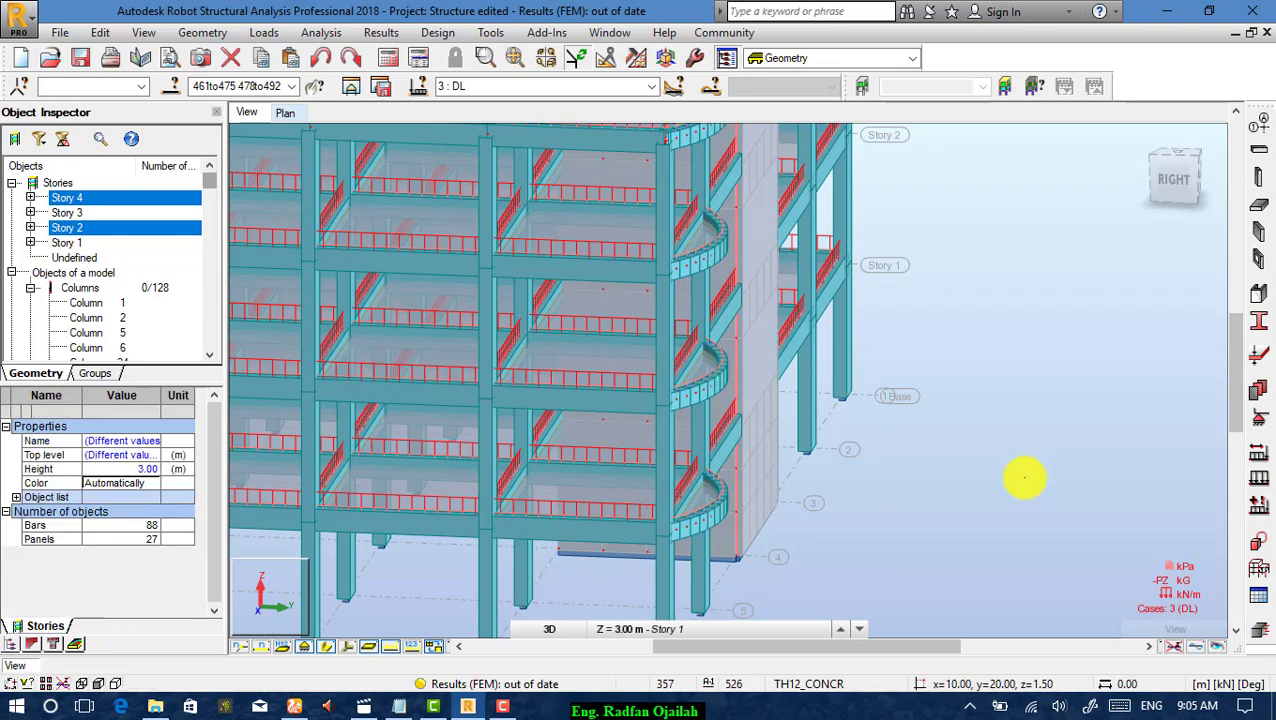
scroll(1063, 435, down, 1)
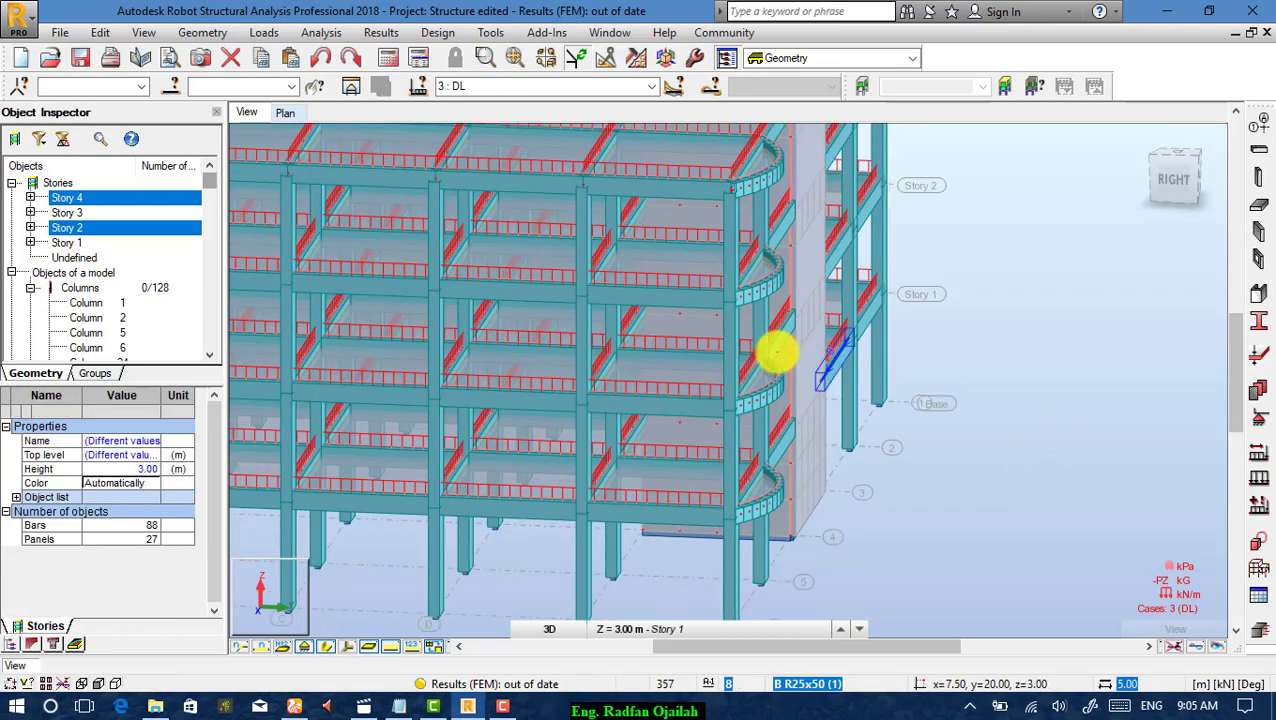
scroll(769, 362, up, 1)
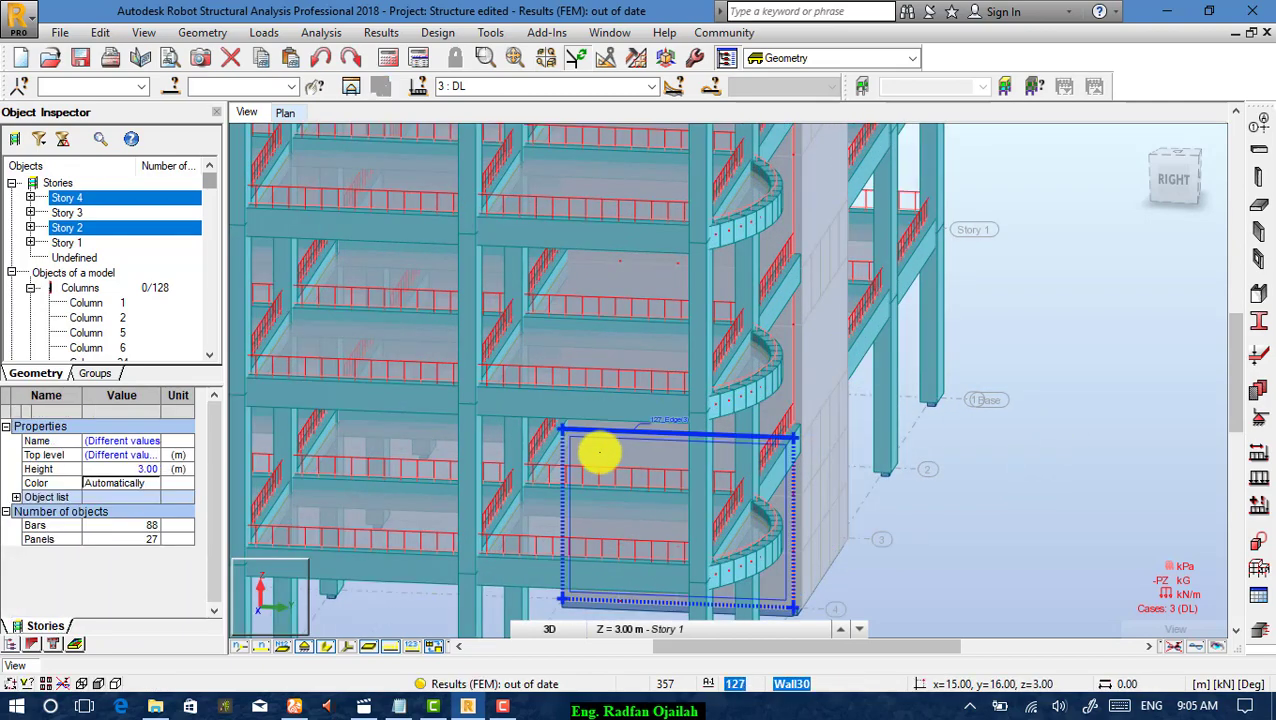
scroll(575, 434, down, 1)
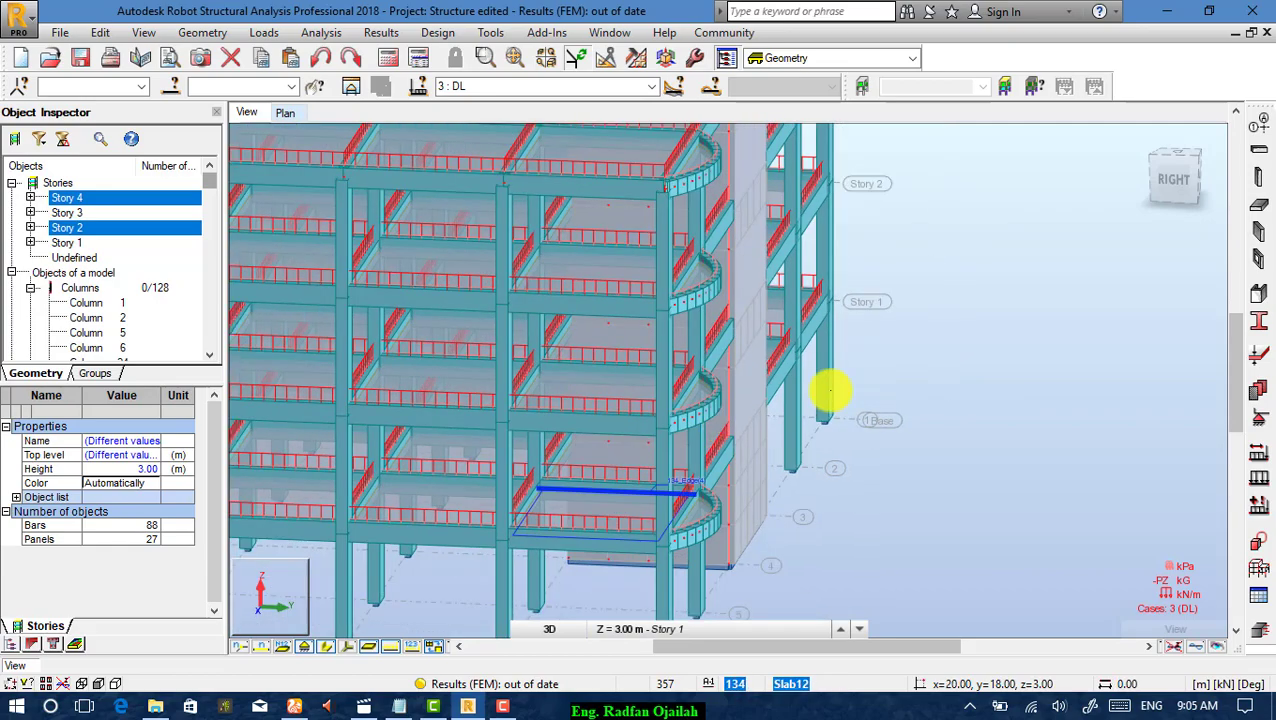
right_click(806, 340)
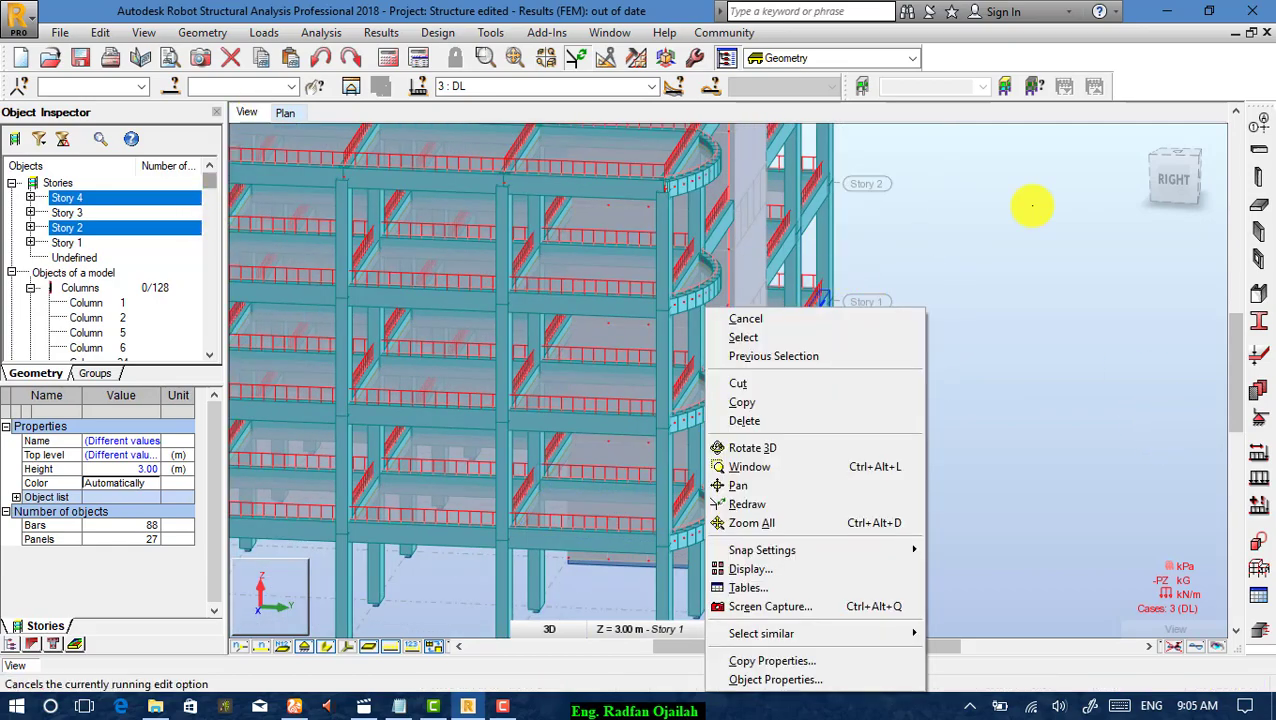
click(1128, 199)
click(1137, 138)
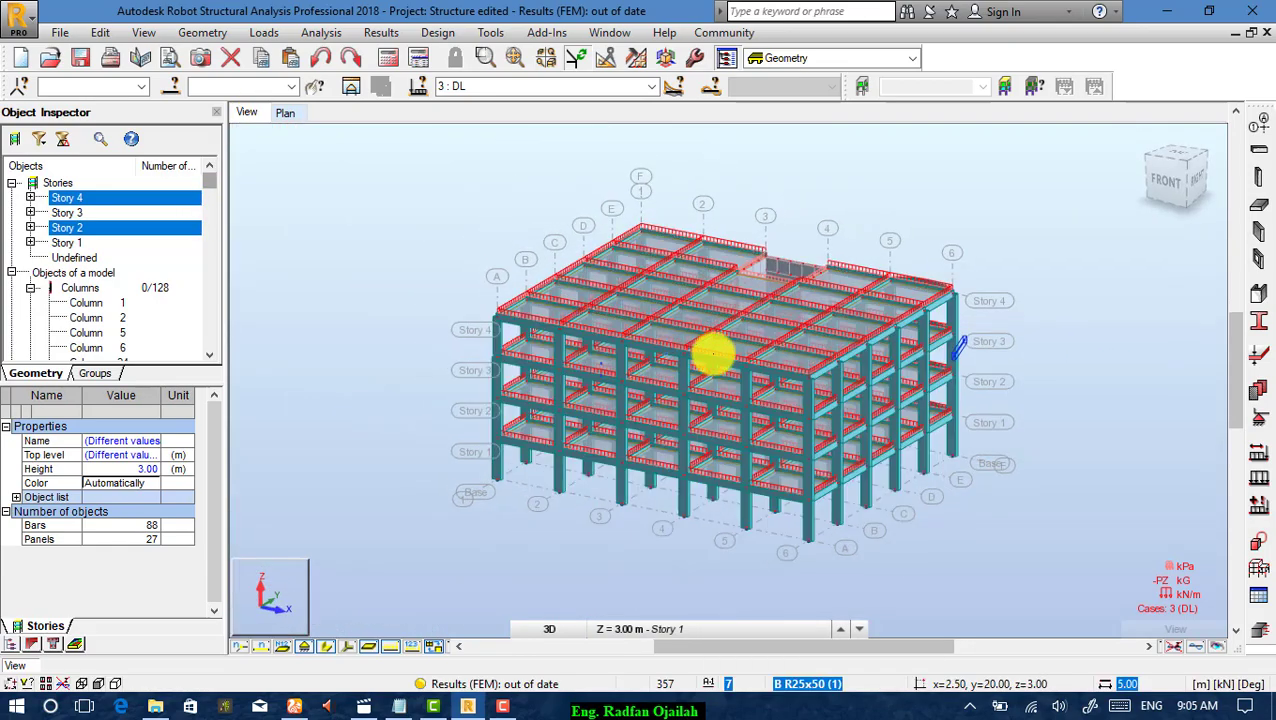
Select the roof corner slab beside the curved beam and extend the selection to all panels of the same thickness.
scroll(769, 356, up, 3)
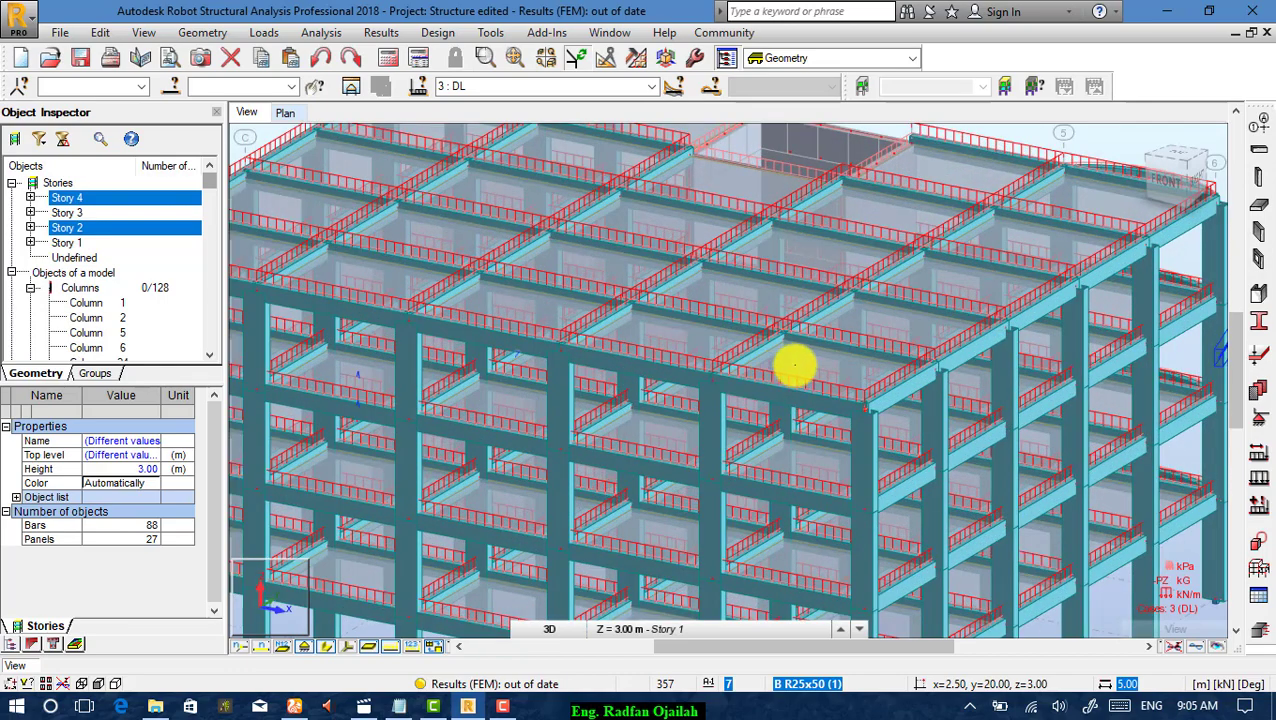
scroll(806, 362, up, 3)
click(878, 276)
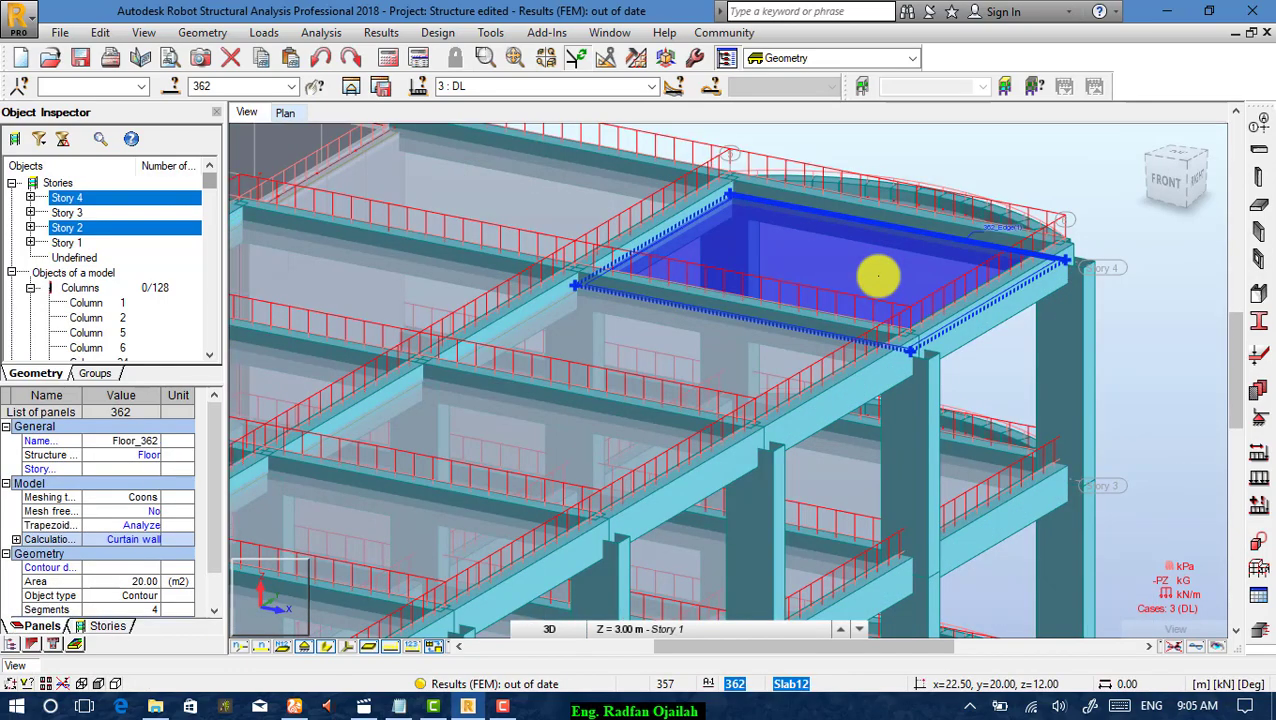
right_click(770, 280)
mouse_move(775, 602)
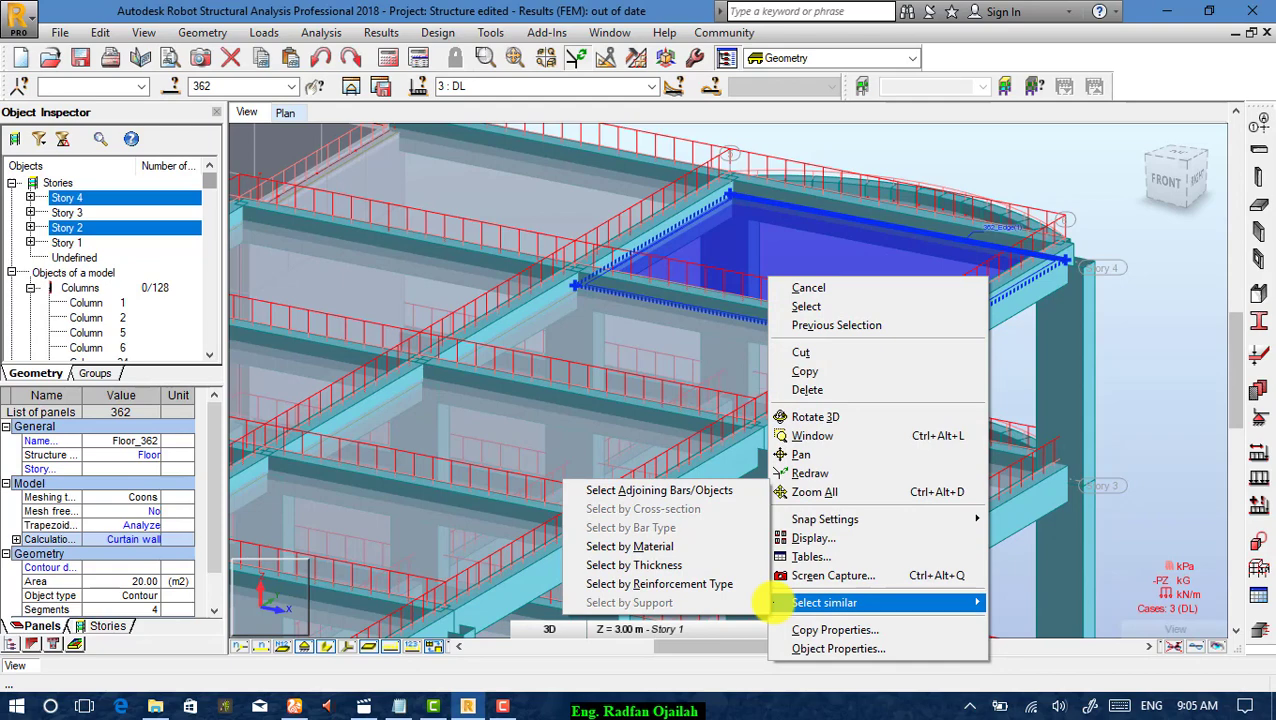
click(634, 565)
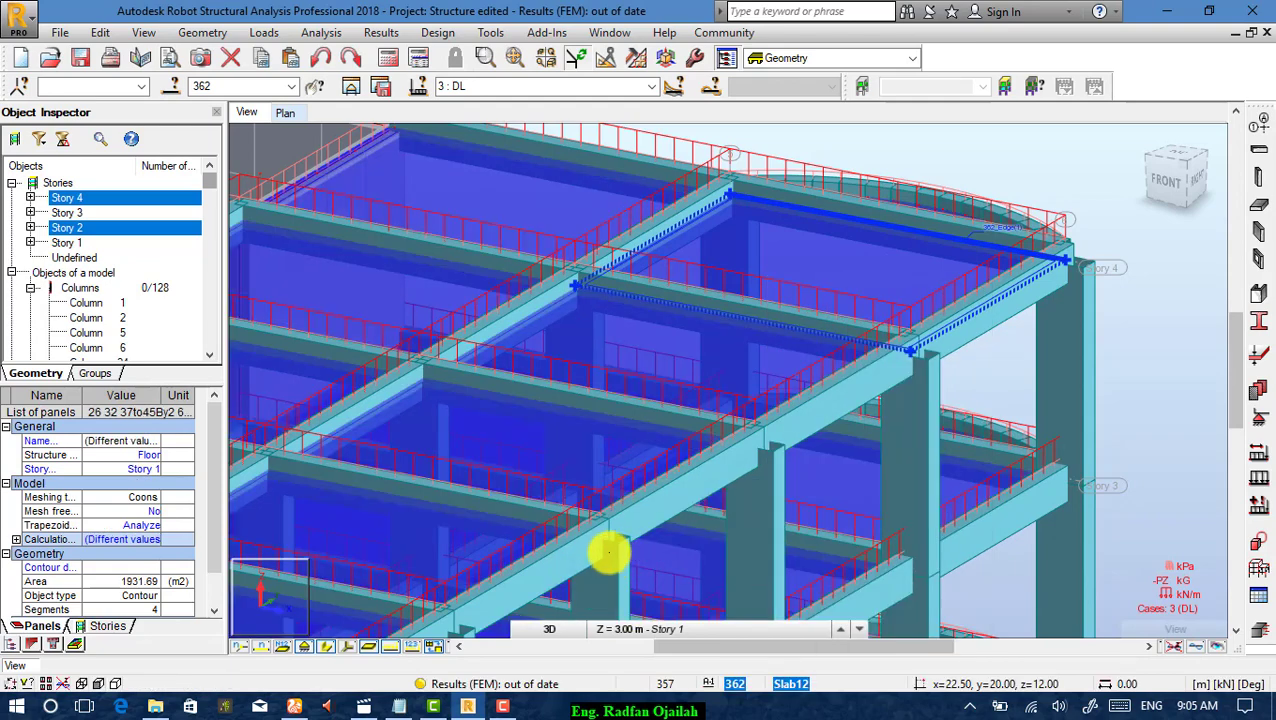
Make LL the active load case and apply a uniform surface load of -3 kPa in the global Z direction to the selected slabs.
click(1258, 480)
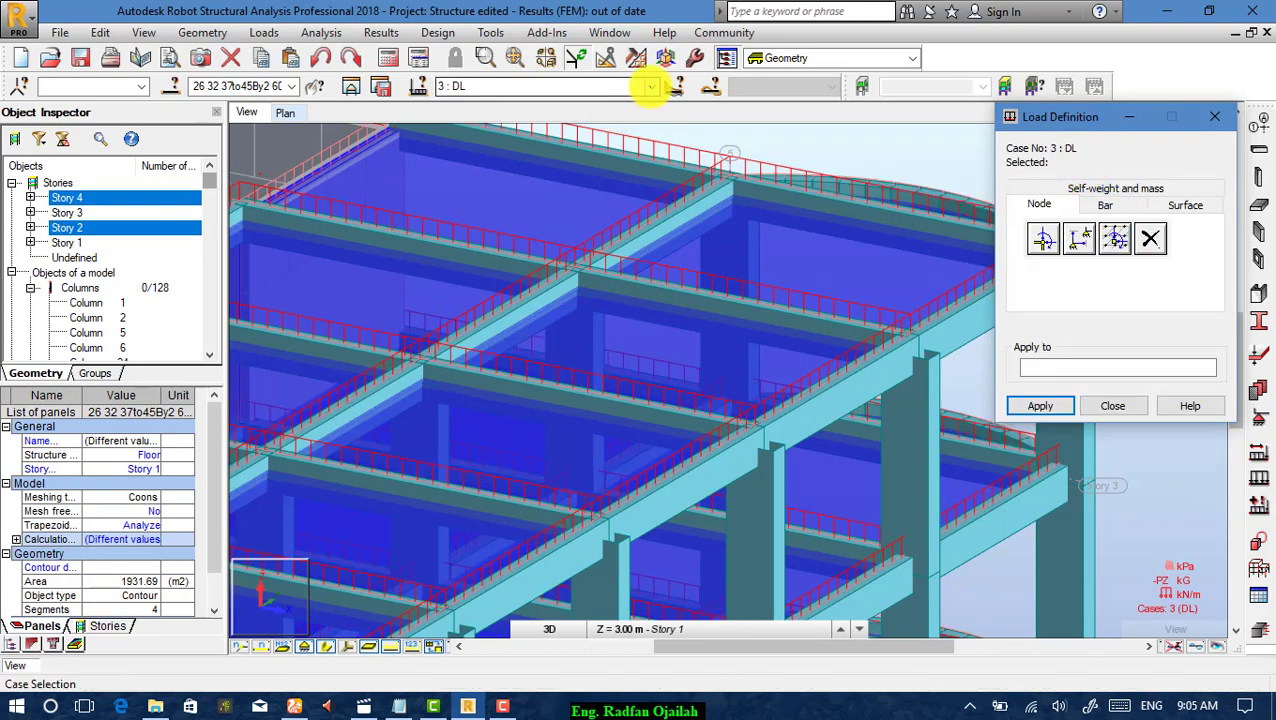
click(650, 86)
click(590, 104)
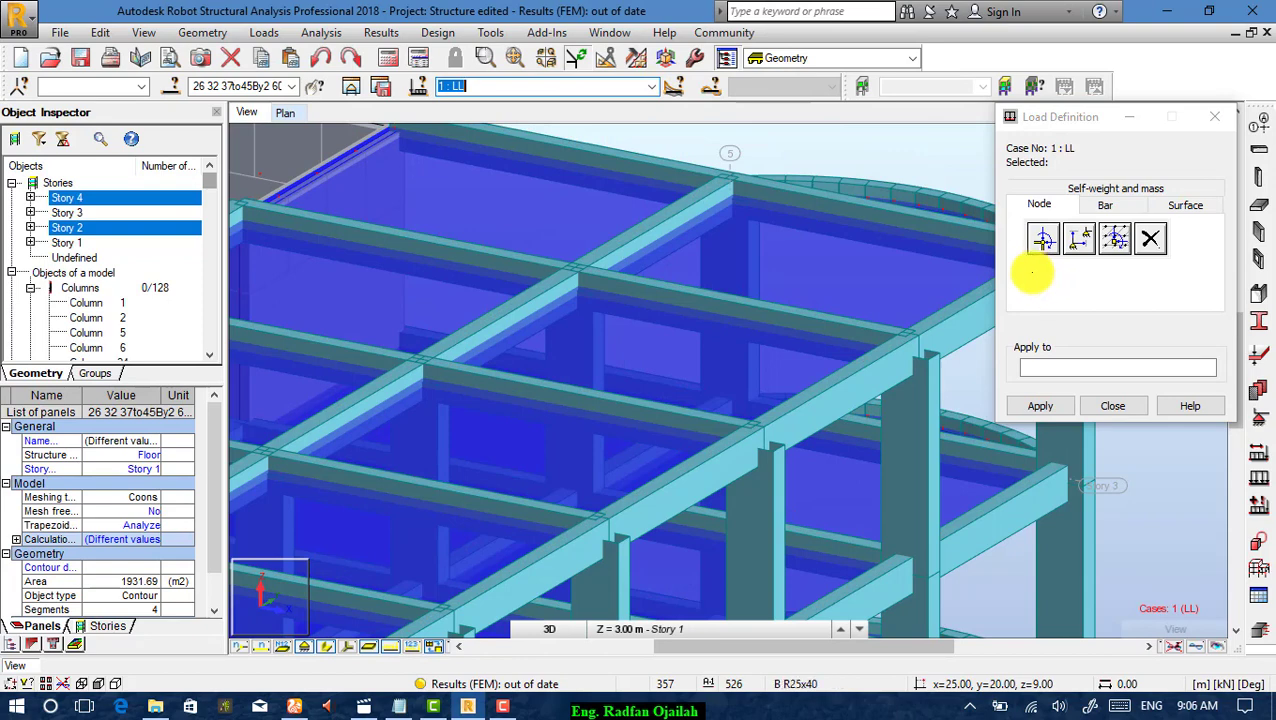
click(1122, 199)
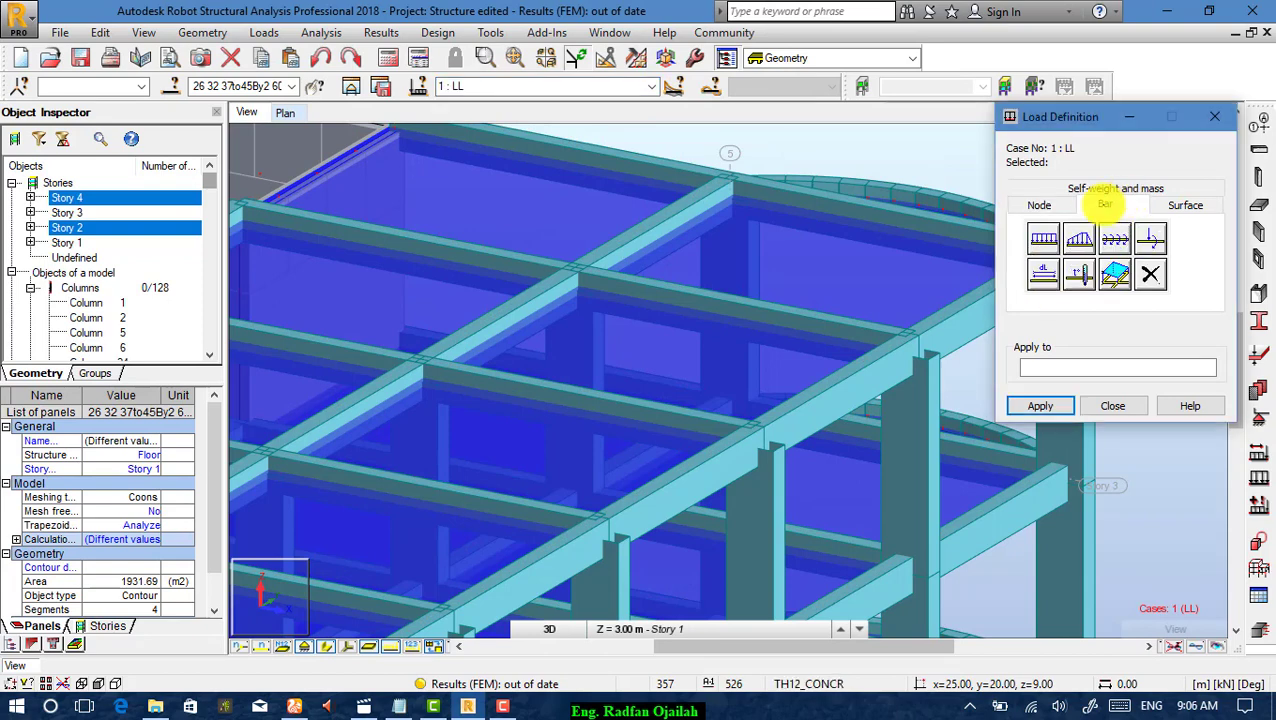
click(1210, 200)
click(1043, 237)
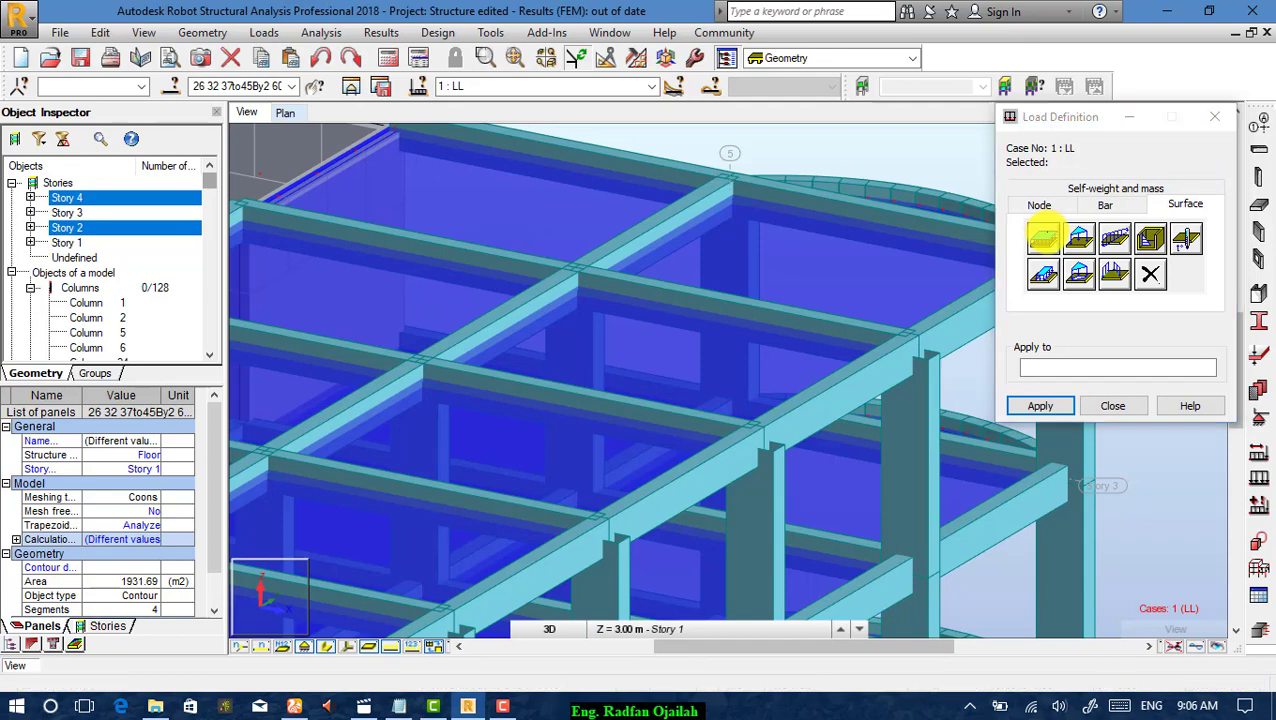
click(1122, 357)
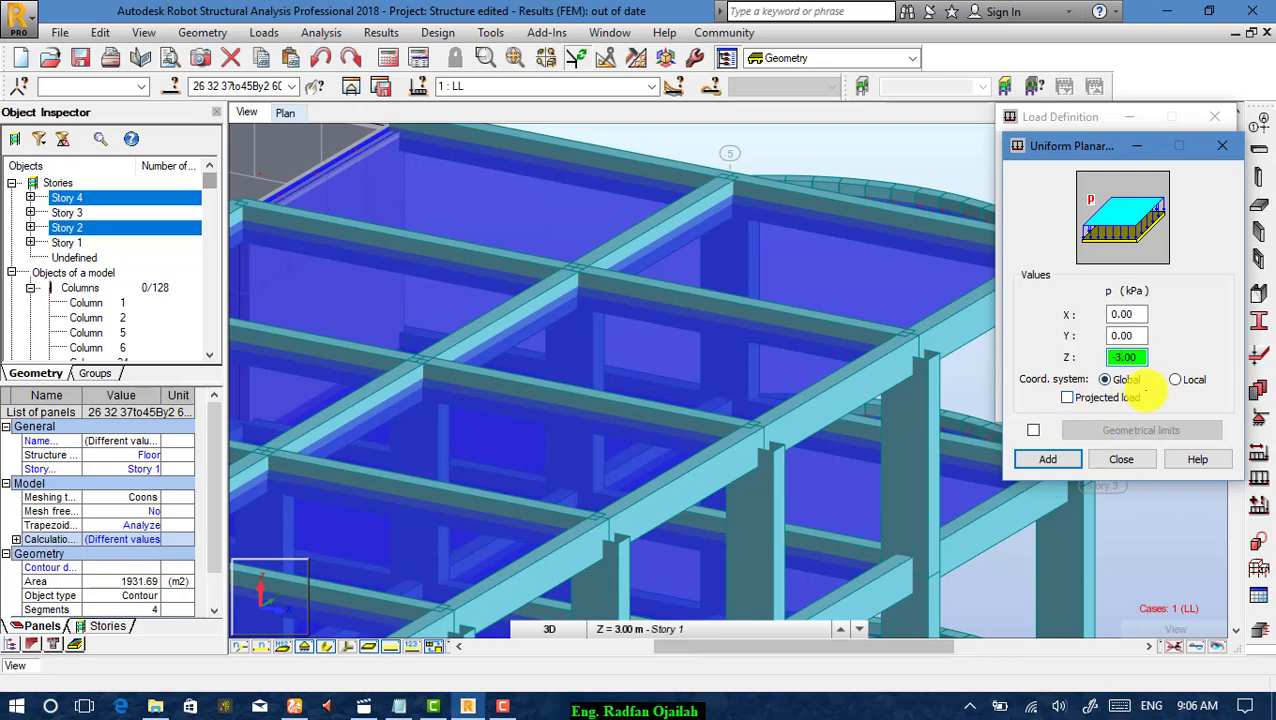
click(1048, 458)
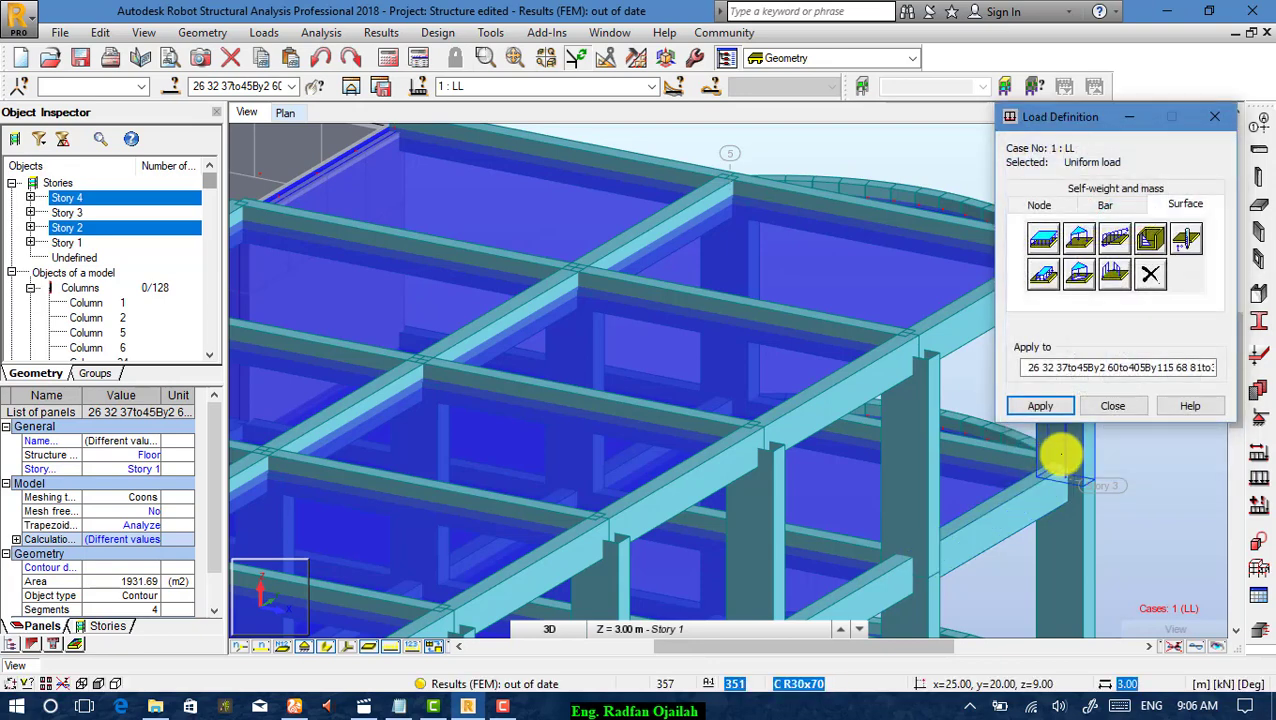
click(1057, 406)
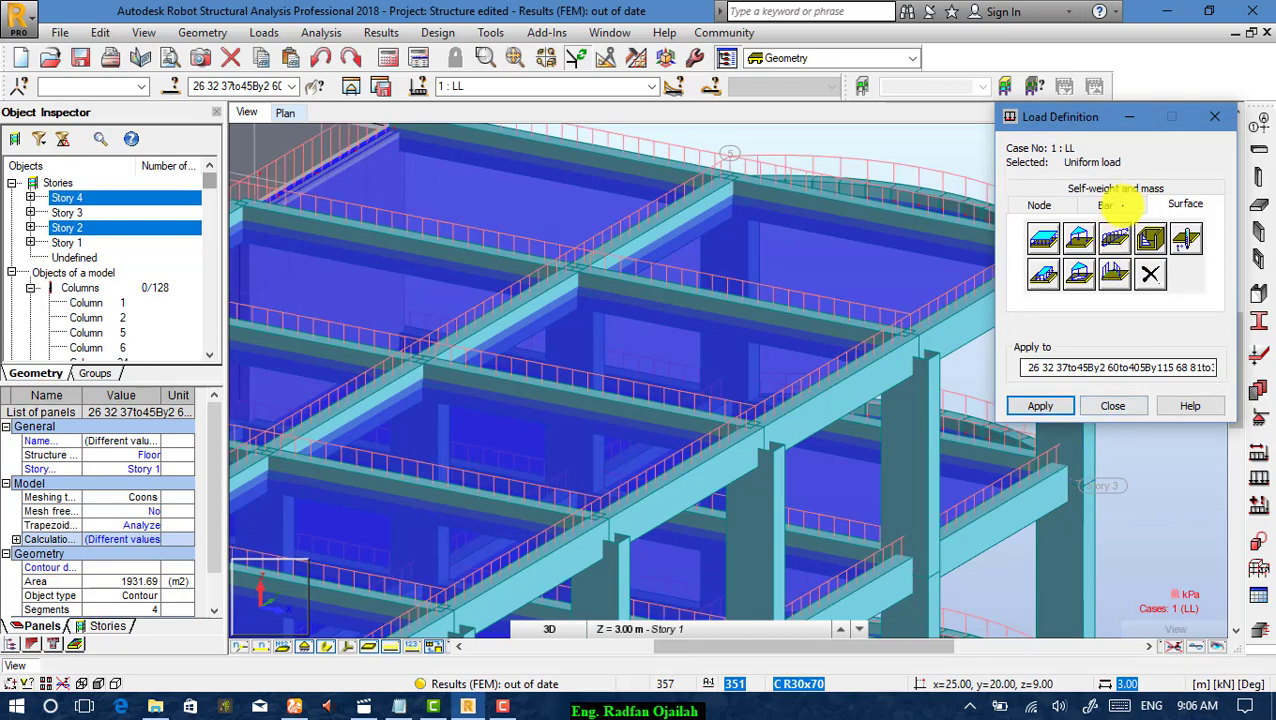
Add the self-weight of the whole structure to load case LL and close the load definition.
click(1112, 203)
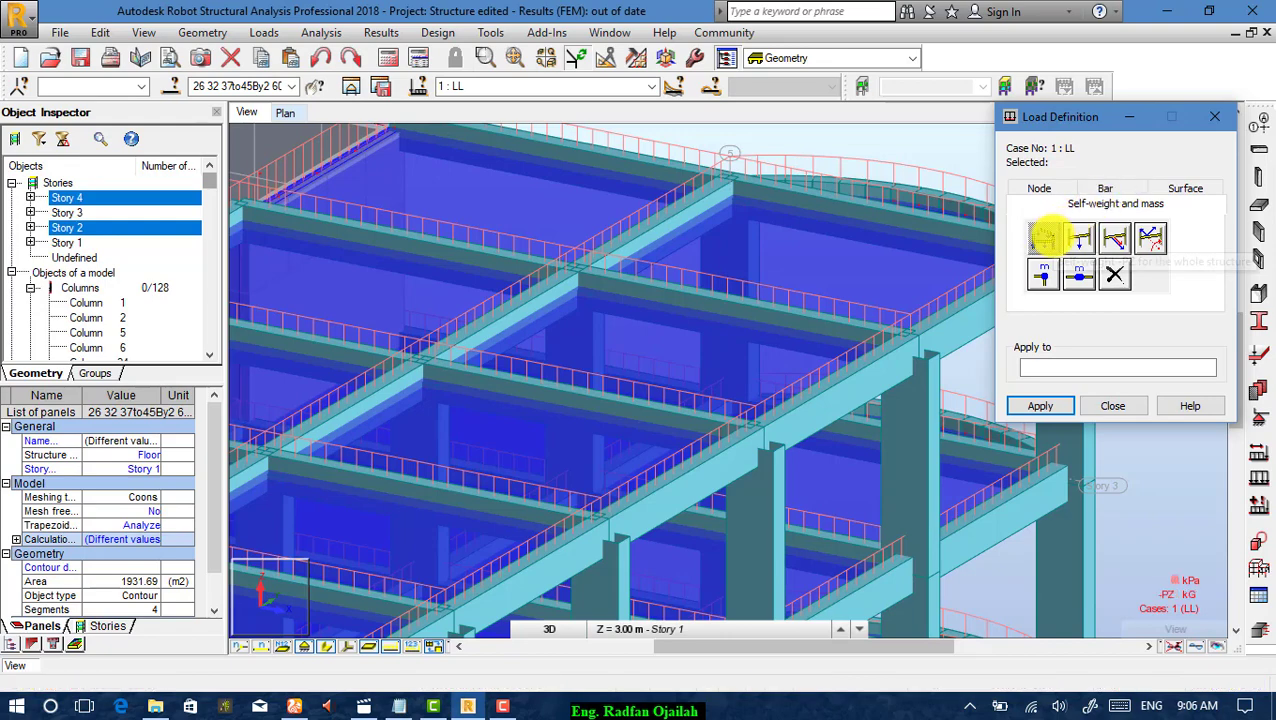
click(1043, 237)
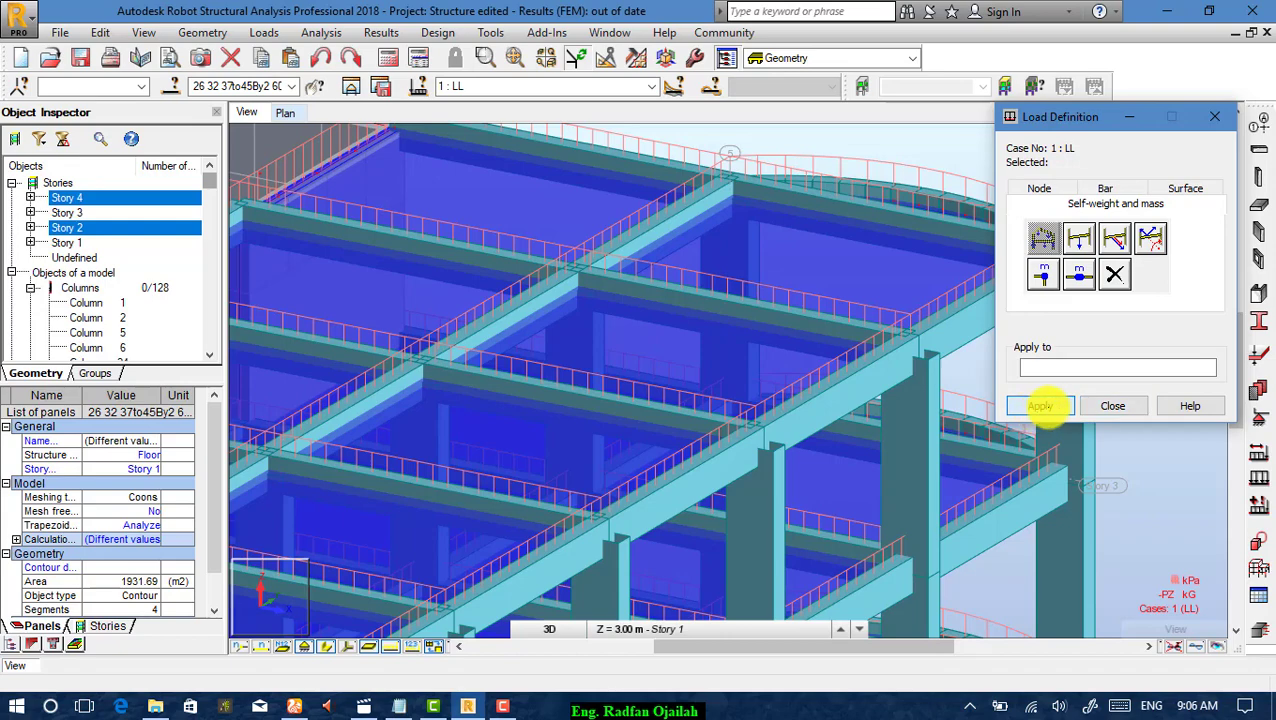
click(1110, 405)
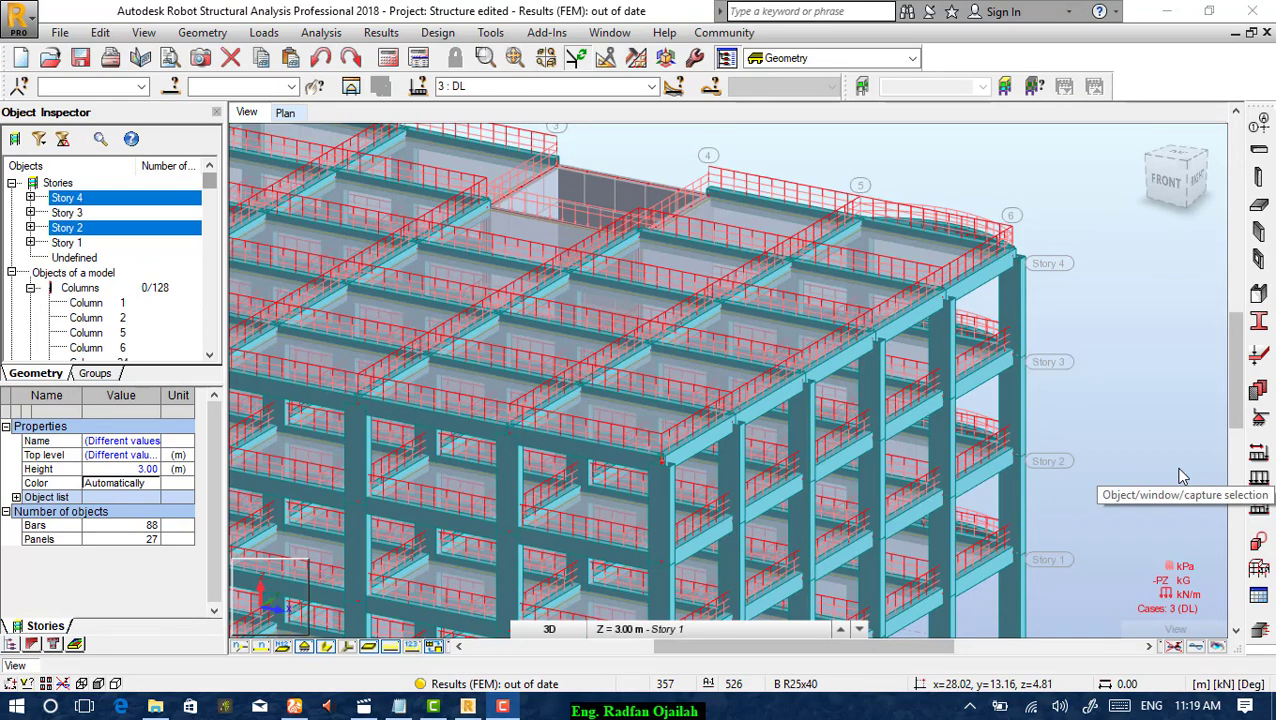
click(1236, 505)
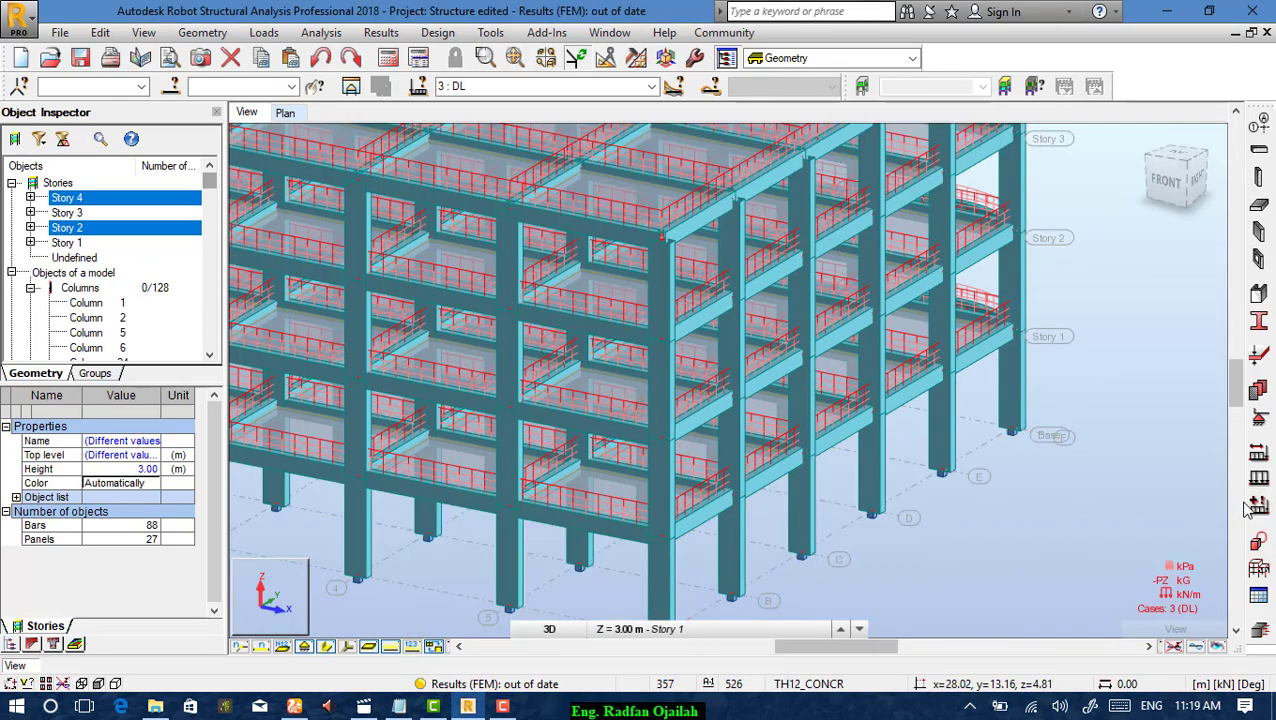
click(1260, 507)
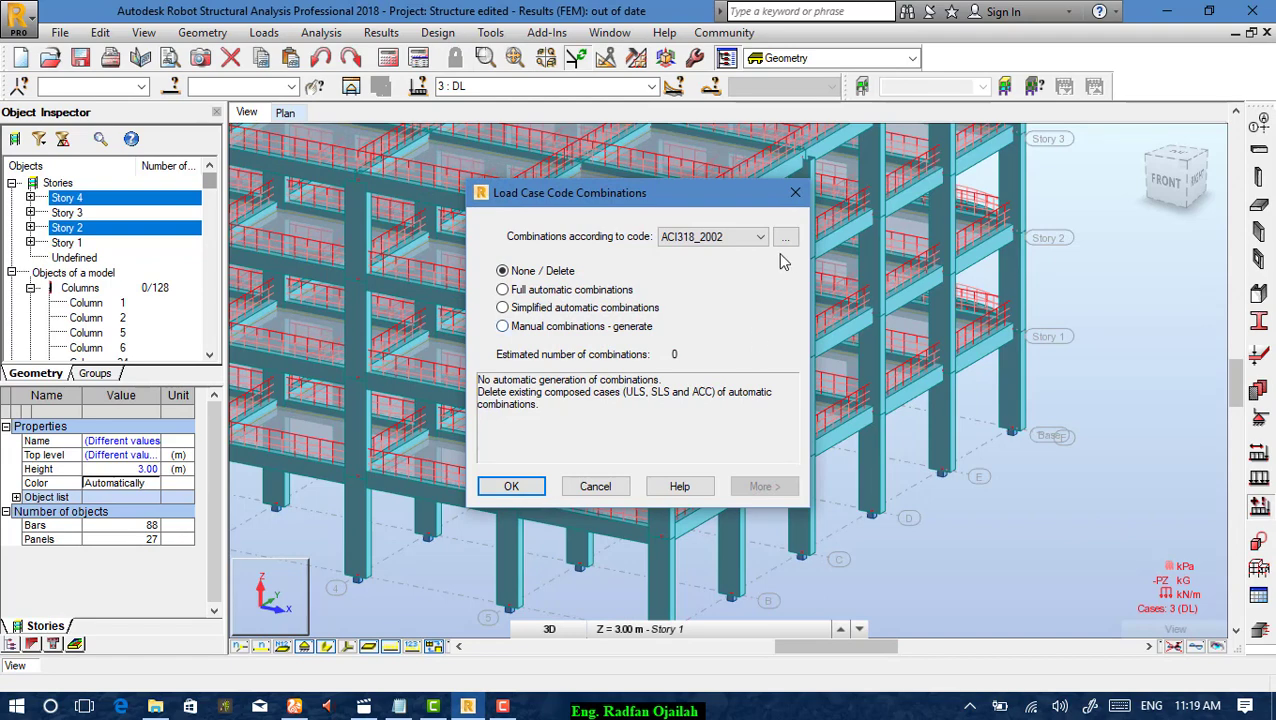
click(727, 240)
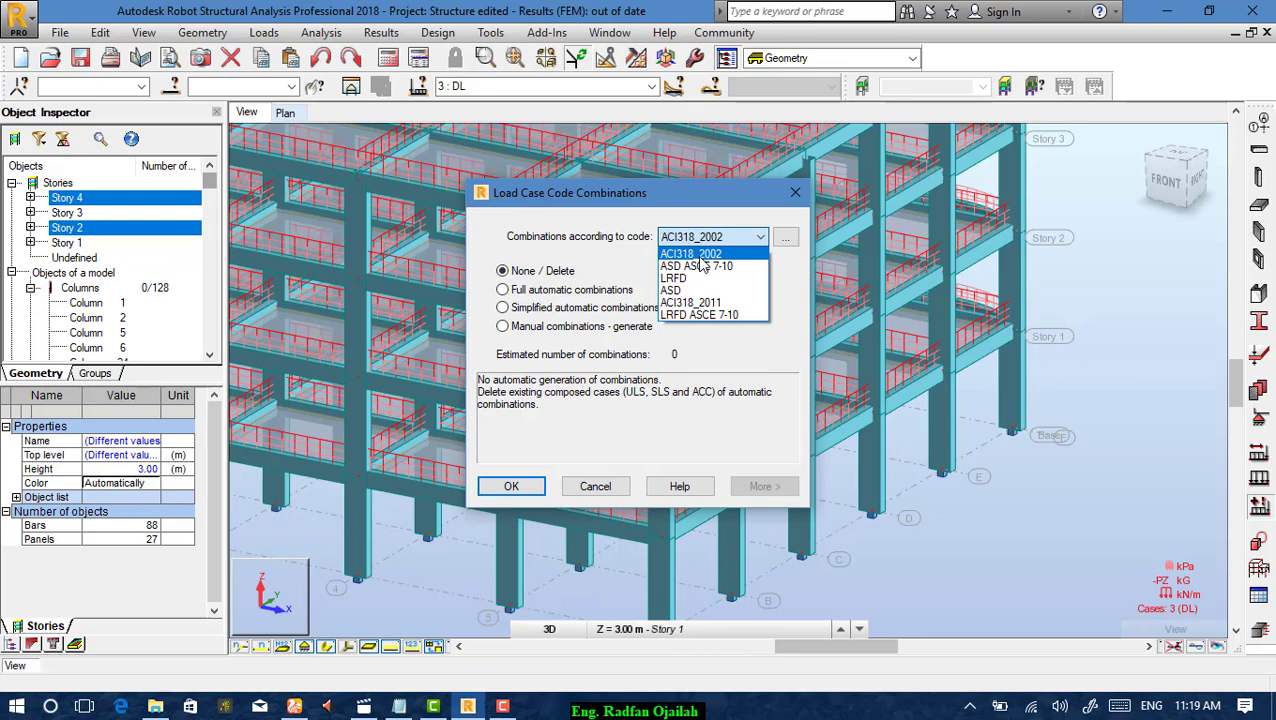
click(695, 254)
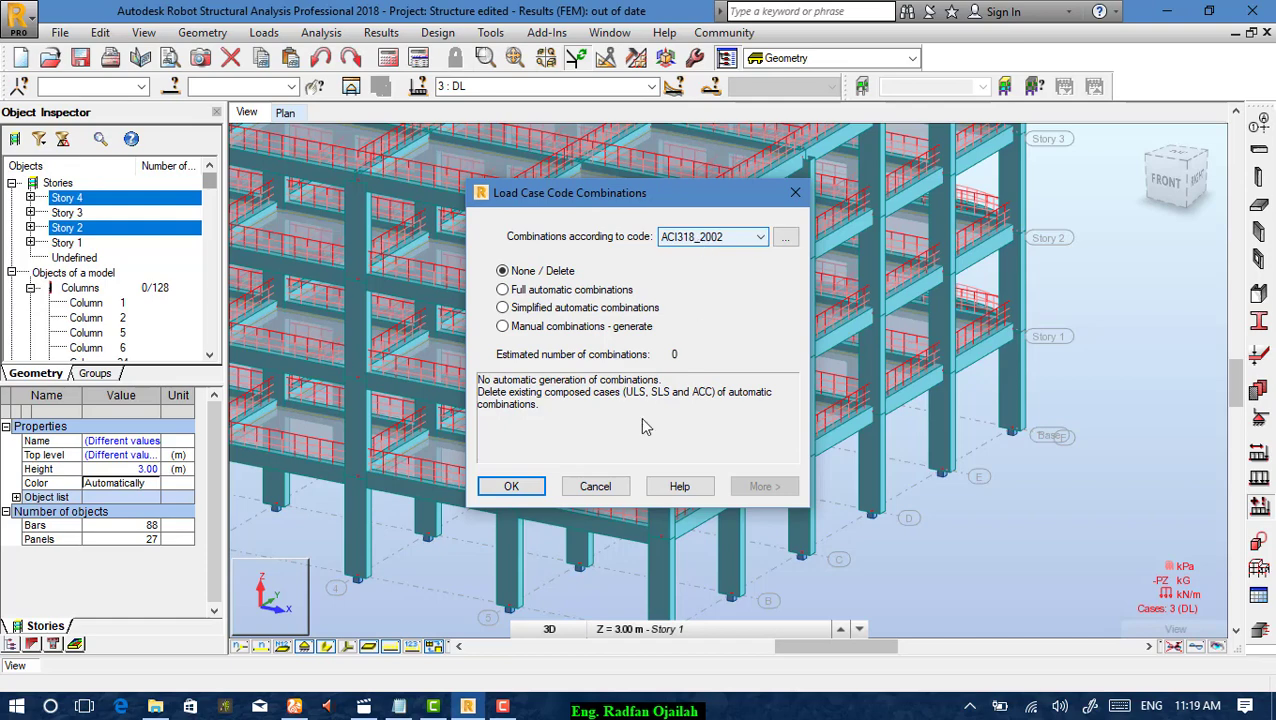
click(598, 486)
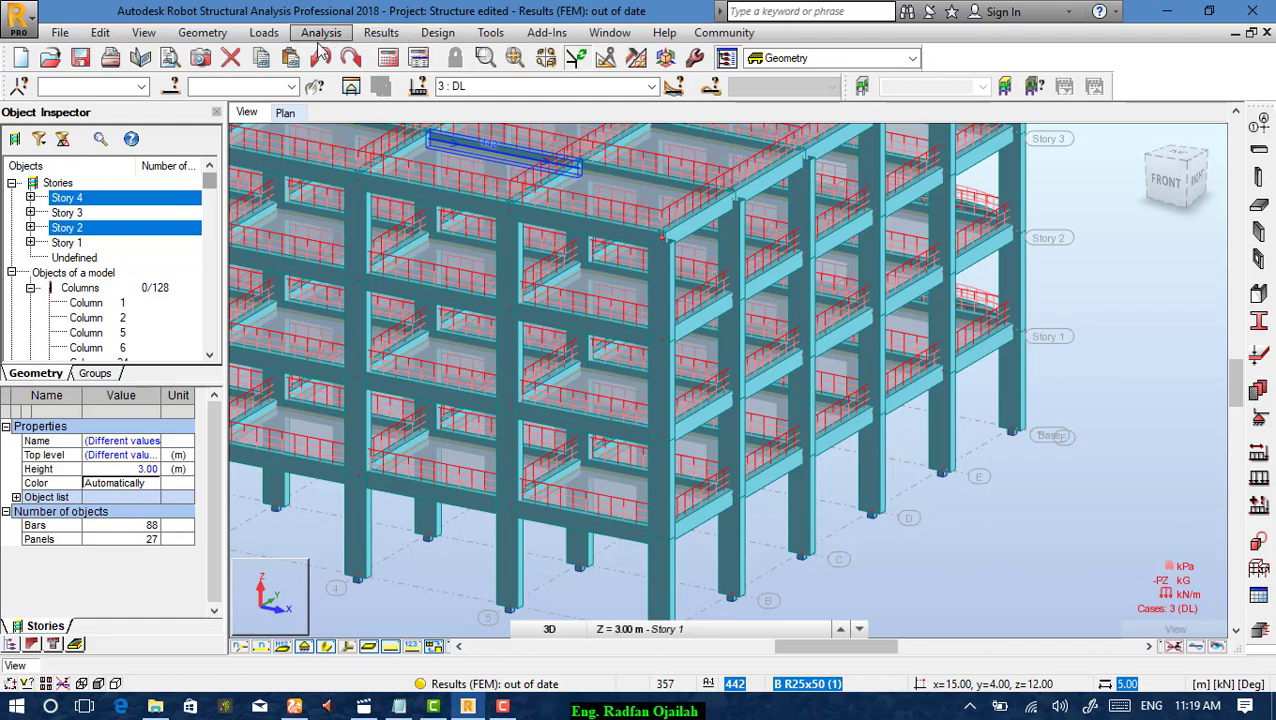
Create manual load combination 4 with combination type ULS and the name ULS.
click(266, 33)
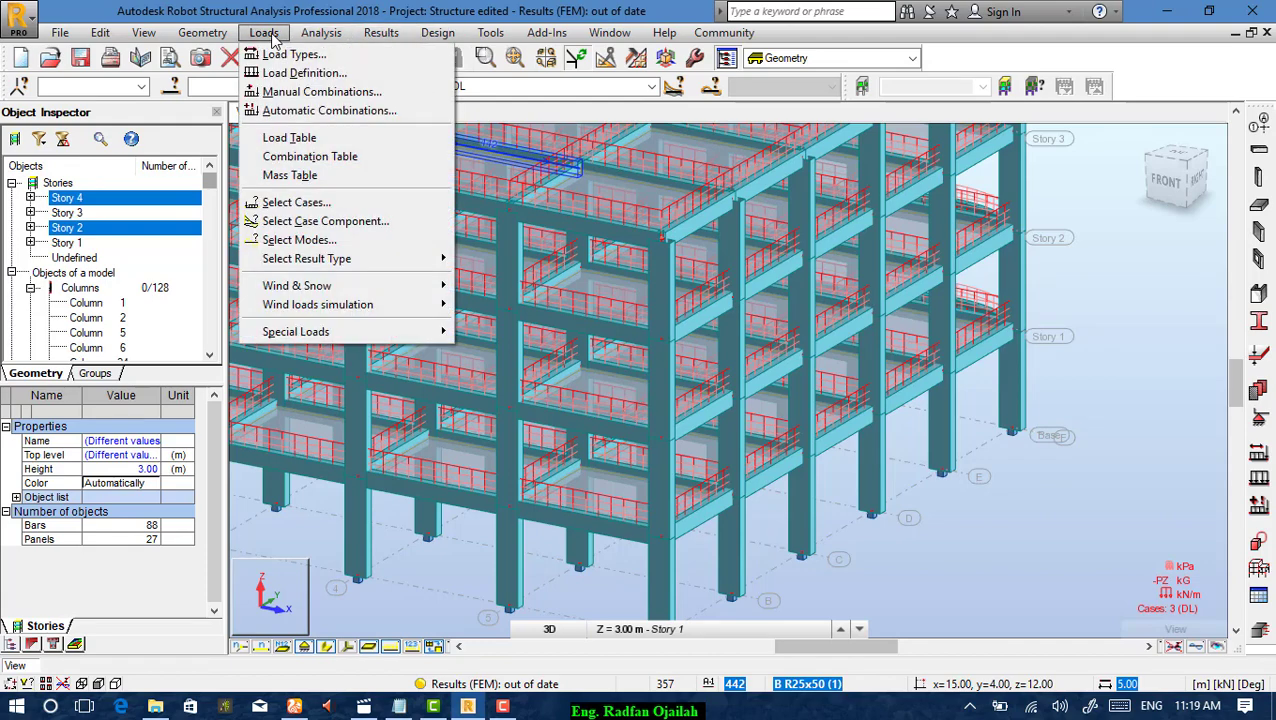
click(303, 91)
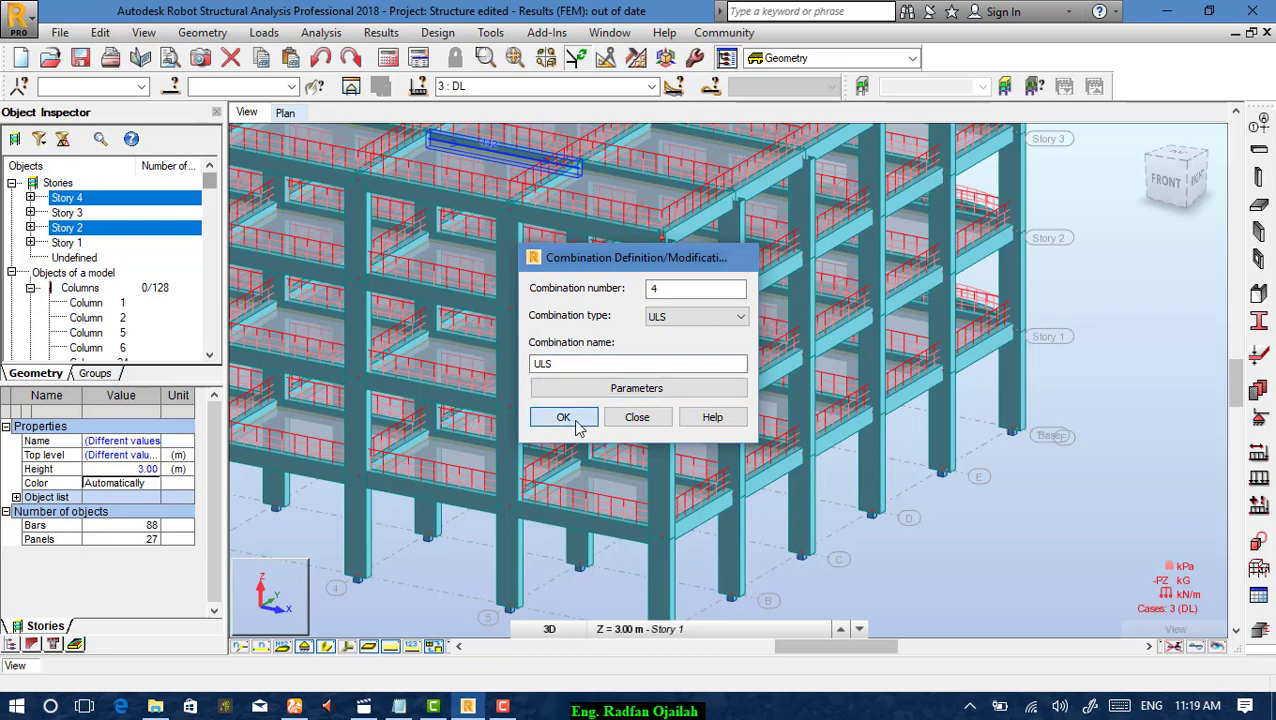
click(563, 417)
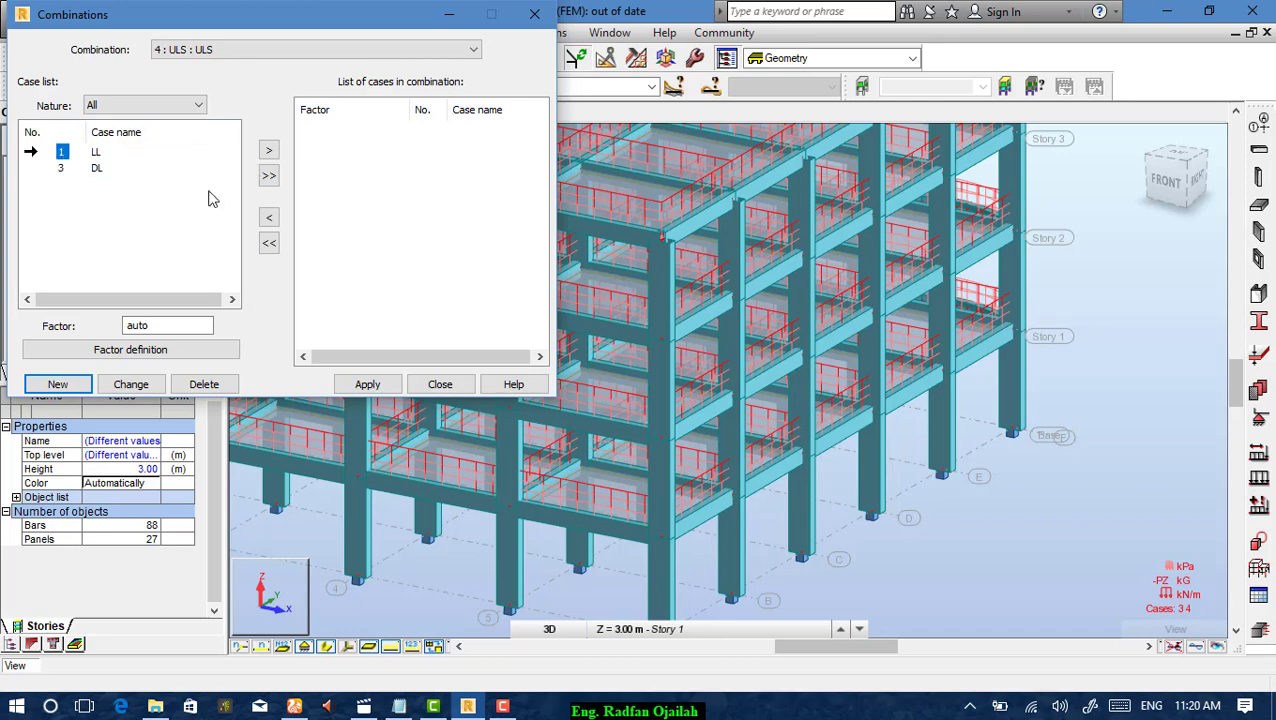
Add load case LL with factor 1.60 and load case DL to the ULS combination.
drag(156, 325, 9, 343)
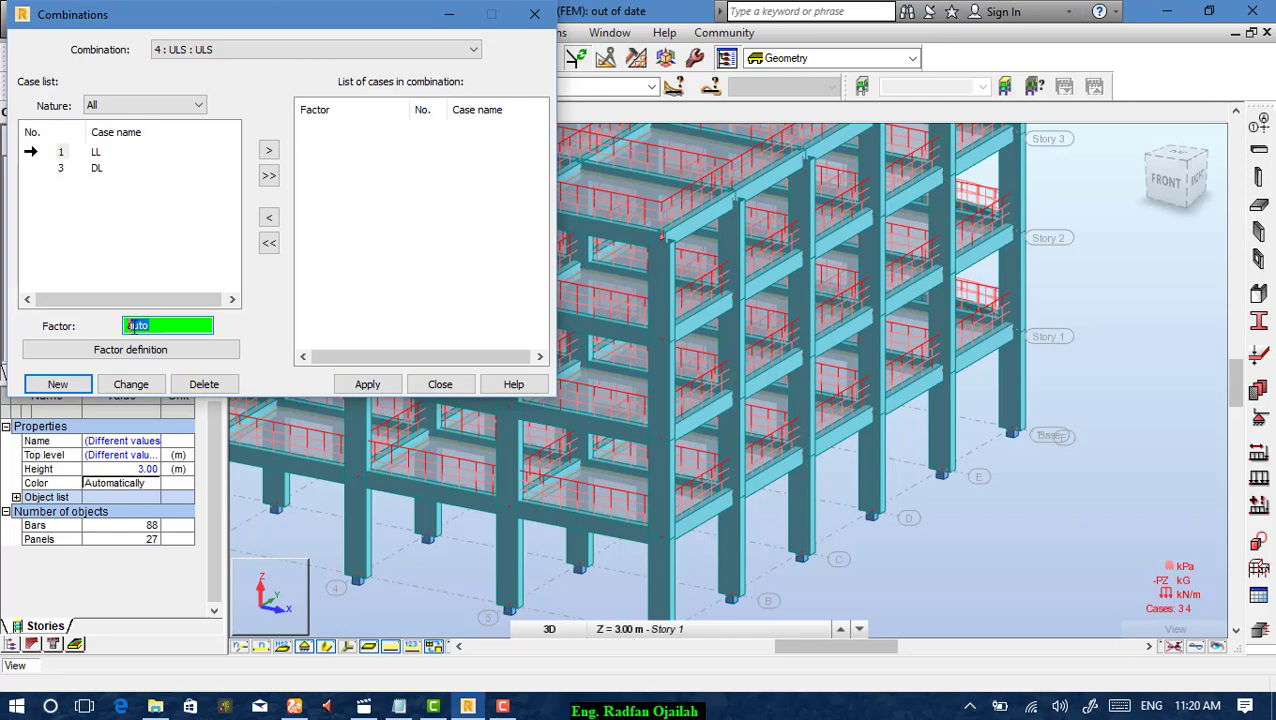
click(268, 151)
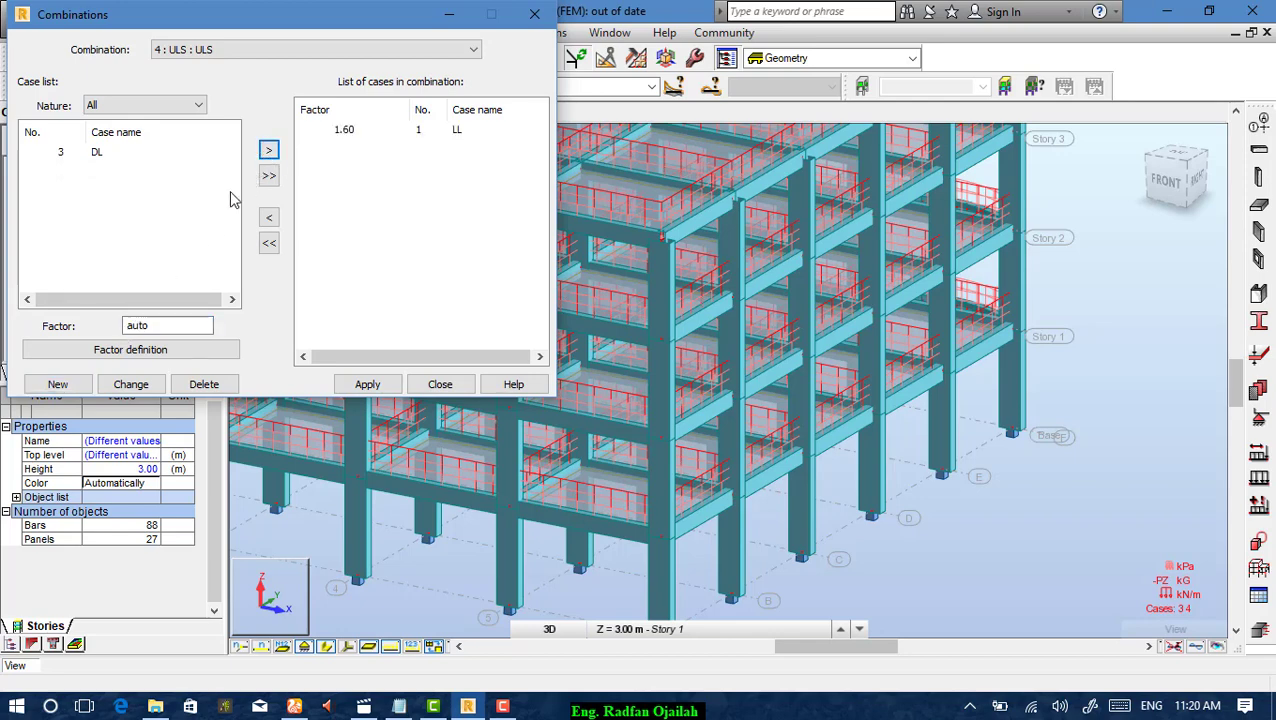
click(104, 153)
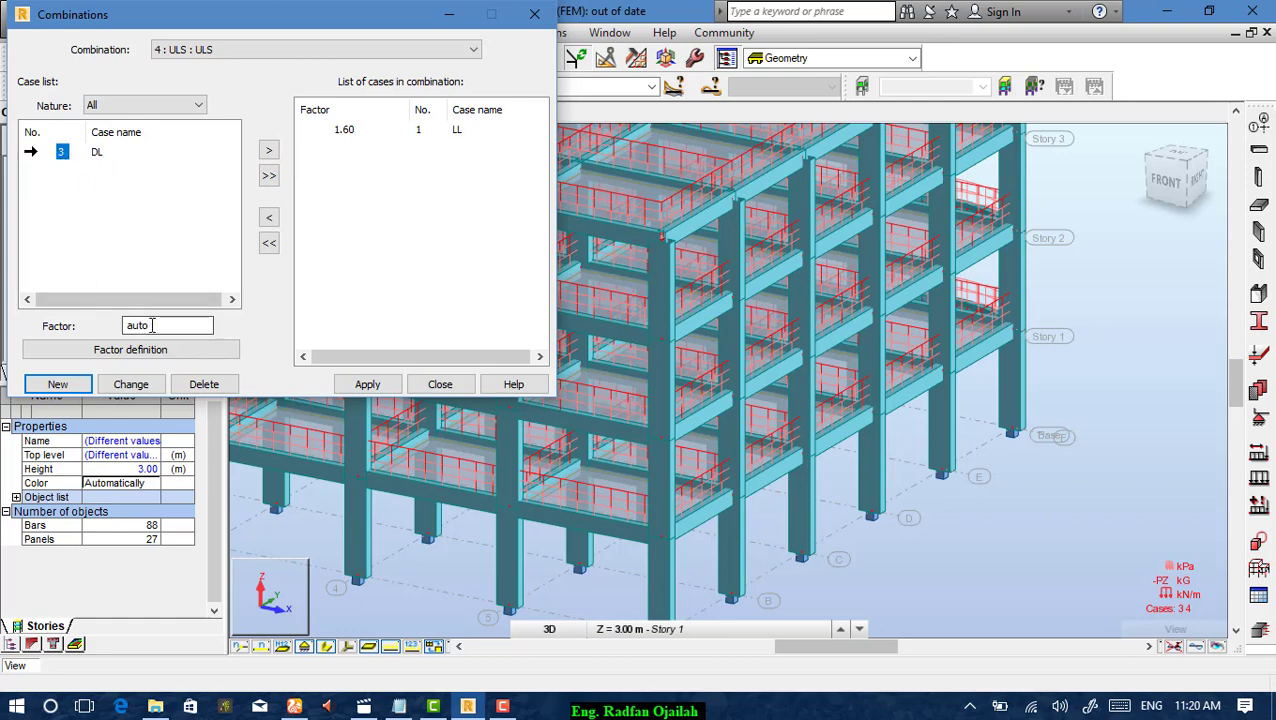
drag(152, 325, 86, 327)
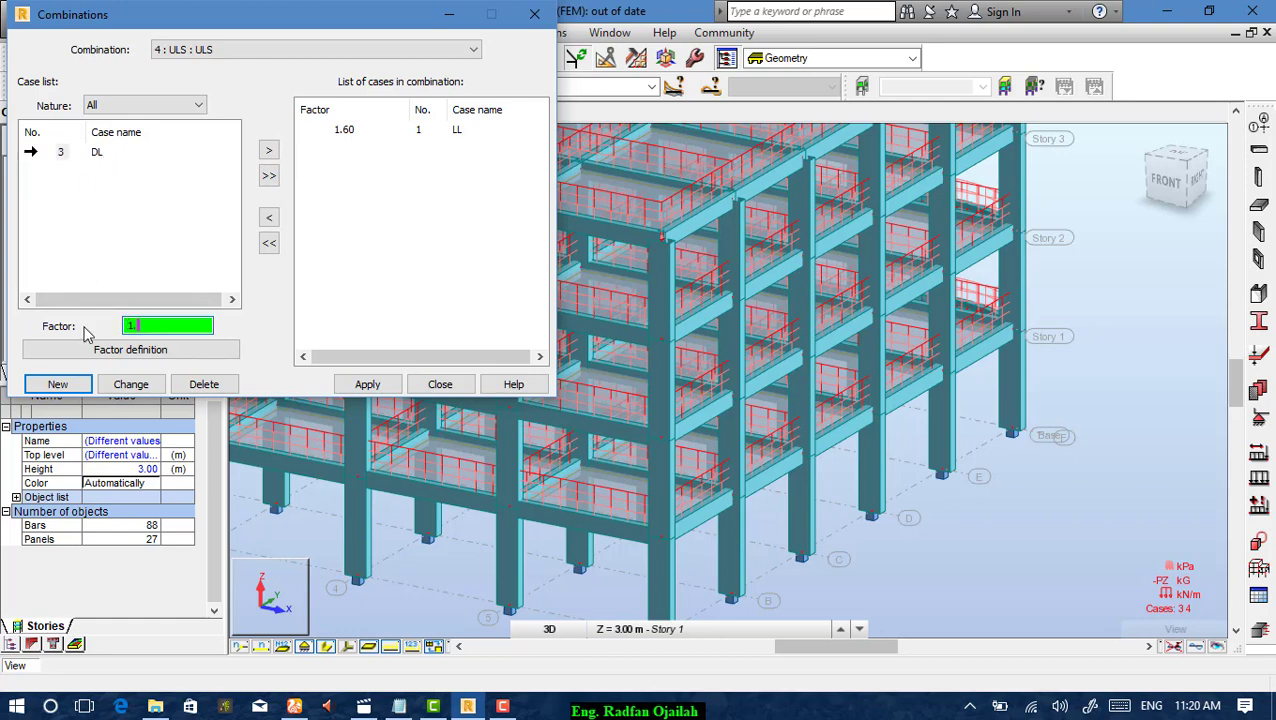
click(277, 150)
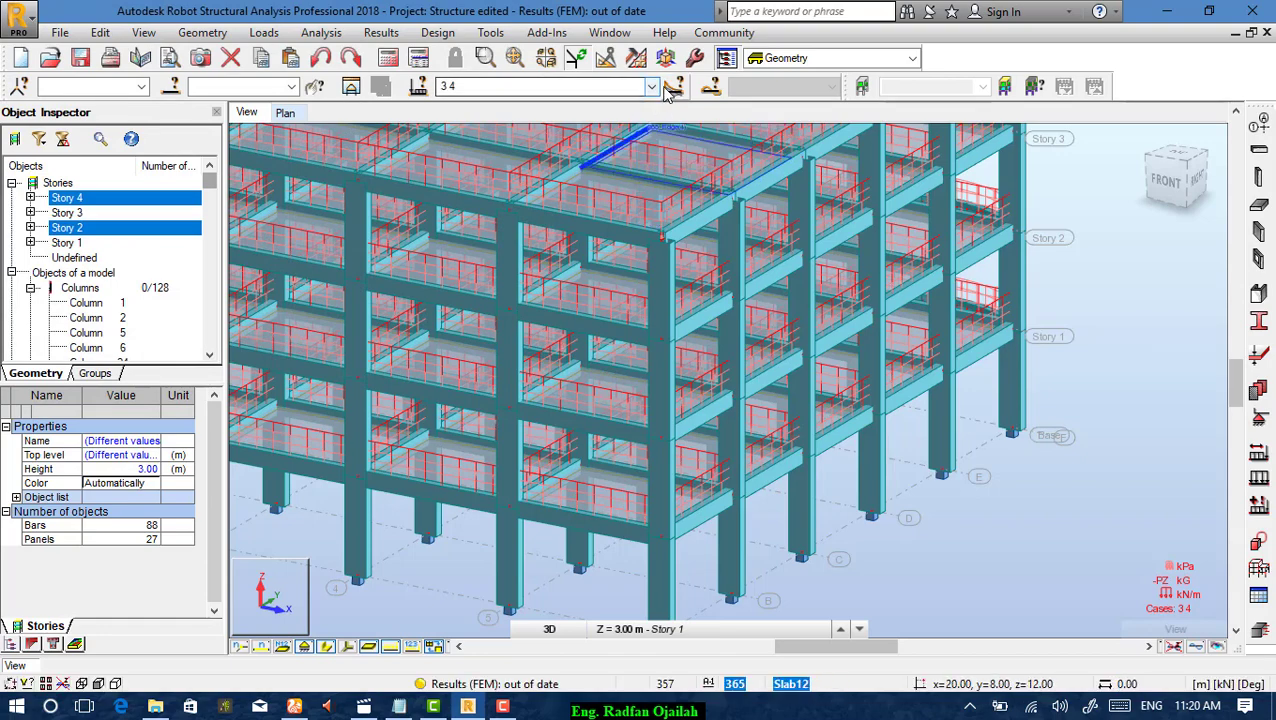
Make combination ULS the active load case to display its loads on the building.
click(654, 87)
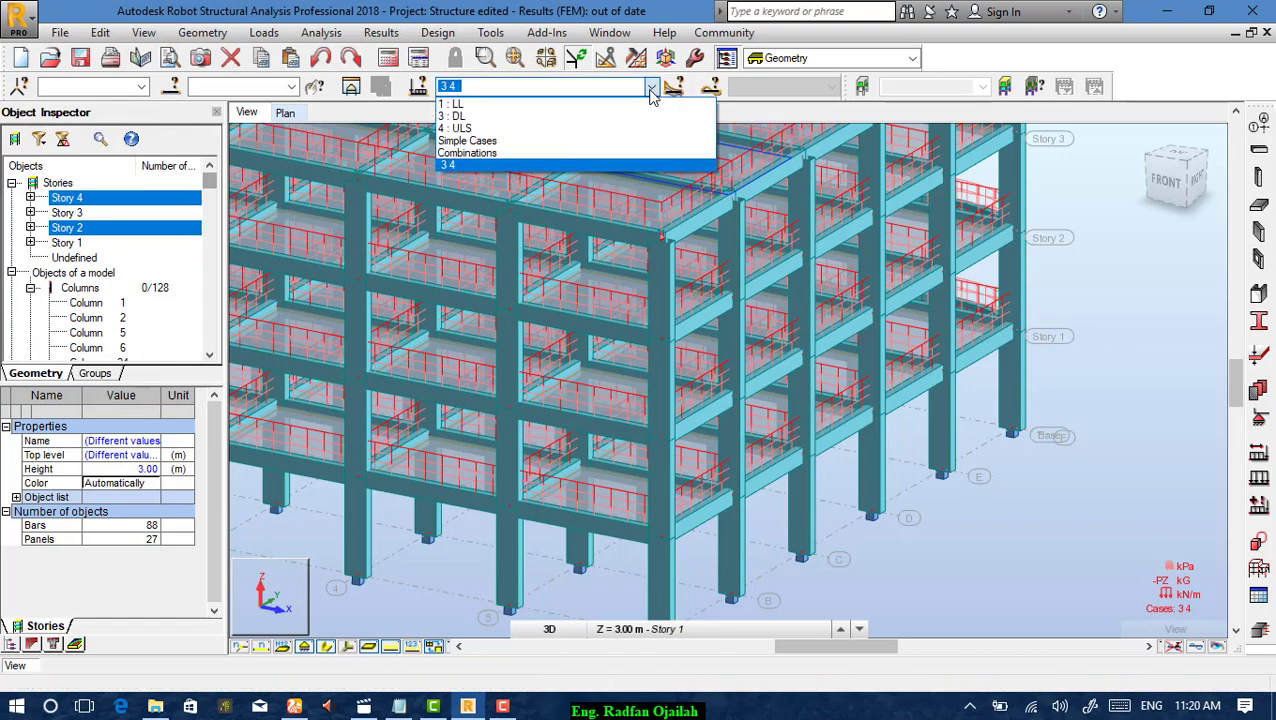
click(561, 130)
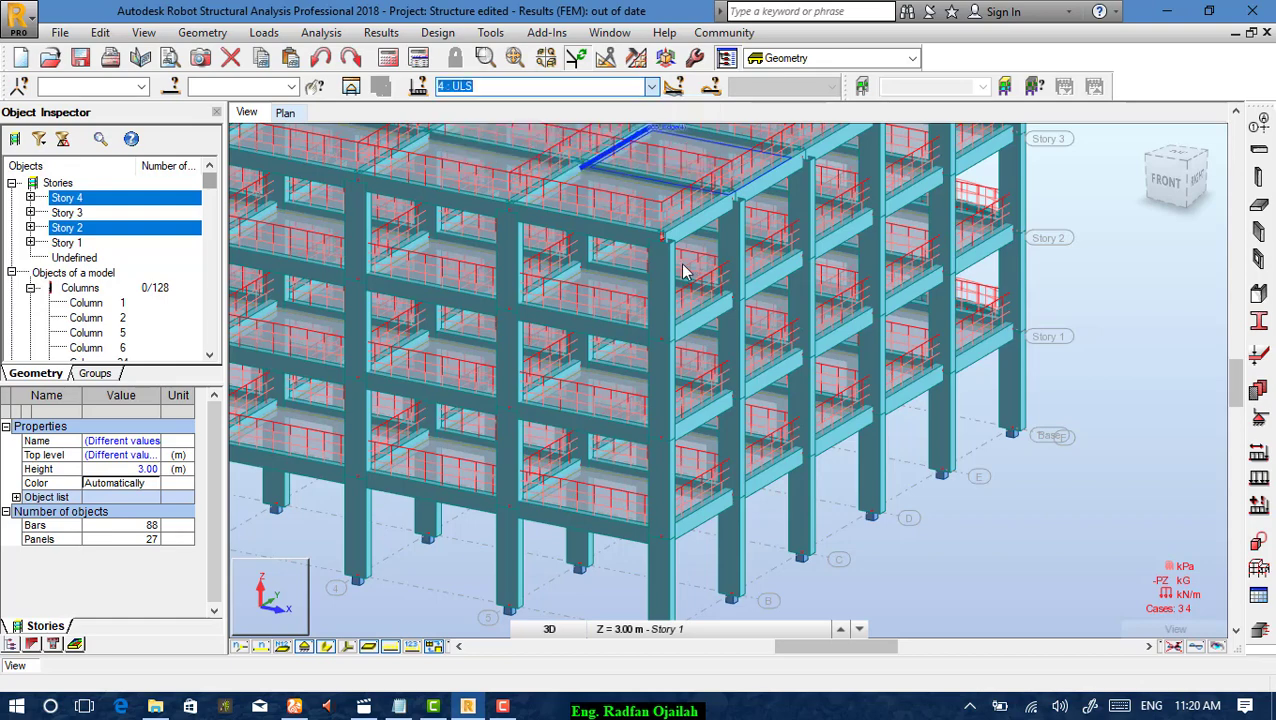
scroll(1055, 528, down, 1)
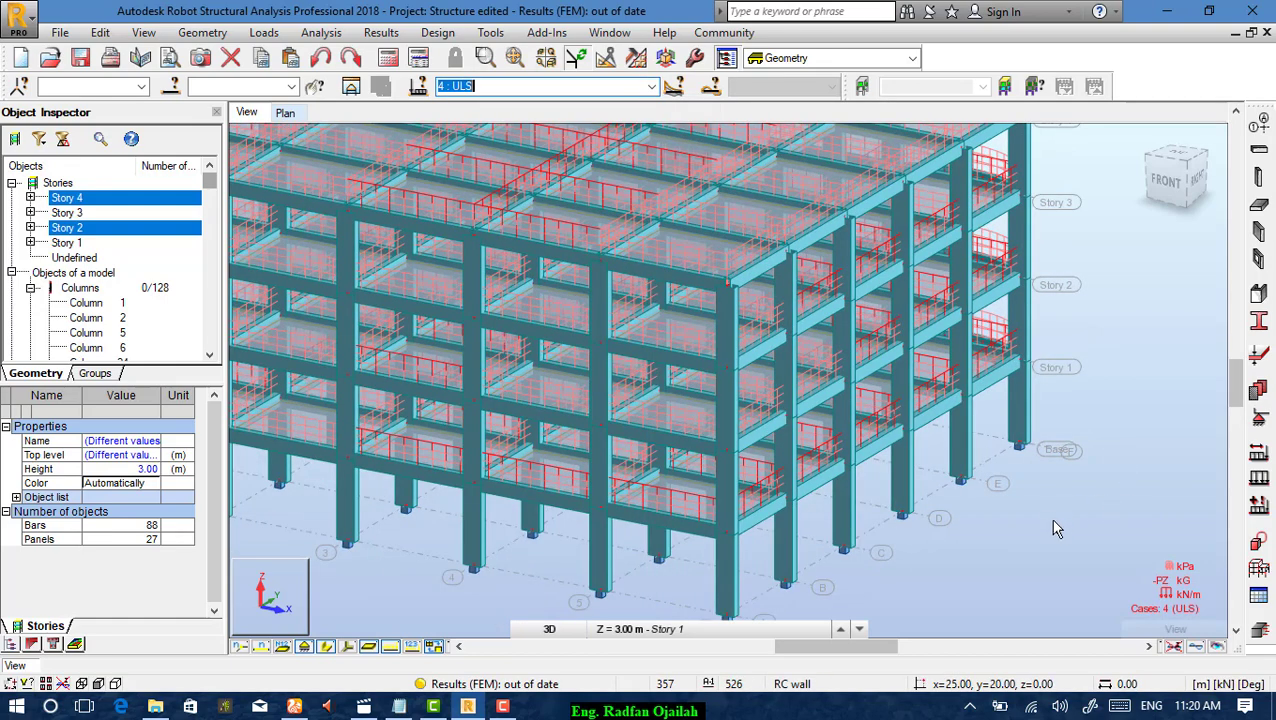
Run the structural calculations, dismiss the calculation messages, and look over the building with the ULS loads.
click(390, 59)
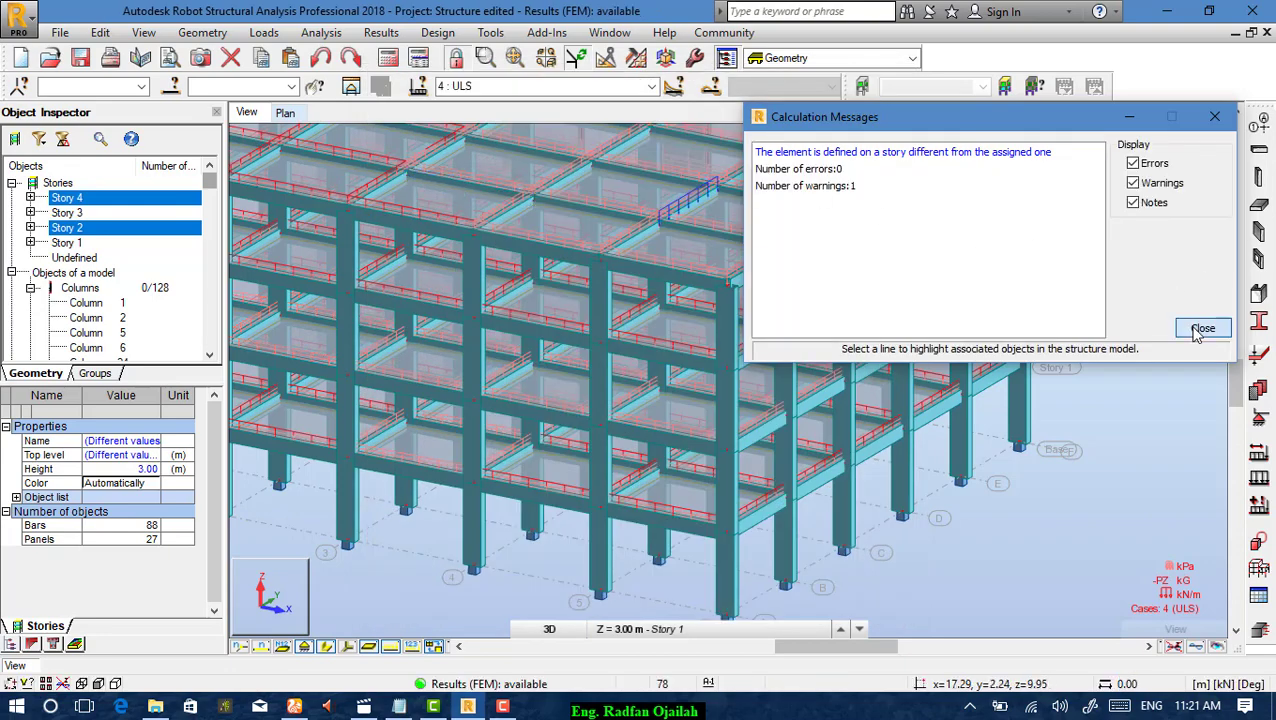
click(1201, 330)
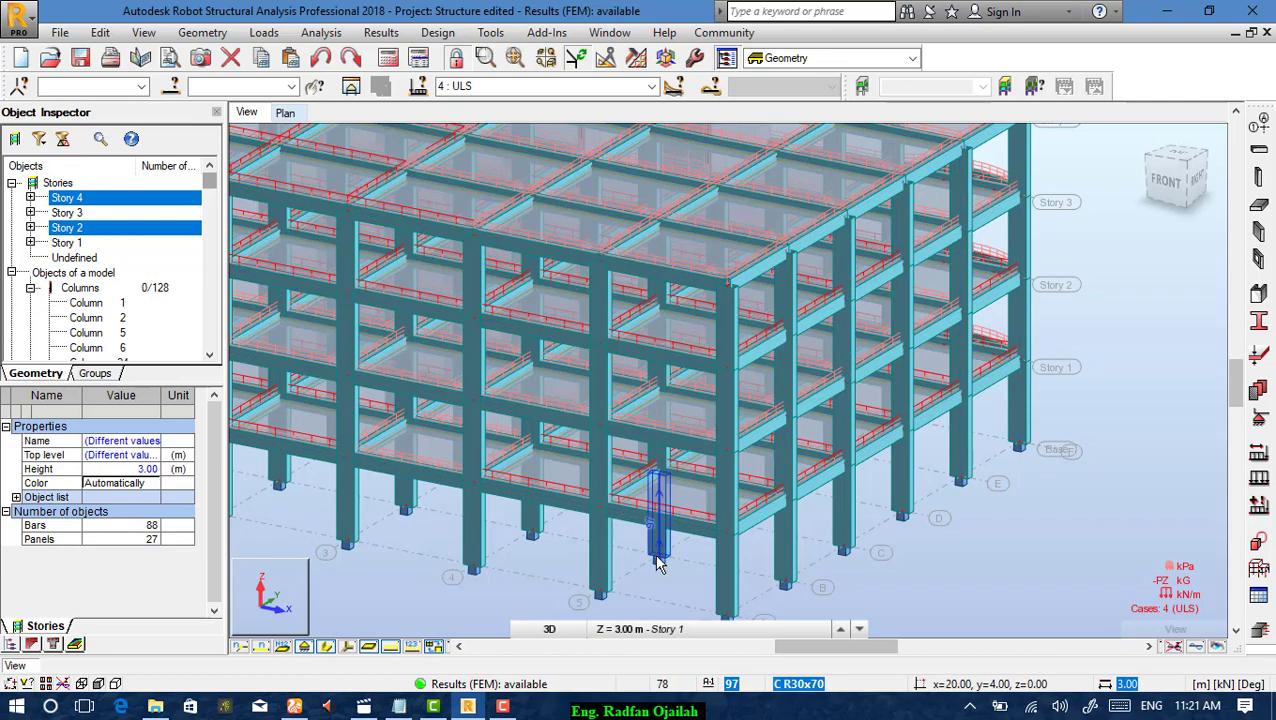
scroll(548, 598, down, 2)
scroll(815, 280, up, 4)
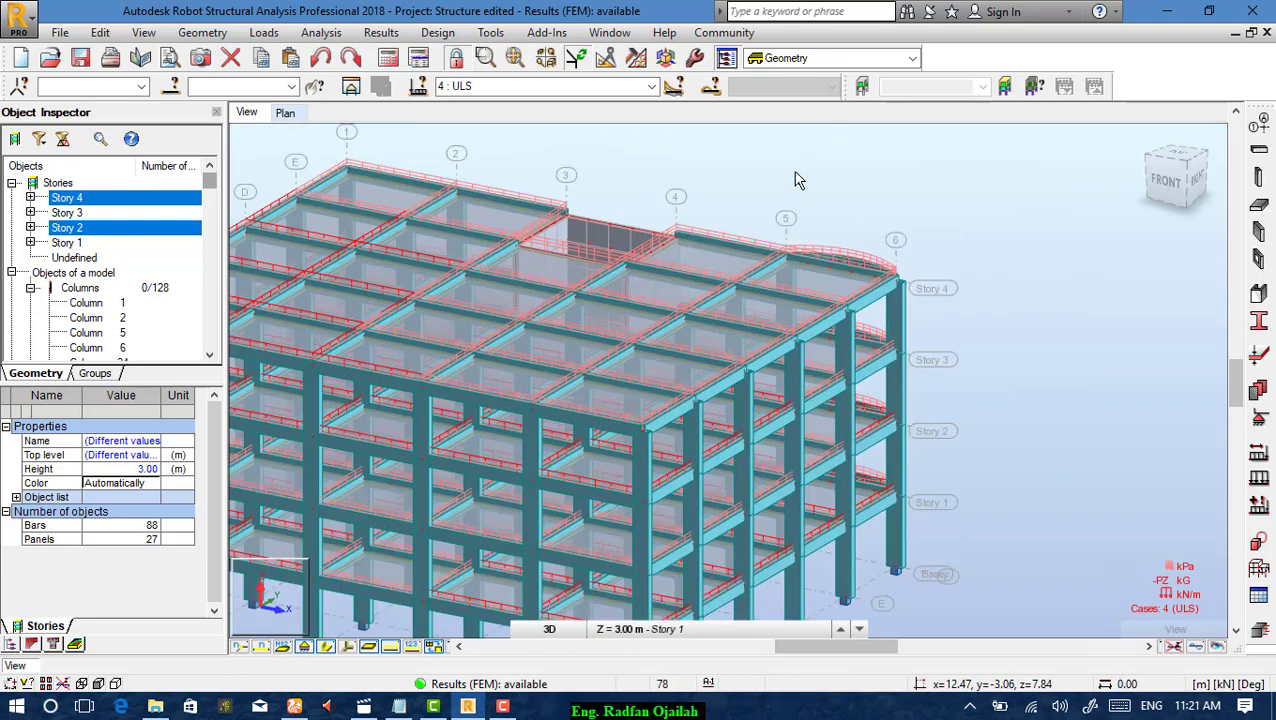
scroll(830, 310, down, 2)
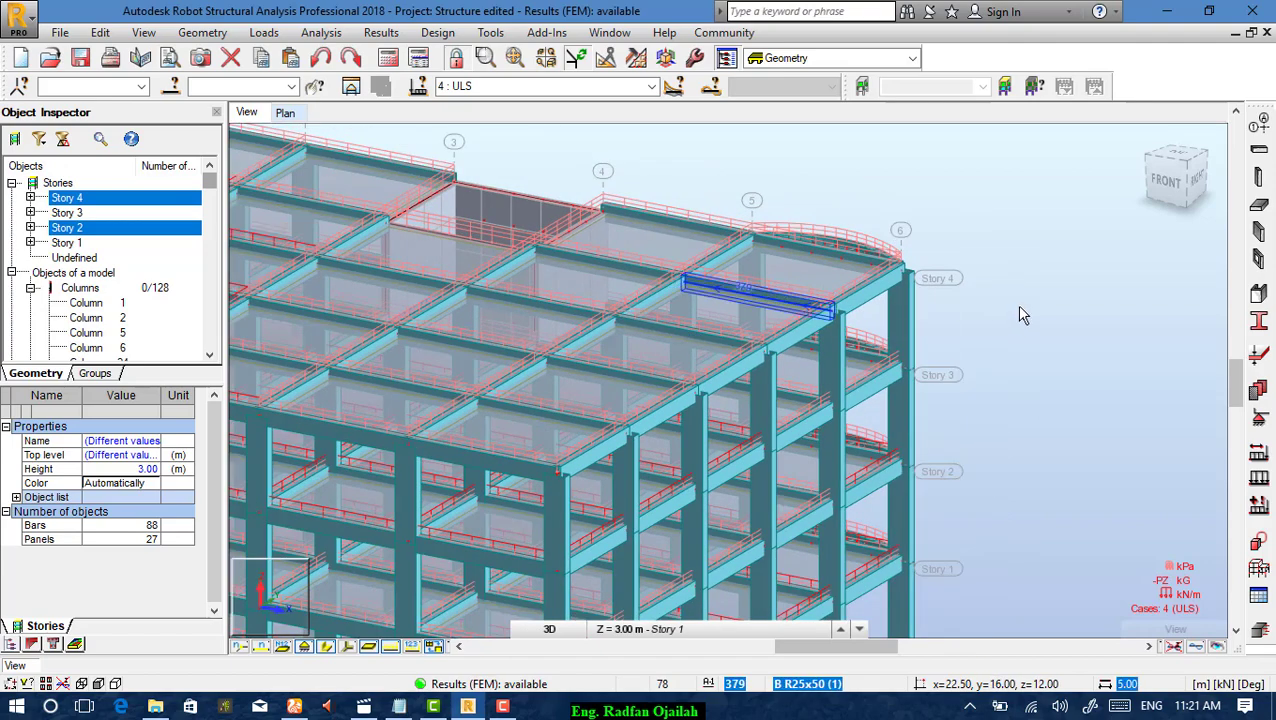
scroll(1040, 285, down, 1)
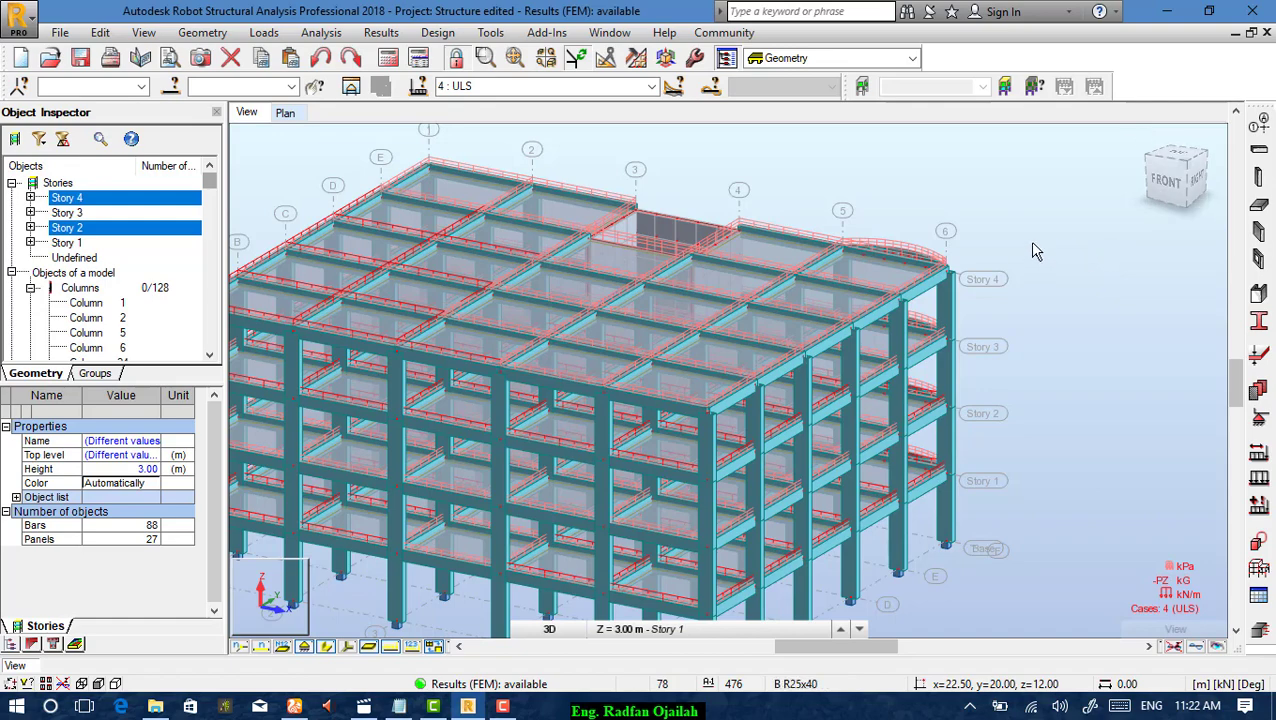
Select the roof corner slab beside the curved beam and all panels of the same thickness.
click(869, 267)
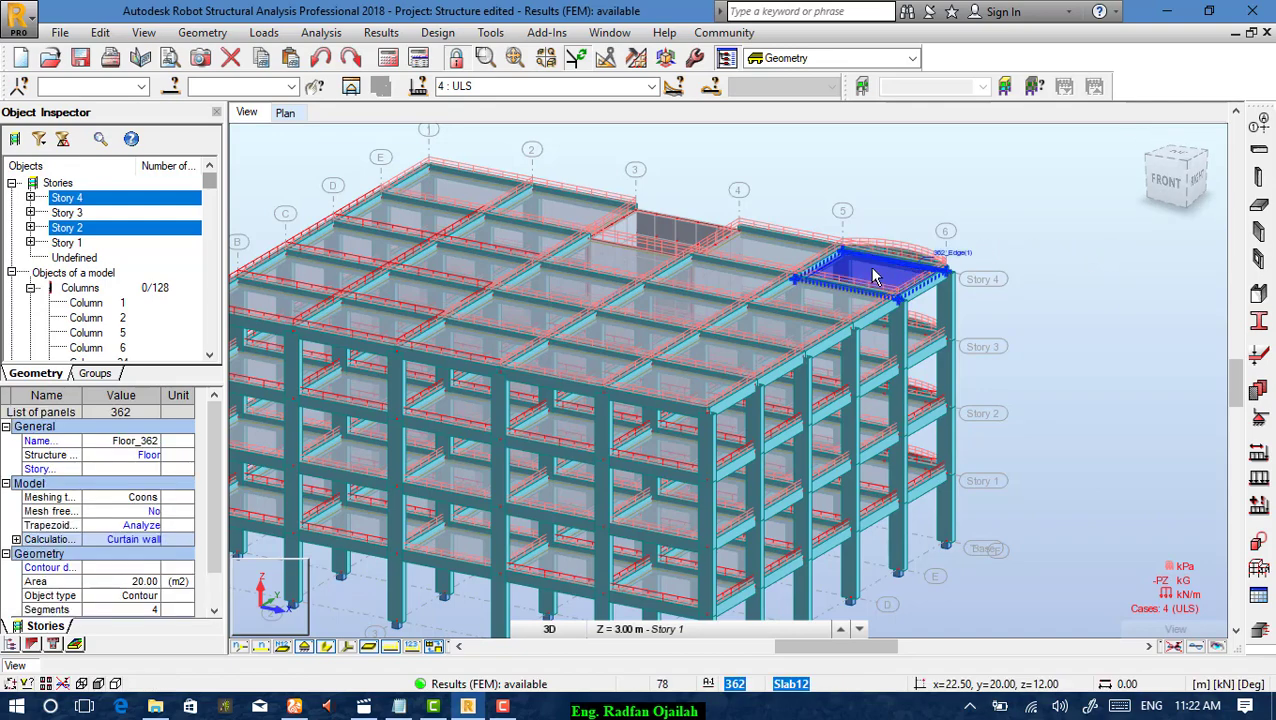
right_click(869, 267)
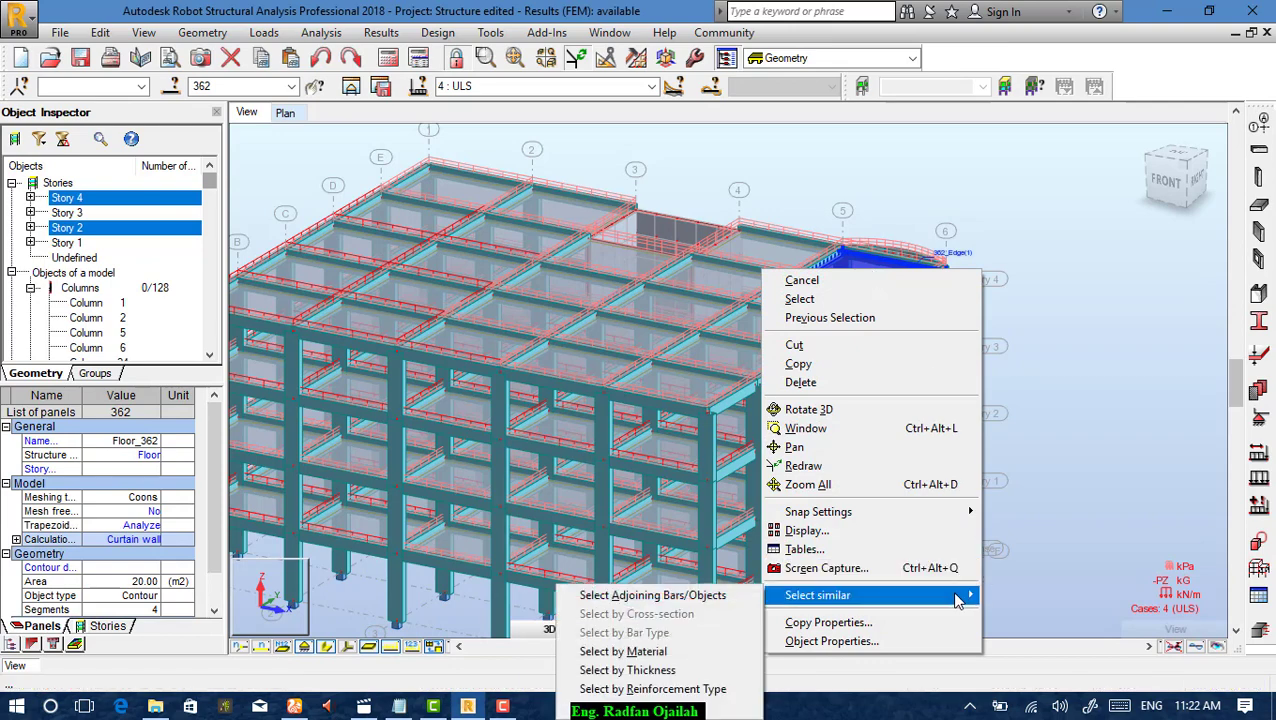
mouse_move(790, 595)
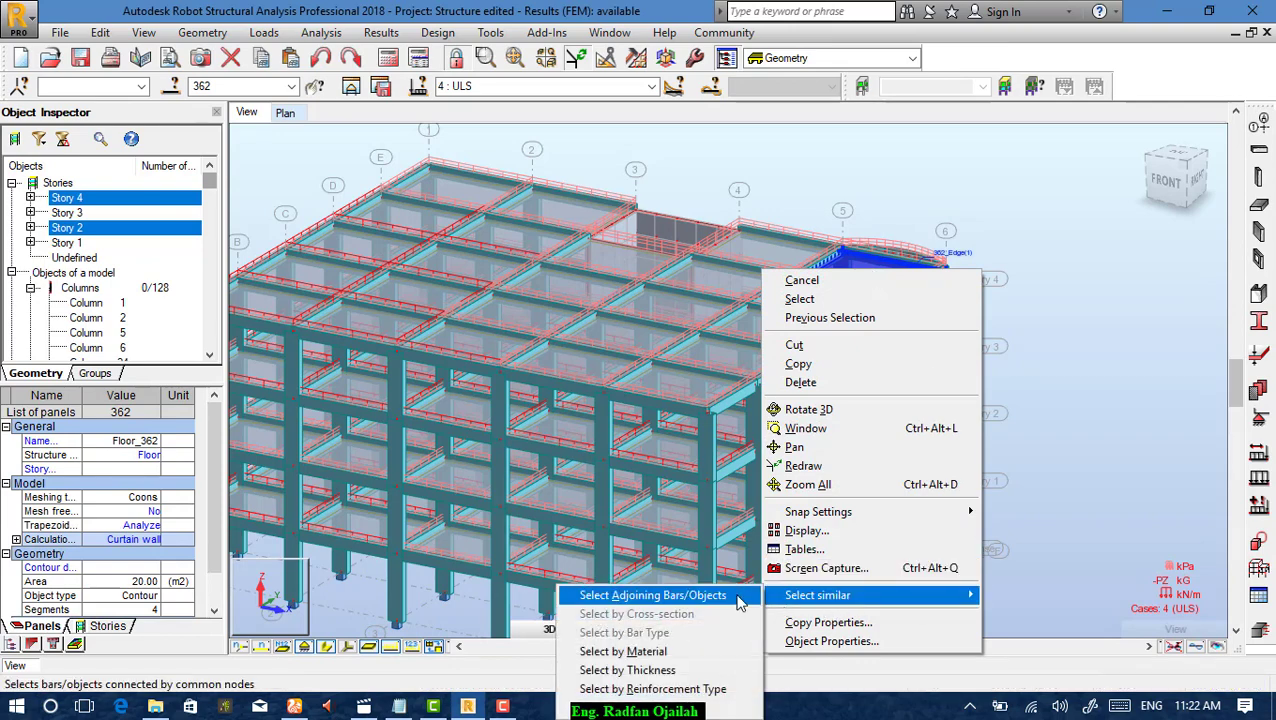
click(683, 673)
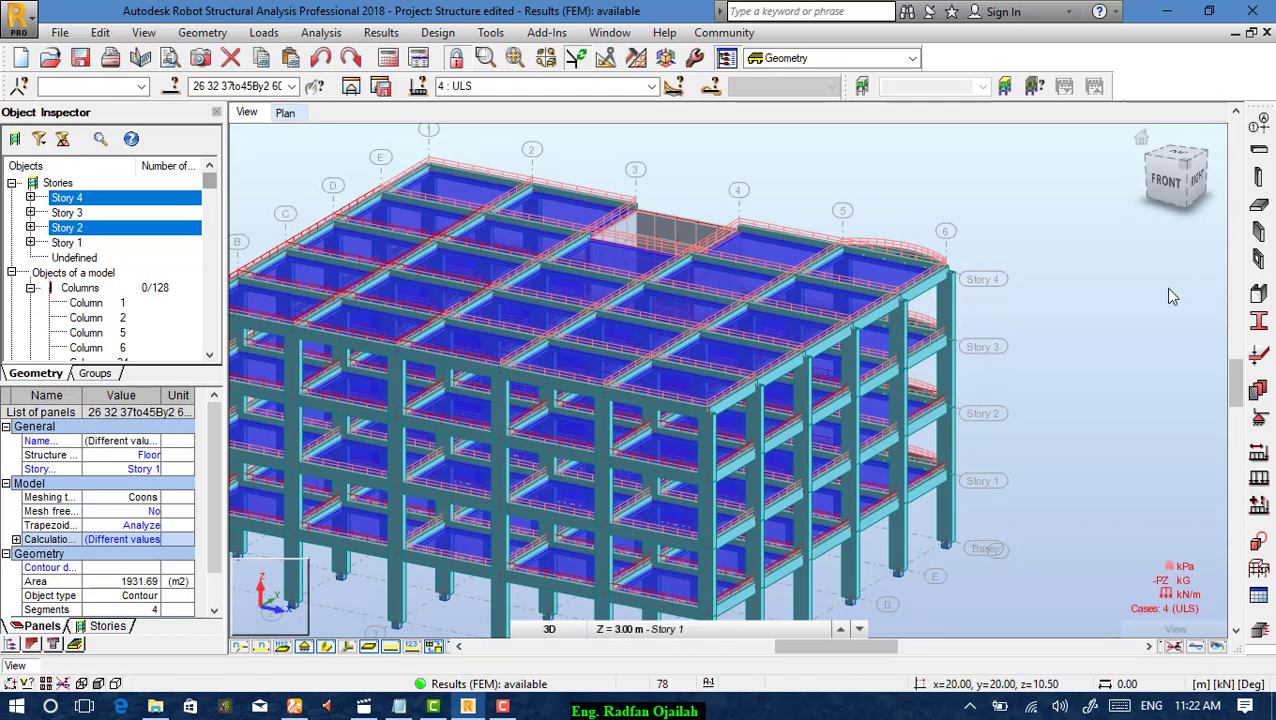
Create a floor calculation model labelled Shell1 from Shell, with no finite elements and simplified two-way load transfer.
click(1259, 207)
click(1135, 176)
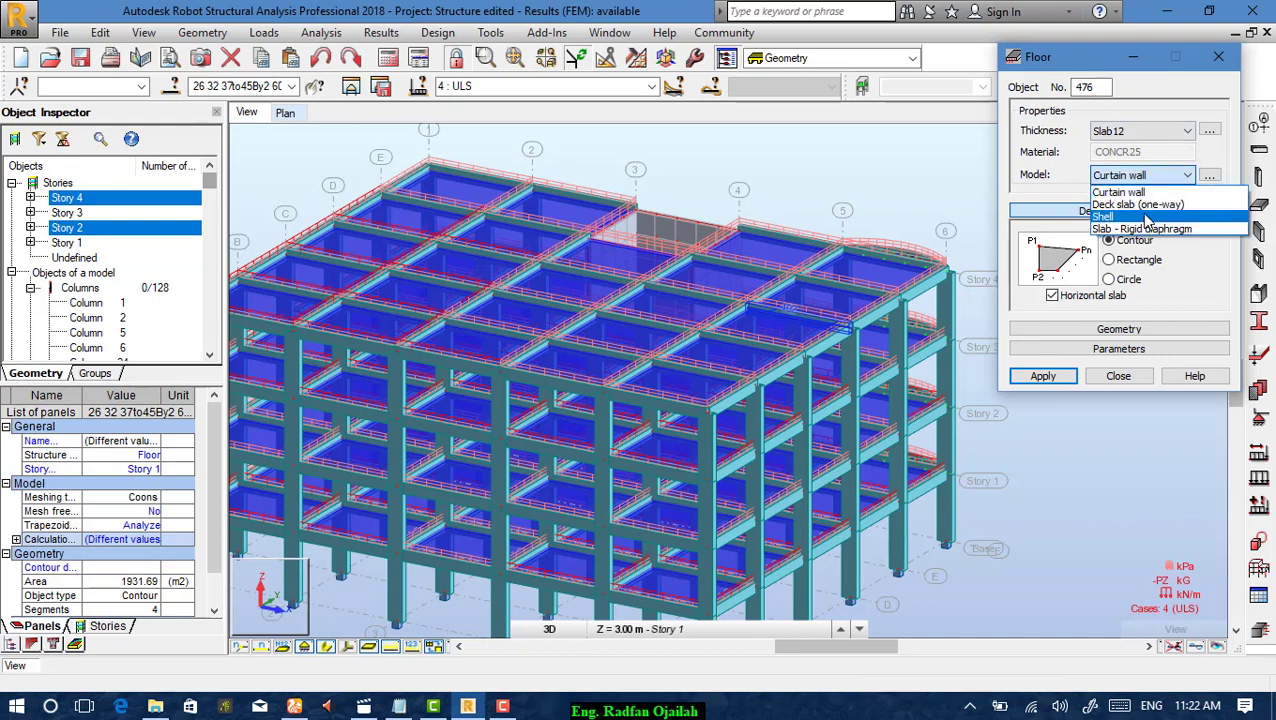
click(1147, 217)
click(1209, 175)
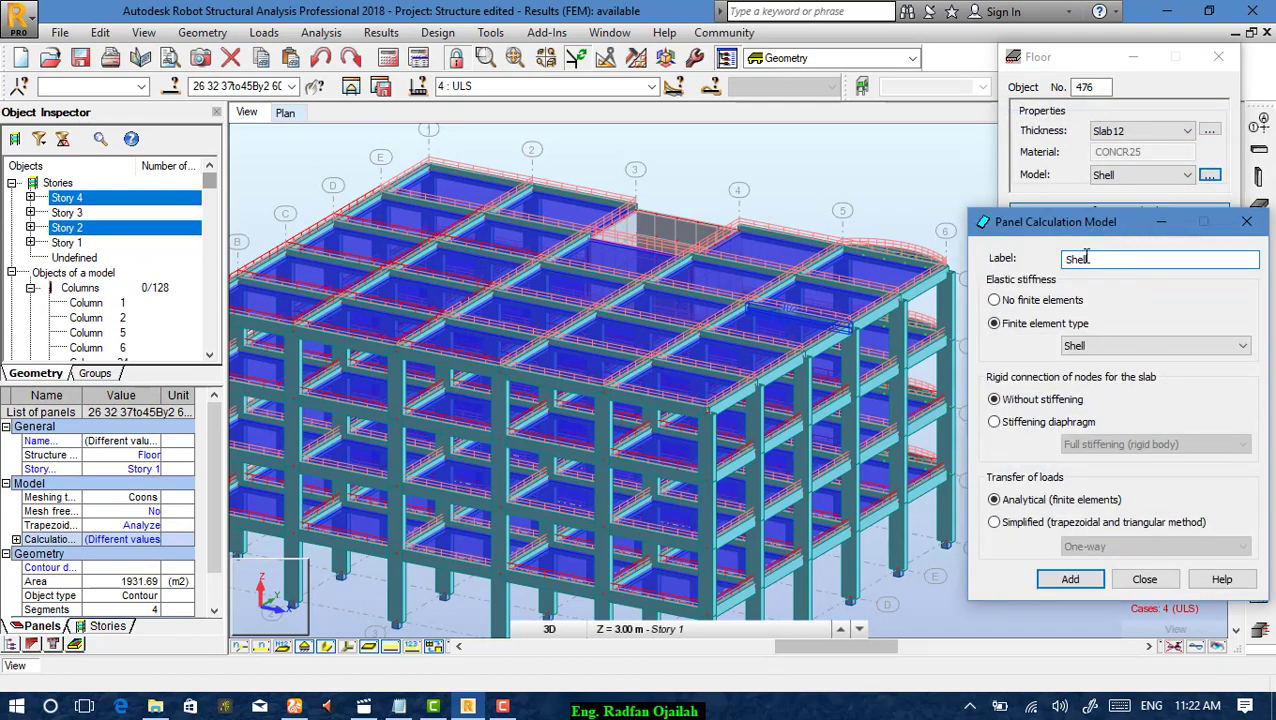
click(1046, 303)
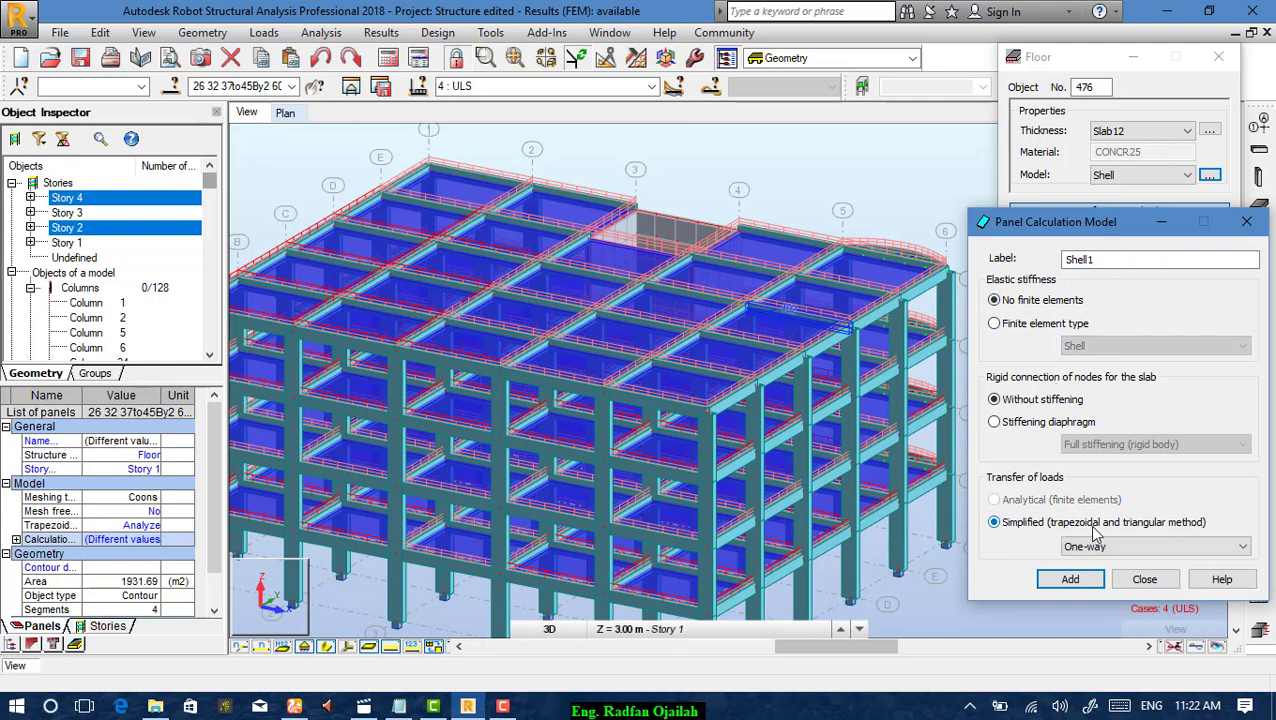
click(1133, 549)
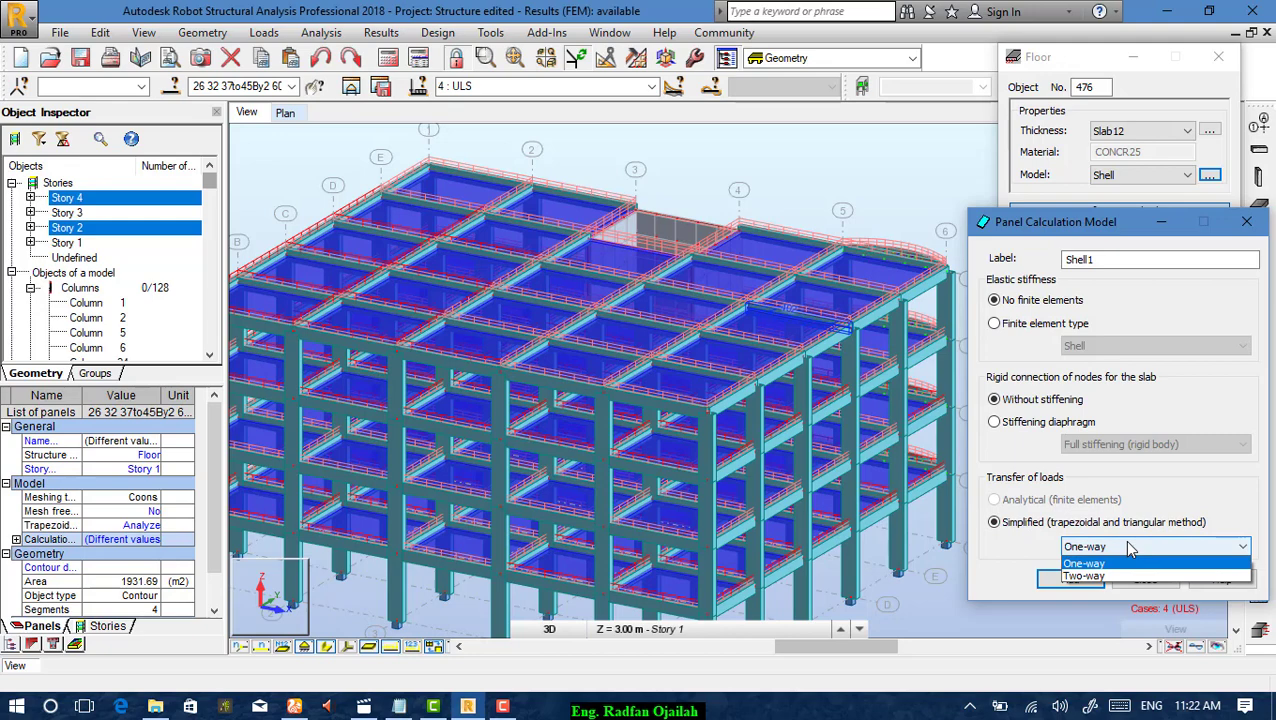
click(1077, 578)
click(1084, 582)
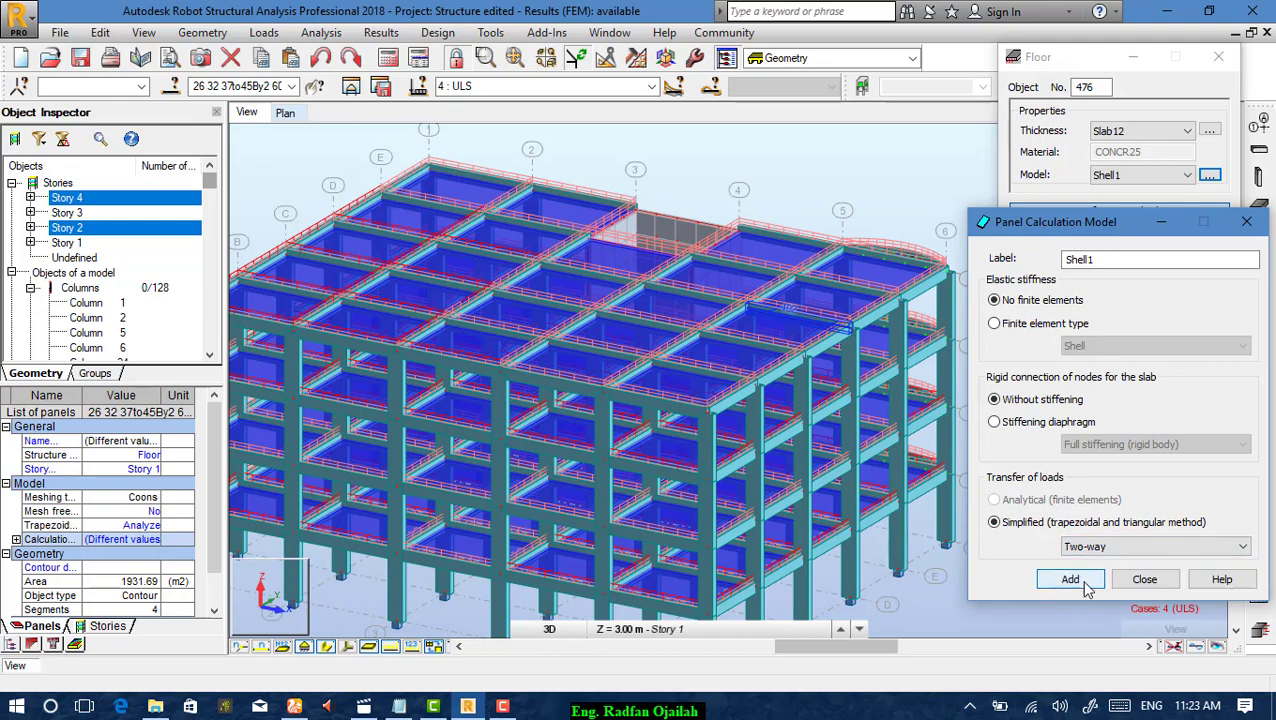
click(1144, 579)
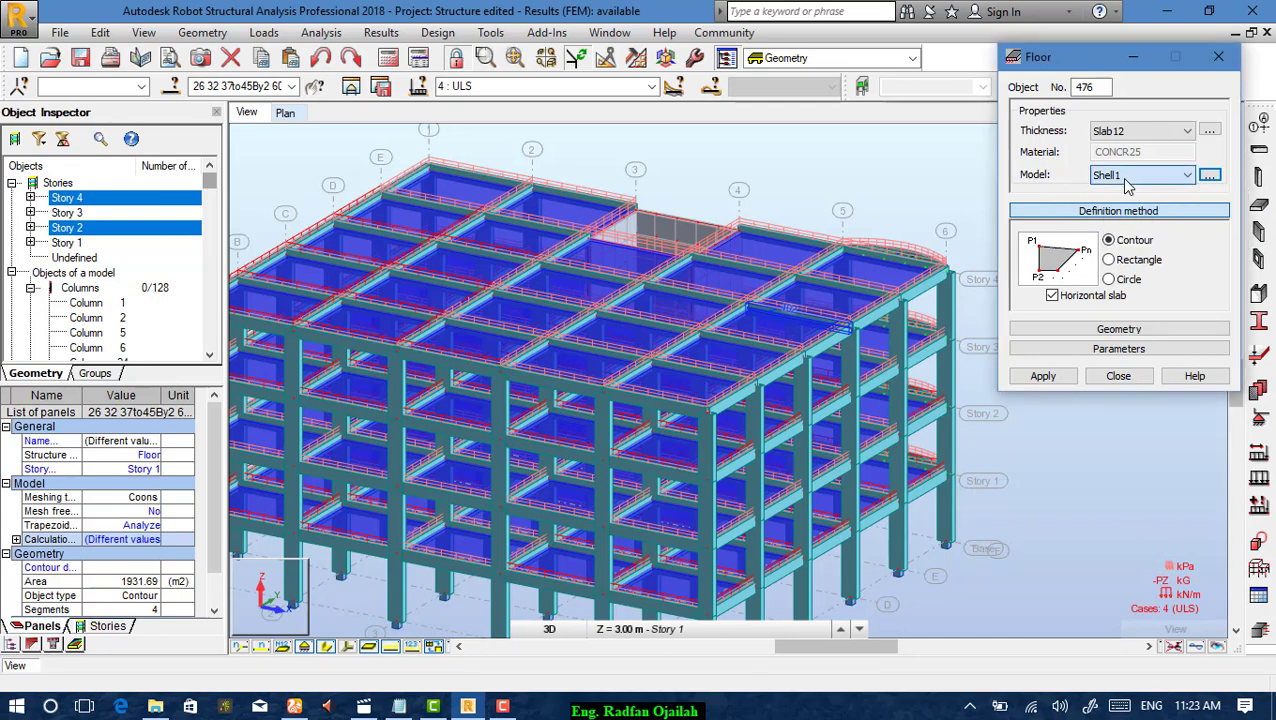
Apply the Shell1 model to the selected slabs using the Rectangle definition method, and accept the change to the structure data.
click(1045, 376)
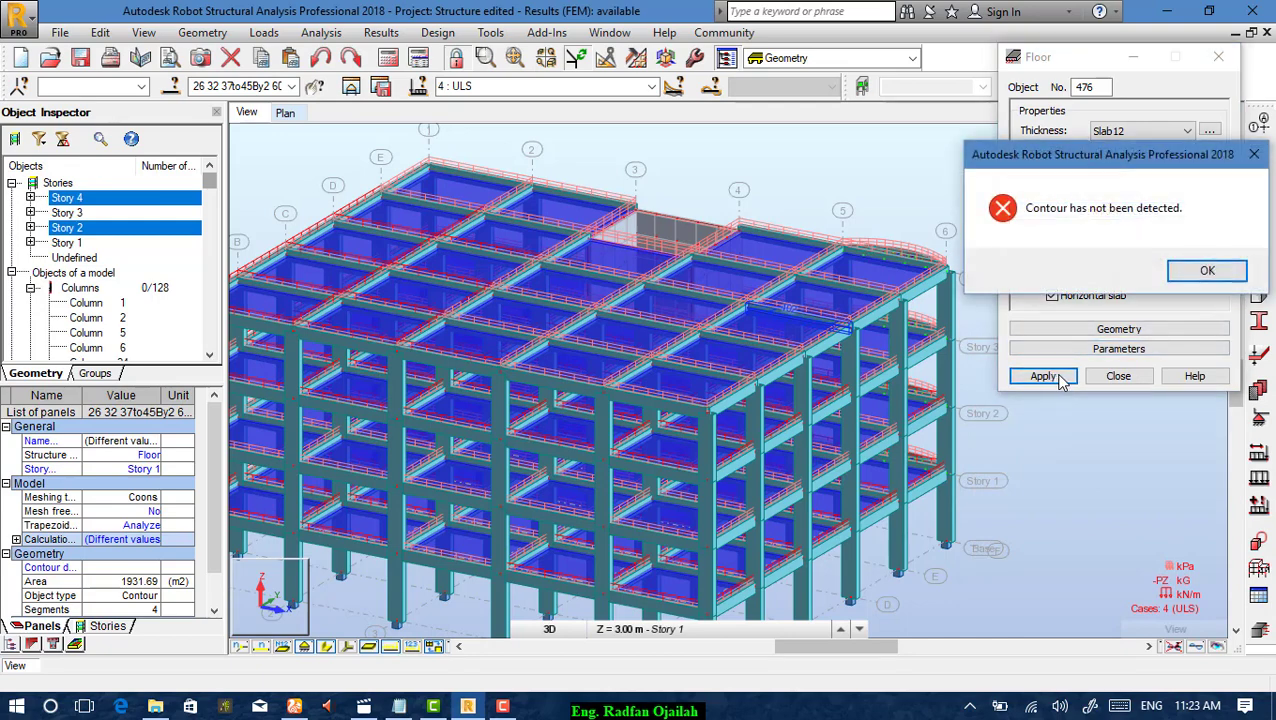
click(1195, 271)
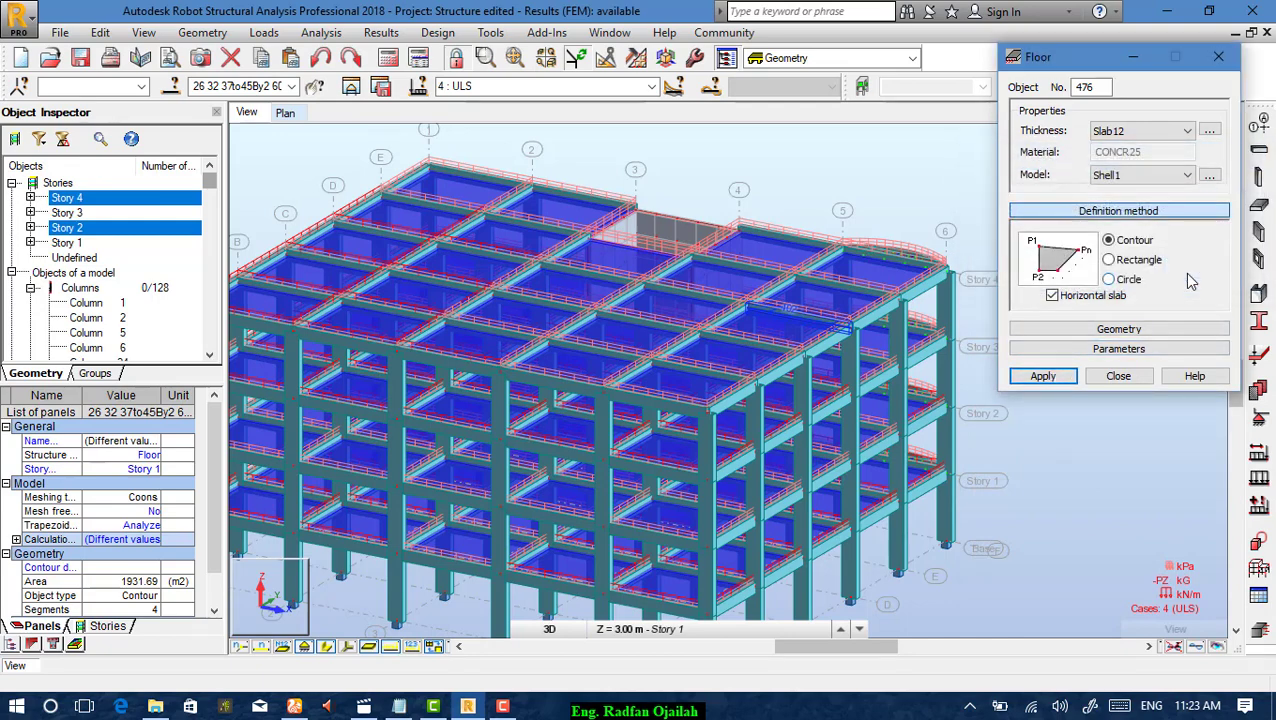
click(1128, 262)
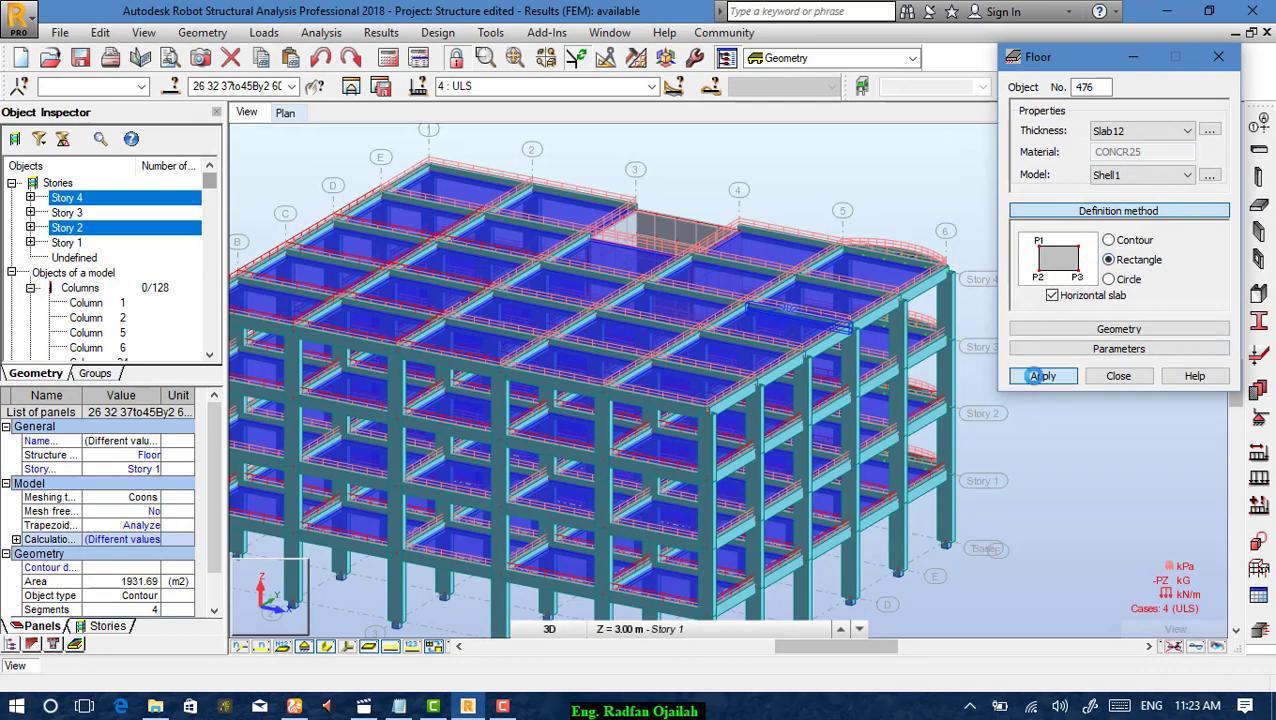
click(1040, 376)
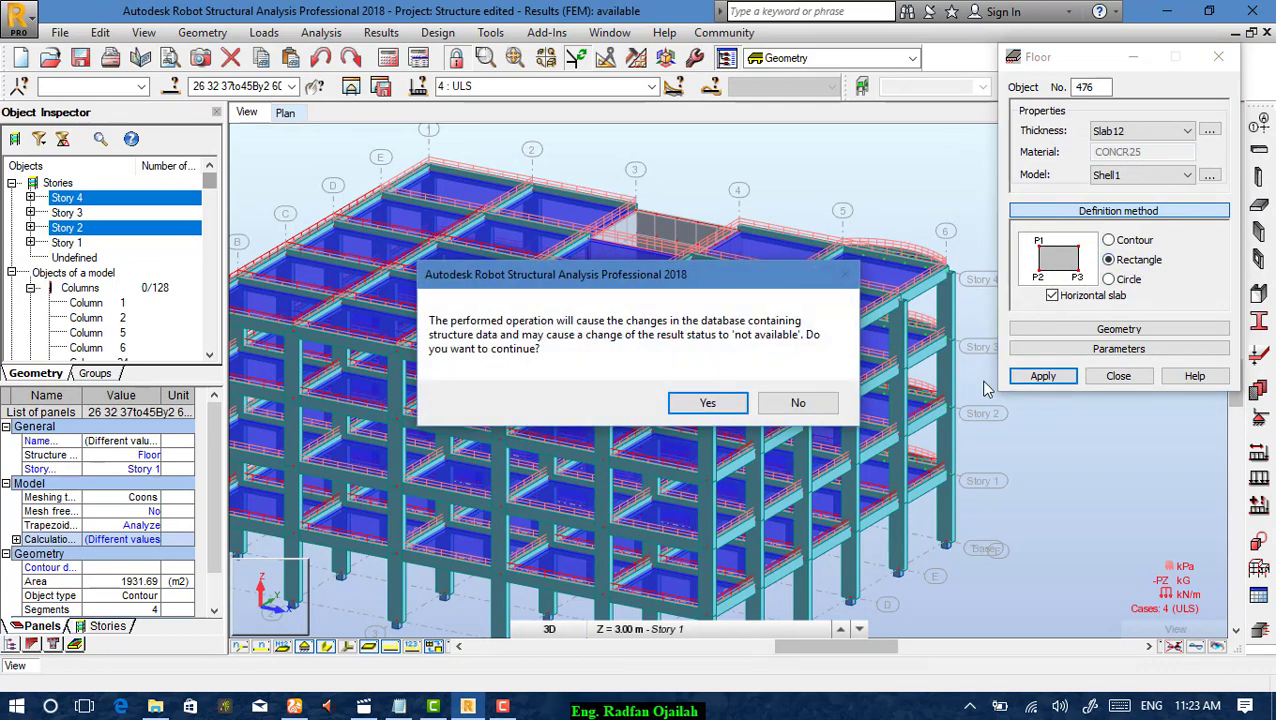
click(707, 404)
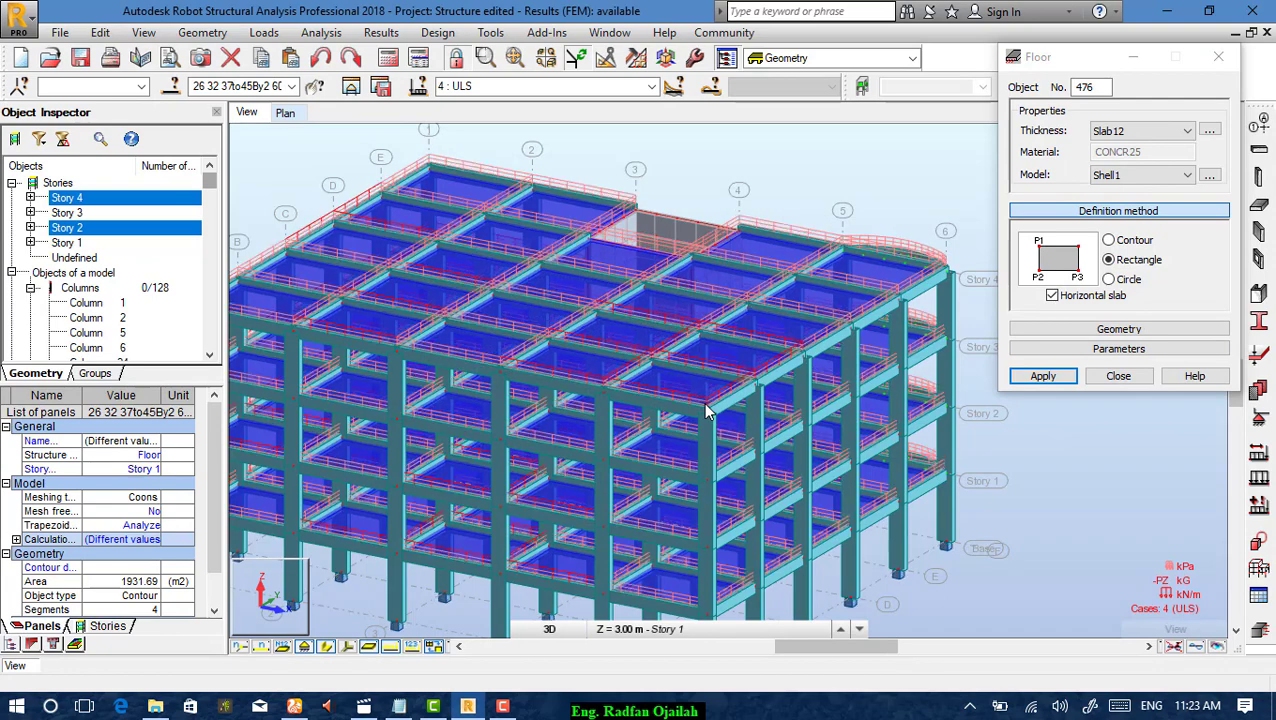
click(1124, 374)
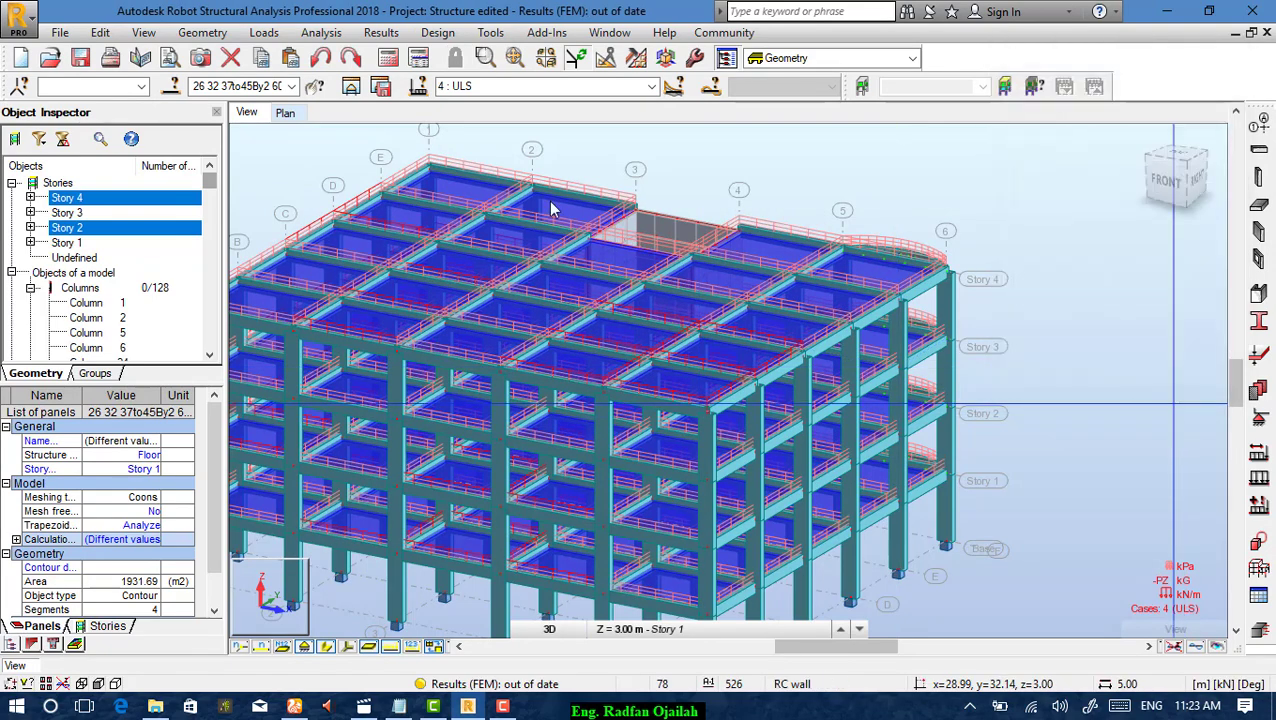
Rerun the structural calculations, dismiss the calculation messages, and clear the slab selection.
click(389, 60)
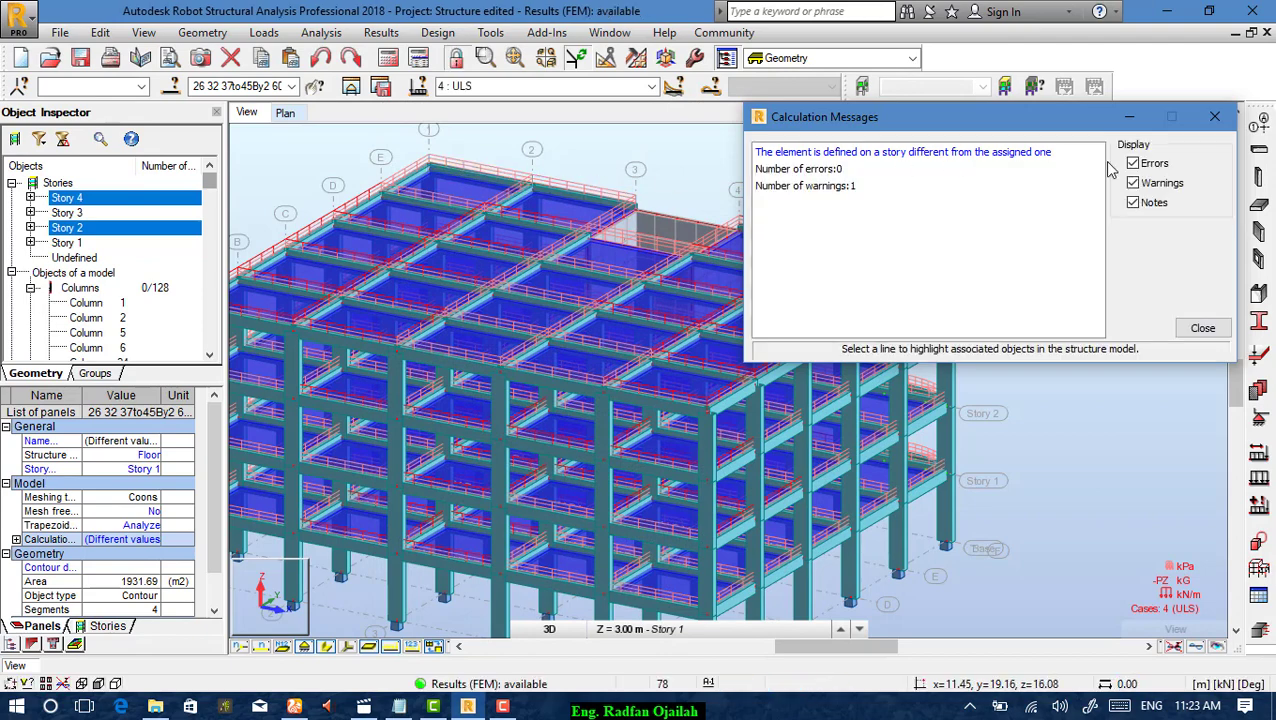
click(1215, 117)
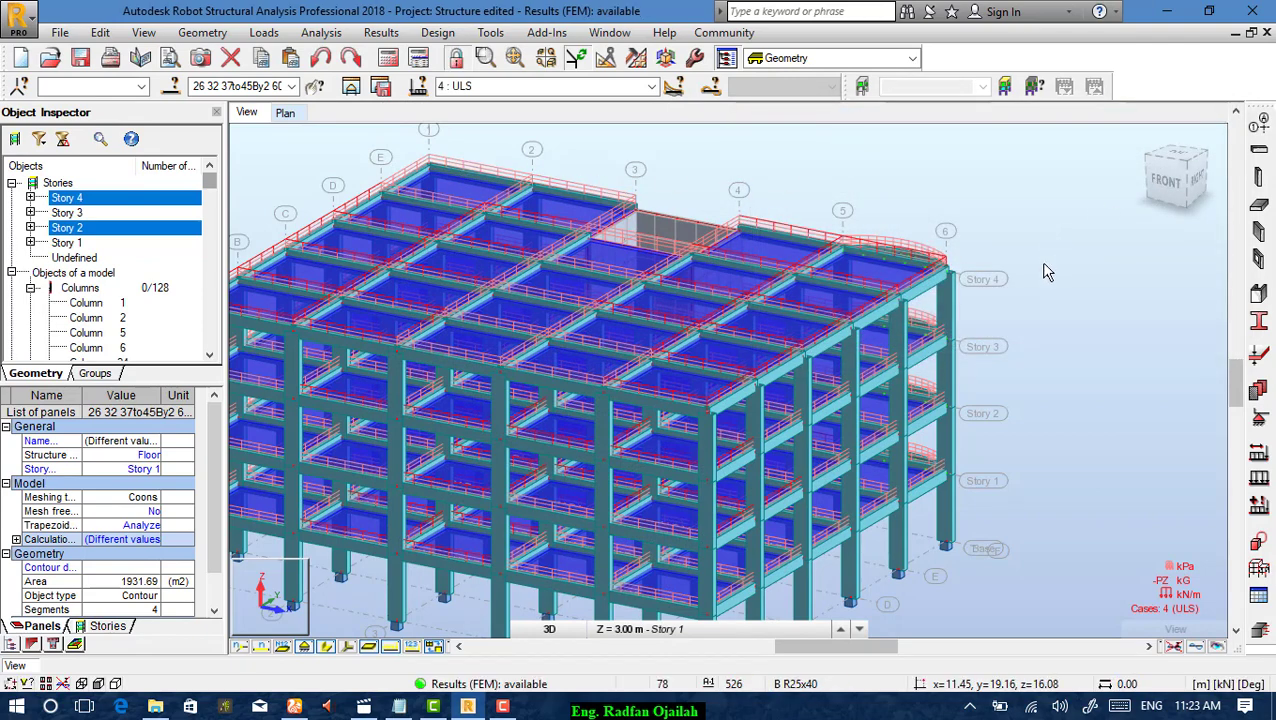
click(1088, 306)
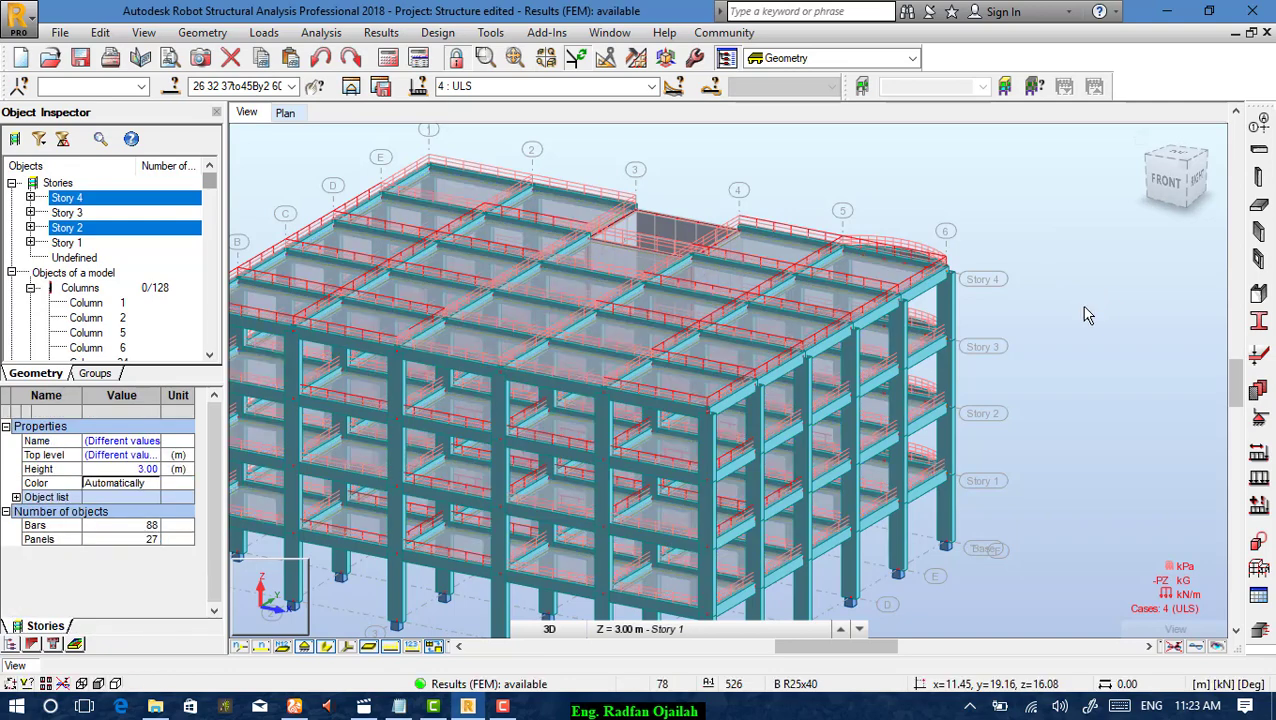
Show the Story 3 plan and turn on the display of load distribution regions for its slabs.
click(285, 118)
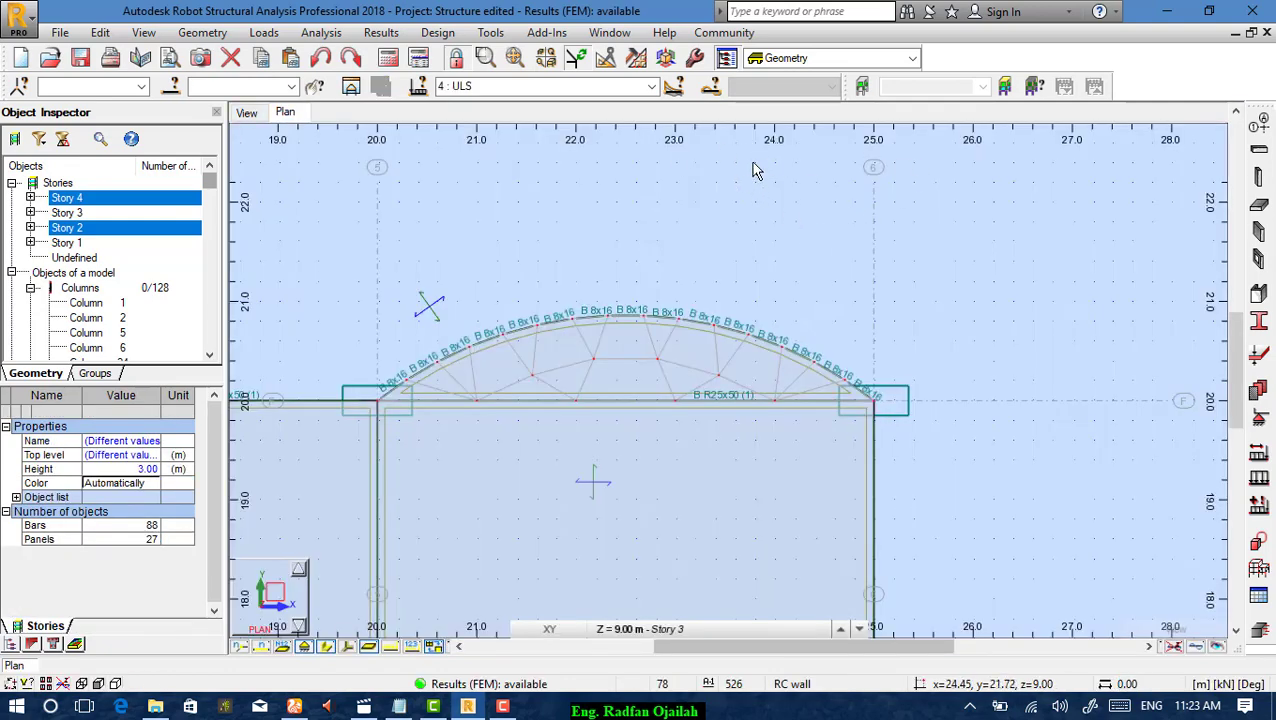
scroll(1000, 225, down, 5)
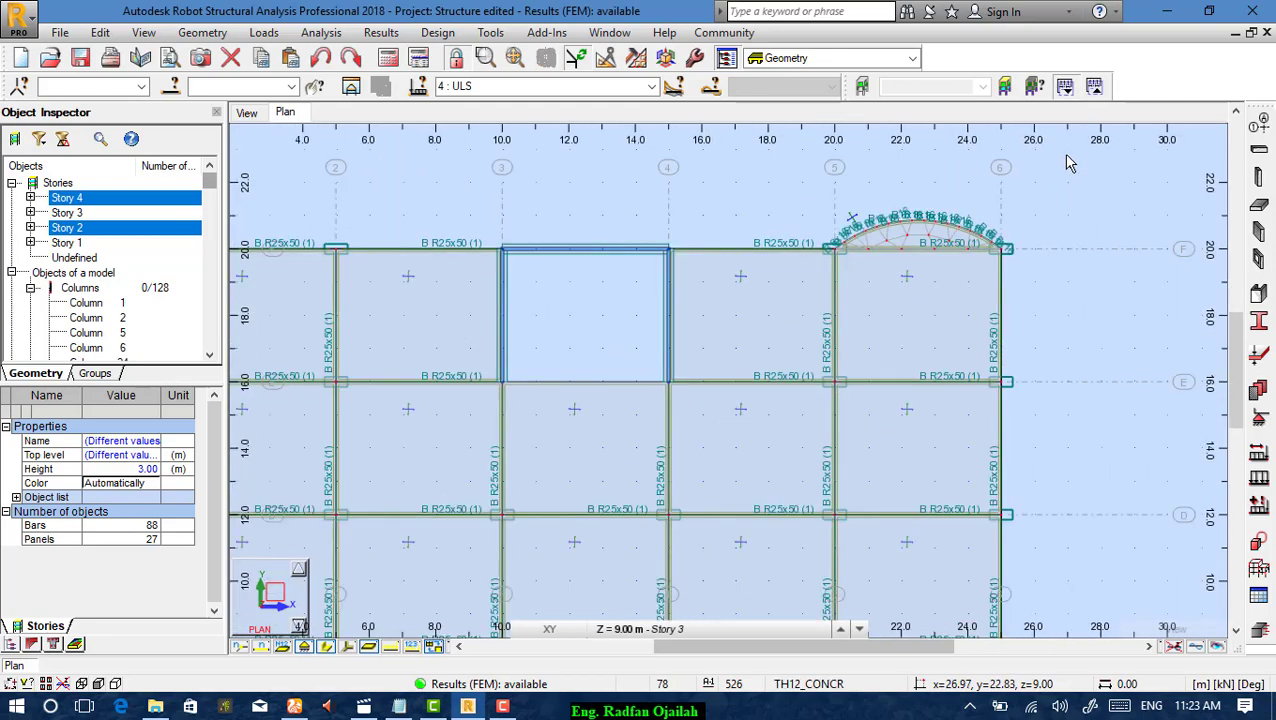
scroll(450, 190, up, 1)
right_click(274, 172)
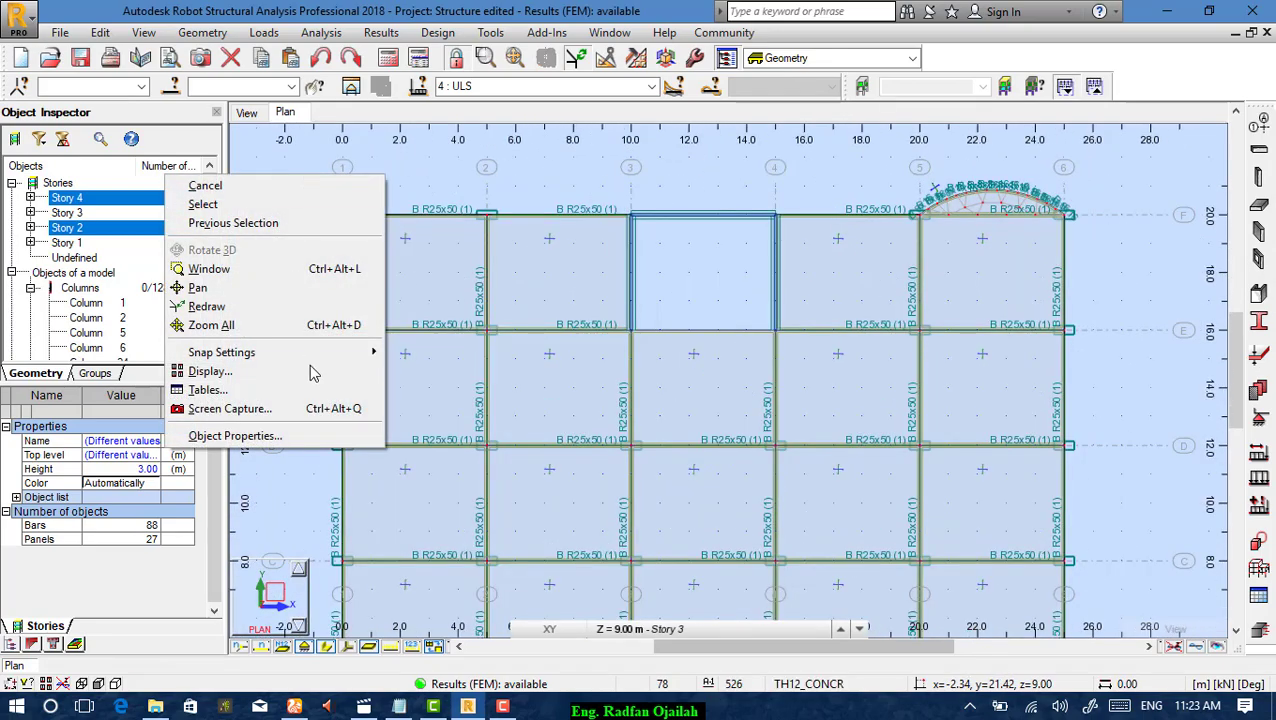
click(318, 371)
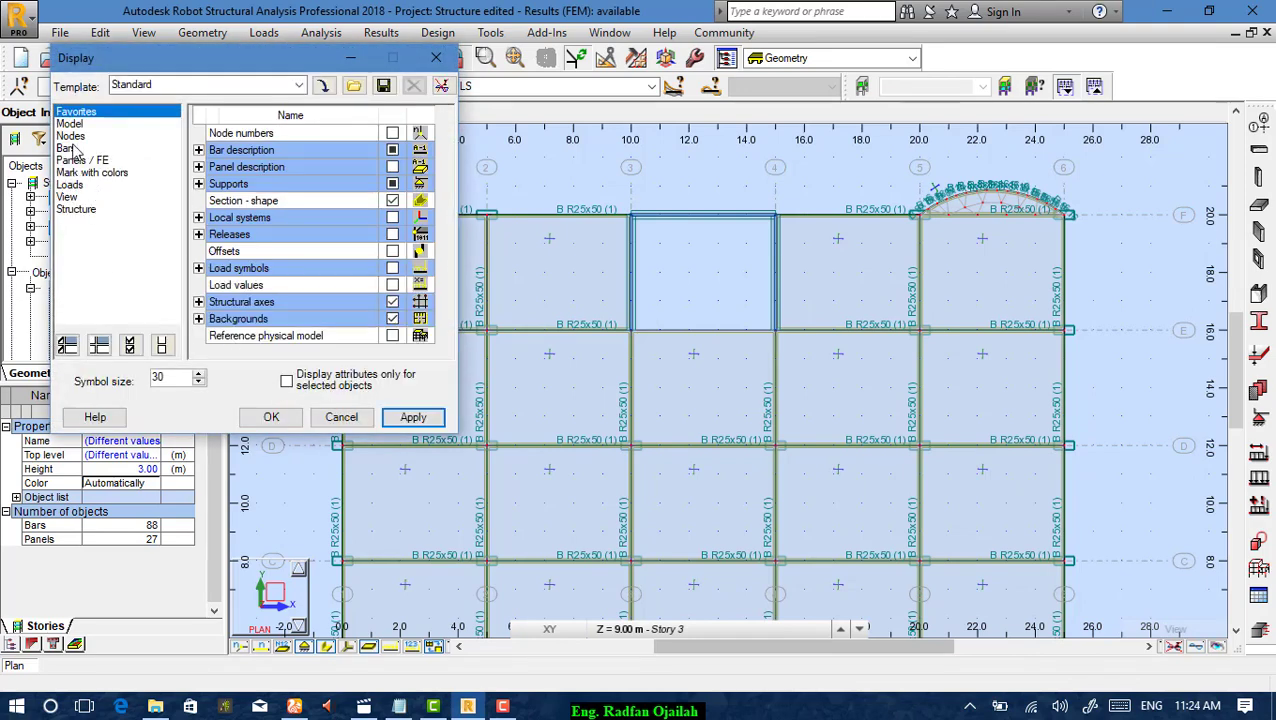
click(69, 185)
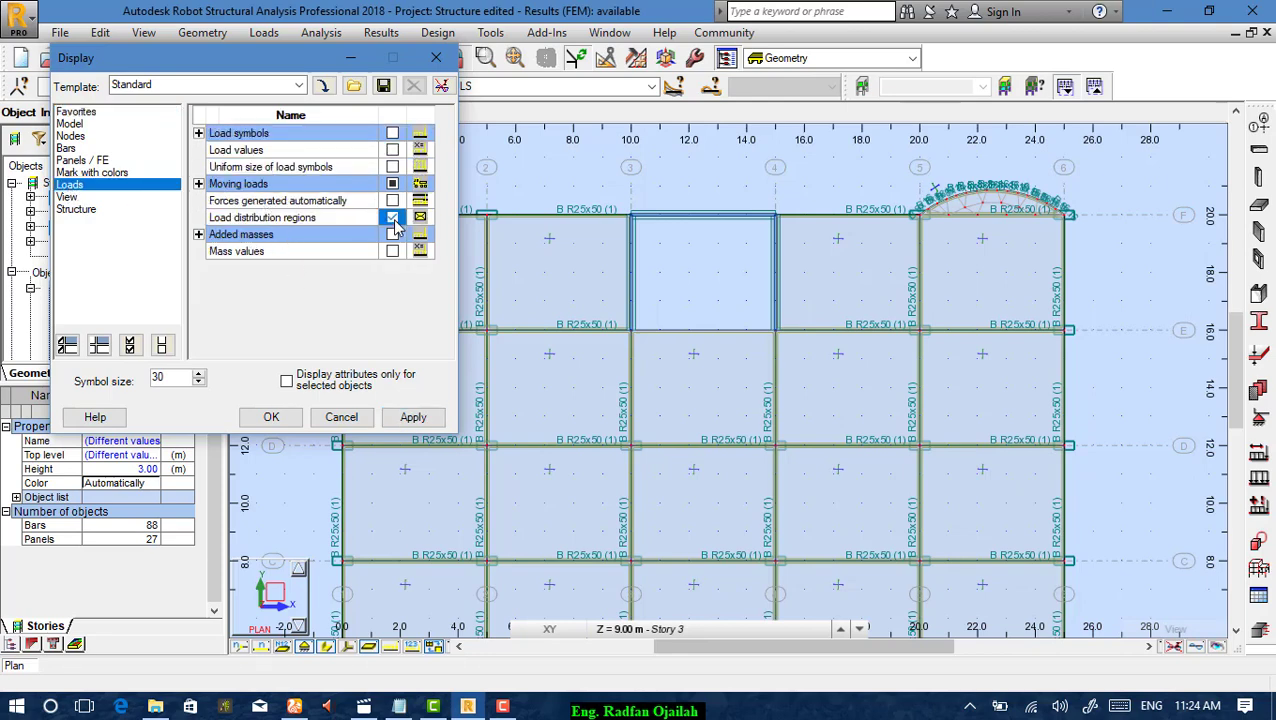
click(413, 417)
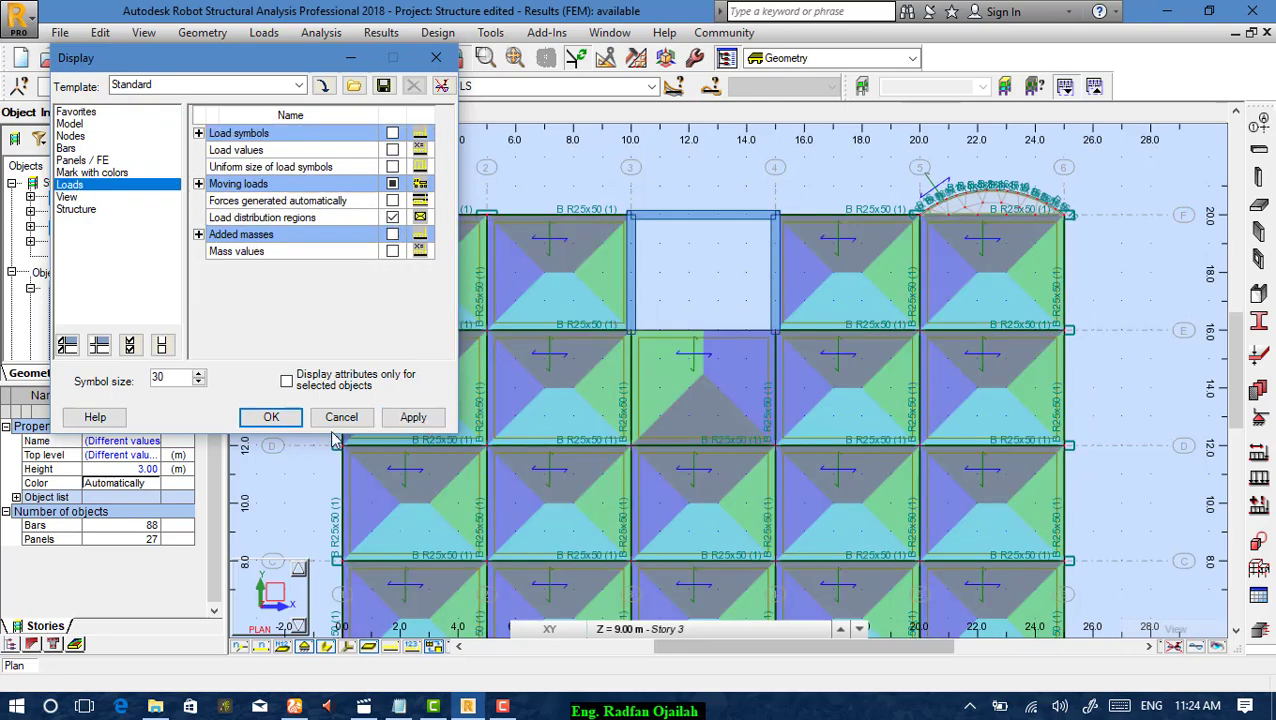
click(271, 418)
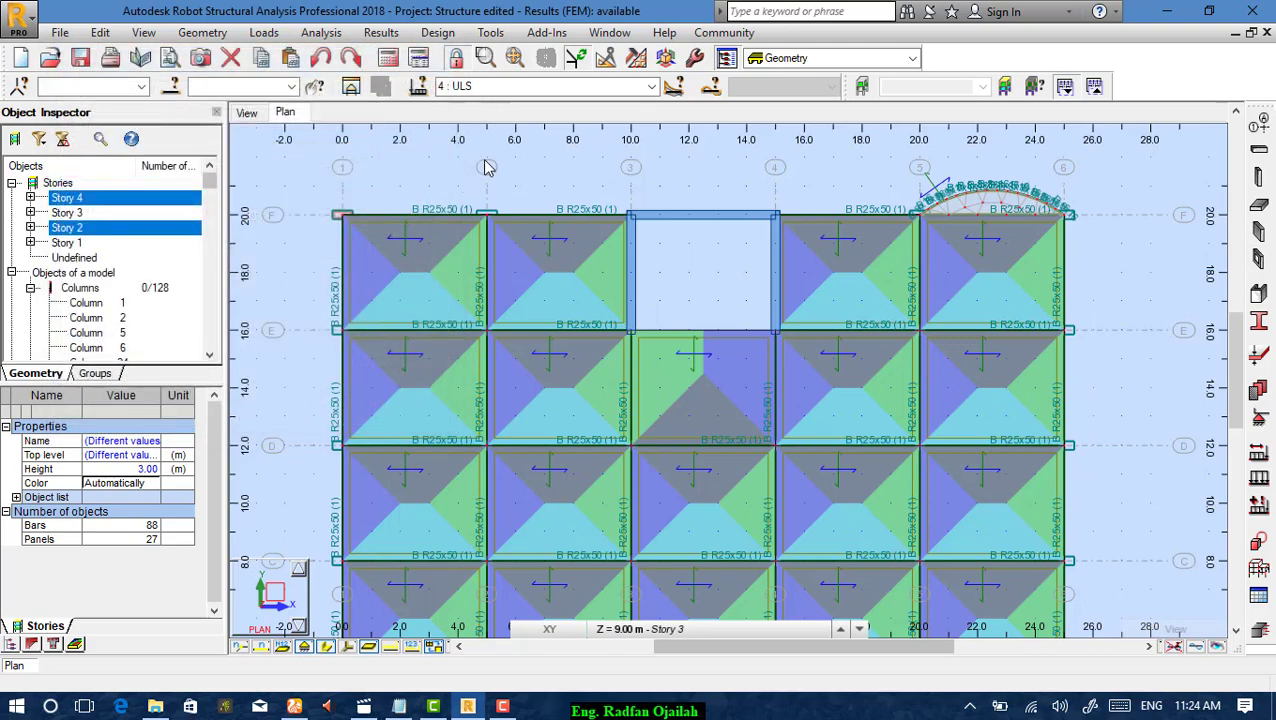
Turn on the display of automatically generated forces in the 3D view of the building.
scroll(486, 167, down, 3)
scroll(548, 356, up, 4)
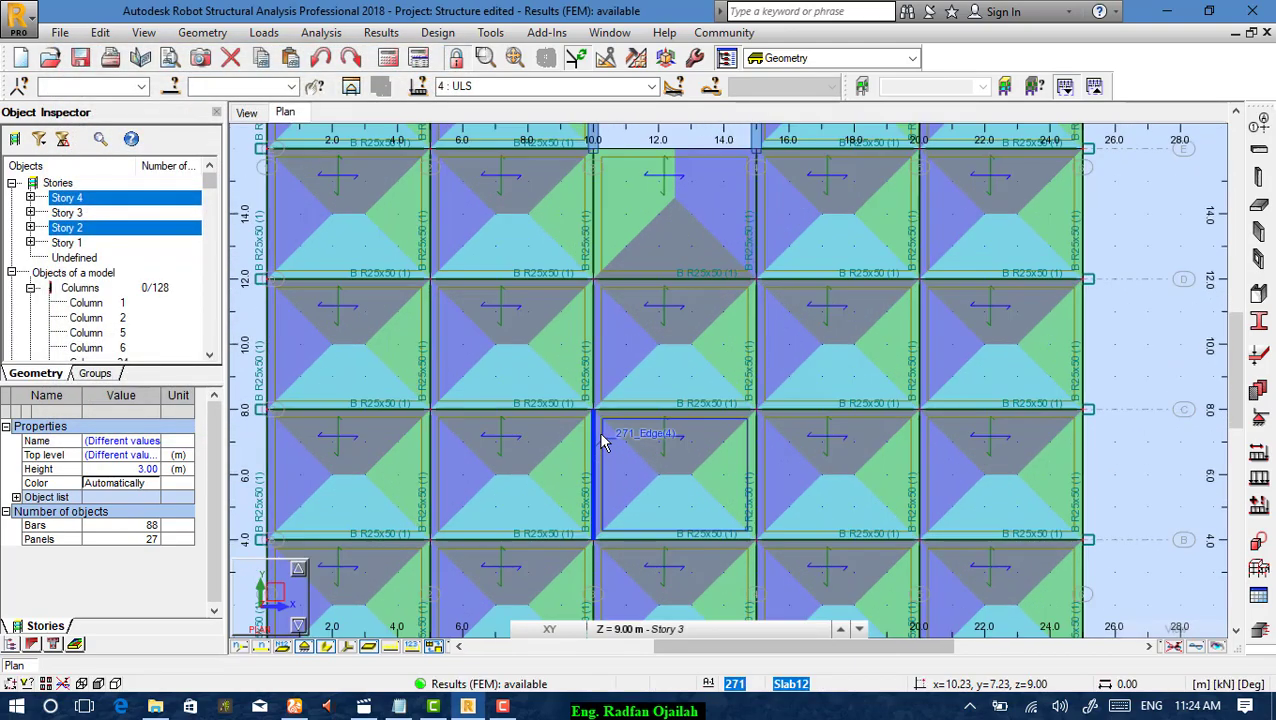
scroll(601, 441, down, 2)
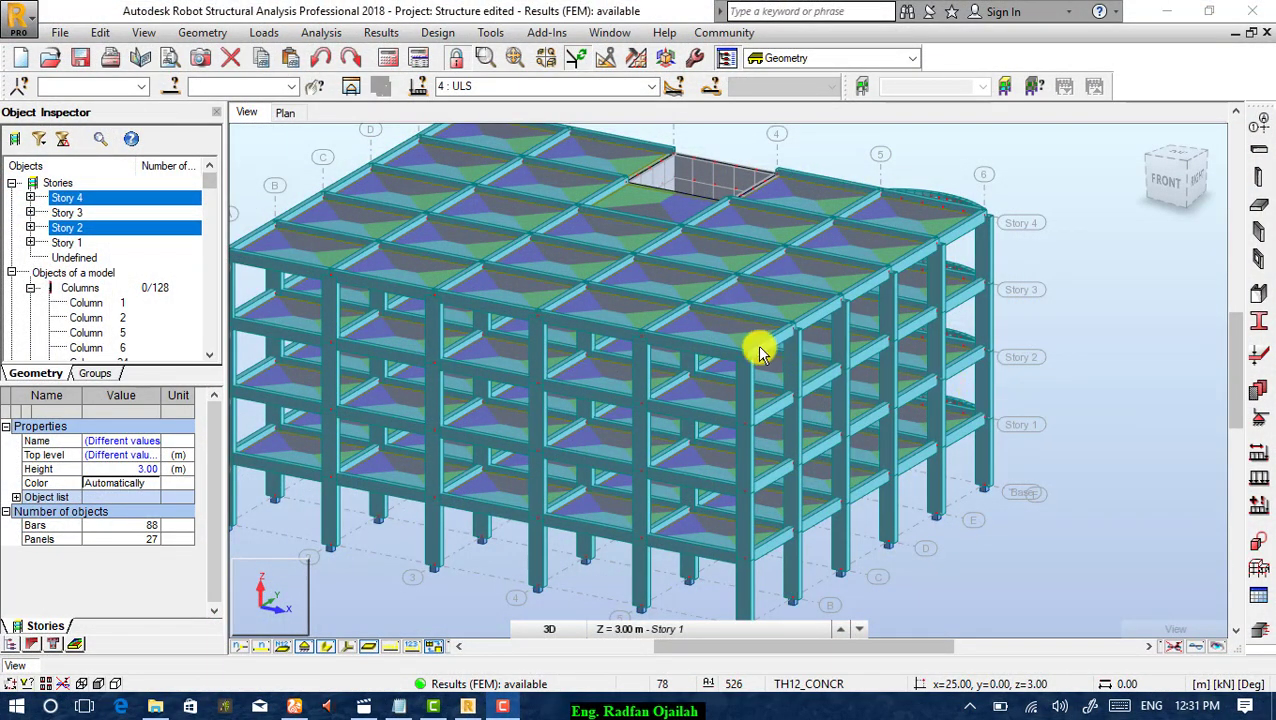
right_click(288, 157)
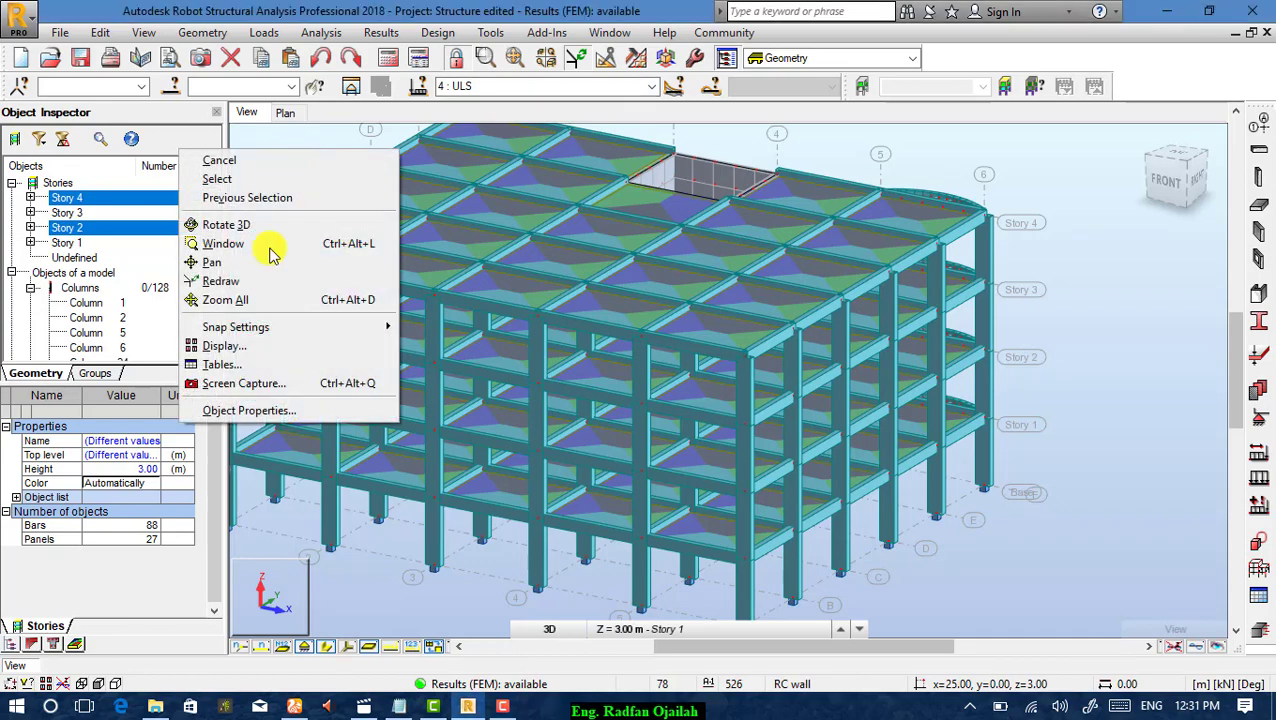
click(250, 345)
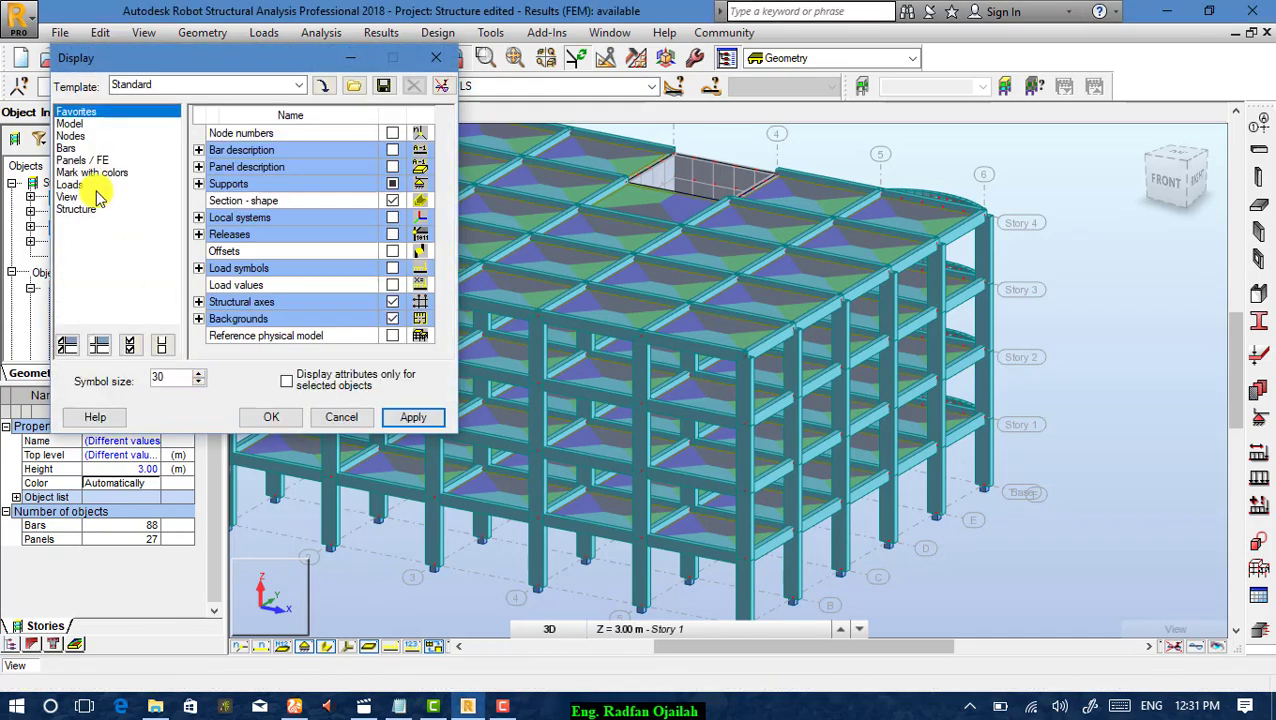
click(70, 185)
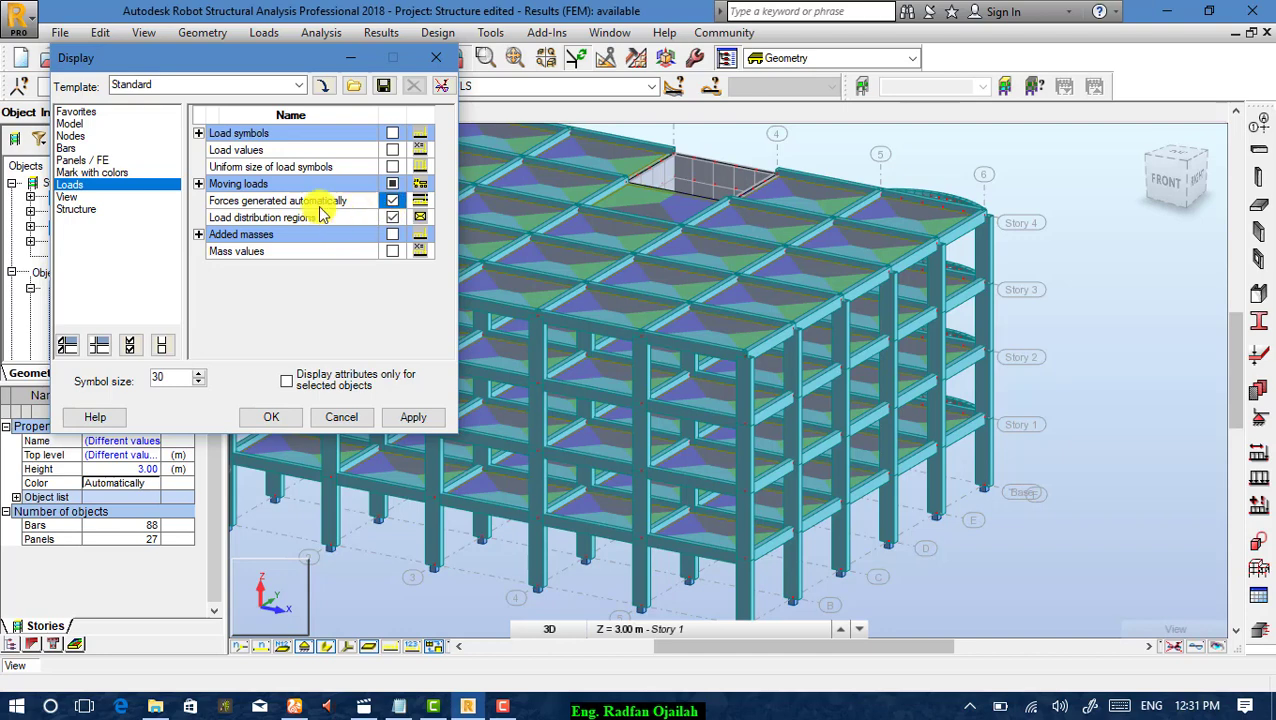
click(422, 424)
click(268, 419)
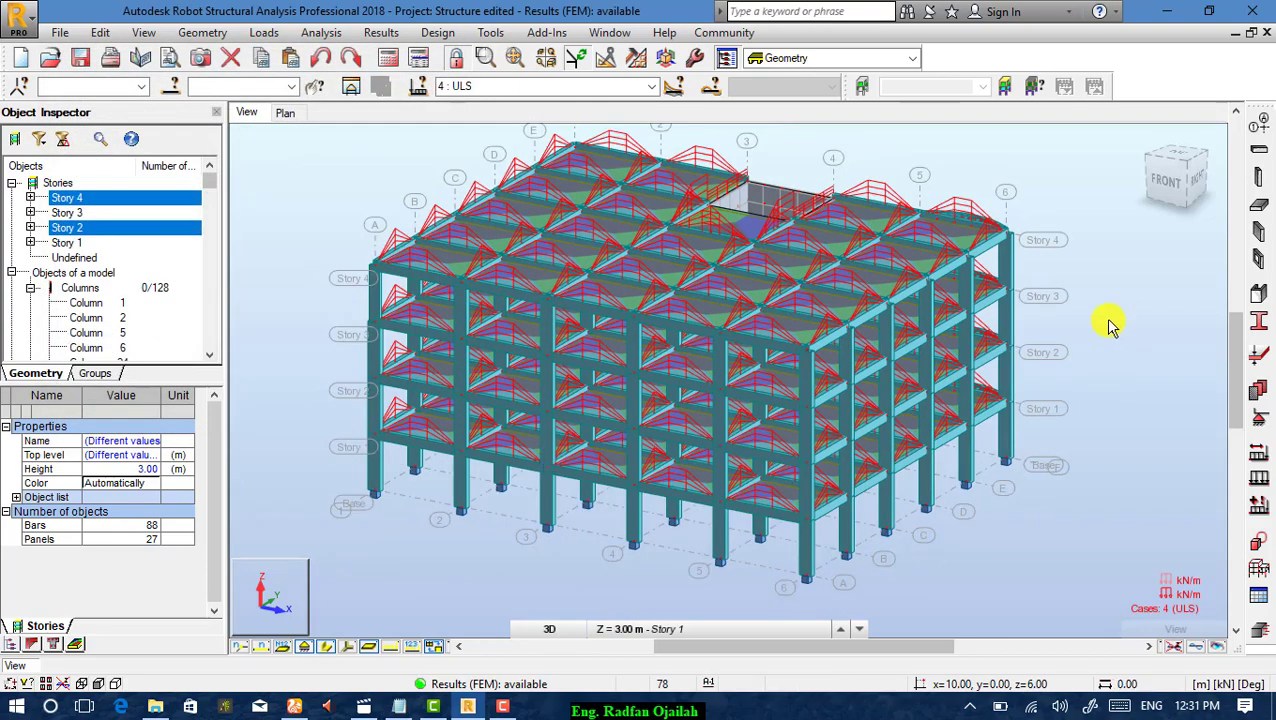
Examine the automatically generated forces on the beams across the roof and facades from different angles.
scroll(1060, 302, up, 2)
scroll(1023, 285, down, 1)
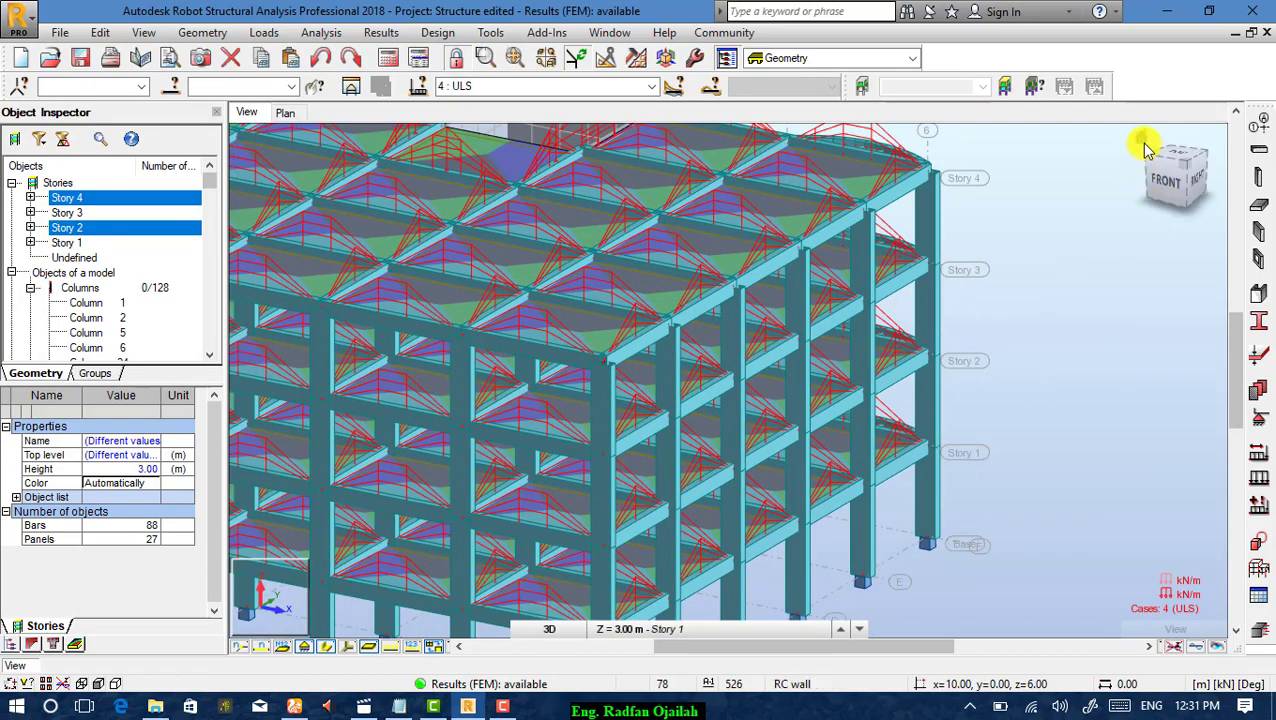
scroll(1147, 148, down, 3)
scroll(829, 396, up, 5)
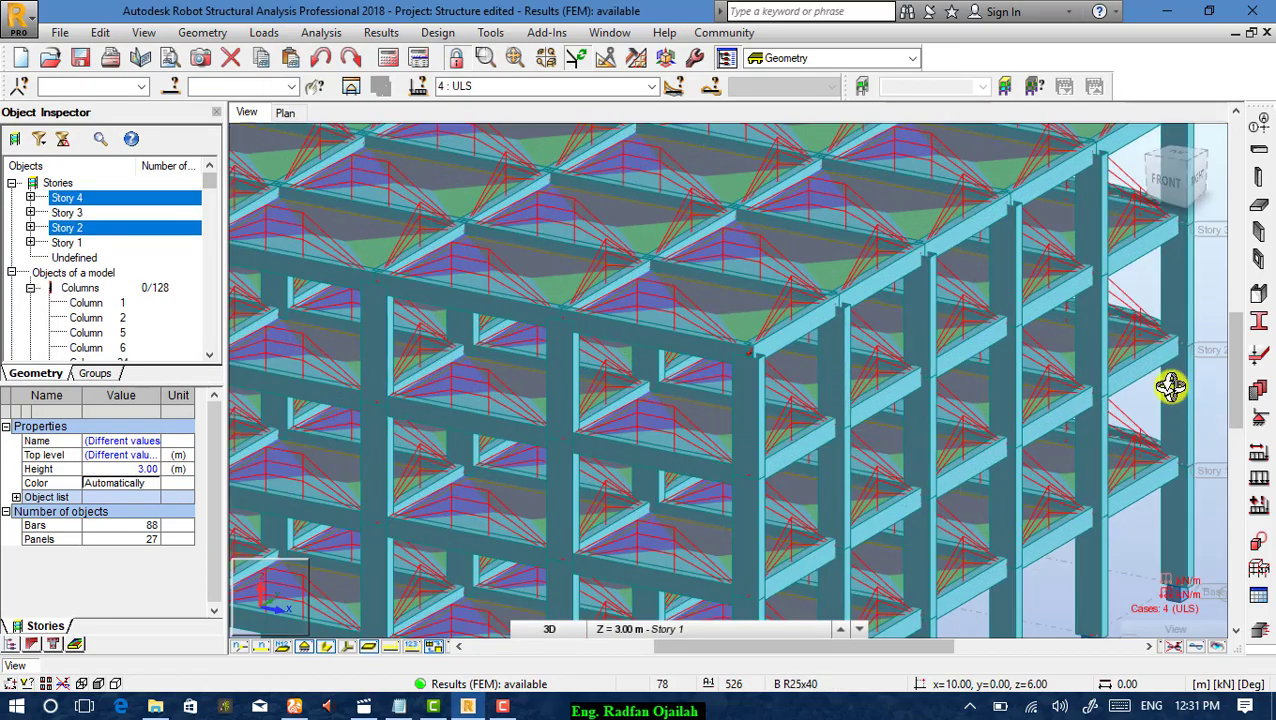
right_click(1217, 289)
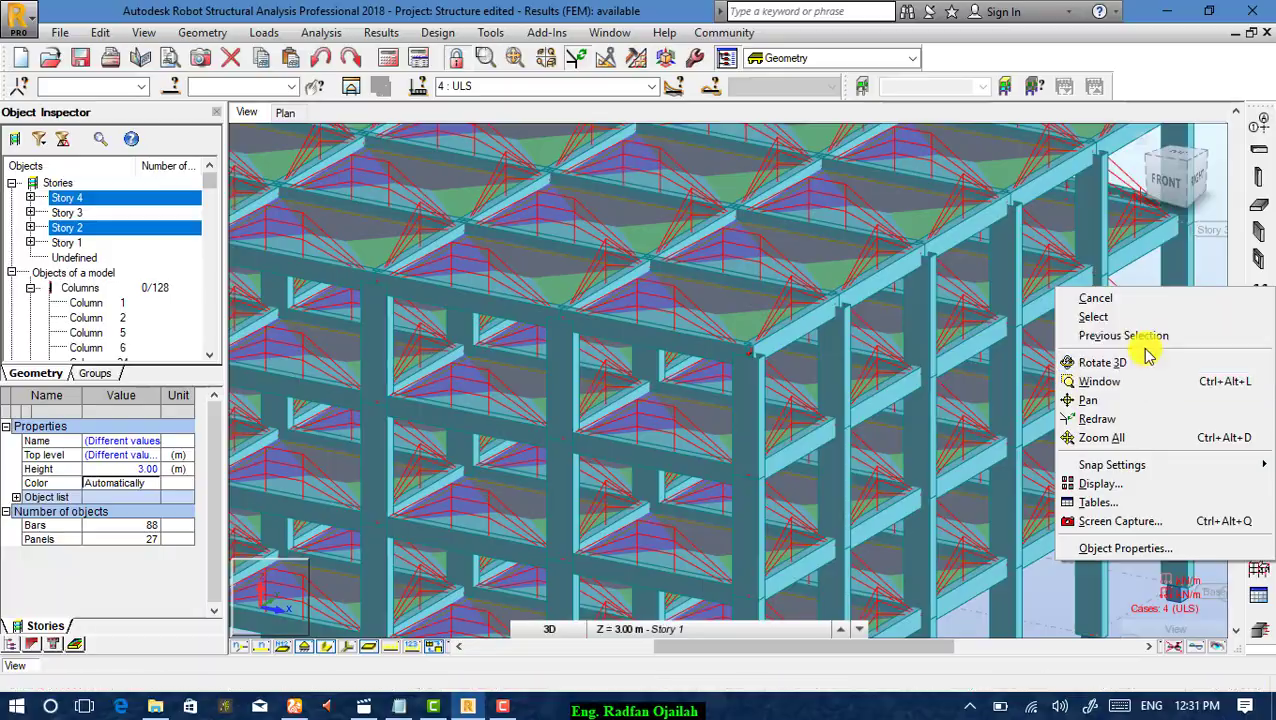
click(1142, 361)
drag(1125, 367, 1024, 351)
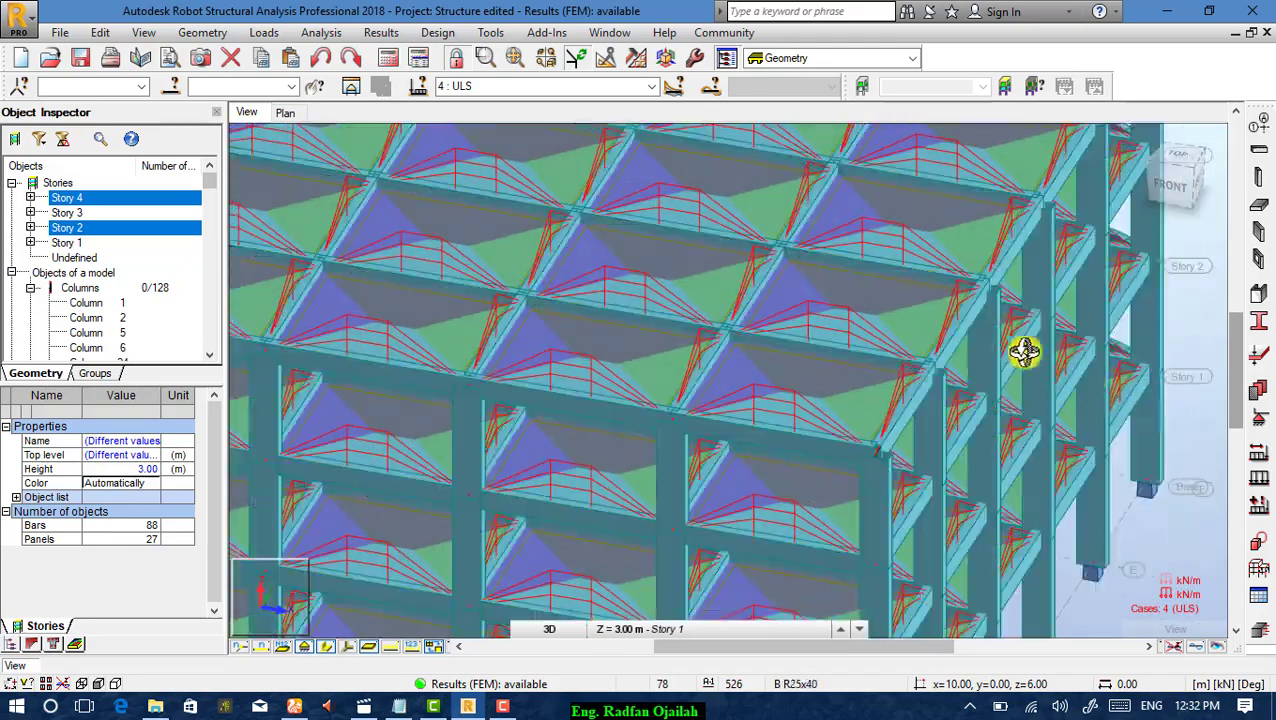
scroll(880, 251, down, 3)
scroll(873, 240, up, 2)
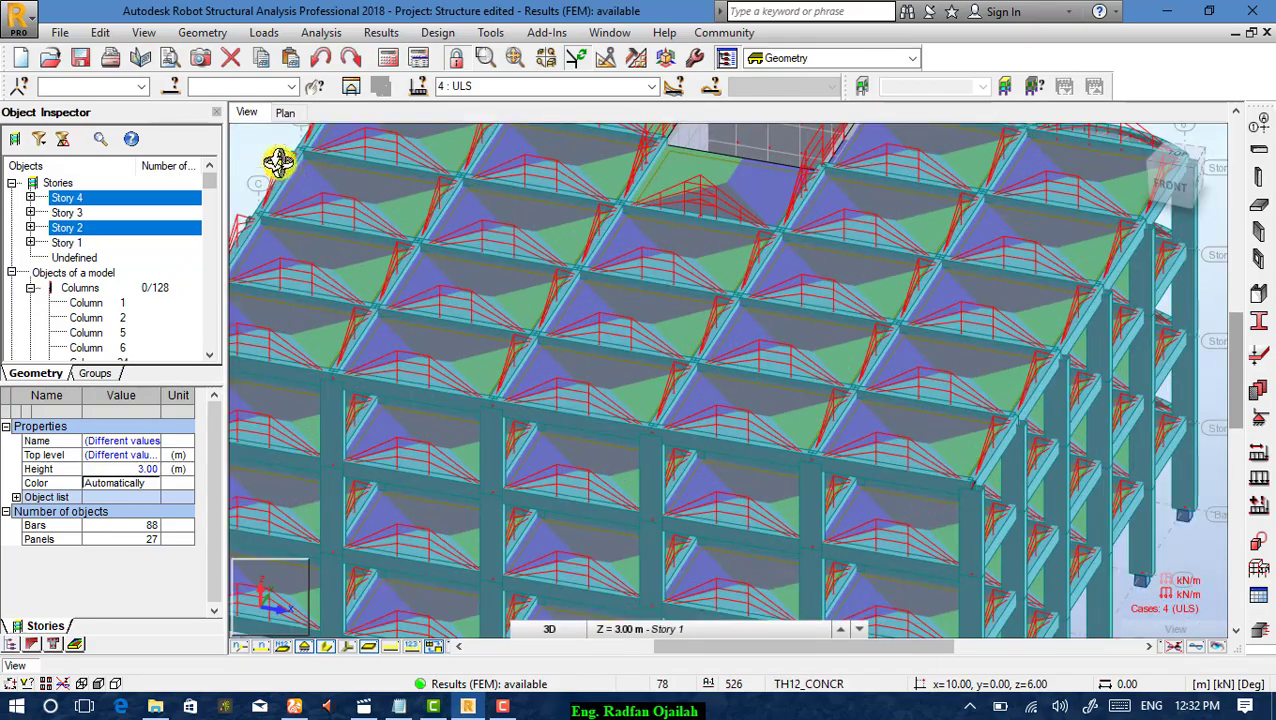
Turn off the display of automatically generated forces and load distribution regions, and restore the home view of the building.
right_click(380, 134)
click(238, 352)
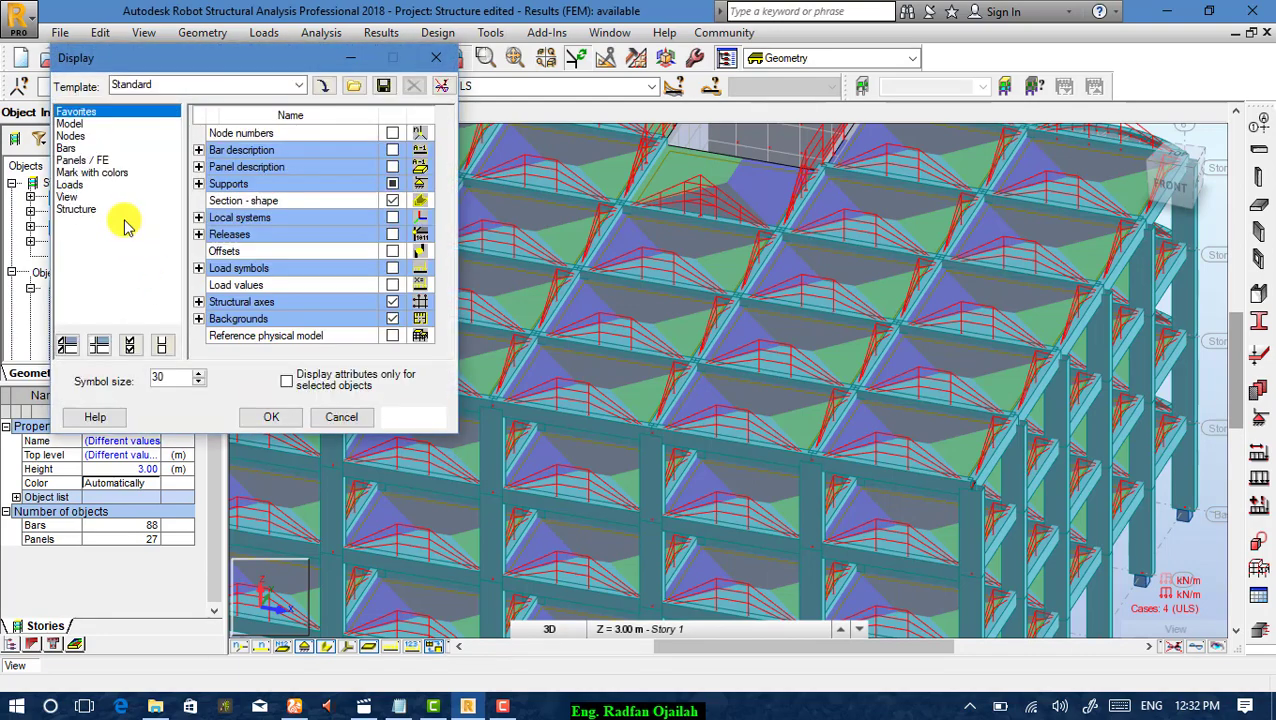
click(70, 184)
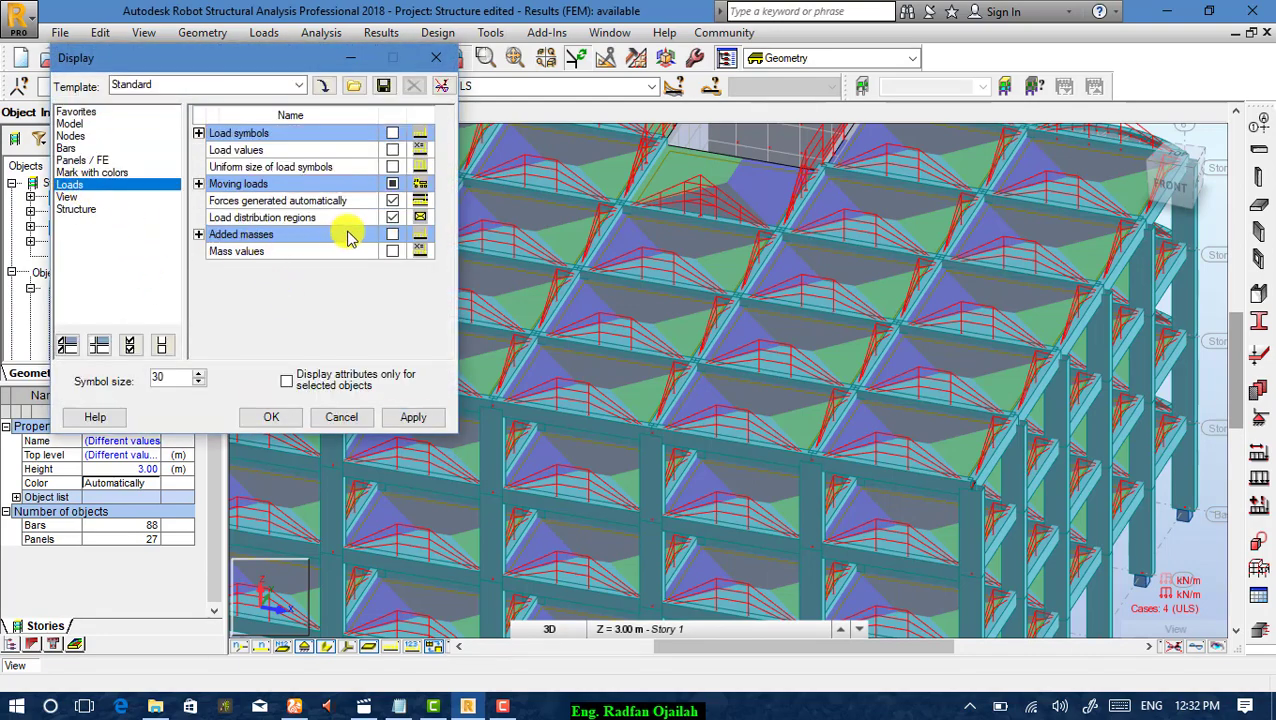
click(392, 216)
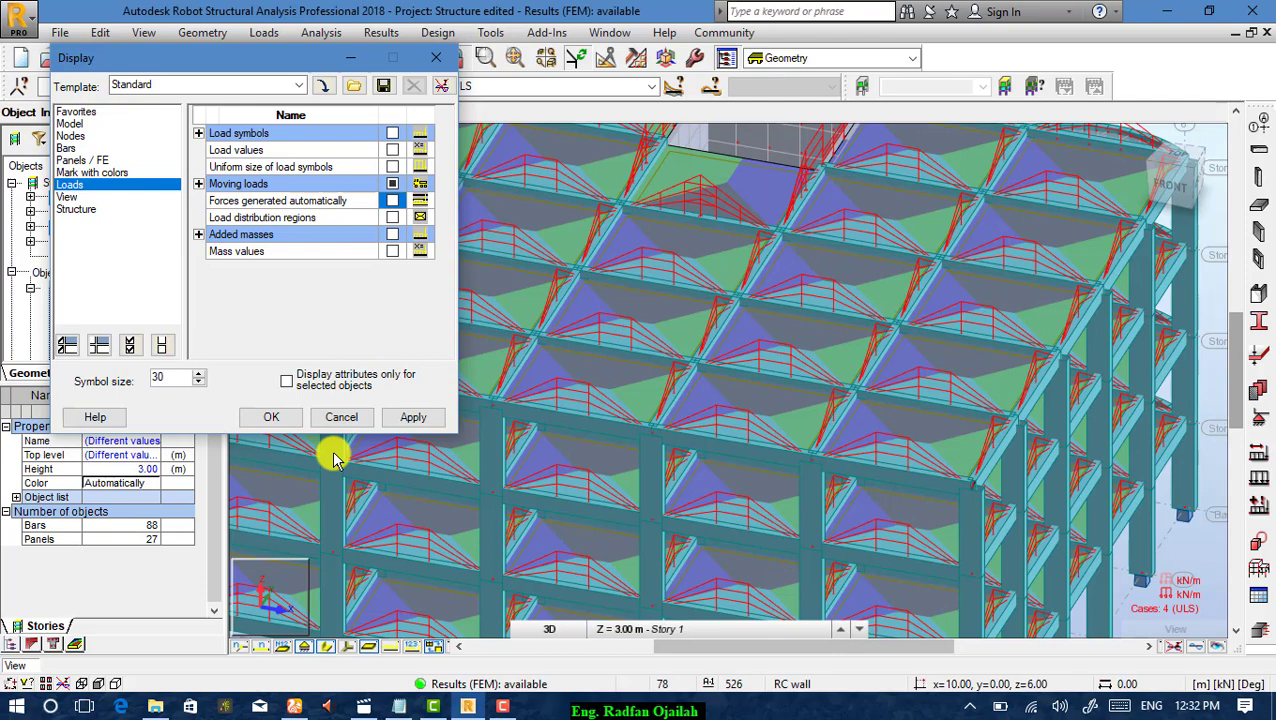
click(277, 417)
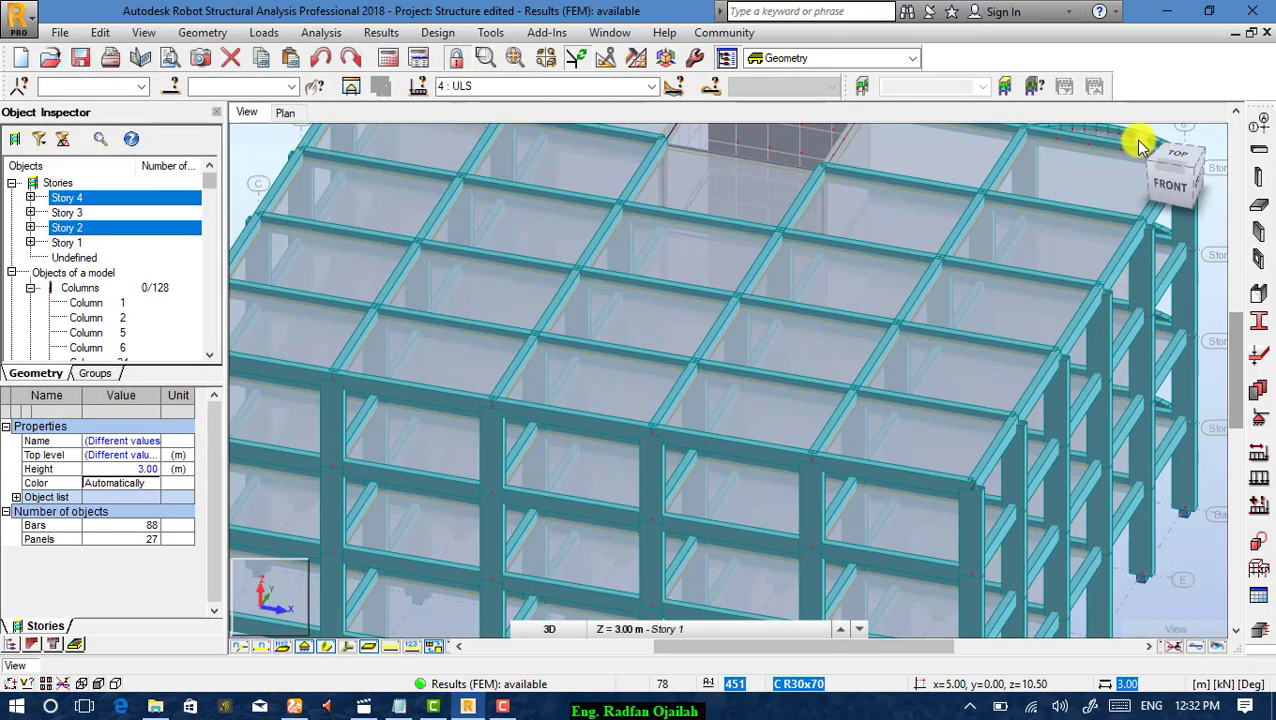
click(1132, 142)
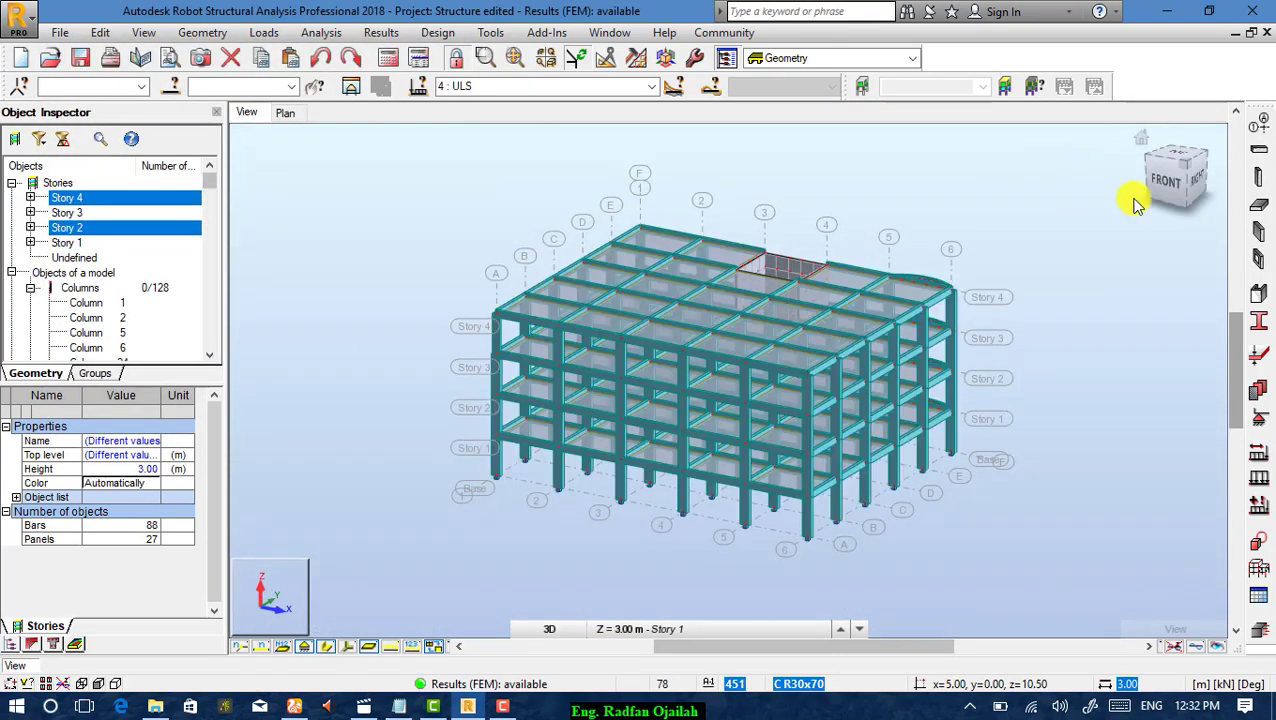
Select the Story 1 front beam between axes 5 and 6, and extend the selection to similar beams by cross-section.
click(787, 508)
scroll(787, 512, up, 3)
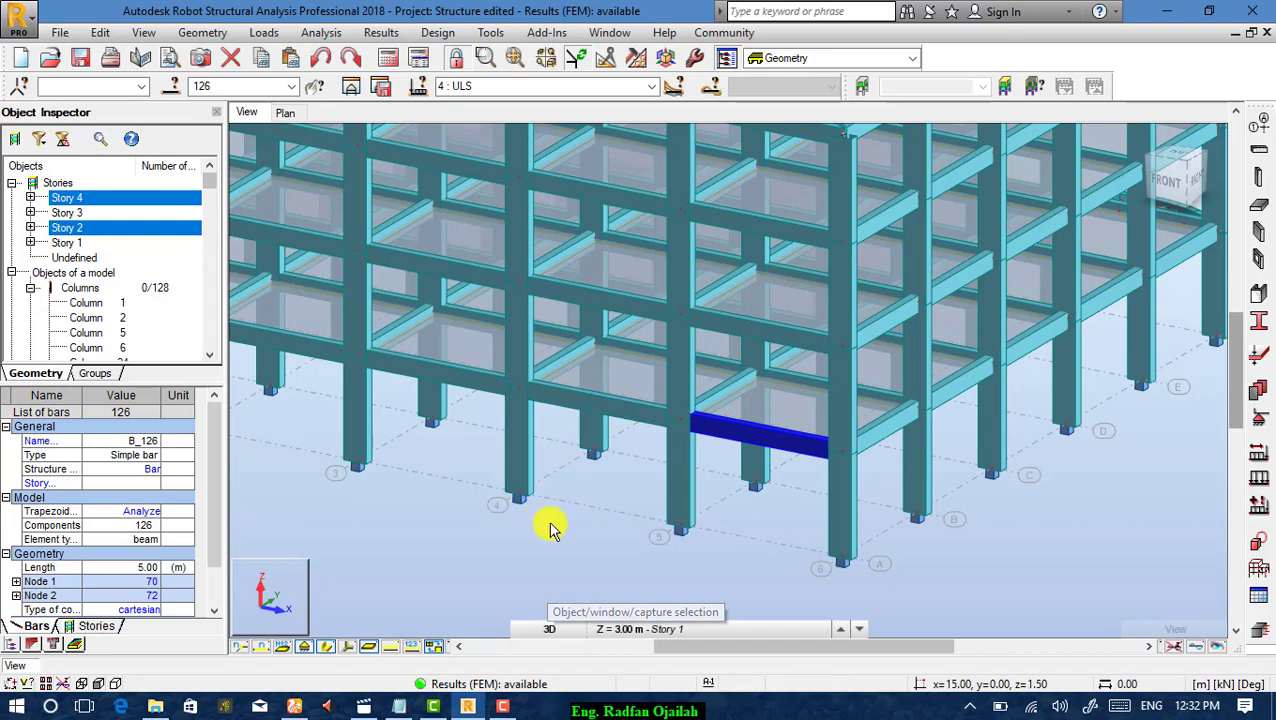
right_click(787, 443)
mouse_move(745, 378)
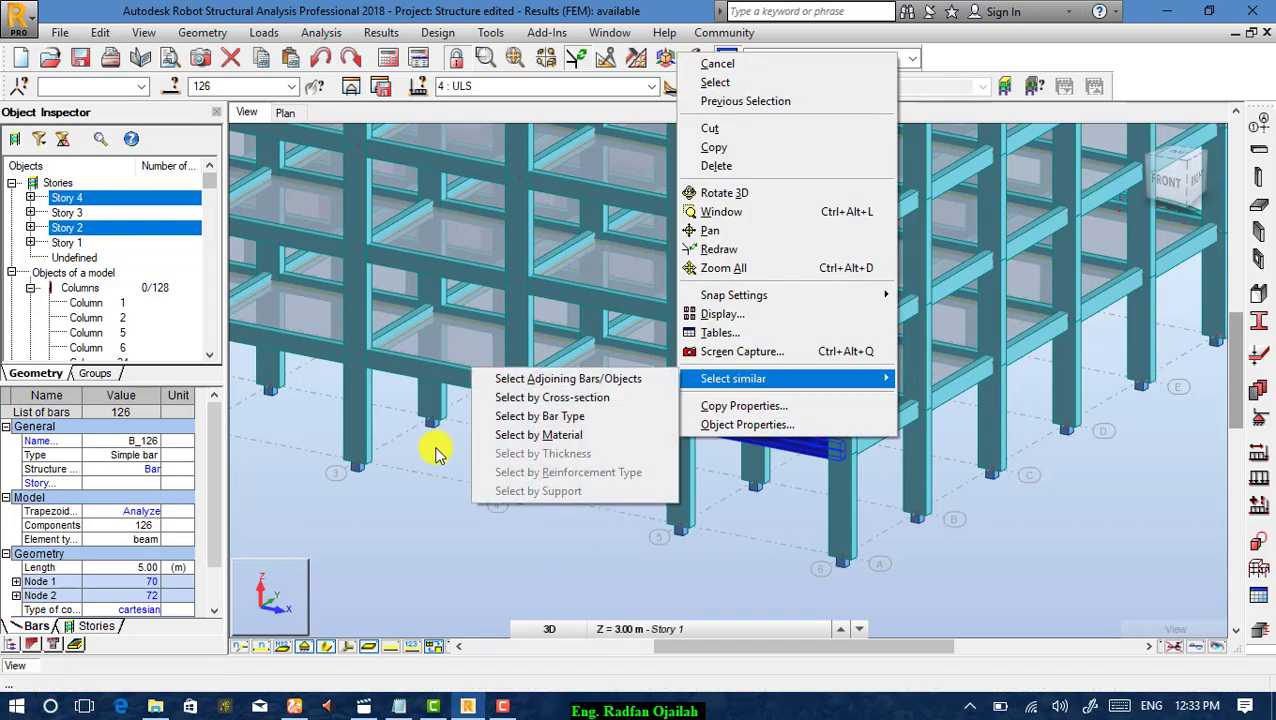
click(540, 397)
scroll(572, 458, down, 2)
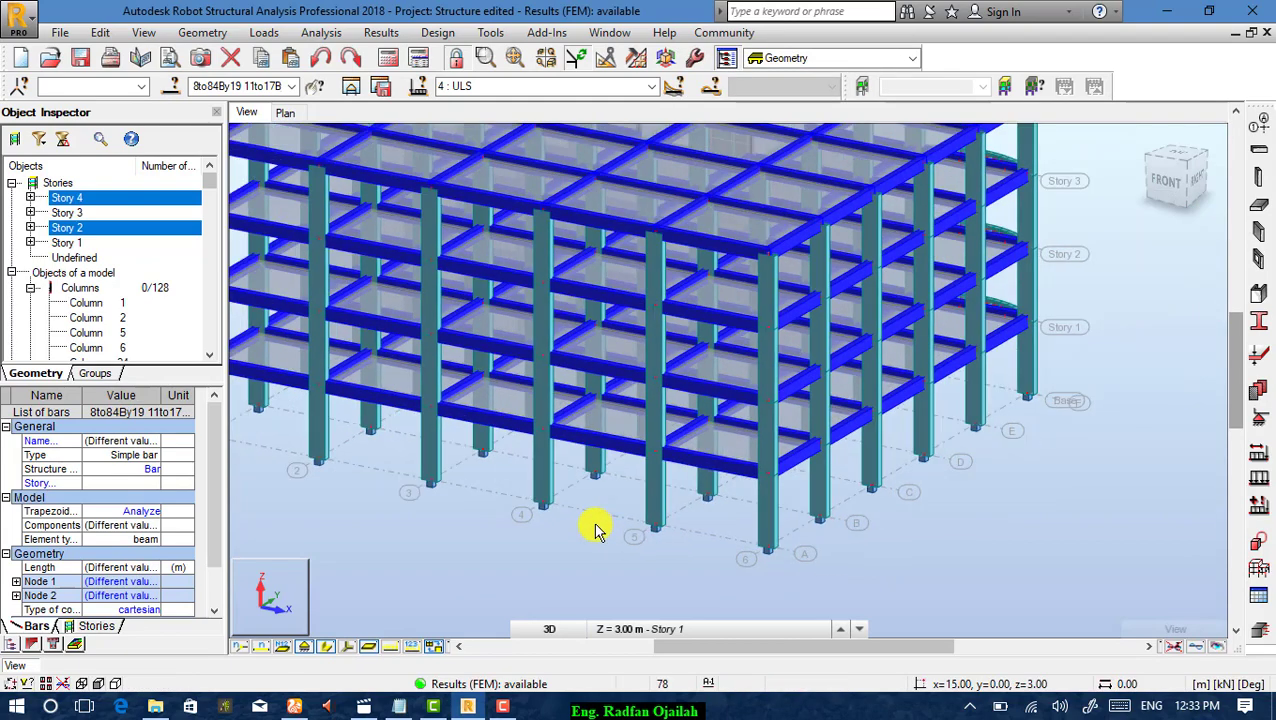
scroll(735, 480, up, 4)
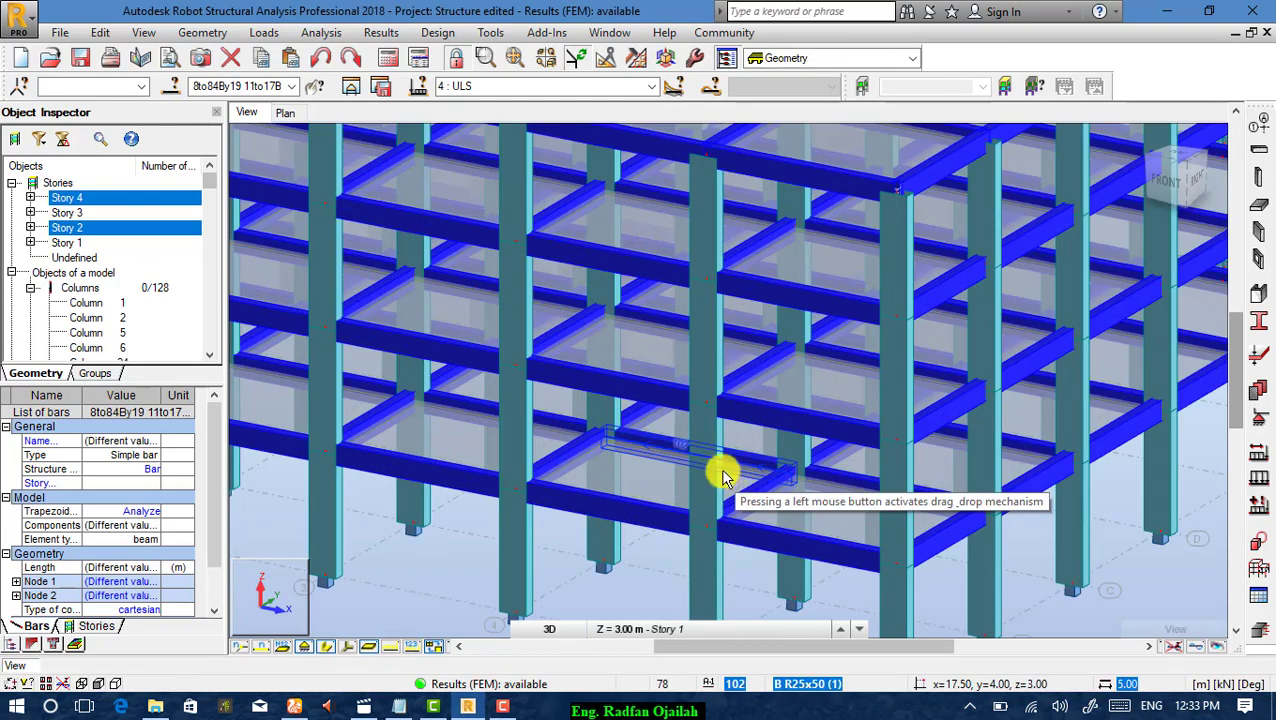
Set the front view, hide the section shapes, and isolate the selected beams in a separate view.
click(1165, 183)
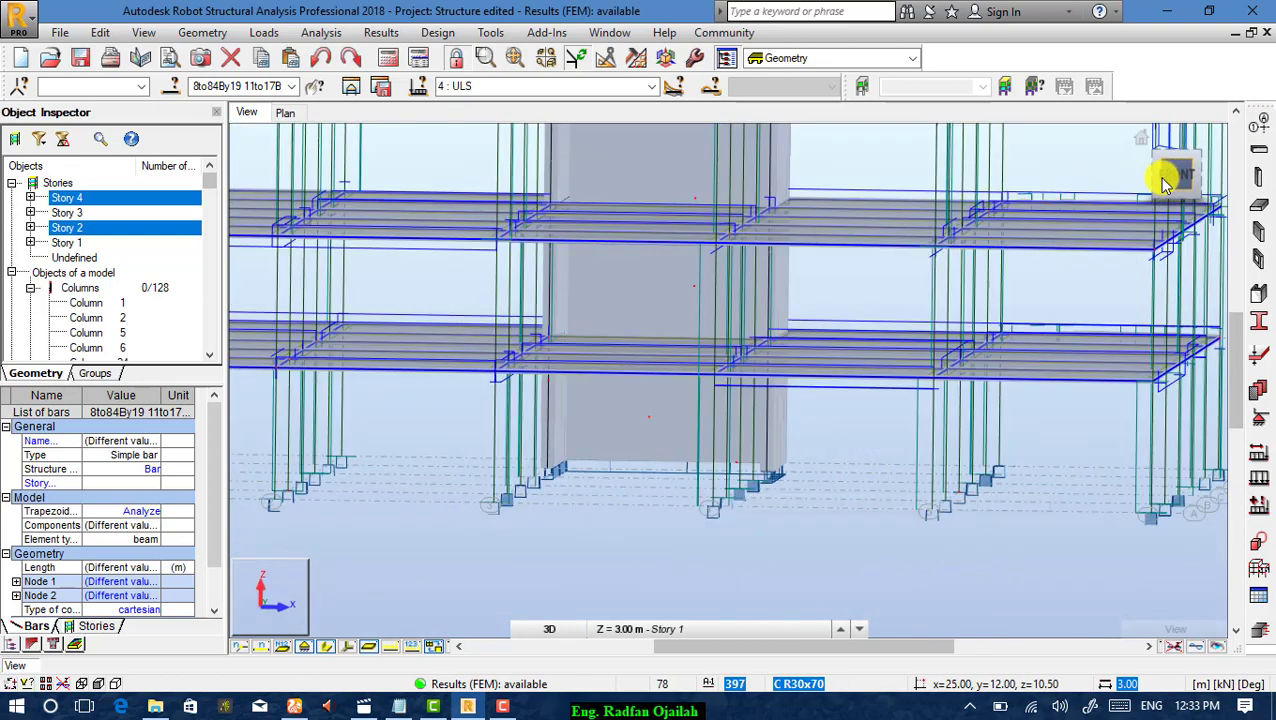
click(328, 650)
scroll(435, 535, down, 2)
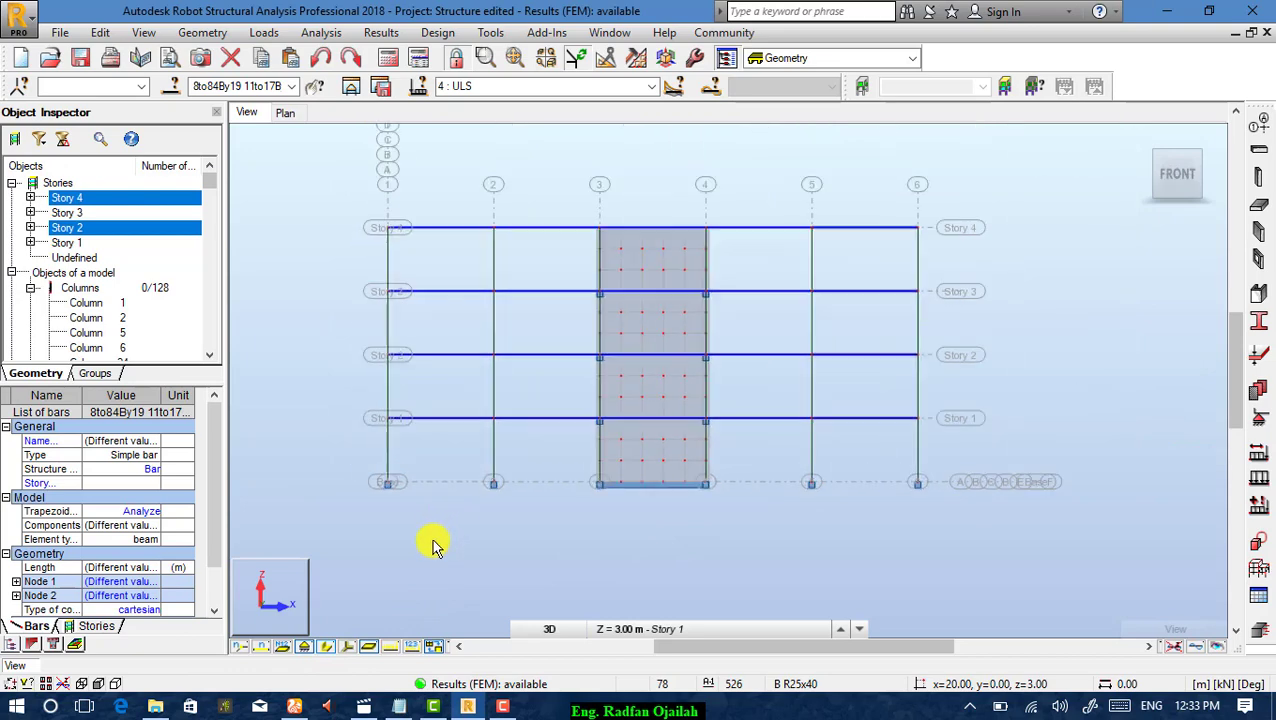
scroll(498, 336, up, 3)
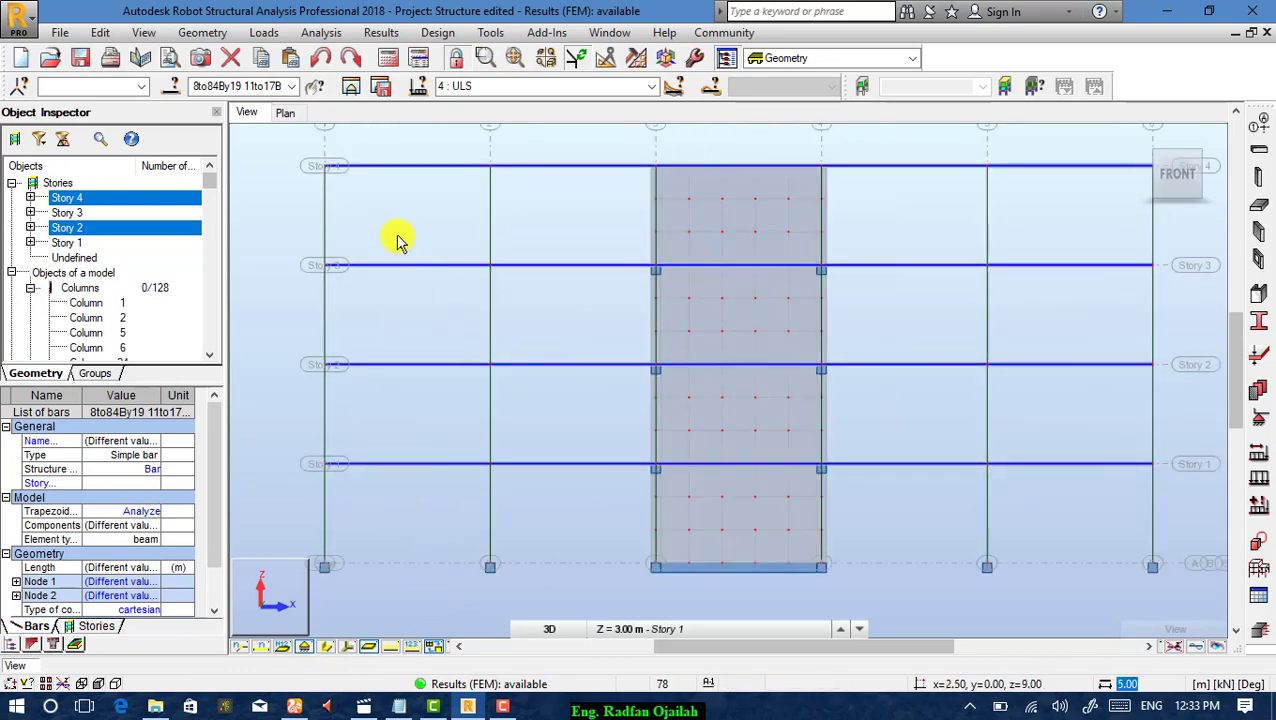
click(345, 90)
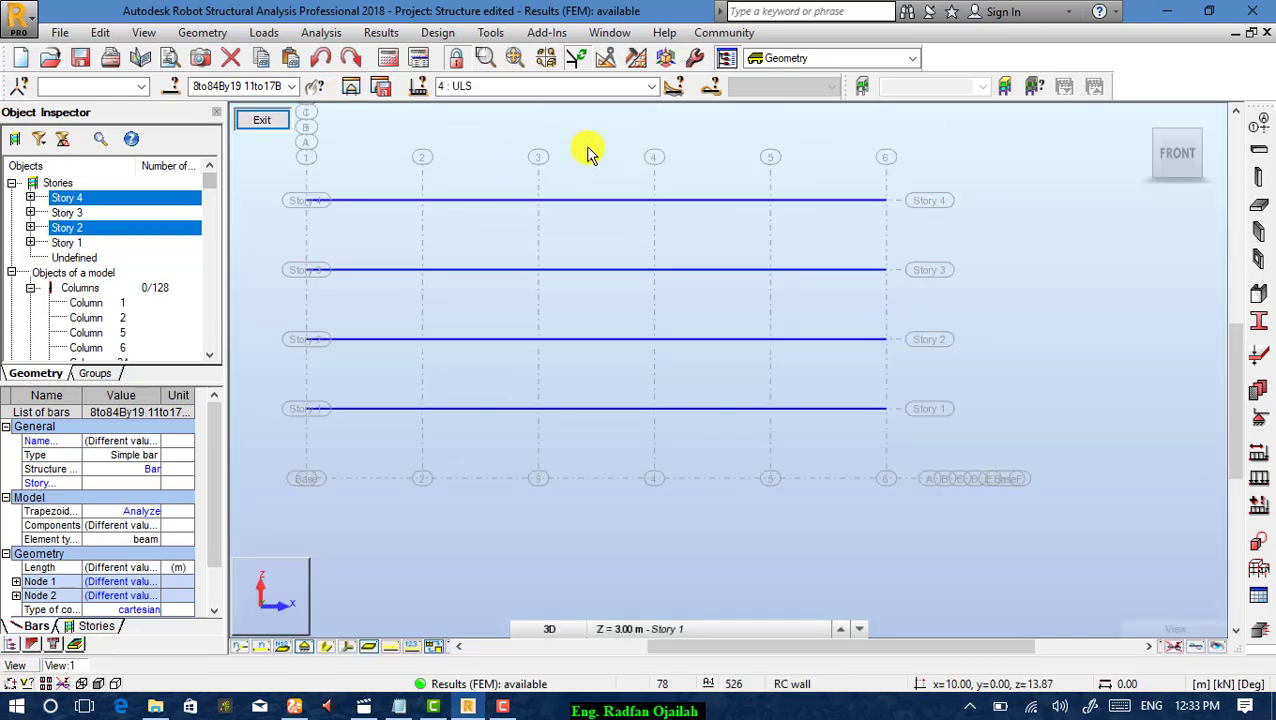
Open the bar diagrams settings and choose text descriptions, differentiated positive and negative values, and filled diagrams.
click(381, 32)
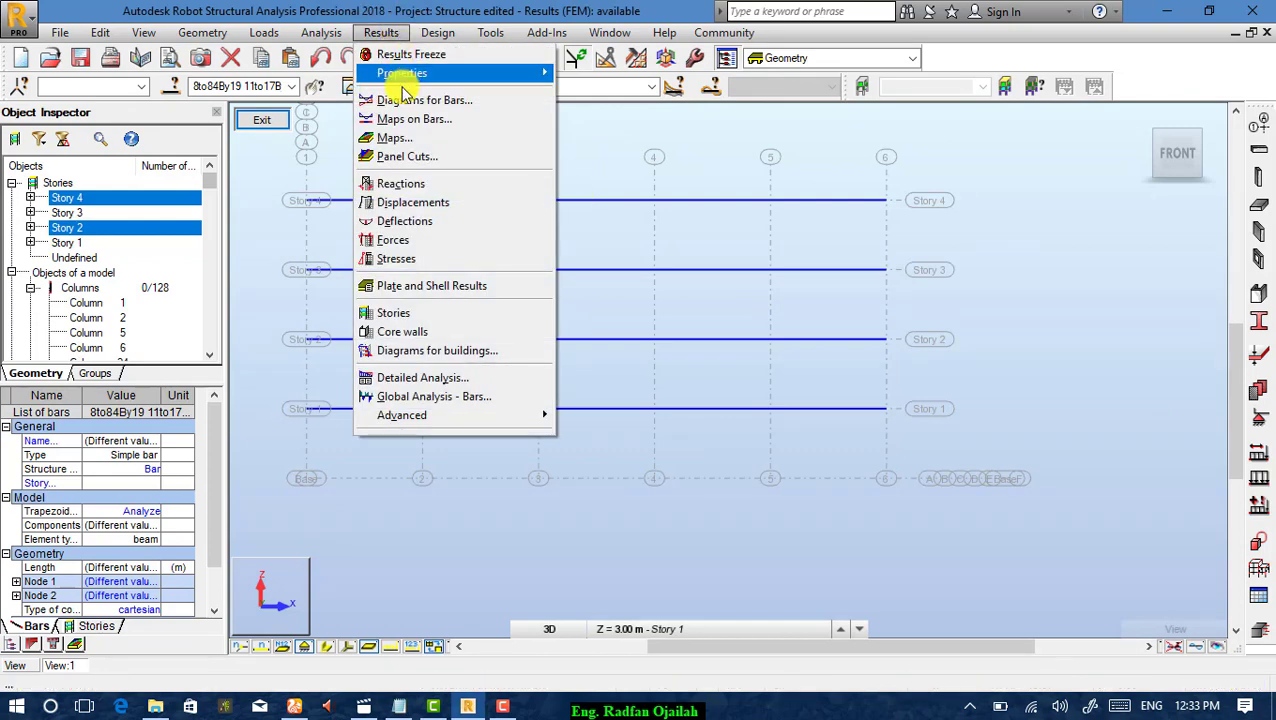
click(427, 100)
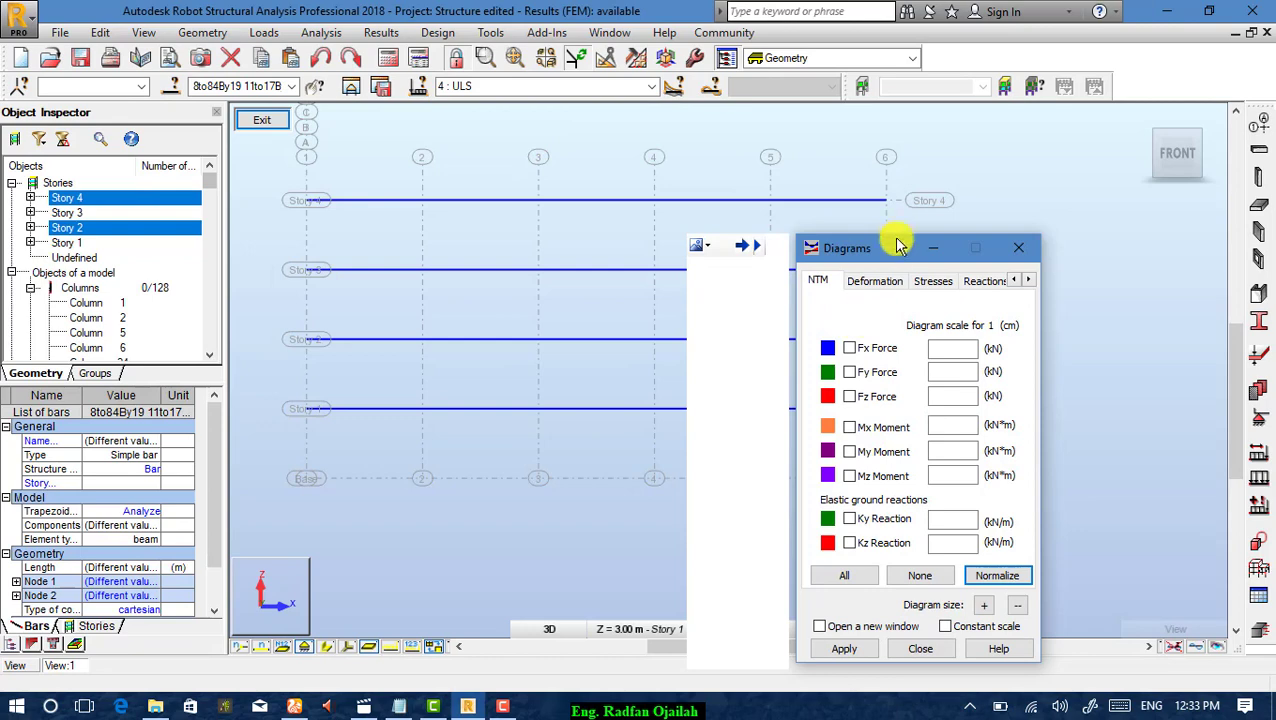
drag(891, 250, 1048, 122)
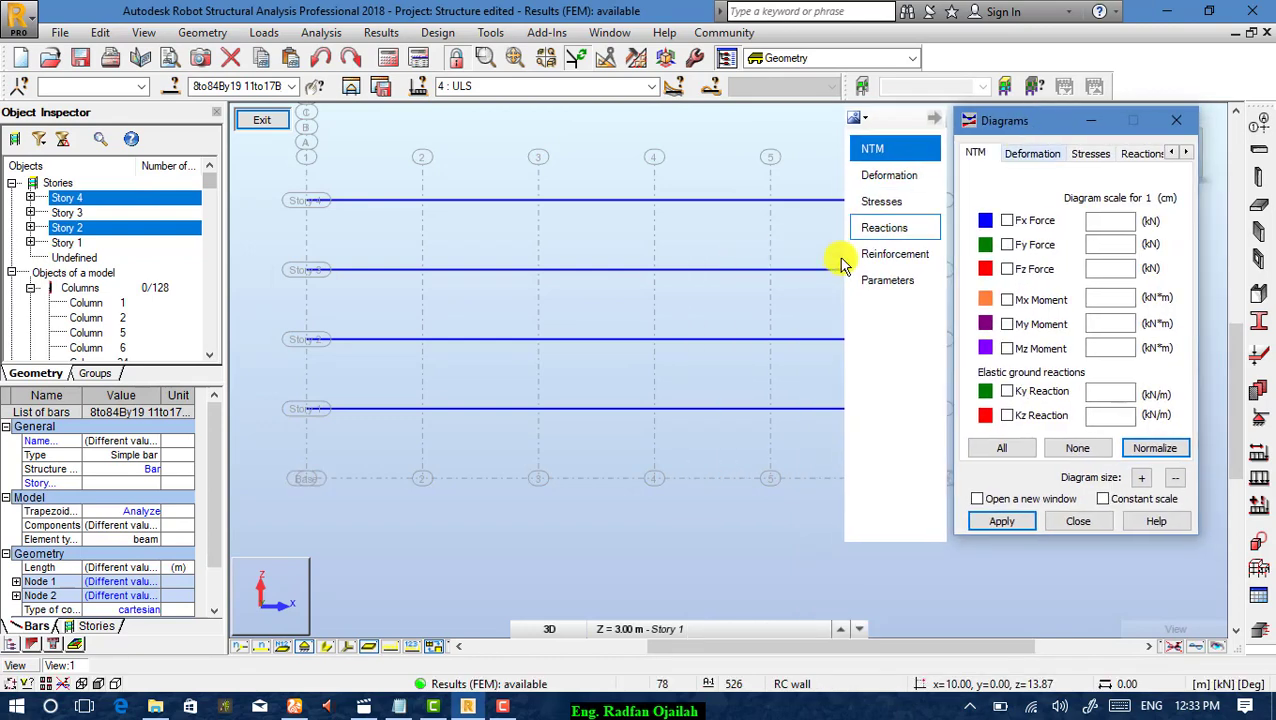
click(877, 290)
click(1128, 232)
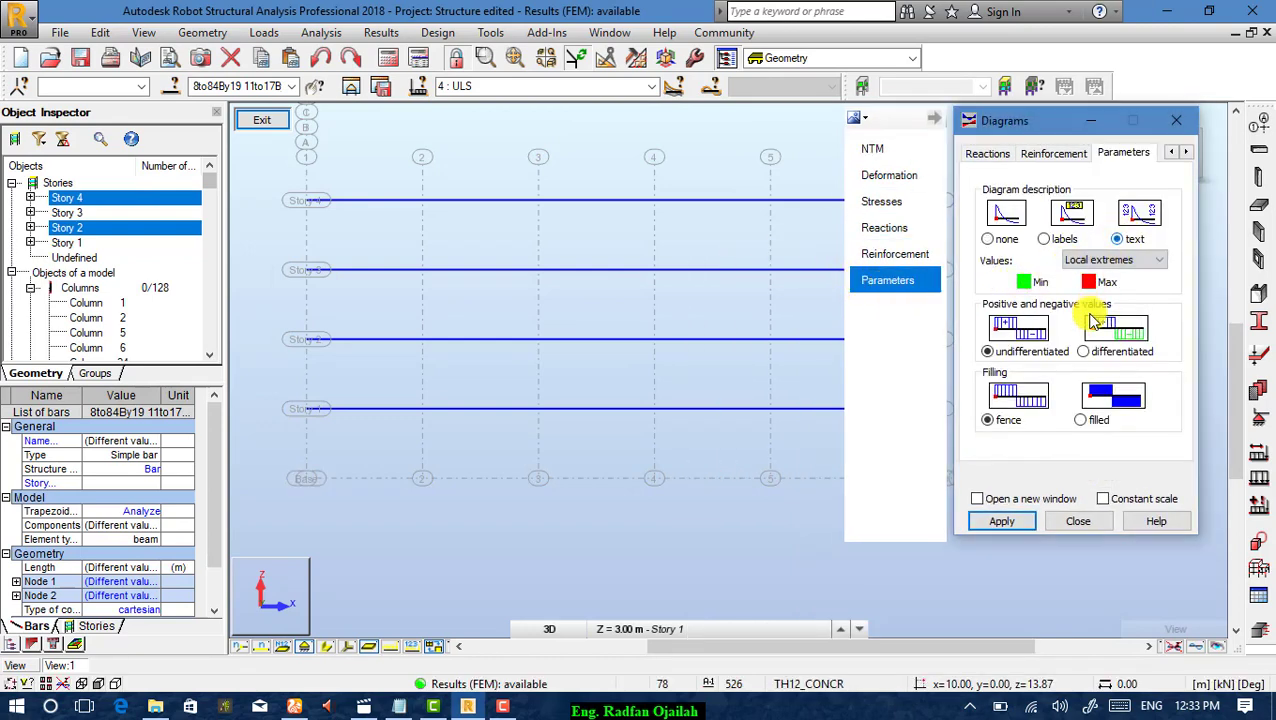
click(1086, 353)
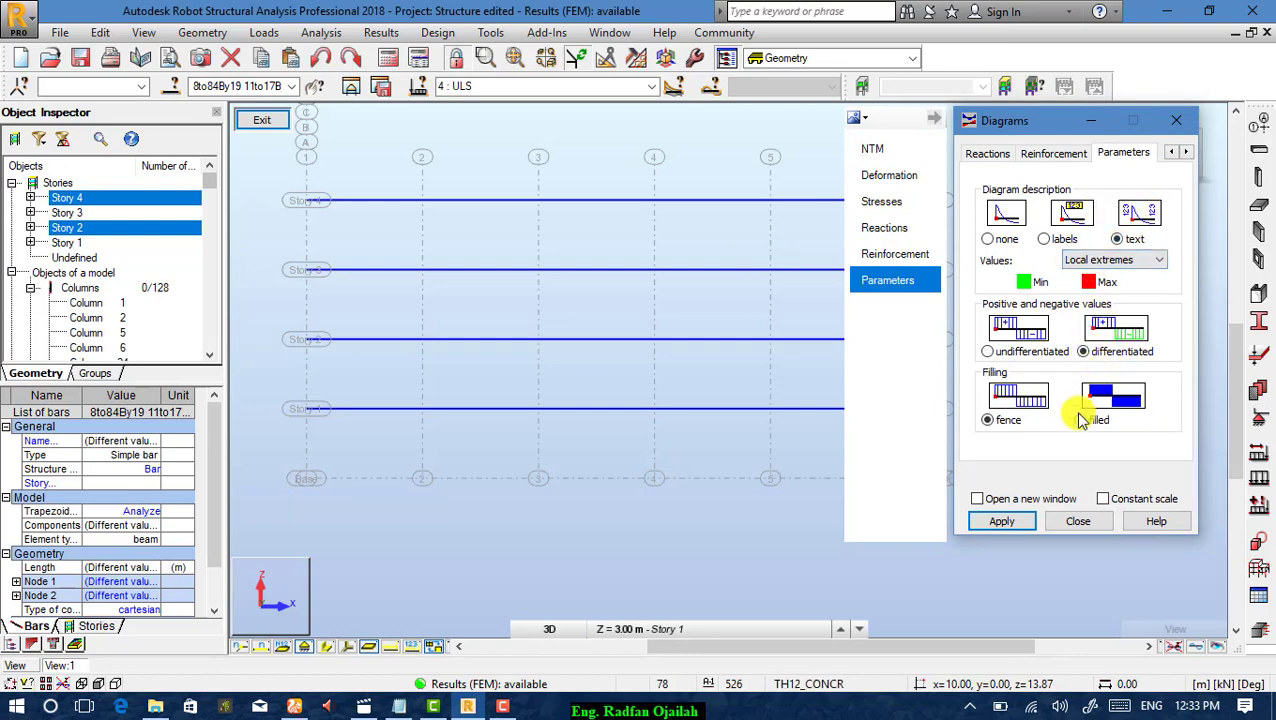
Display the My moment diagrams on the isolated beams for the ULS case and normalize their scale.
click(898, 150)
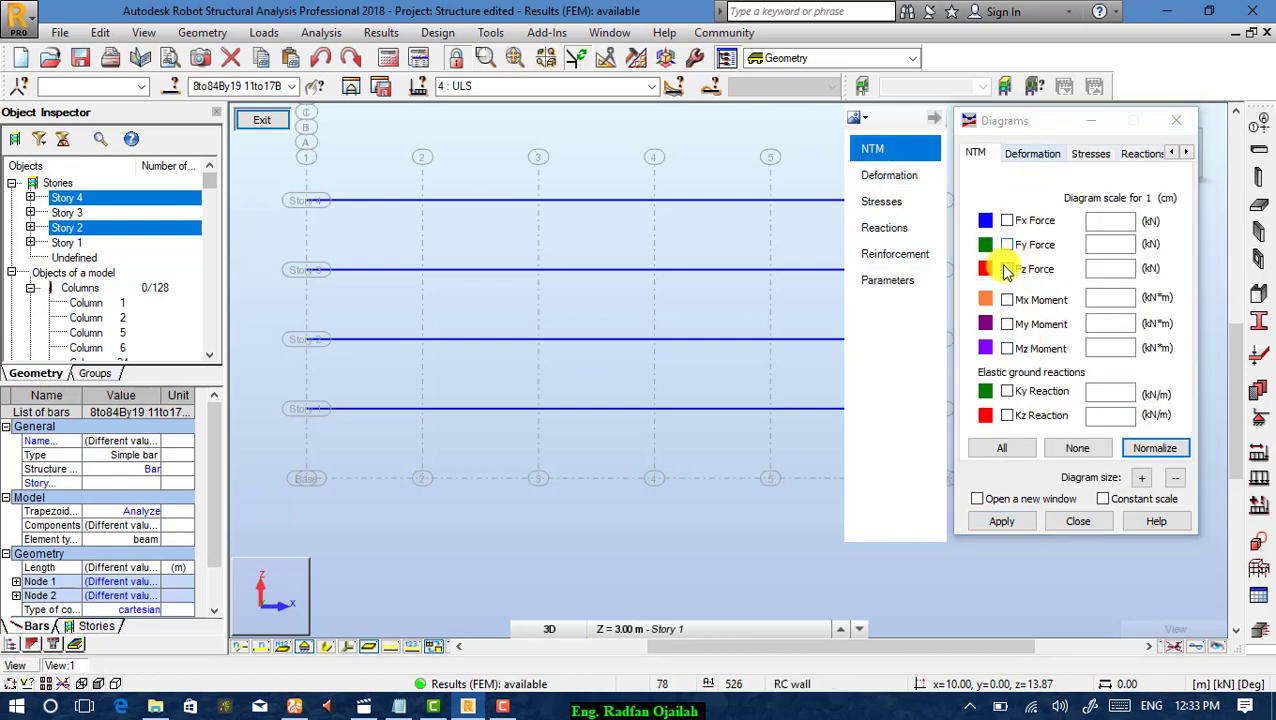
click(1007, 326)
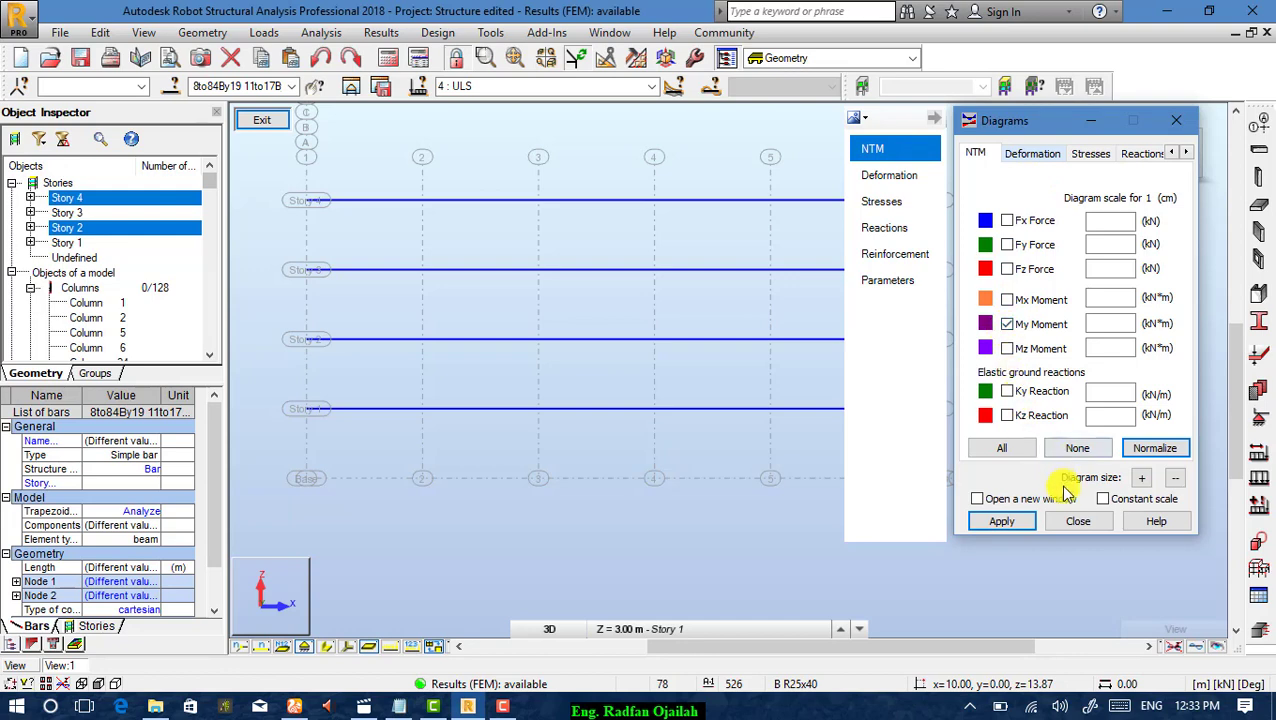
click(1003, 521)
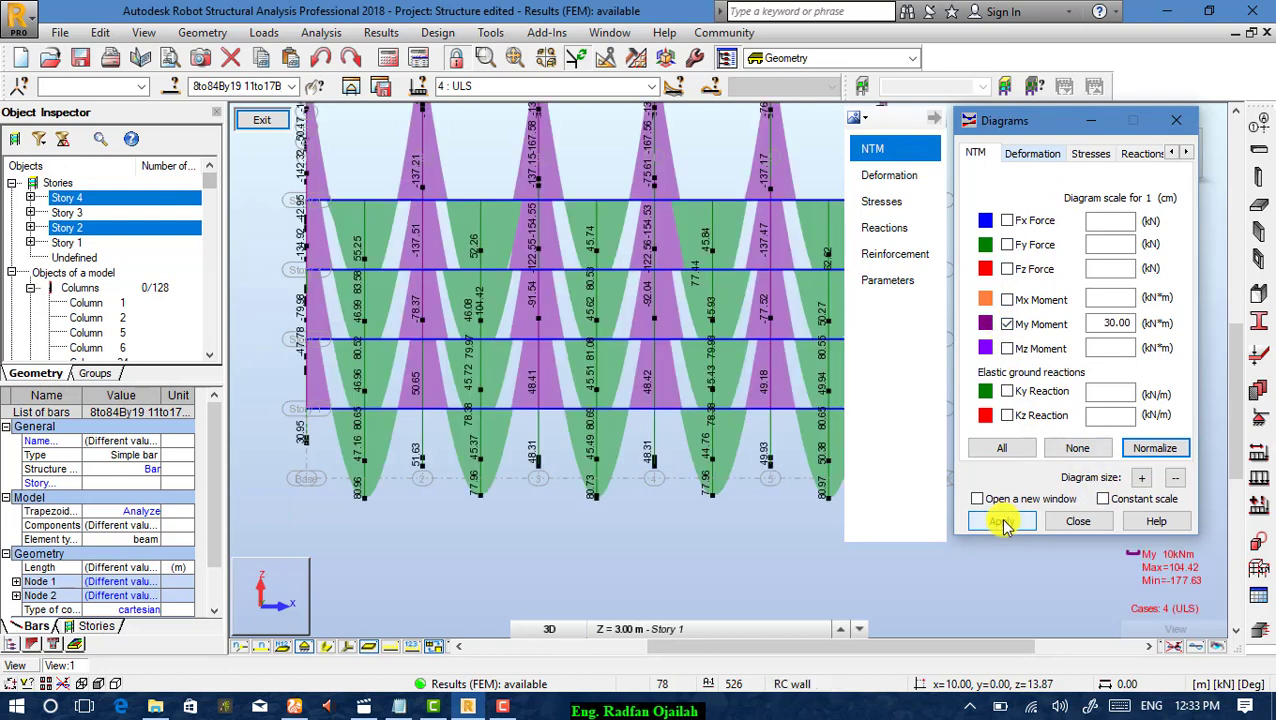
click(1153, 449)
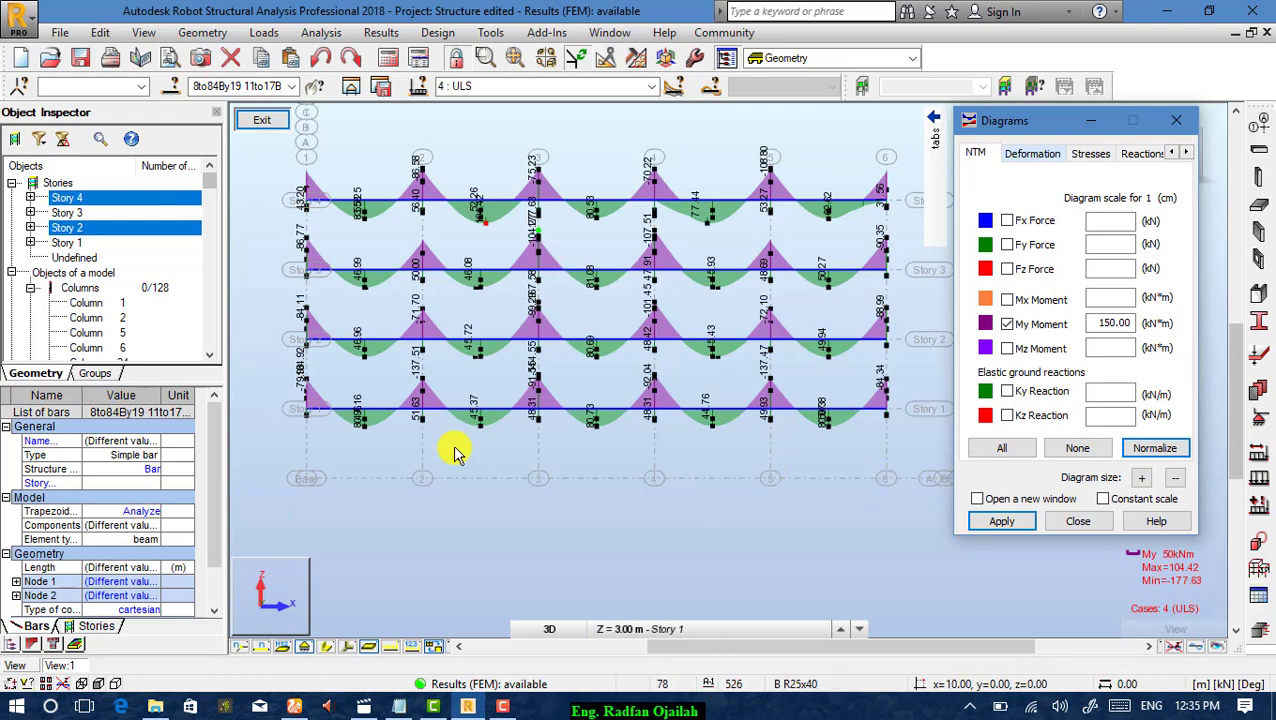
Open the bar forces results table, close the diagram settings, and examine the MY values of the bars.
click(376, 33)
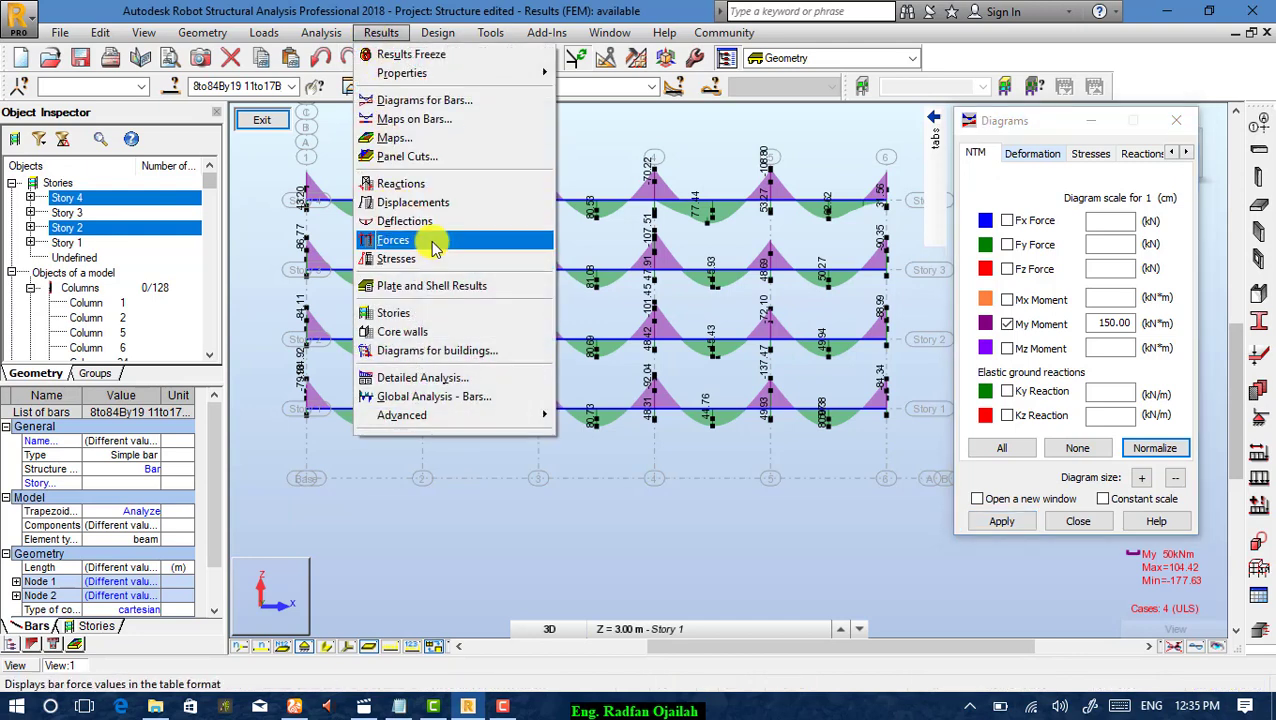
click(433, 243)
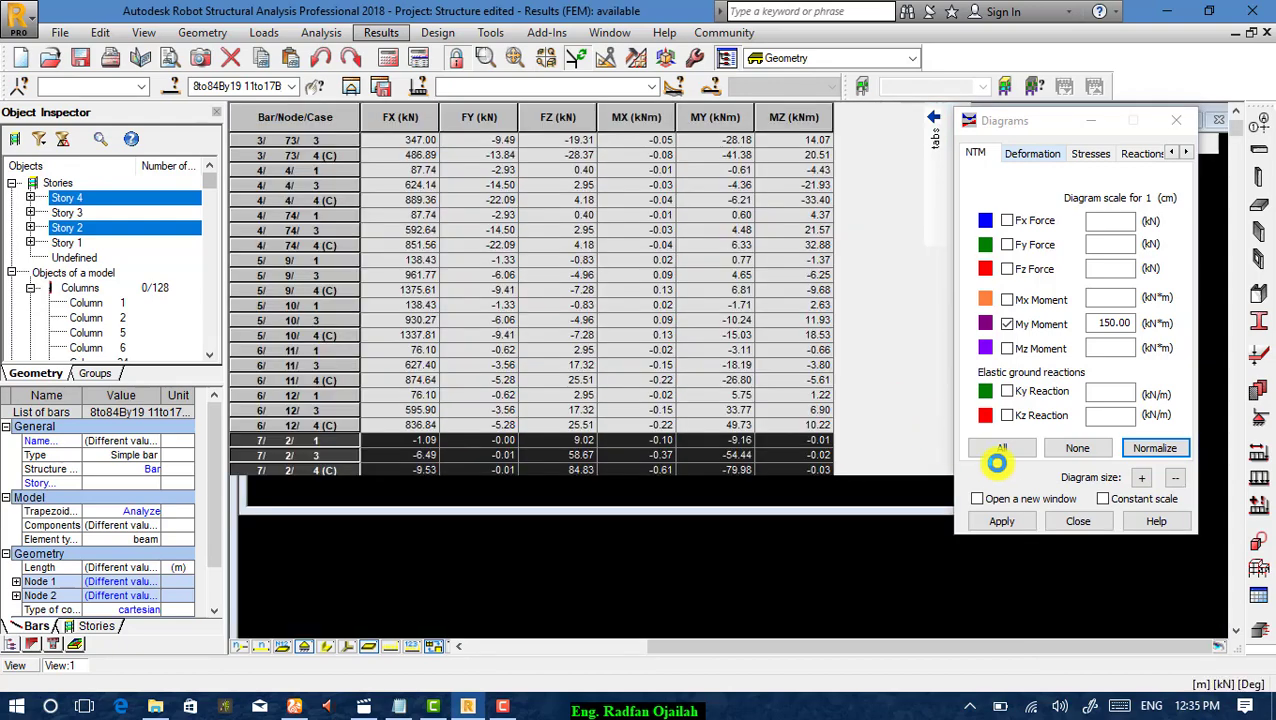
click(1078, 521)
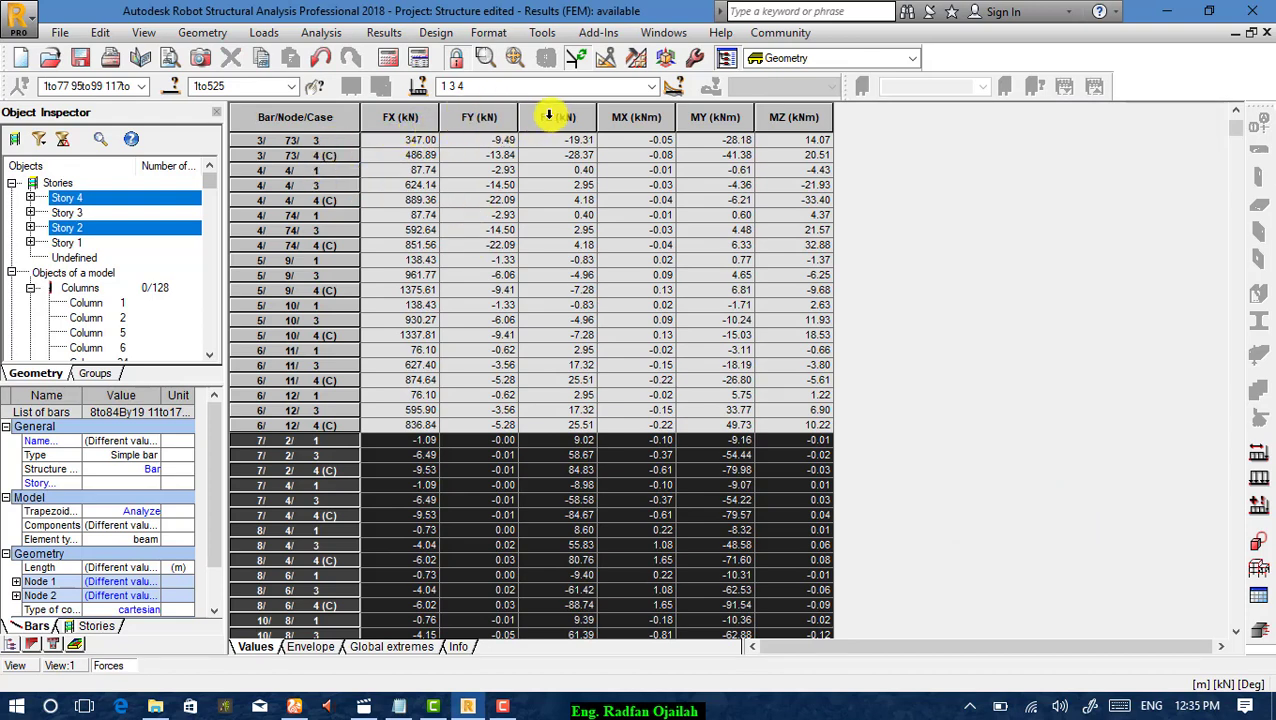
click(733, 145)
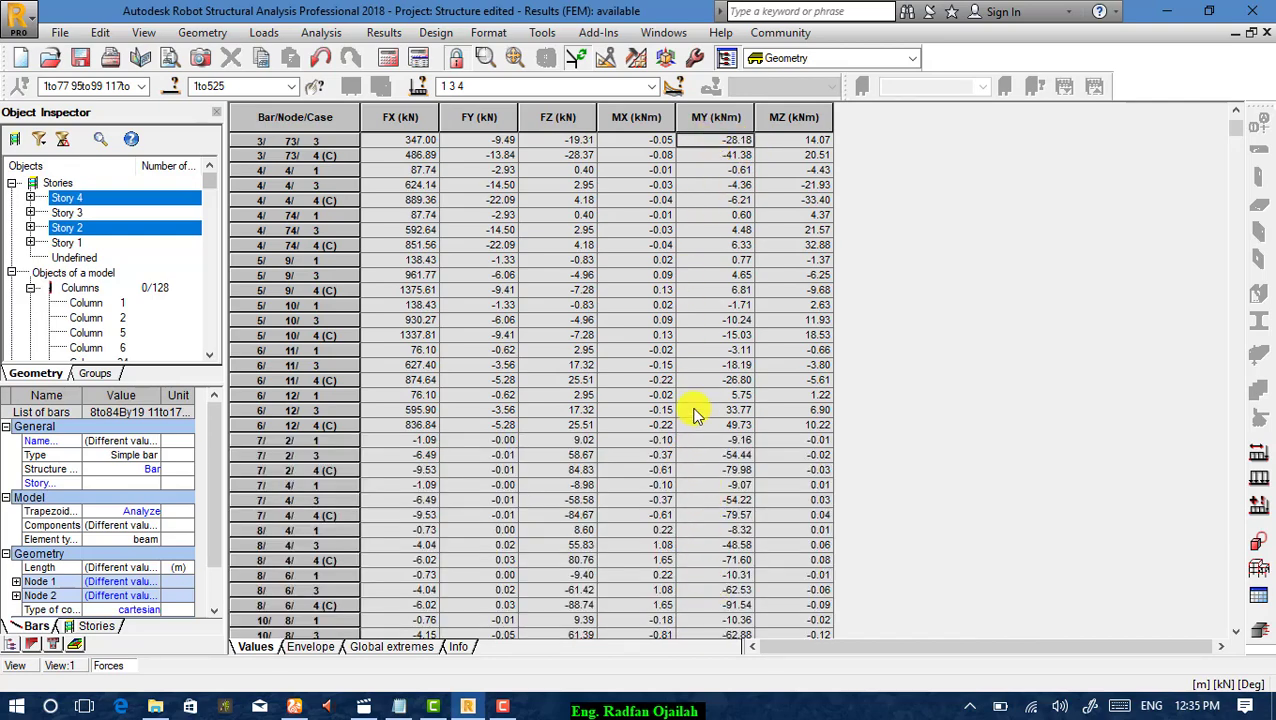
scroll(714, 205, down, 5)
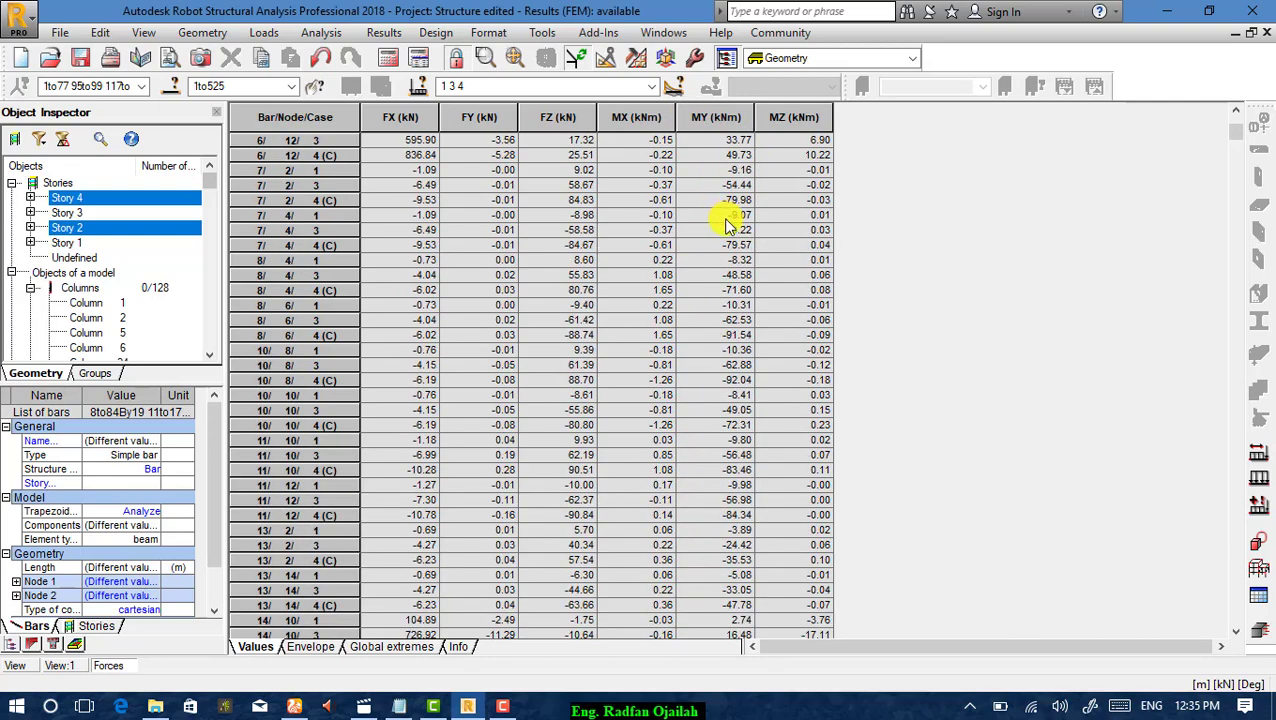
click(726, 117)
scroll(701, 194, up, 7)
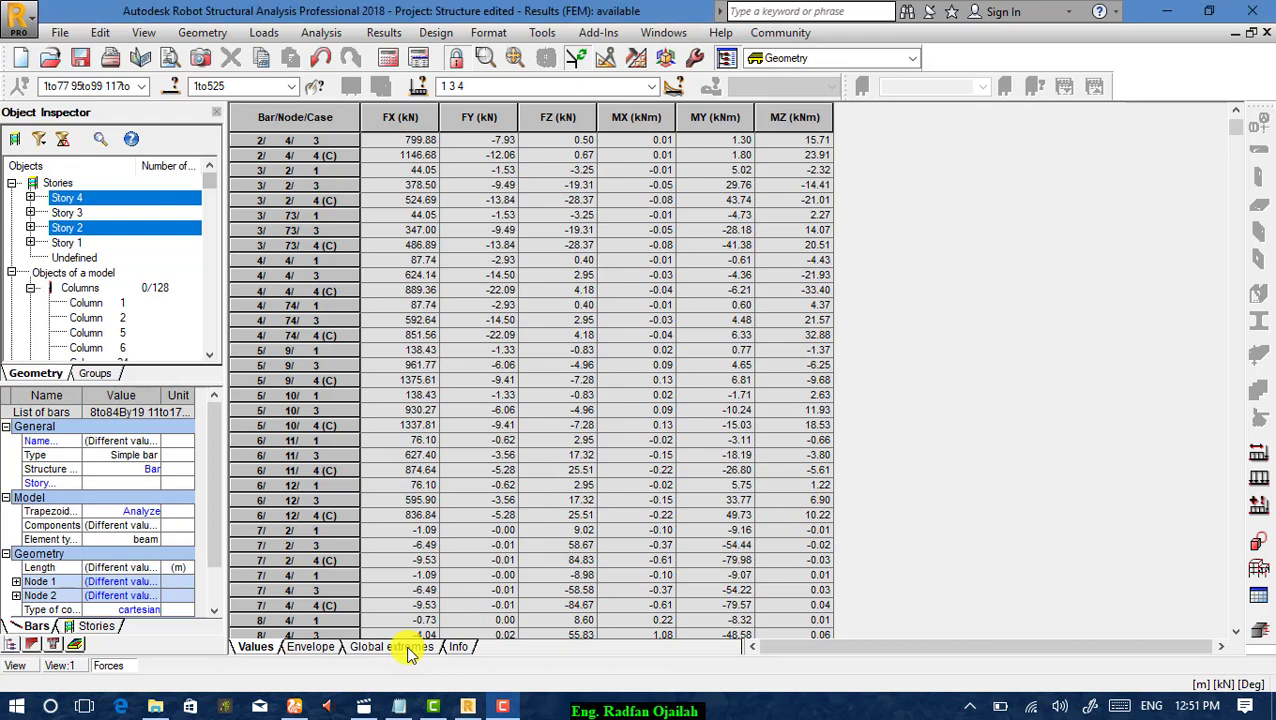
Show the global extremes of the bar forces and check the maximum MY moment with its bar and node.
click(412, 647)
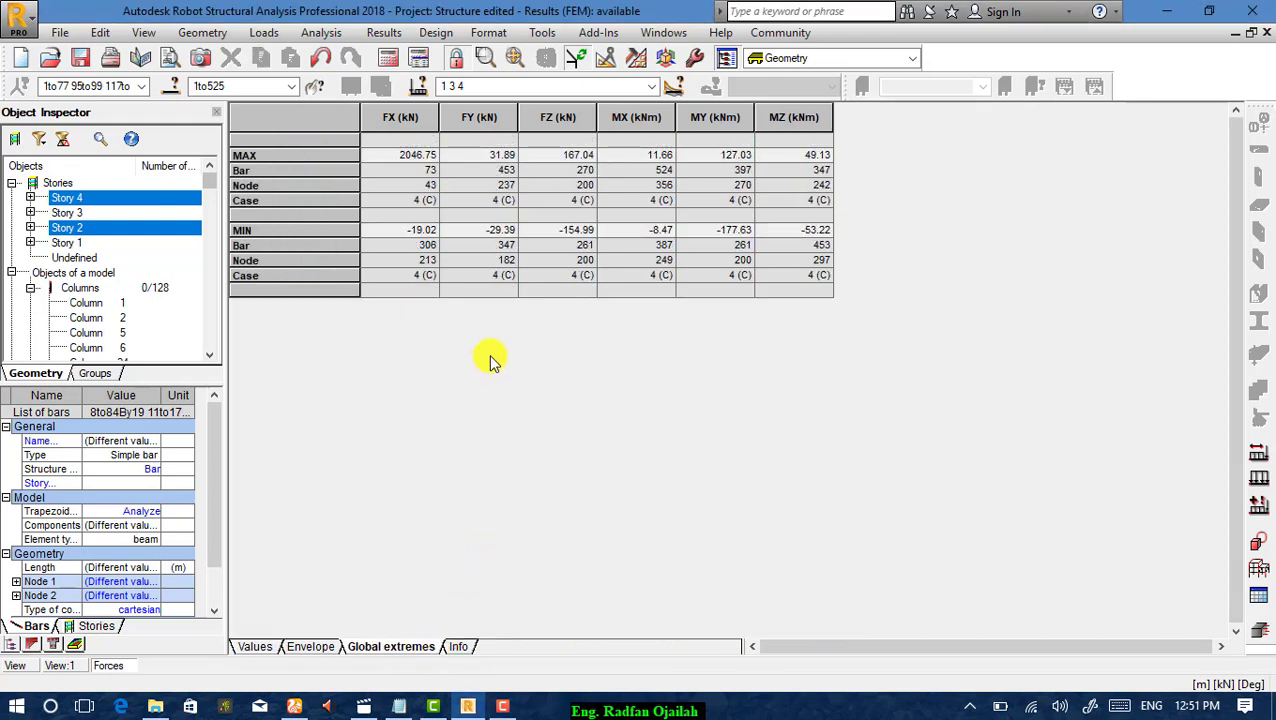
click(719, 157)
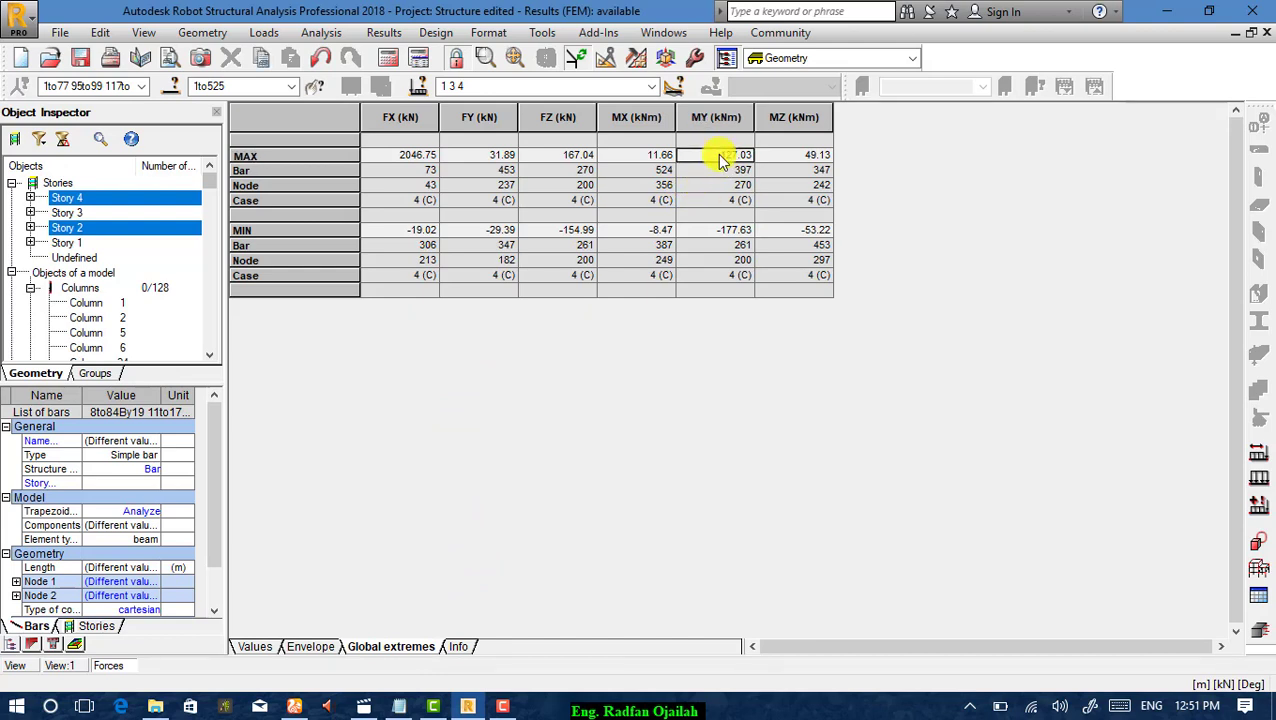
click(721, 170)
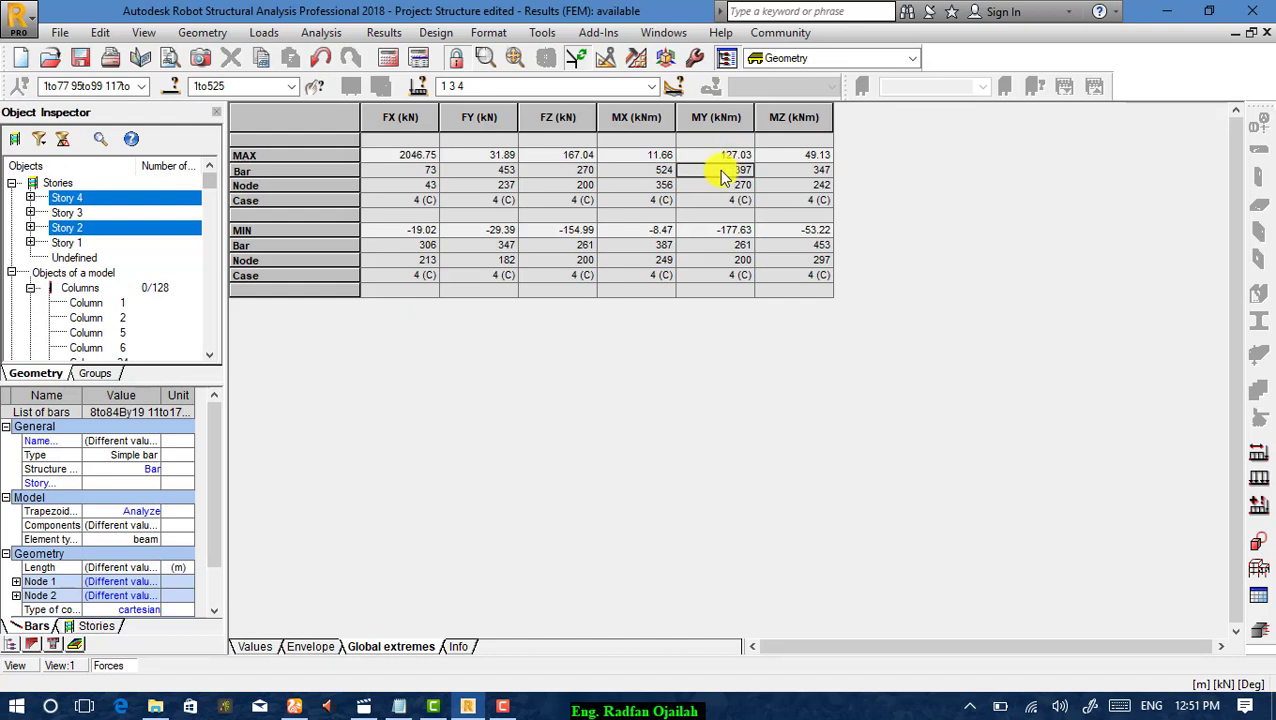
click(718, 186)
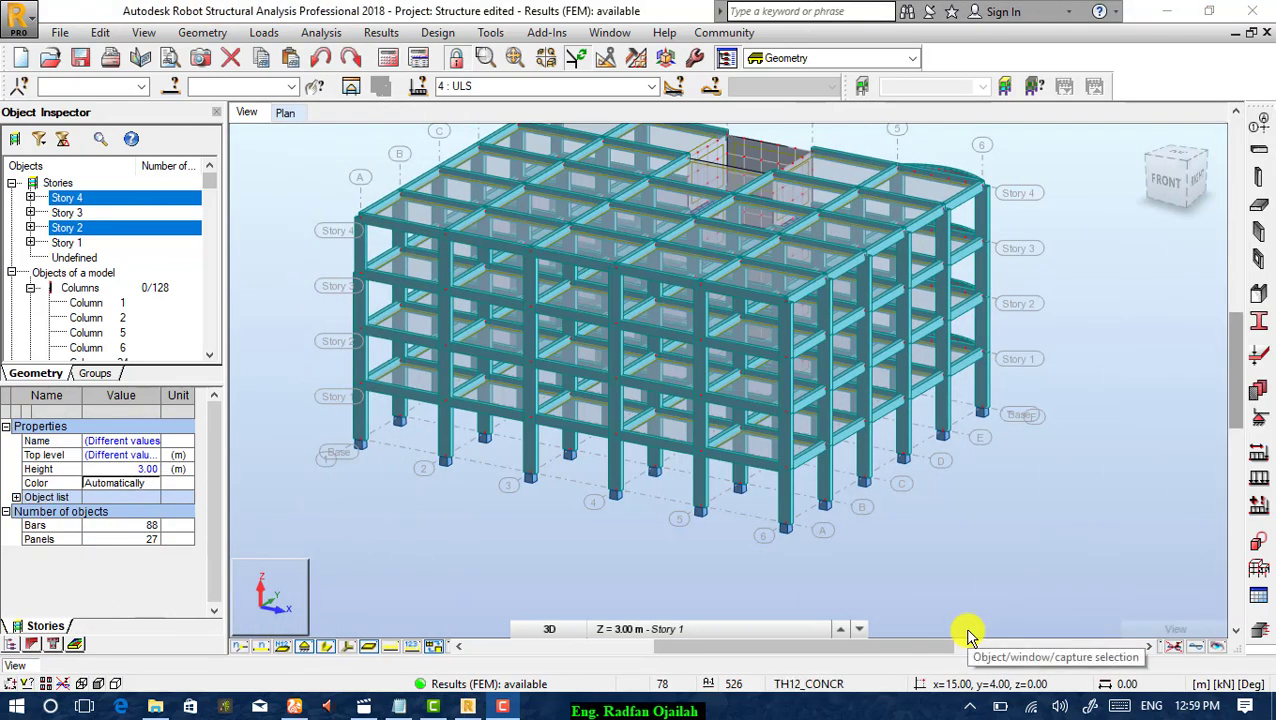
Select the ground-level corner column at axes 6 and A, and extend the selection to all columns with the same cross-section.
click(784, 494)
click(800, 488)
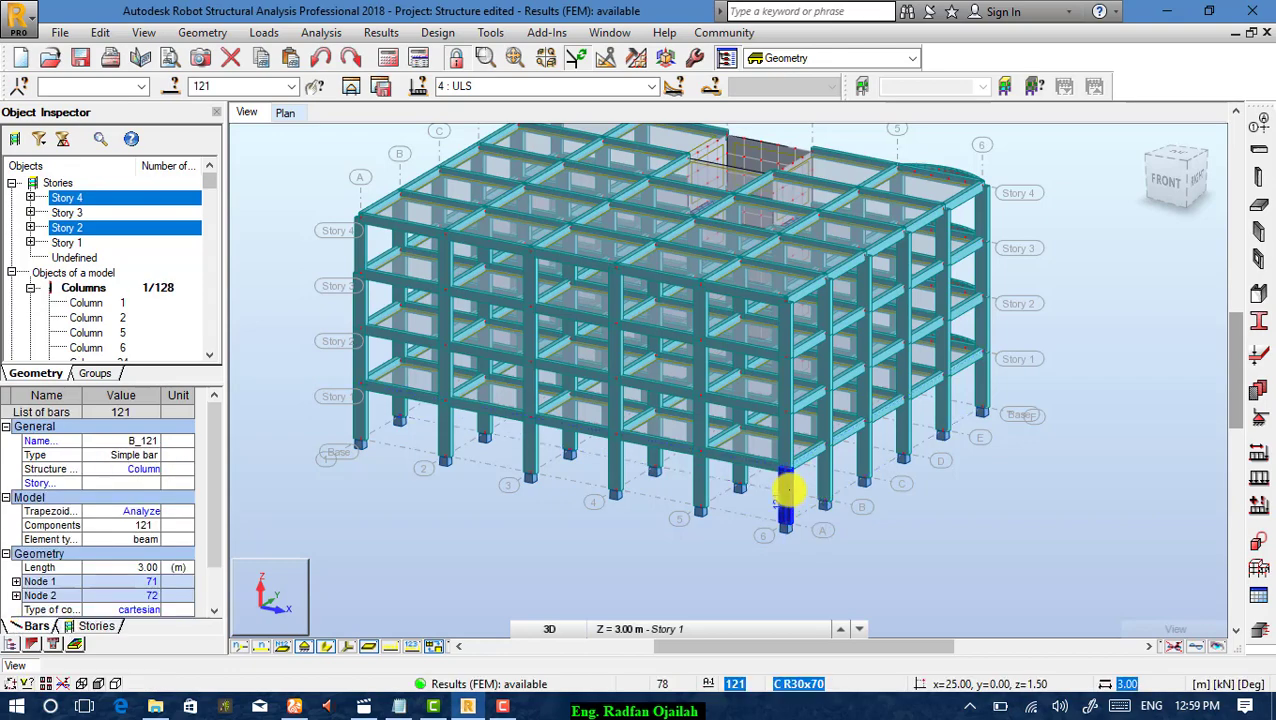
right_click(788, 490)
mouse_move(860, 431)
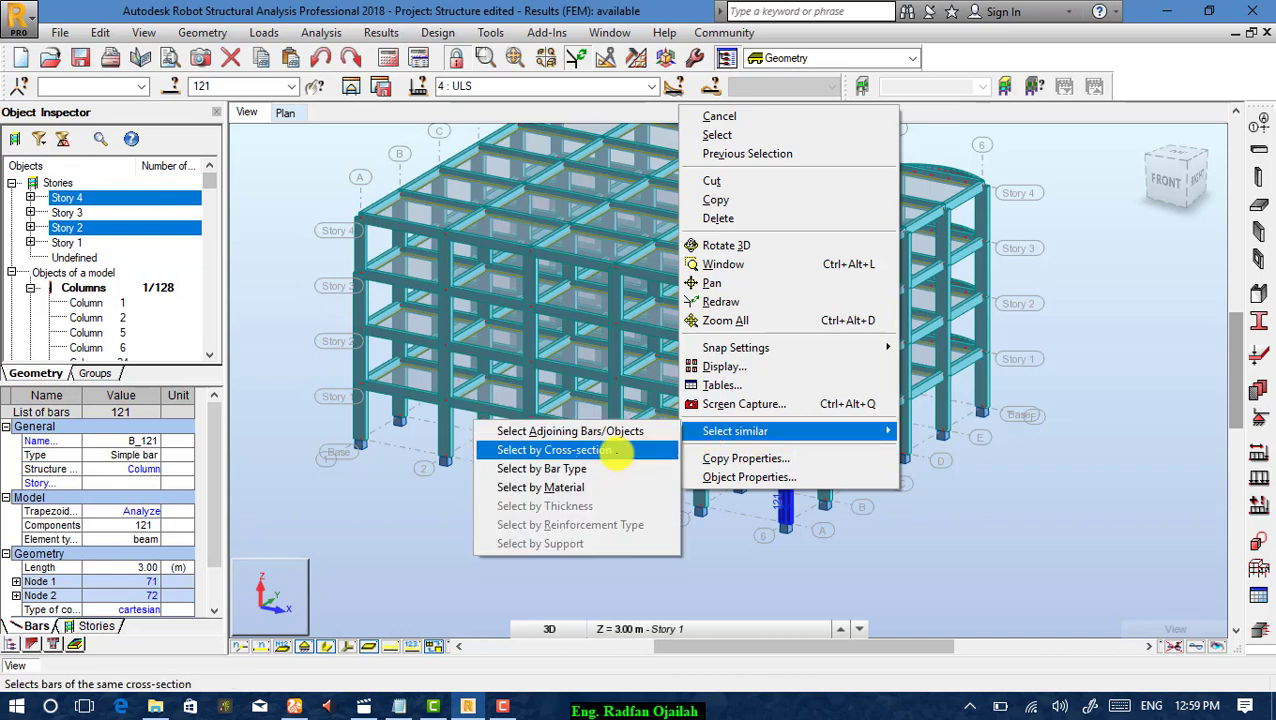
click(612, 451)
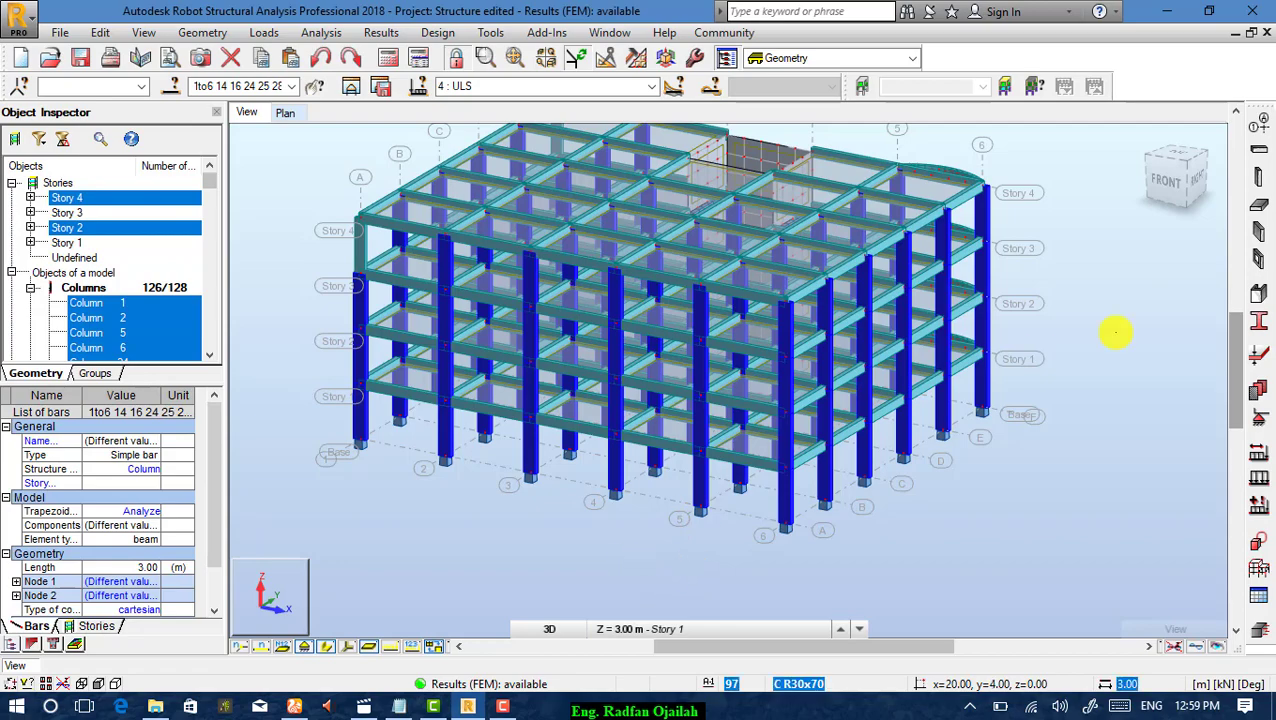
Show the model from the front without section shapes and isolate the selected columns in a new window.
click(1164, 180)
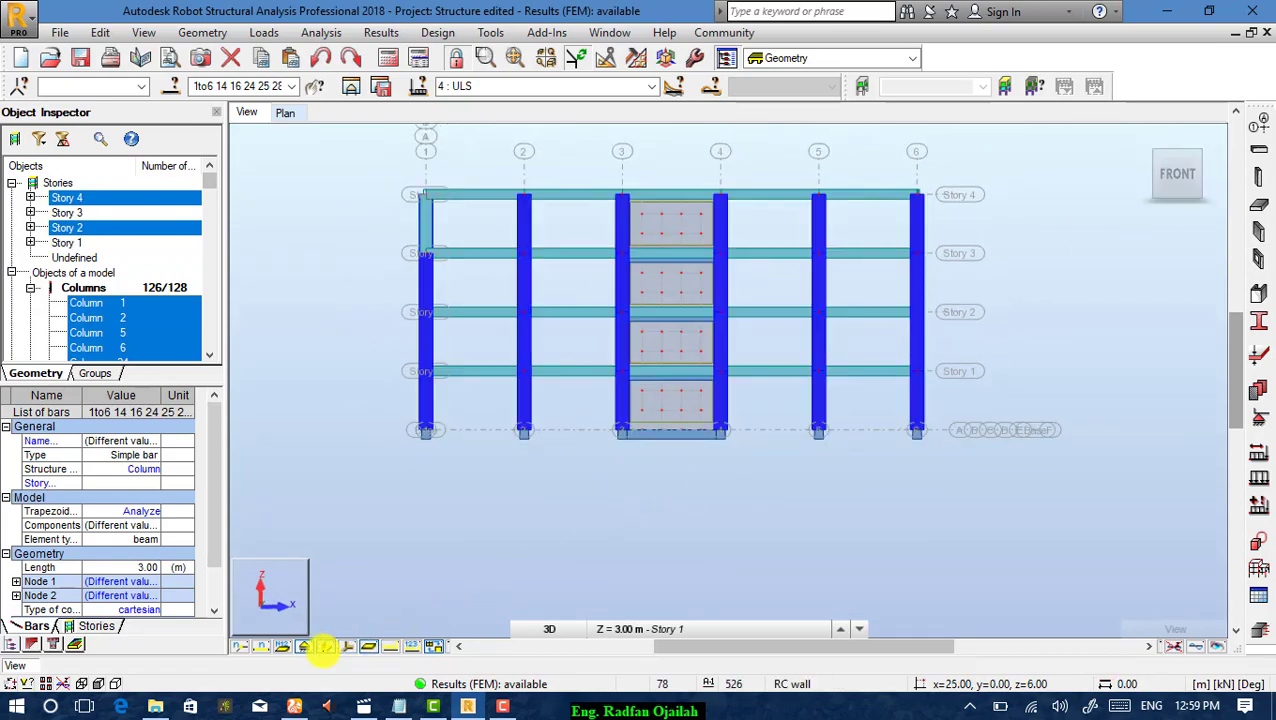
click(325, 648)
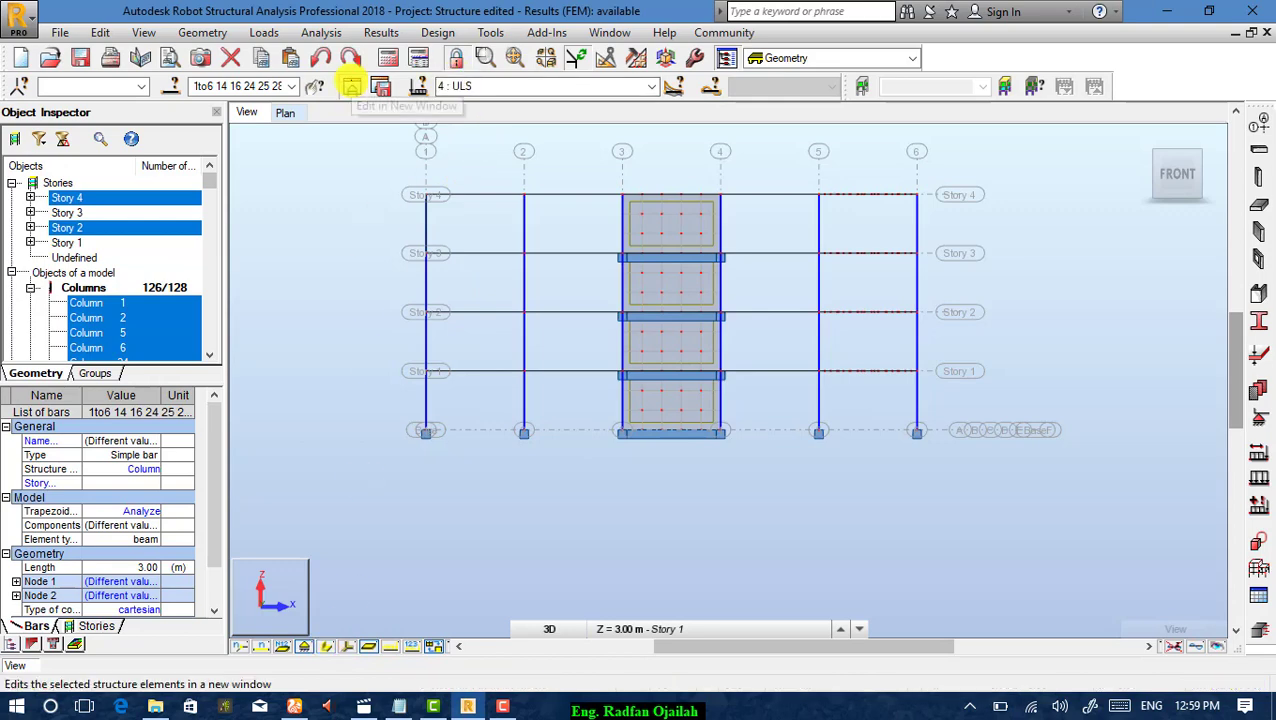
click(351, 86)
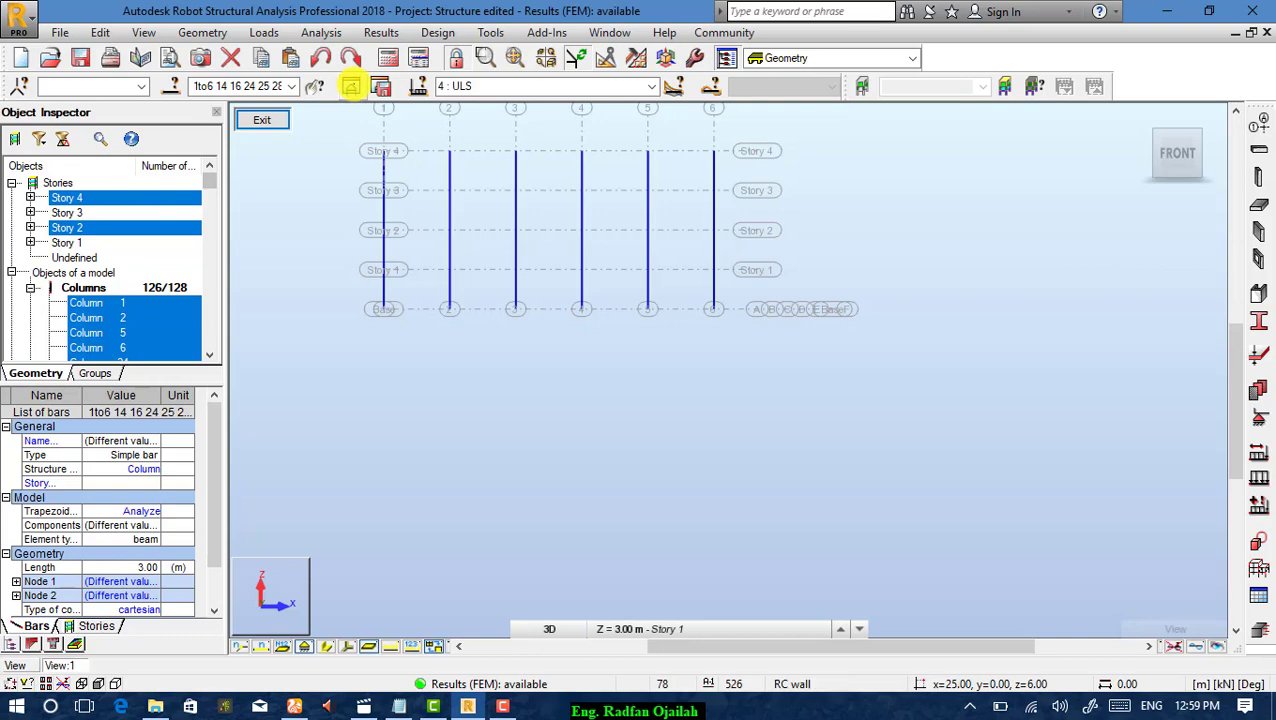
scroll(640, 135, up, 2)
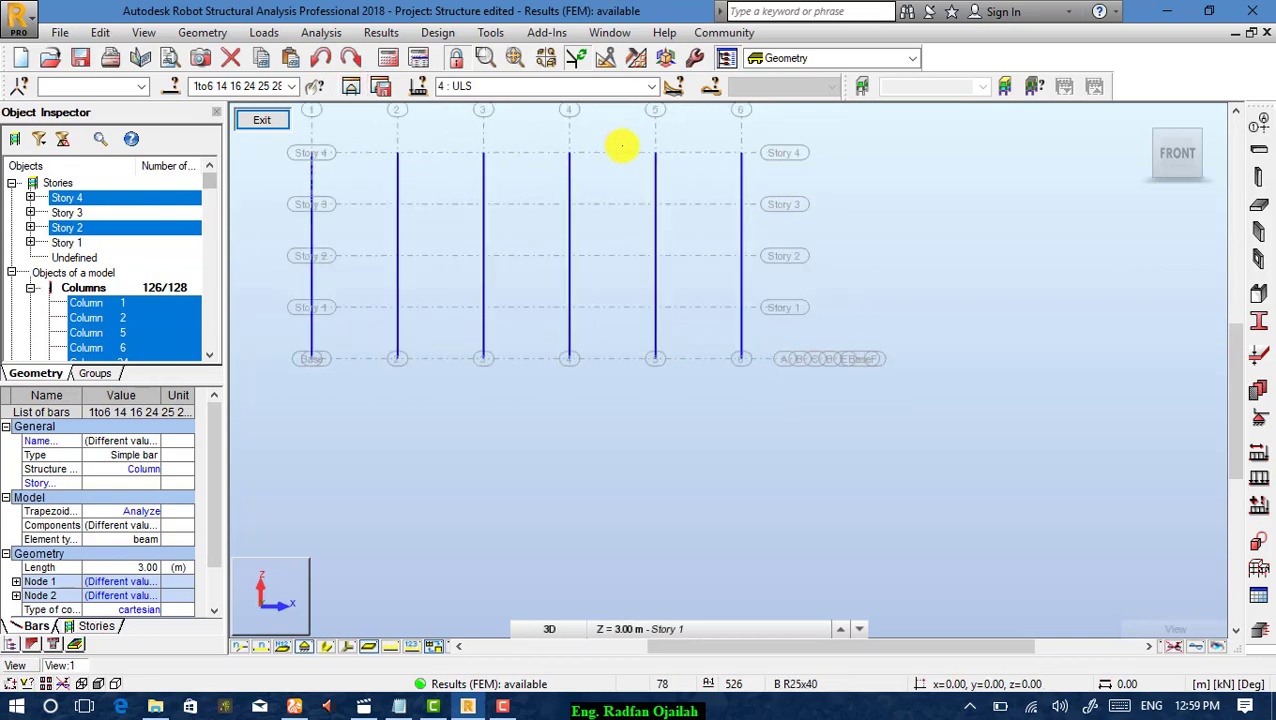
Set the bar diagrams to text descriptions, differentiated positive and negative values, and filled diagrams.
click(381, 32)
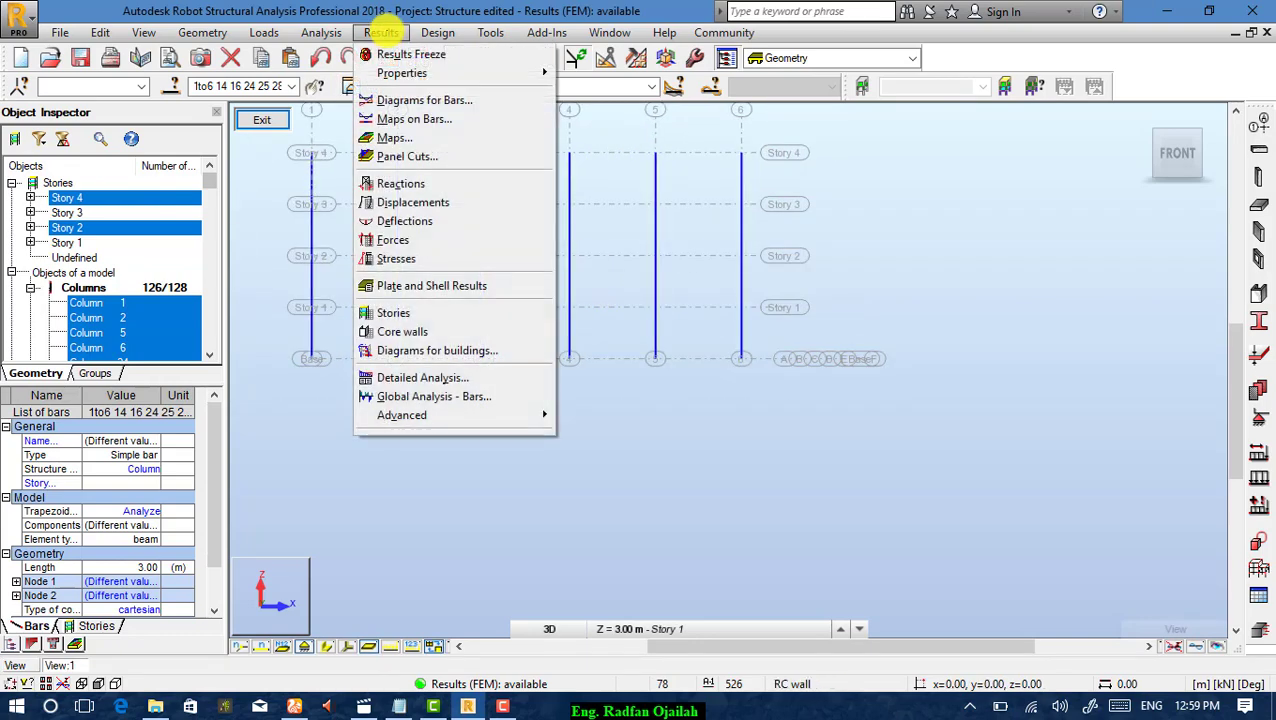
click(413, 100)
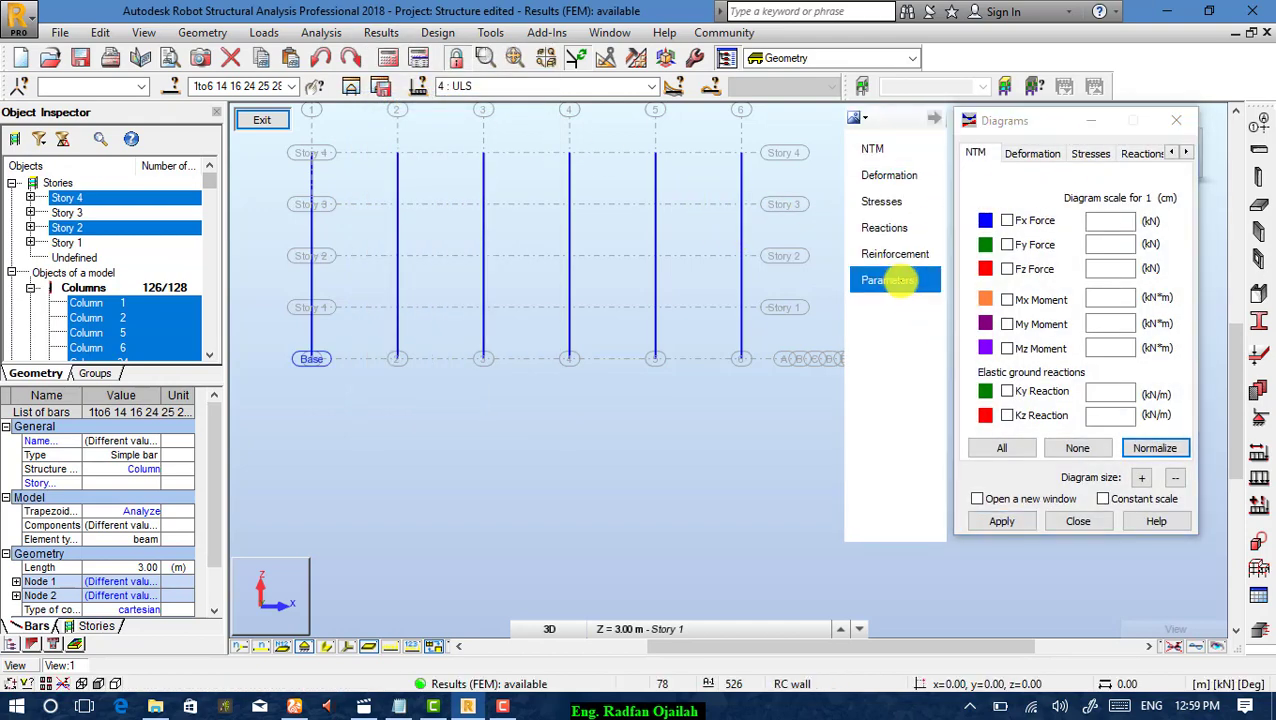
click(898, 279)
click(1117, 238)
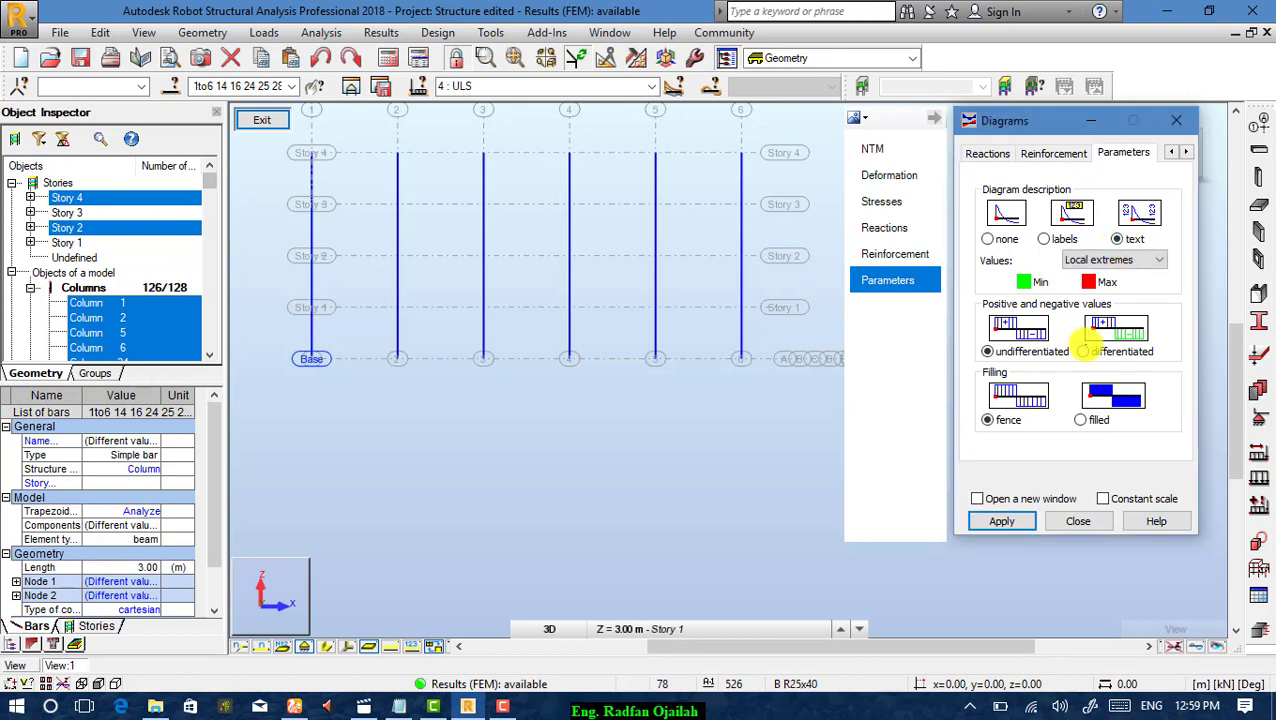
click(1084, 351)
click(1080, 418)
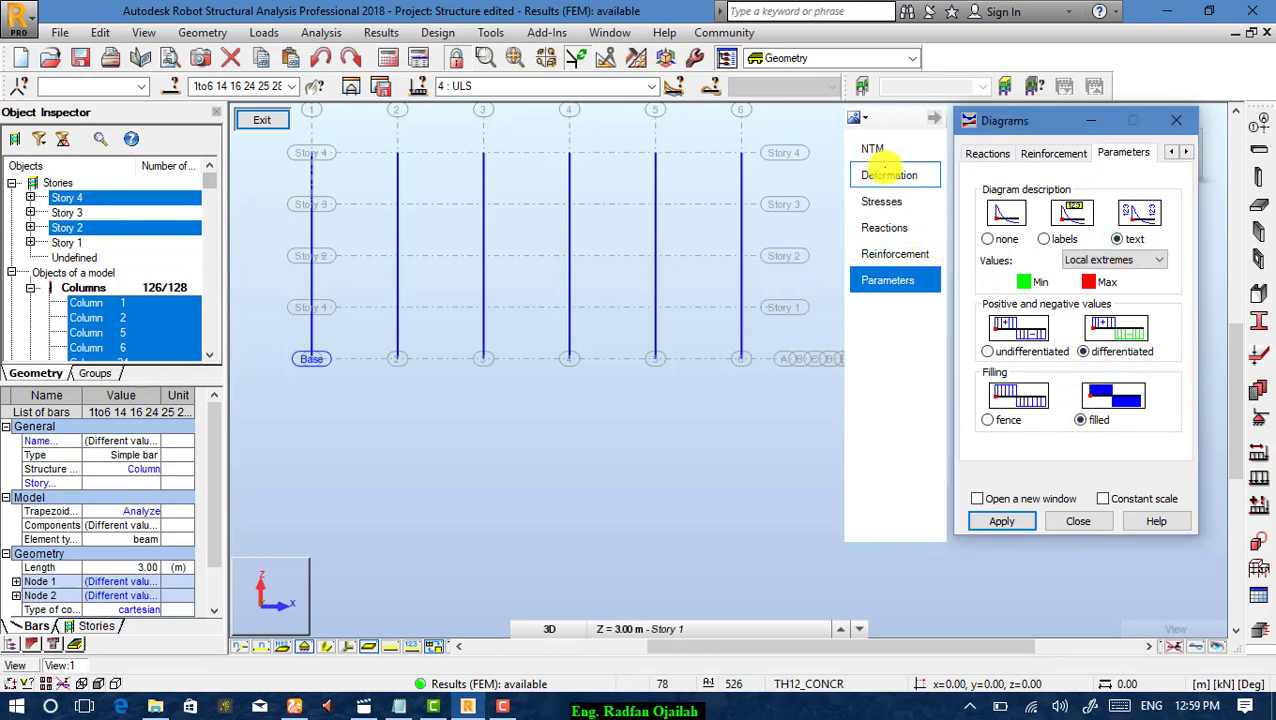
Display the Fx force diagrams on the isolated columns for the ULS case, enlarged to a scale of 1500 kN per cm.
click(872, 148)
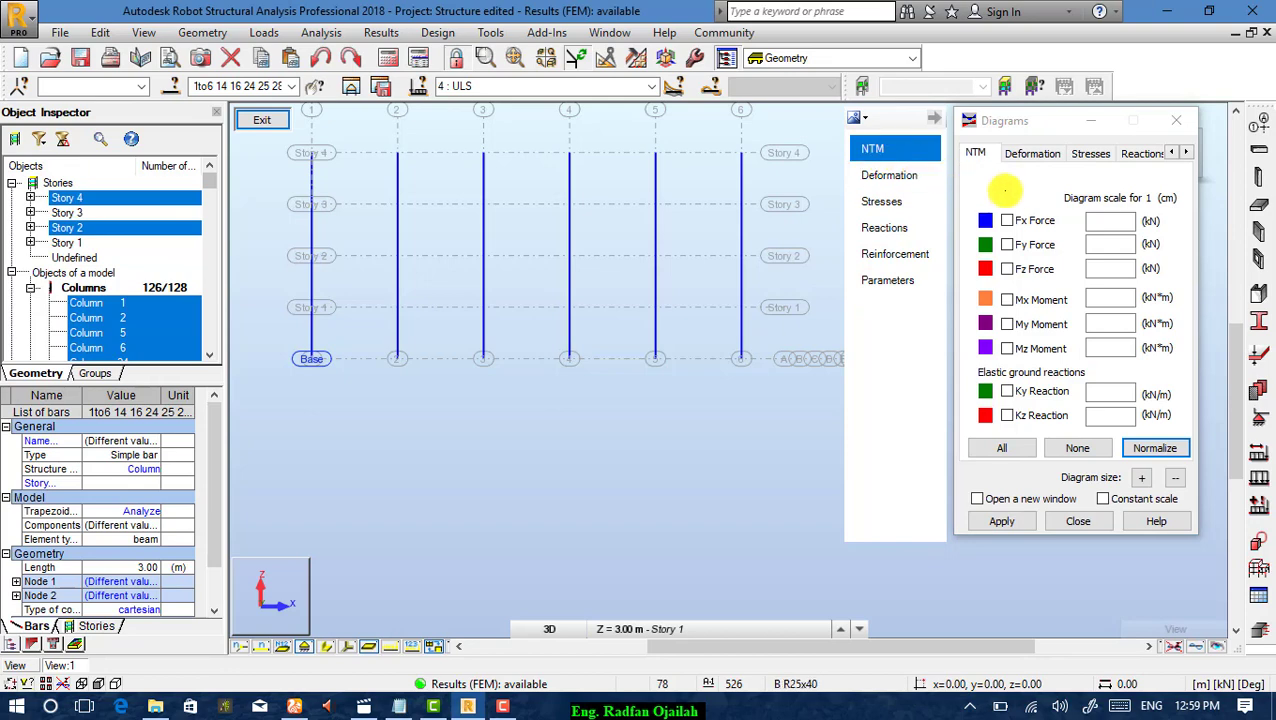
click(1006, 220)
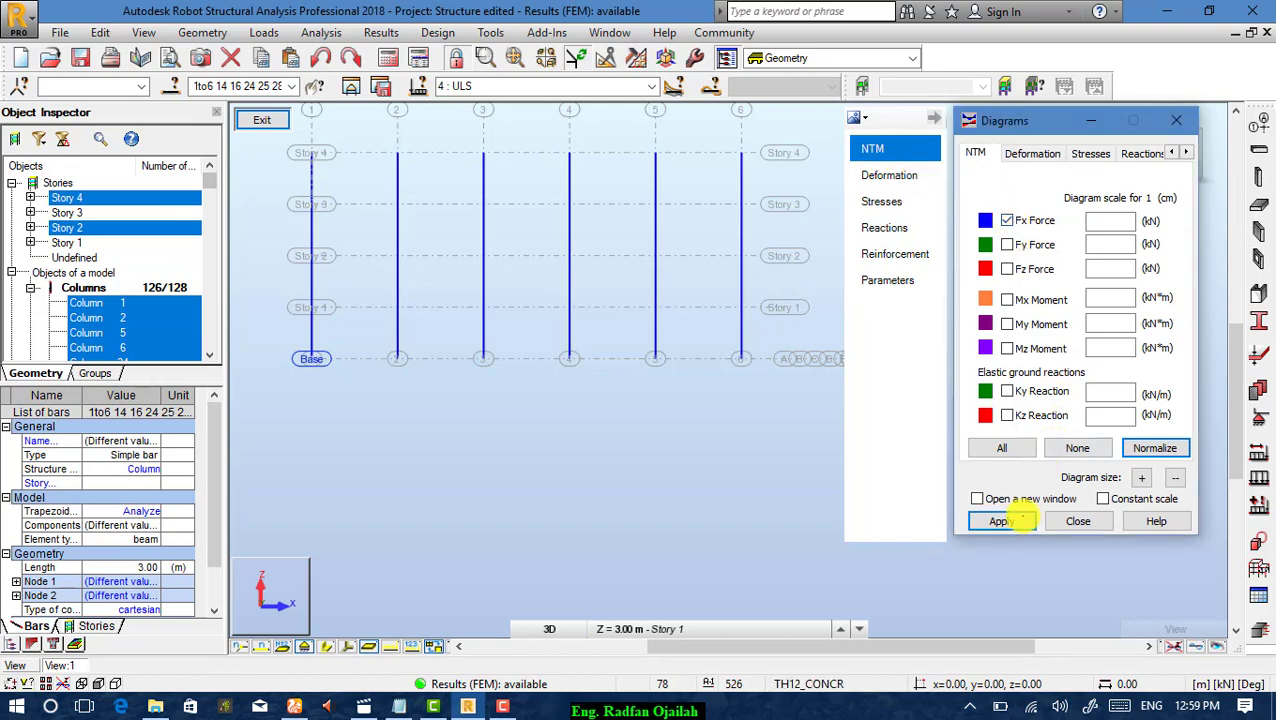
click(1003, 521)
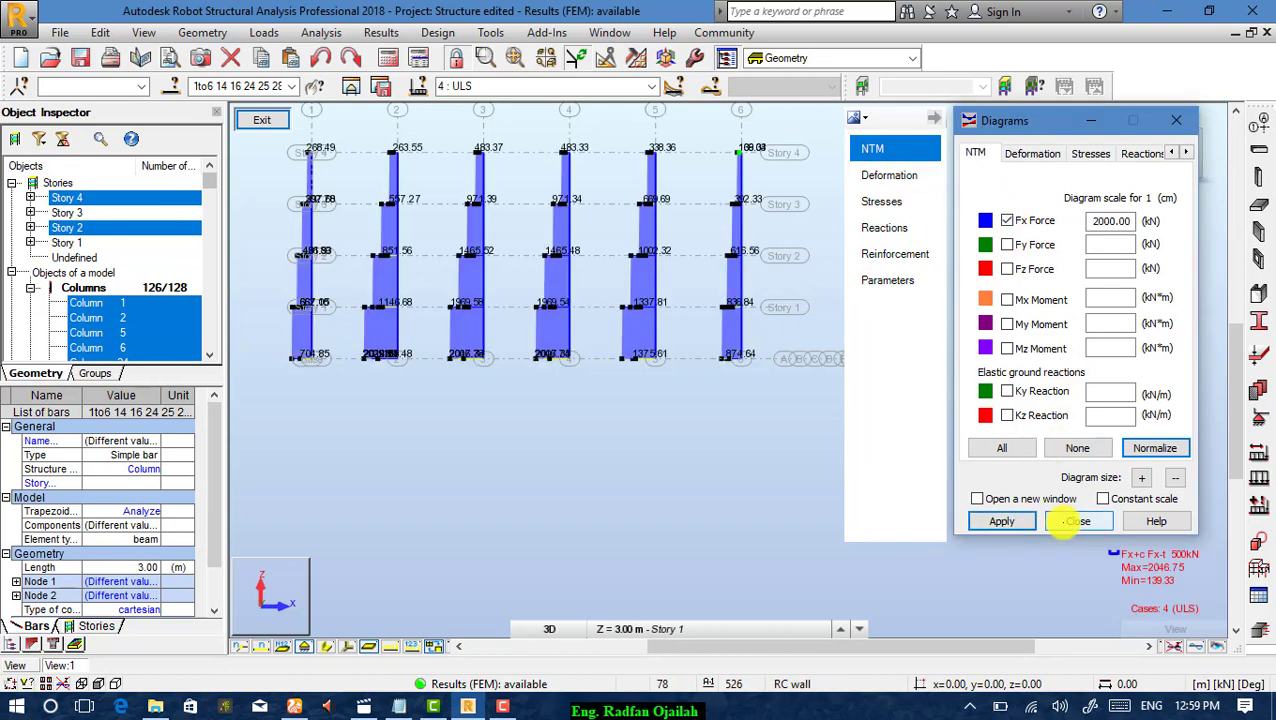
click(1155, 448)
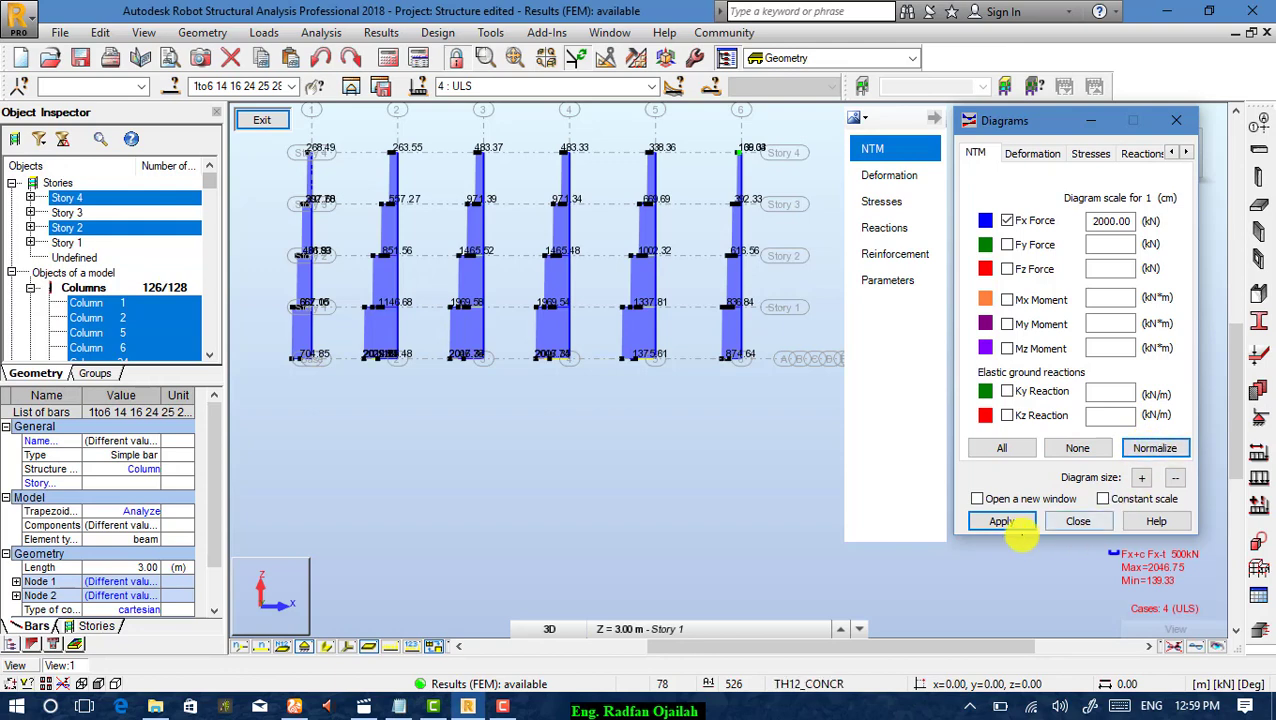
click(1141, 477)
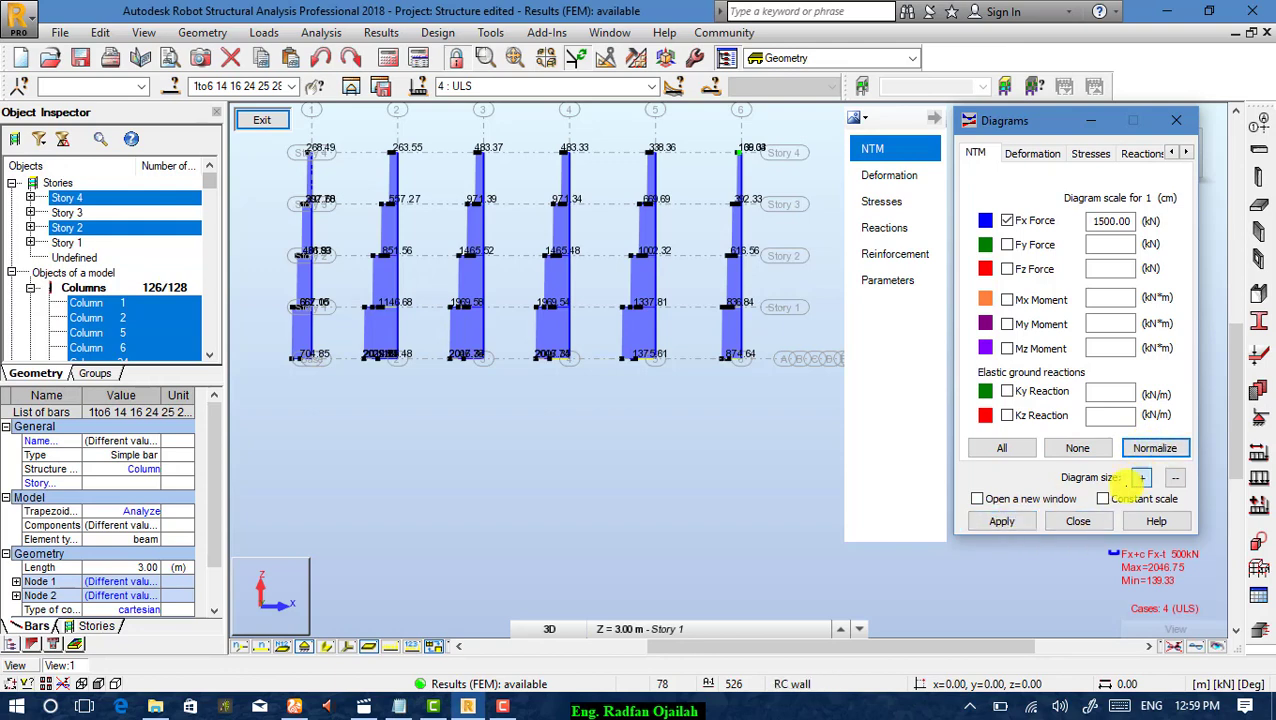
click(1001, 521)
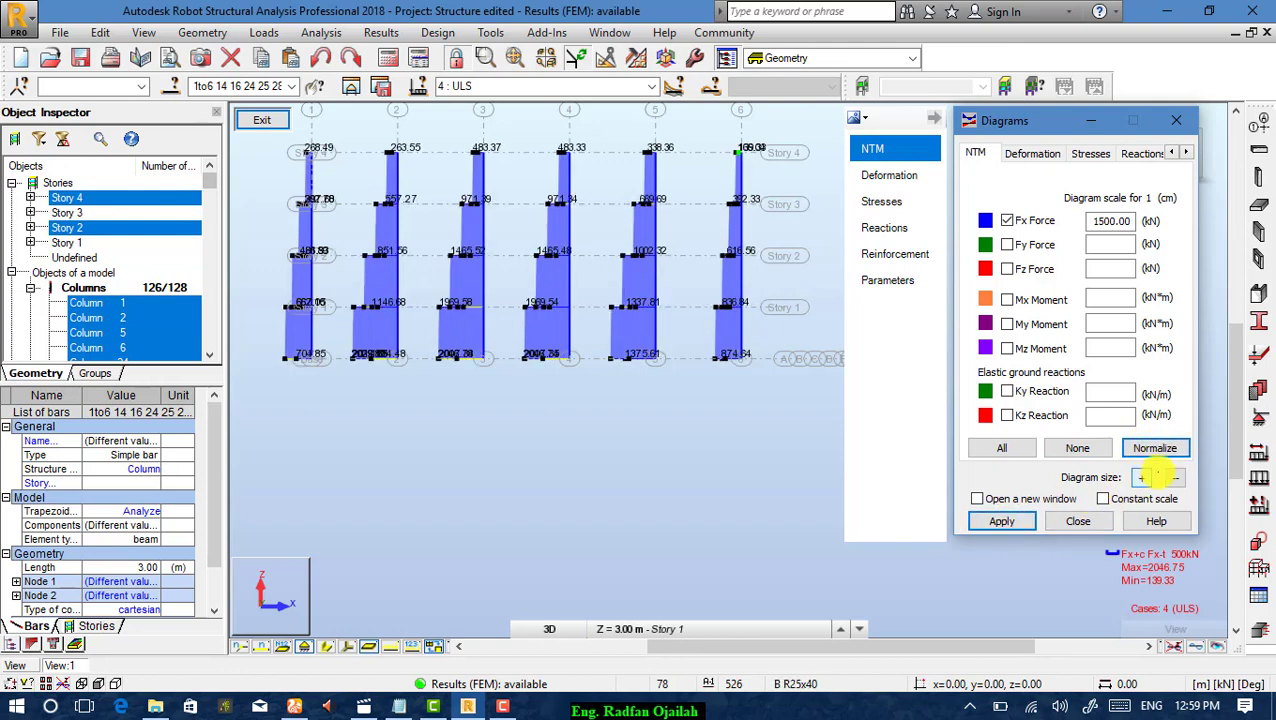
click(1075, 521)
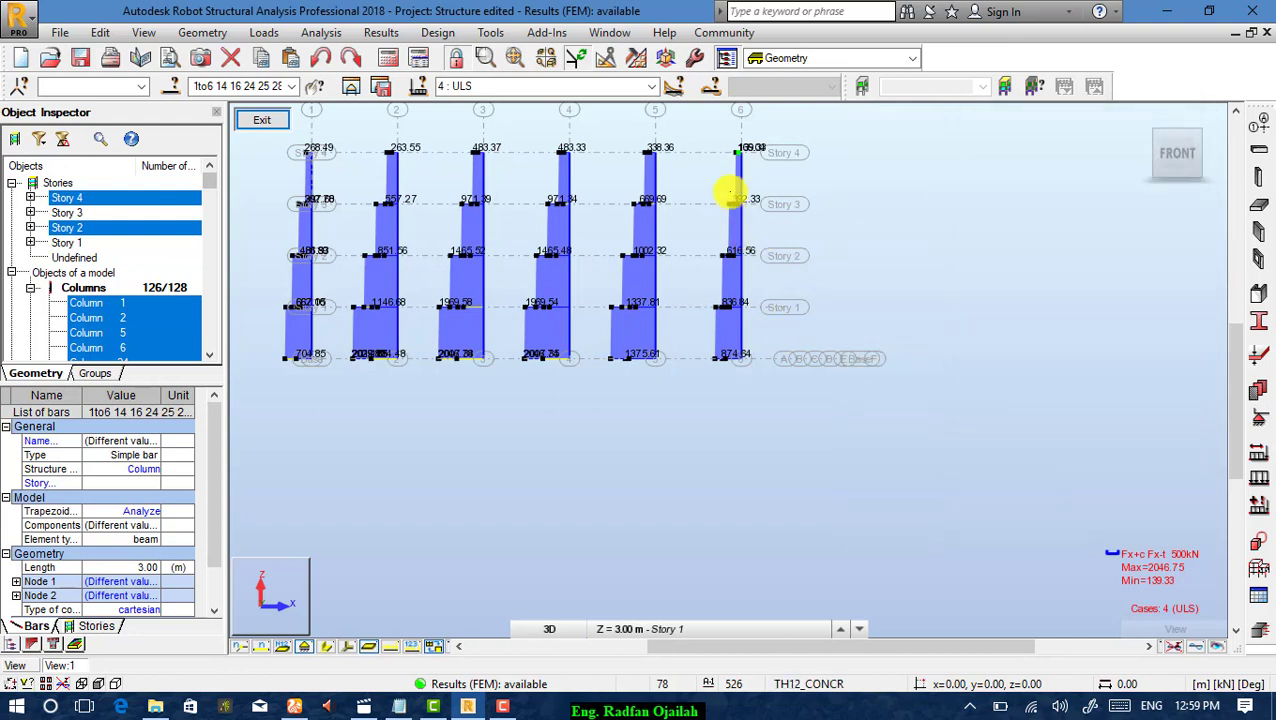
scroll(775, 182, up, 3)
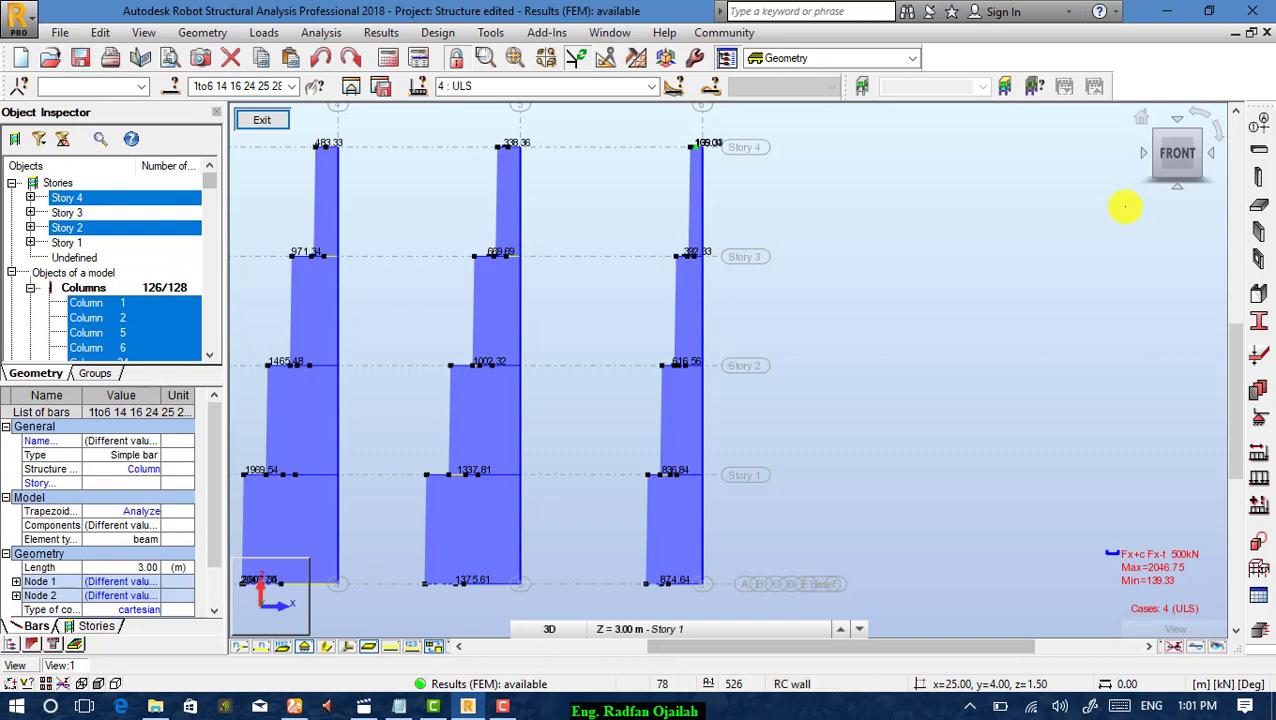
scroll(1120, 207, down, 2)
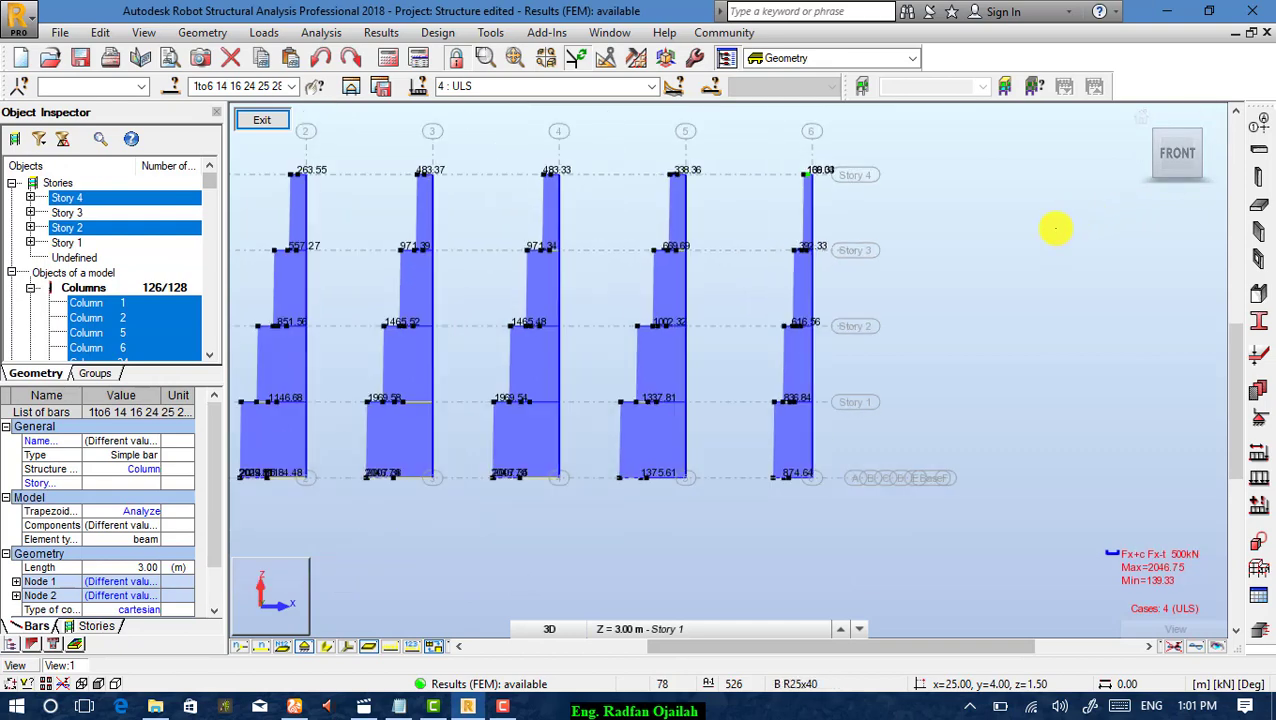
scroll(948, 287, down, 1)
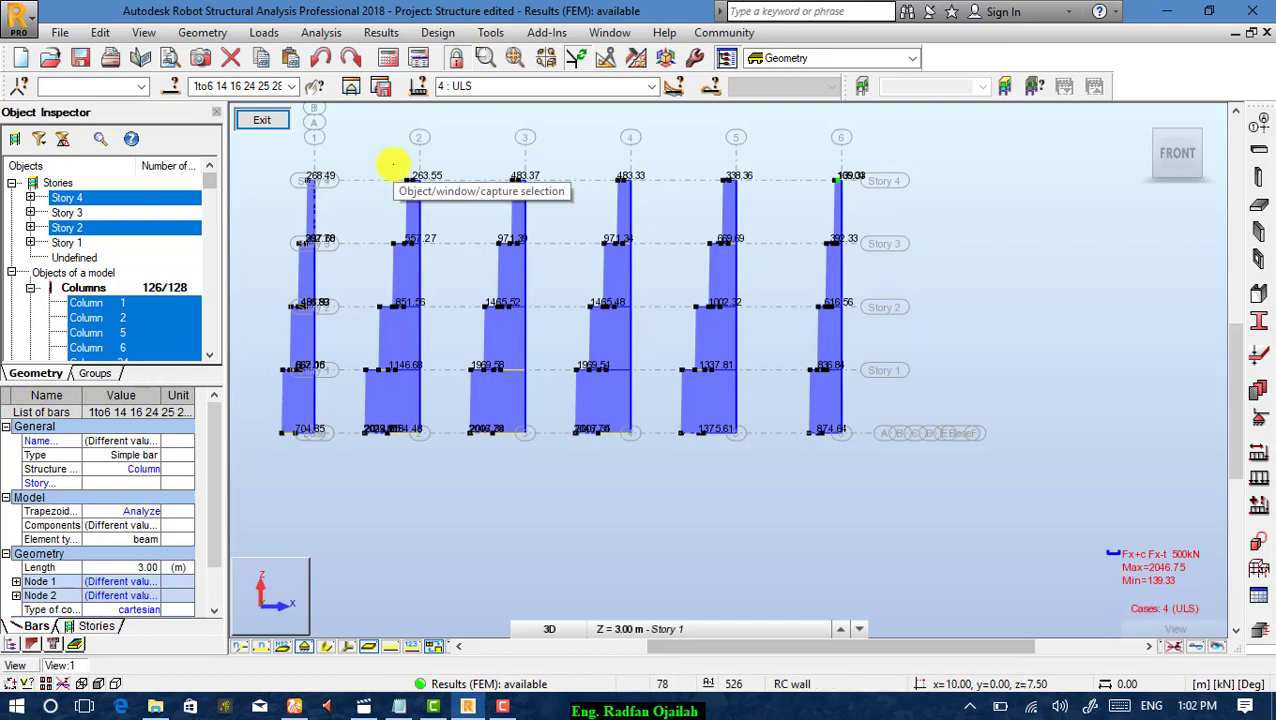
Open the bar forces results table and check the maximum FX force in the global extremes.
click(383, 31)
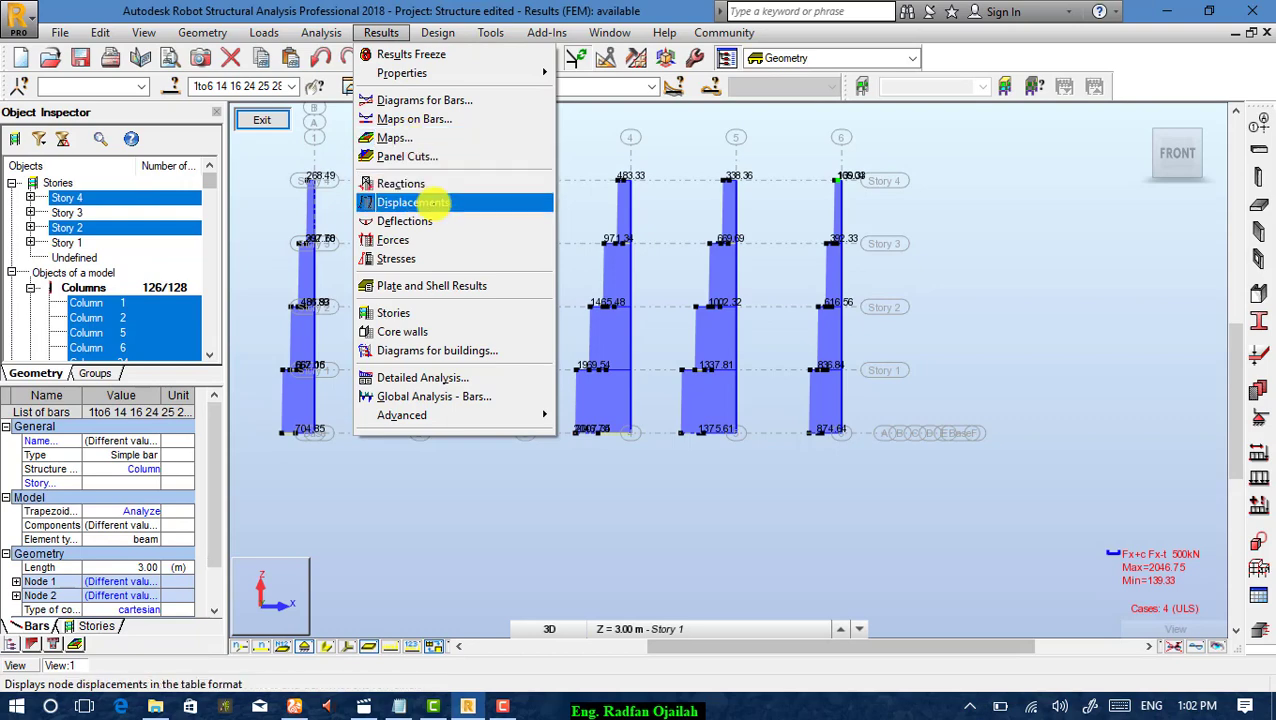
click(448, 242)
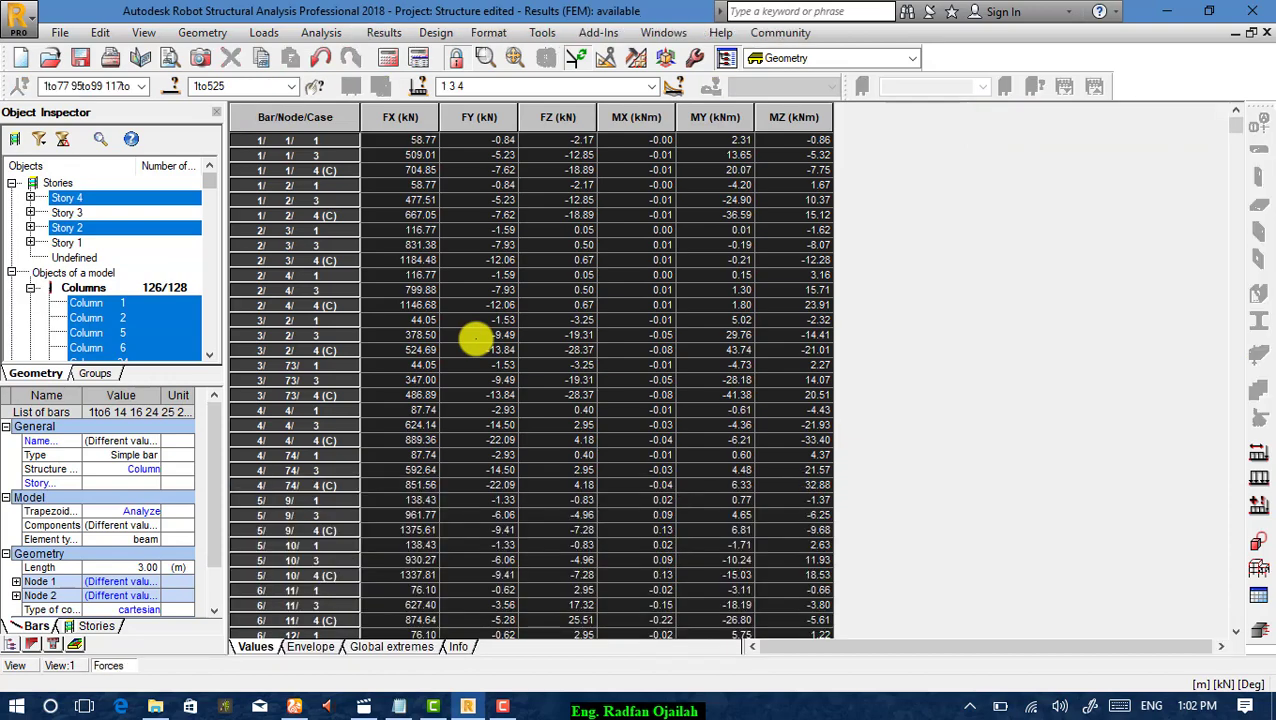
scroll(443, 372, down, 4)
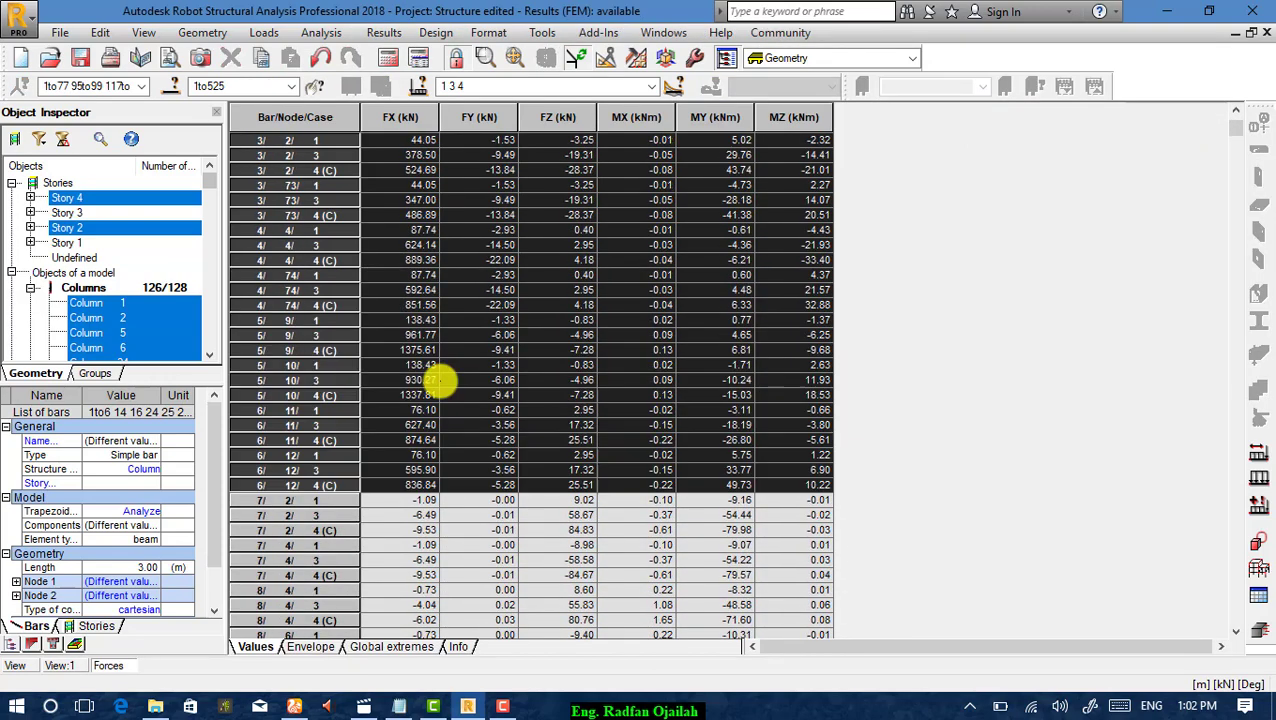
scroll(443, 375, up, 4)
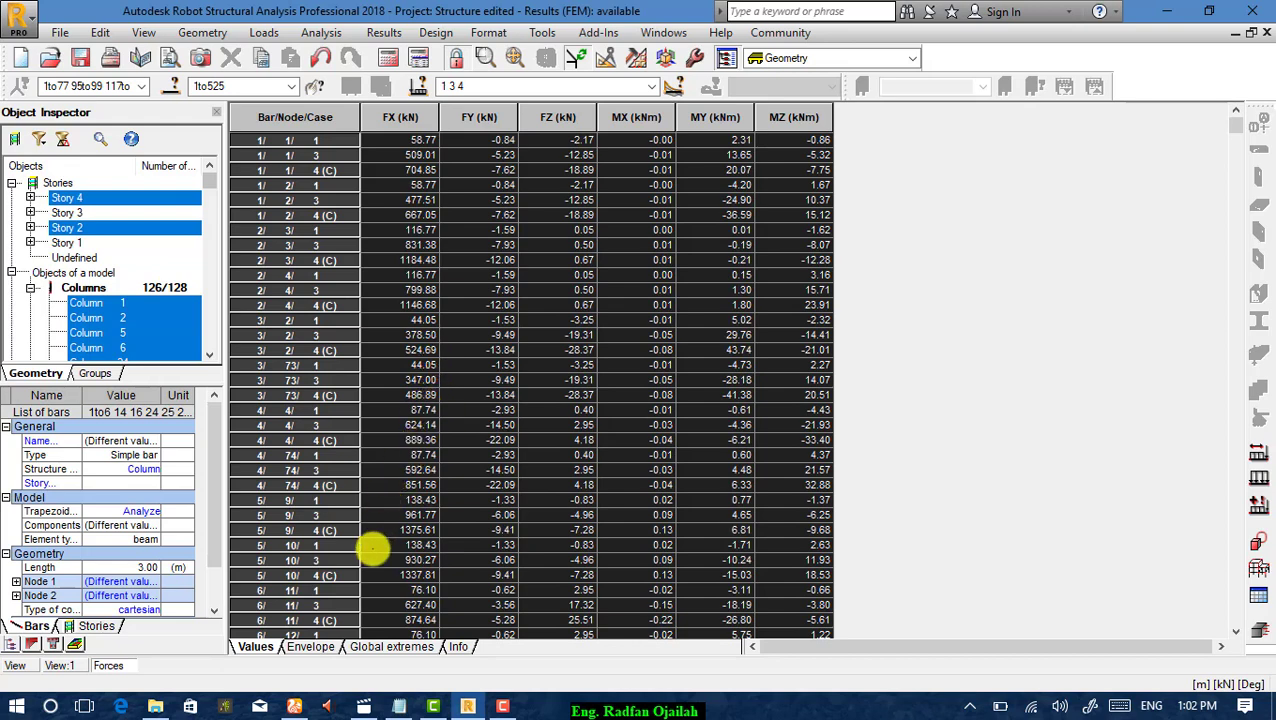
click(390, 646)
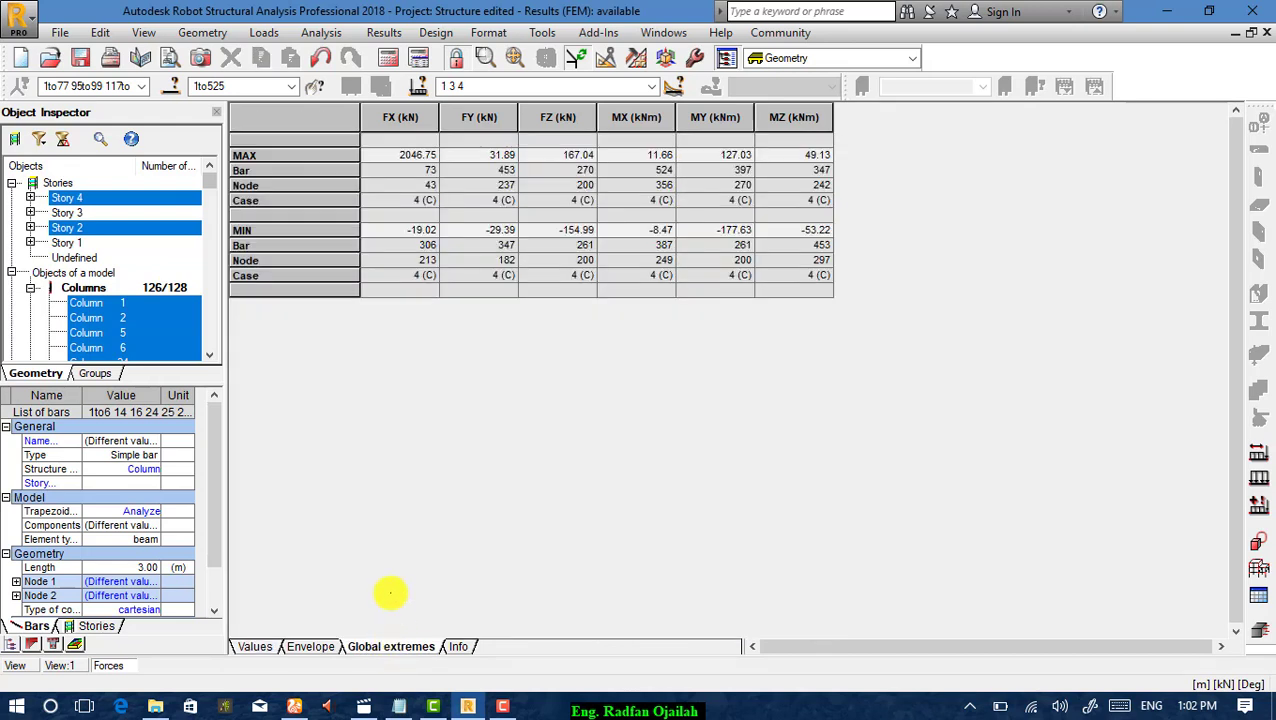
click(406, 155)
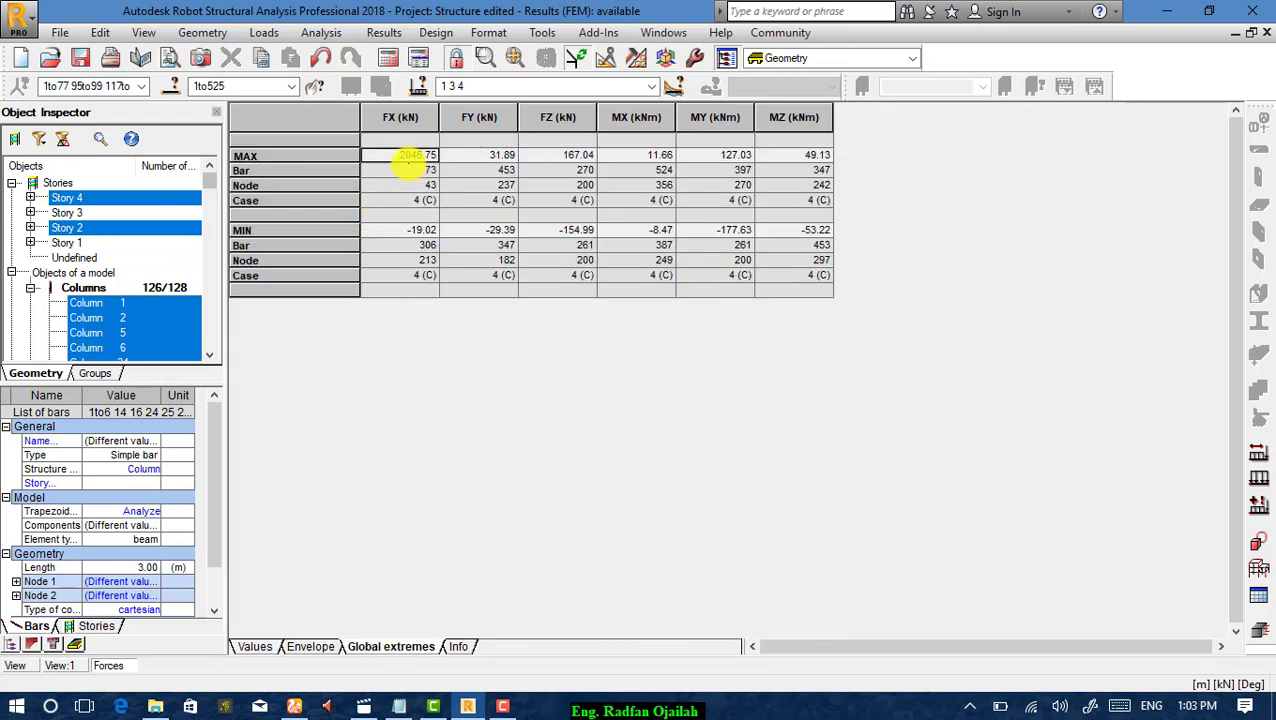
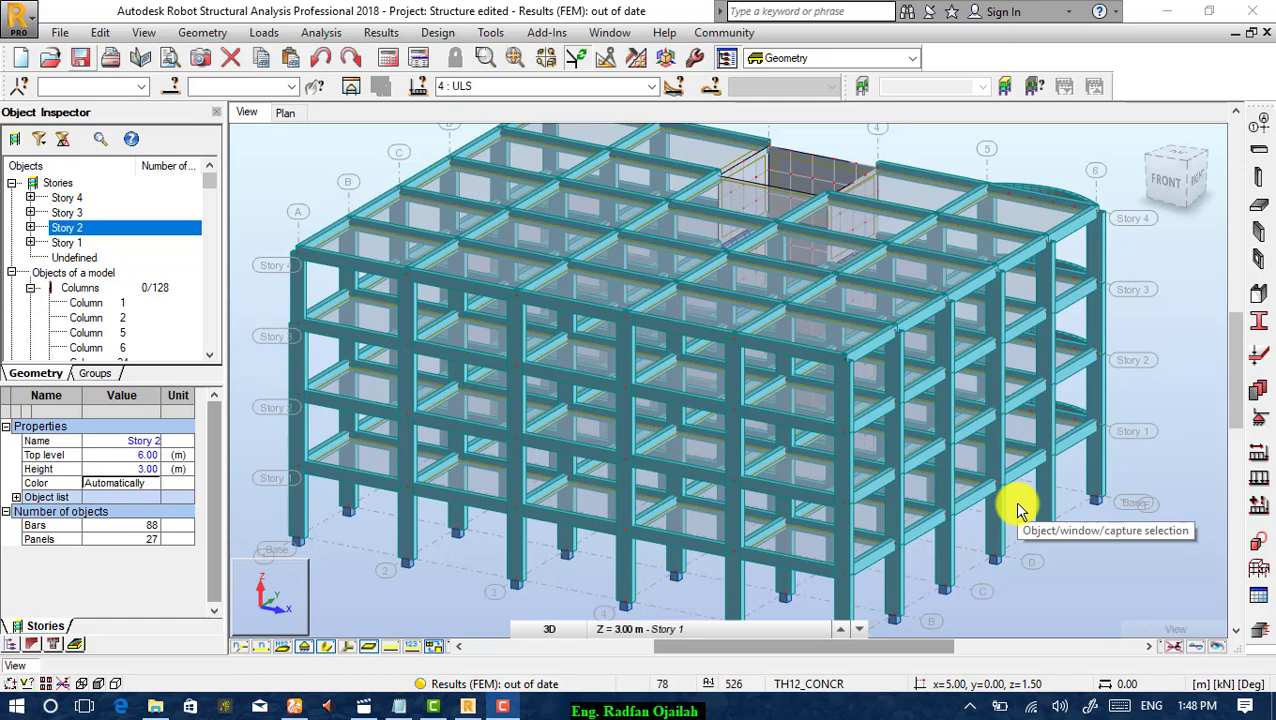
Select the roof slab panel between axes 5 and 6 with all similar slabs, and set their calculation model to Shell.
click(1044, 215)
right_click(1045, 213)
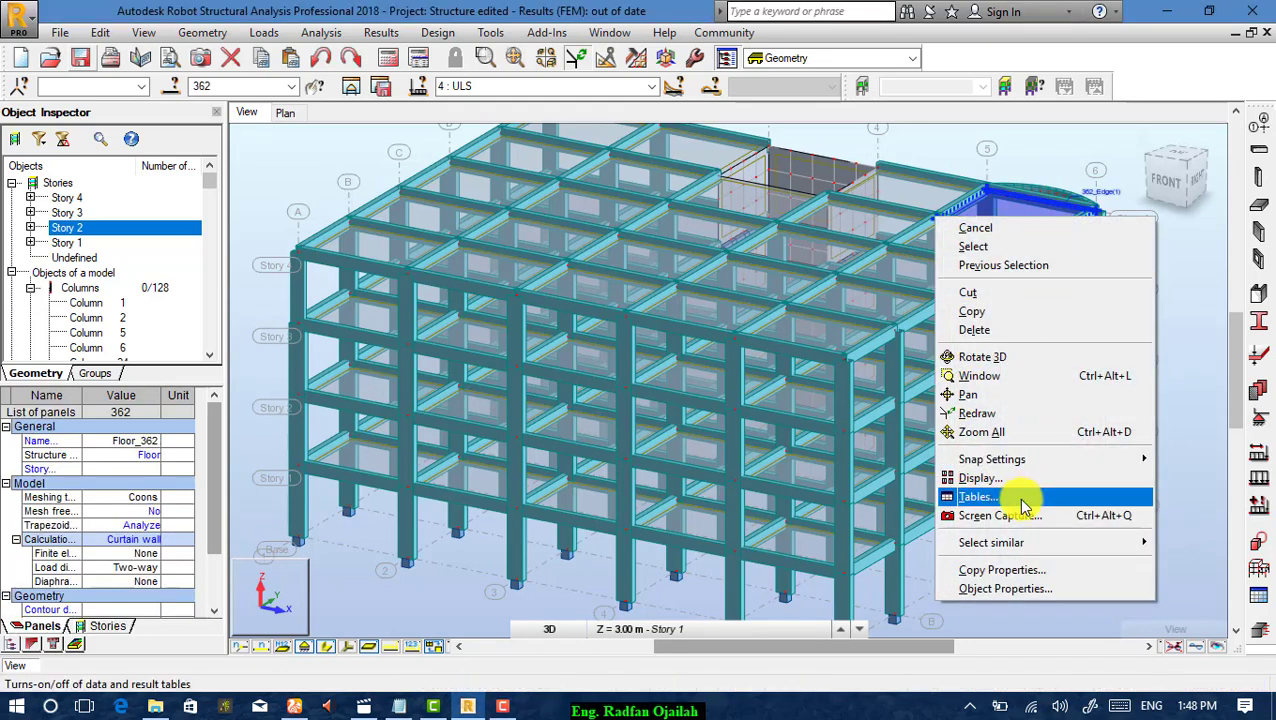
mouse_move(1001, 545)
click(838, 618)
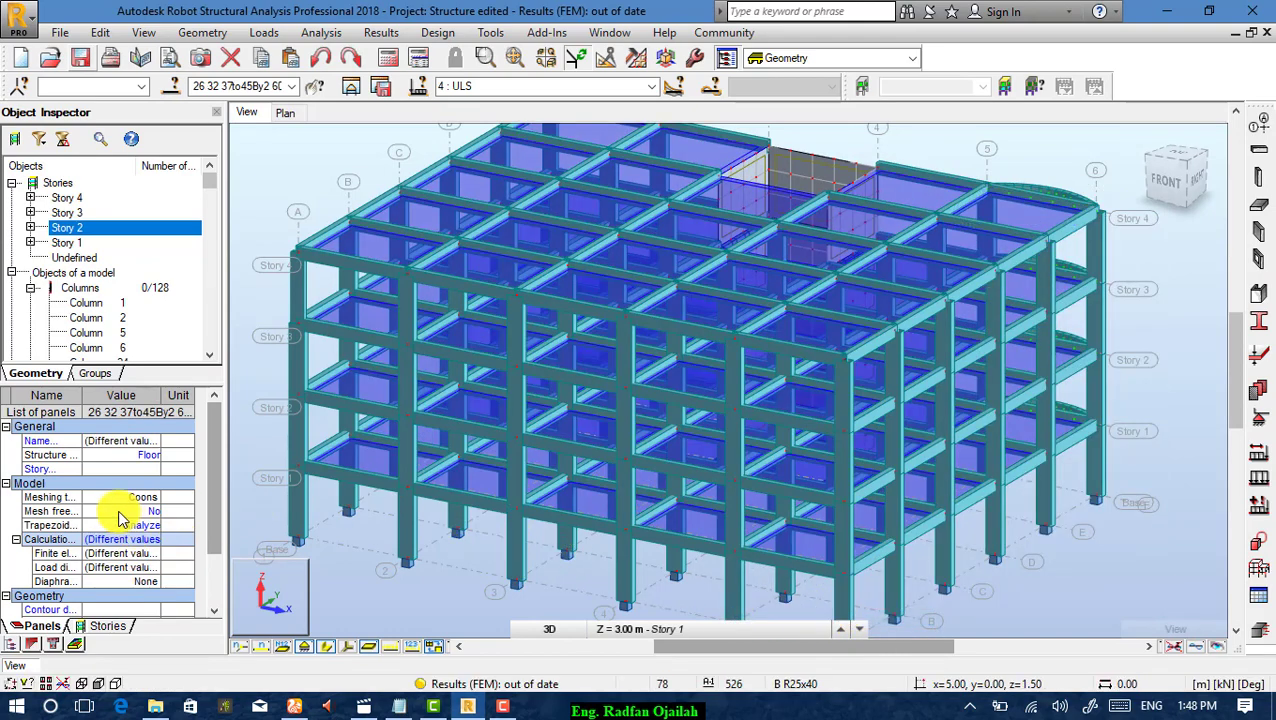
drag(210, 485, 210, 520)
click(130, 456)
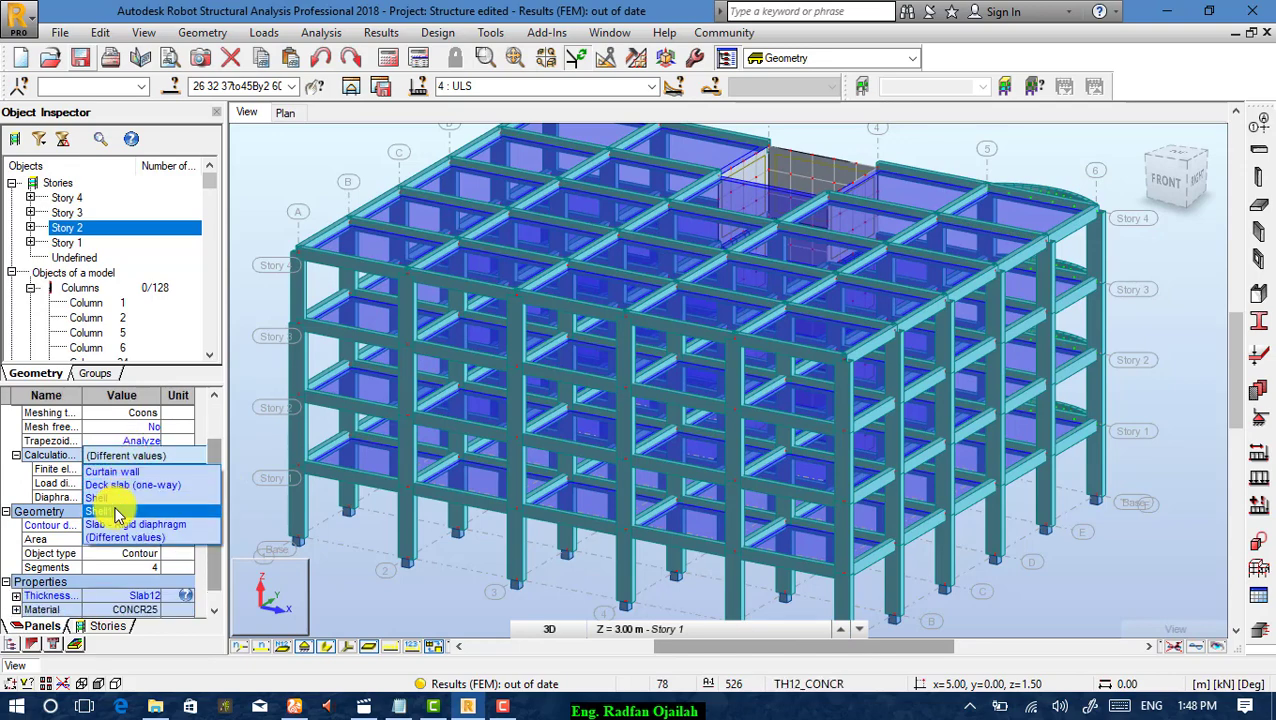
click(117, 499)
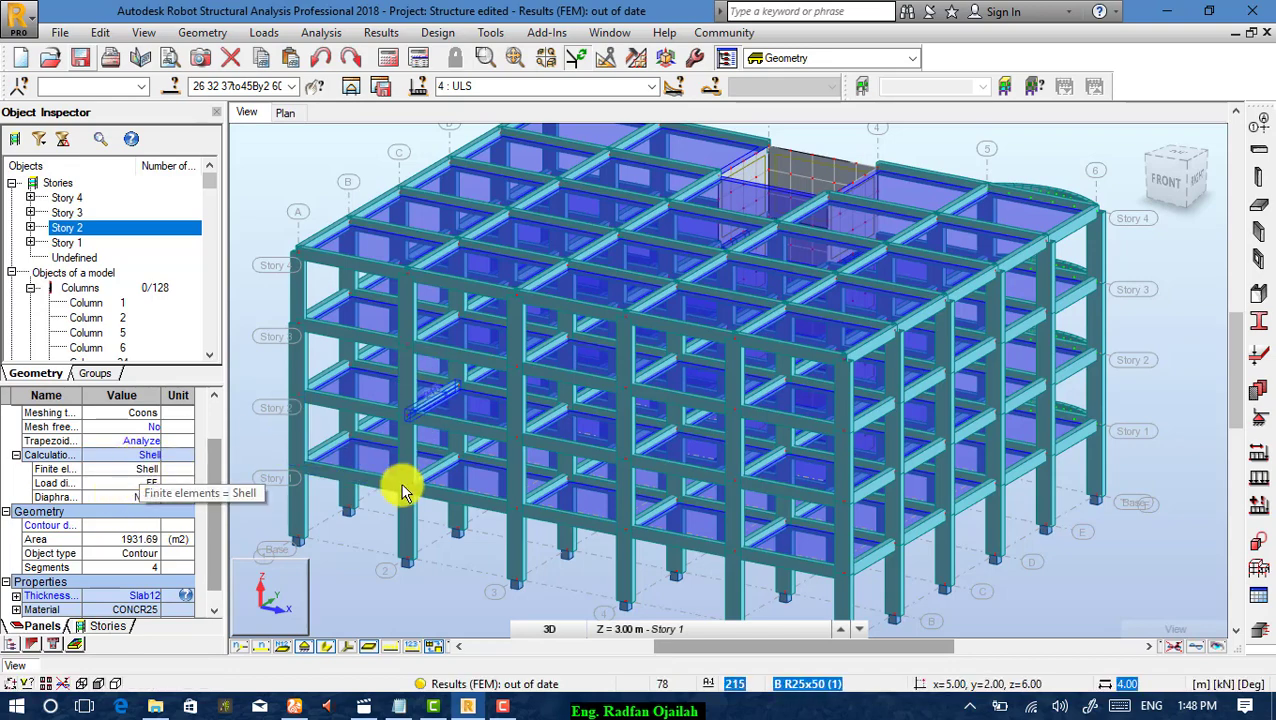
Run the structure calculation with the shell slabs, close the calculation messages, and inspect the slab mesh.
click(388, 60)
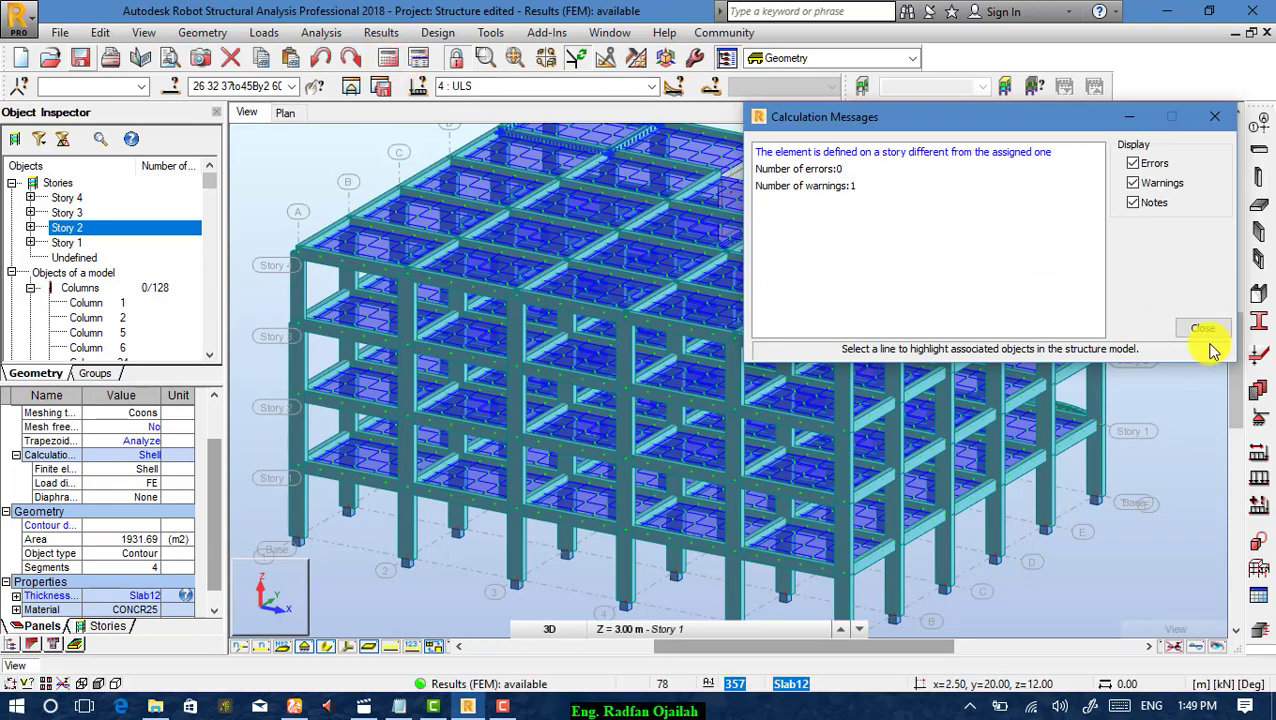
click(1208, 332)
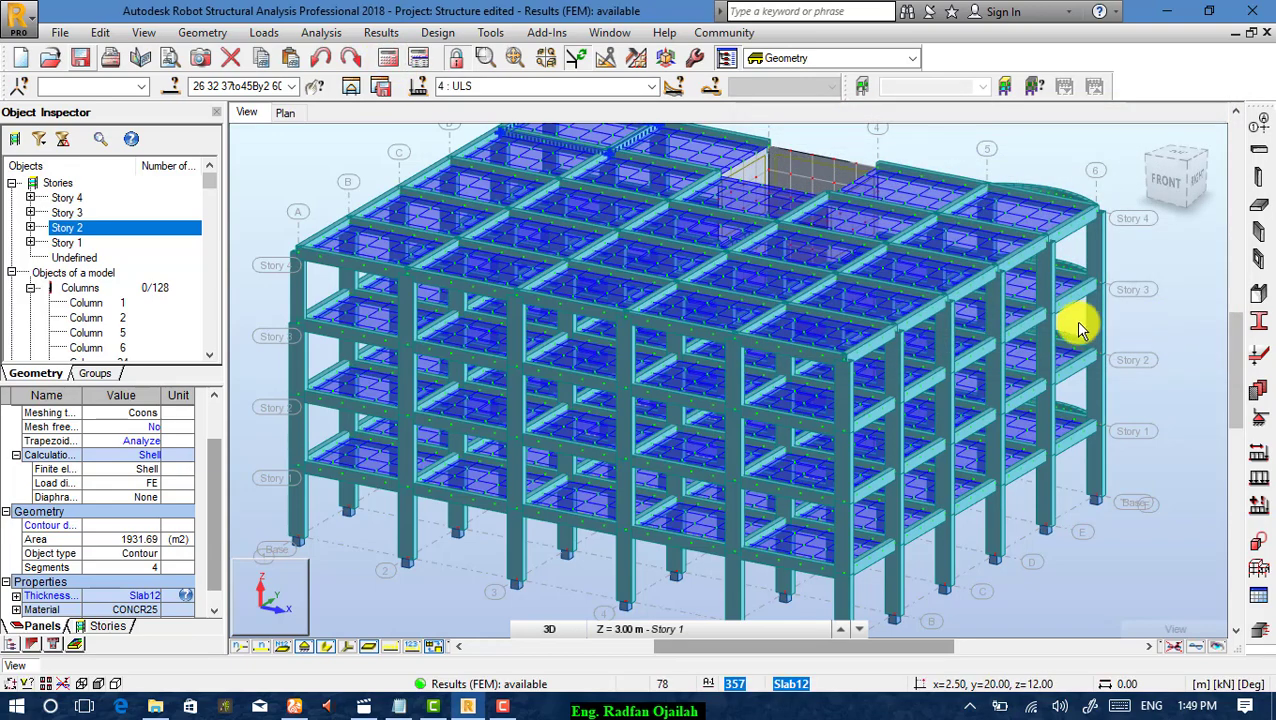
scroll(968, 265, up, 3)
scroll(846, 288, down, 1)
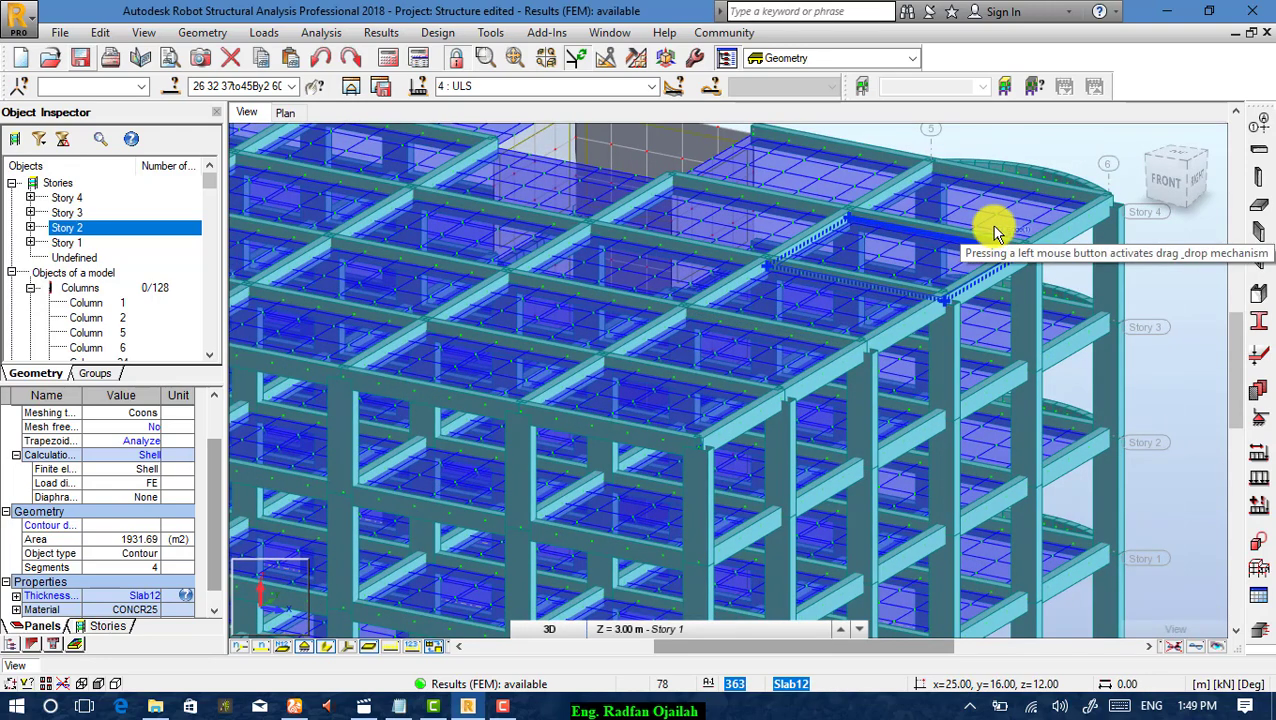
Clear the slab selection and switch to the plan view of Story 1.
click(1017, 211)
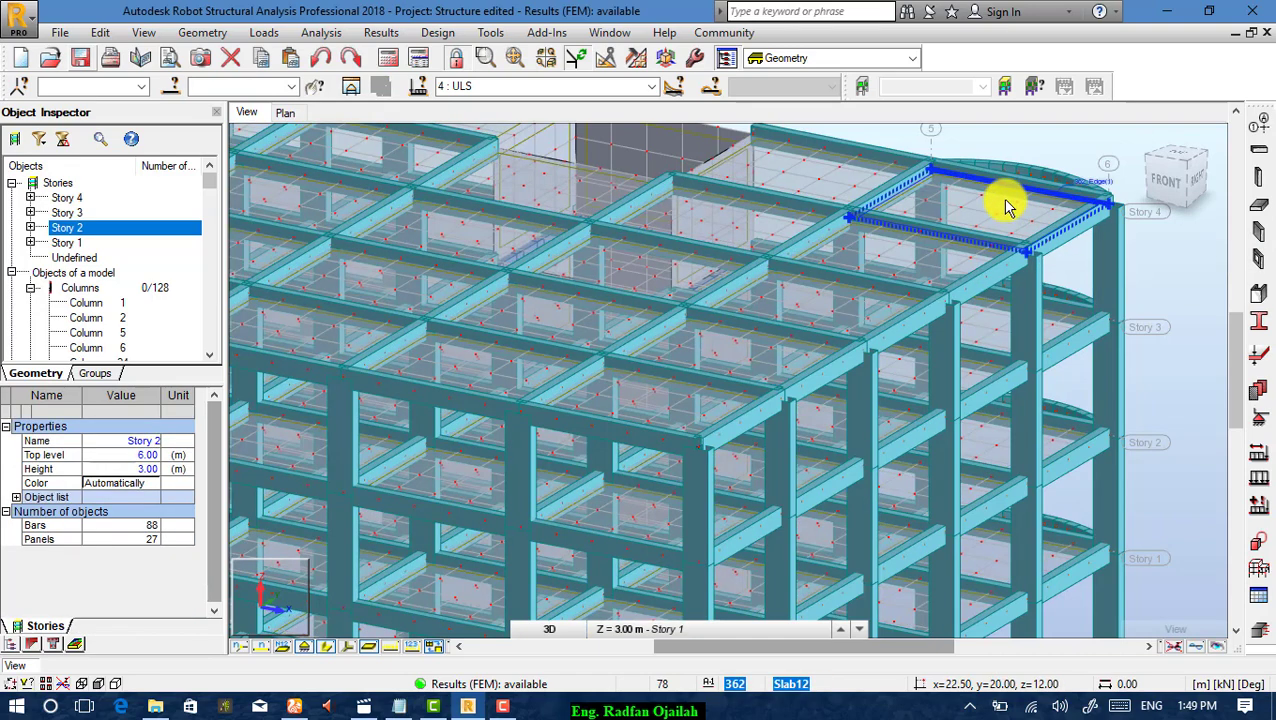
click(1006, 205)
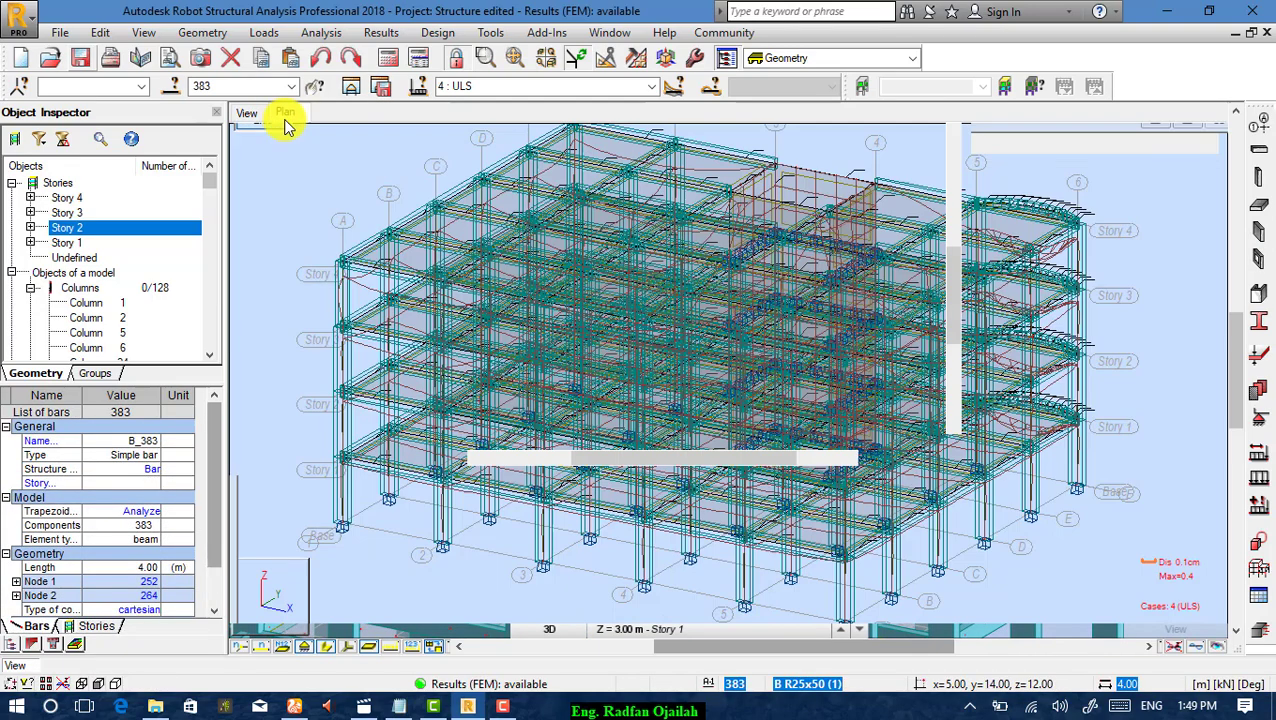
click(285, 115)
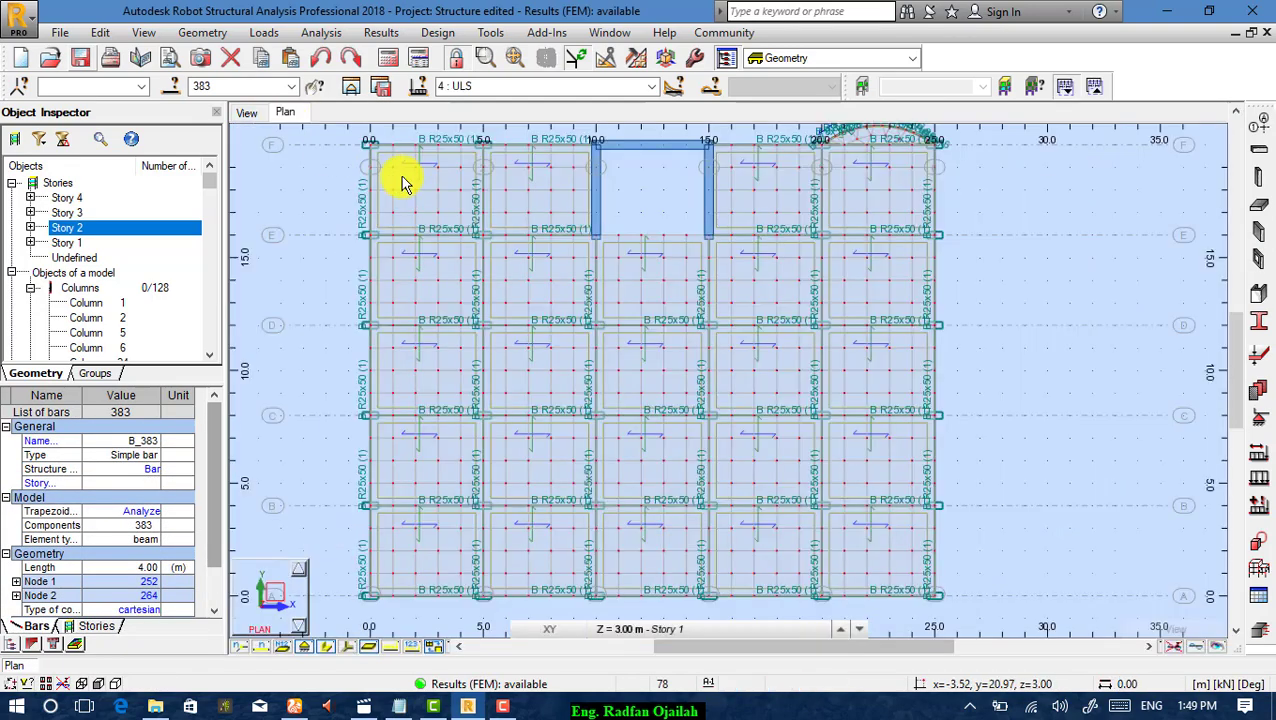
Isolate the Story 1 slab panel between axes 5 and 6 and E and F in its own window.
click(893, 203)
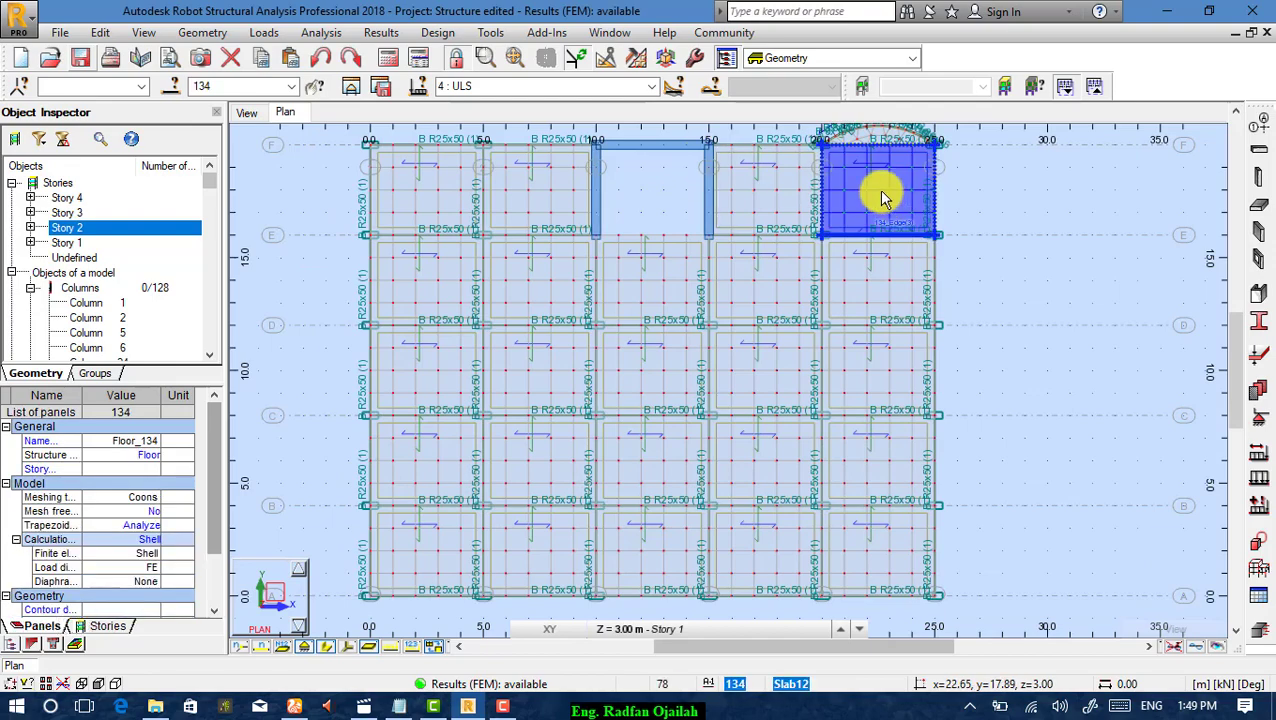
click(349, 88)
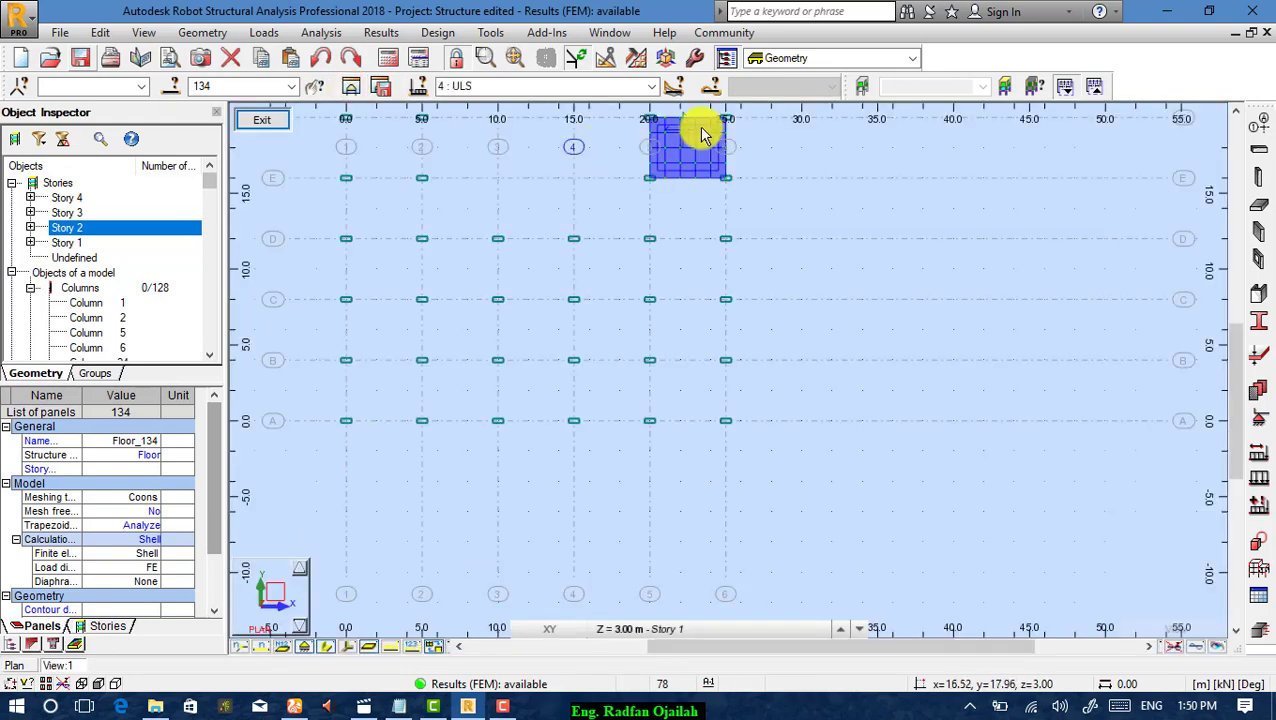
scroll(705, 120, up, 5)
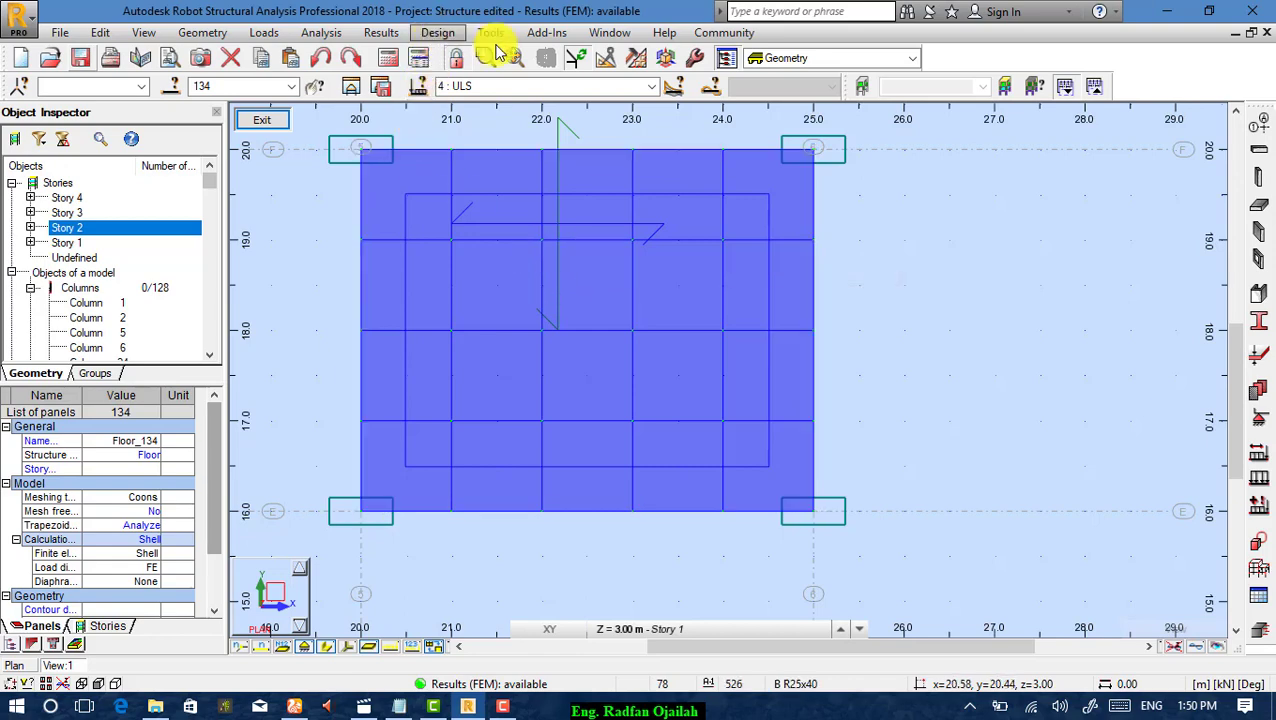
Display the map of xx moments on the isolated slab panel.
click(381, 32)
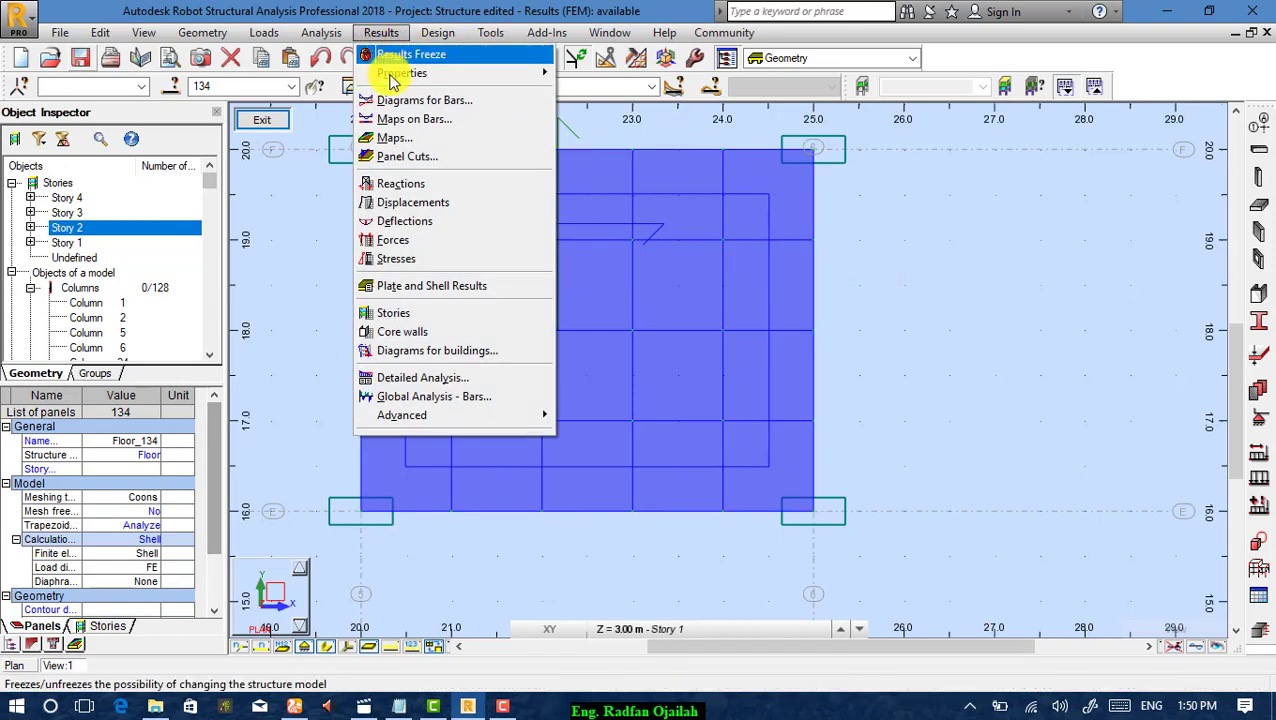
click(420, 139)
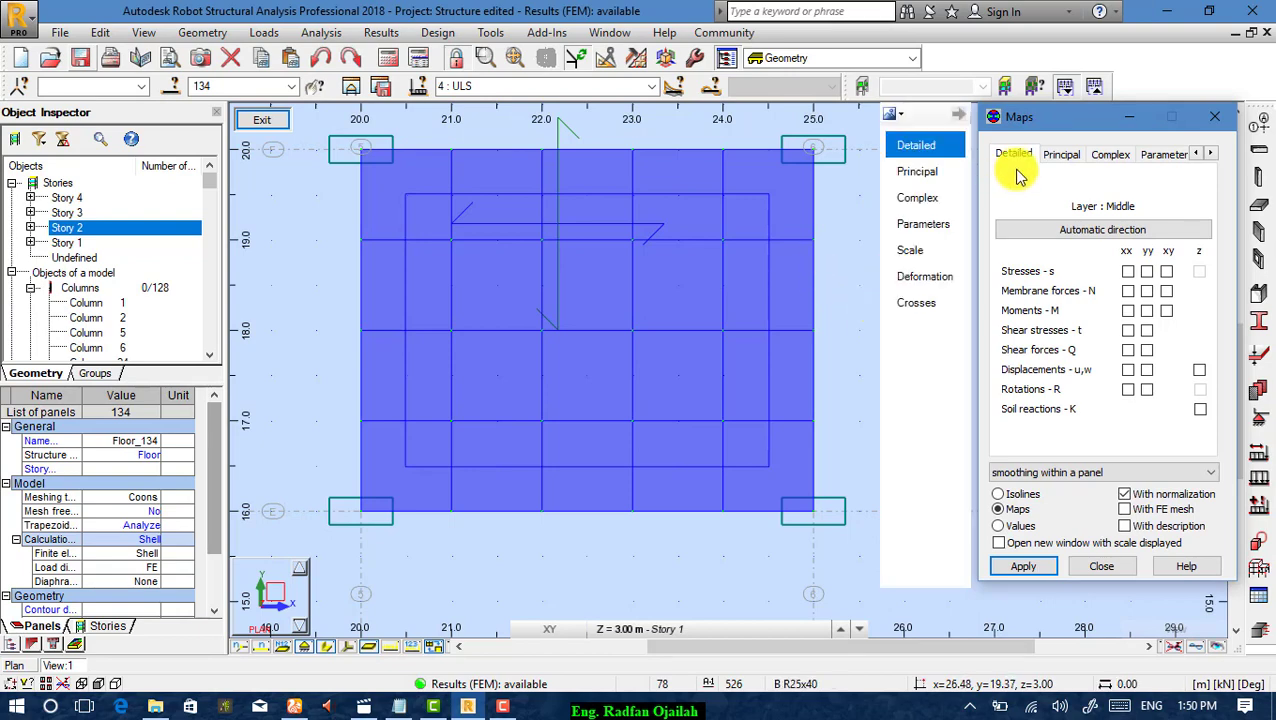
click(1128, 311)
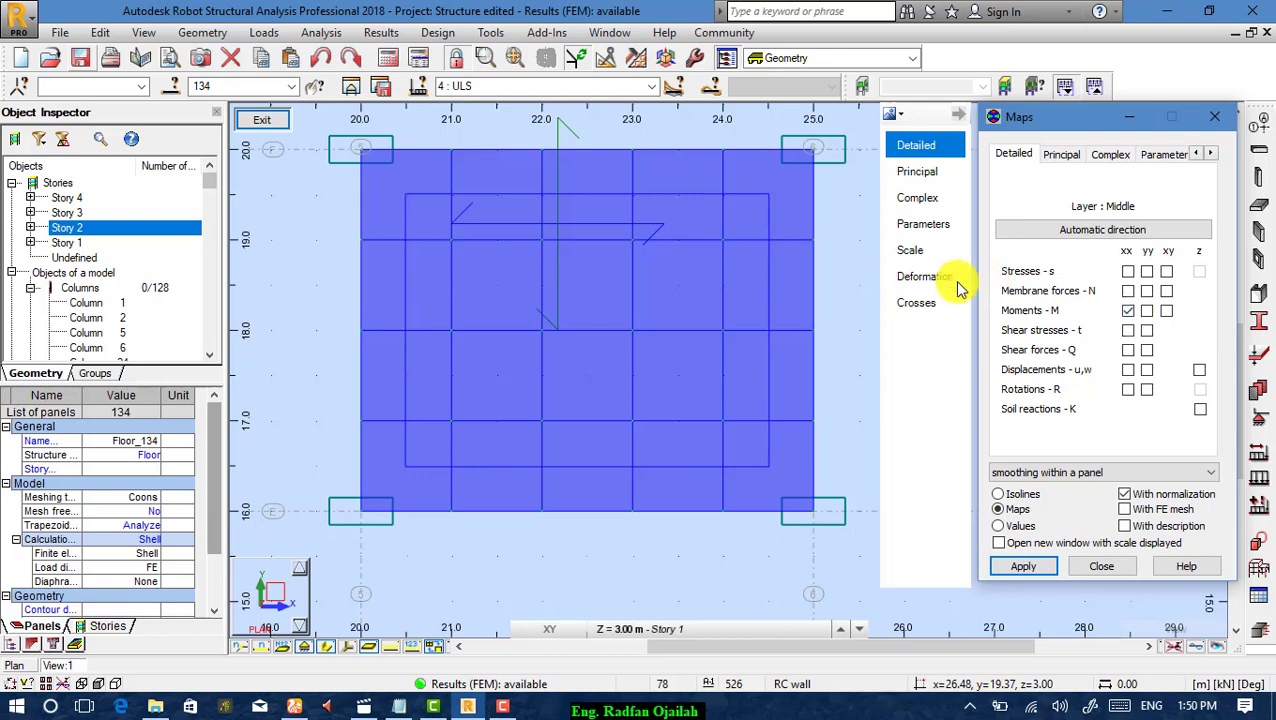
click(1022, 566)
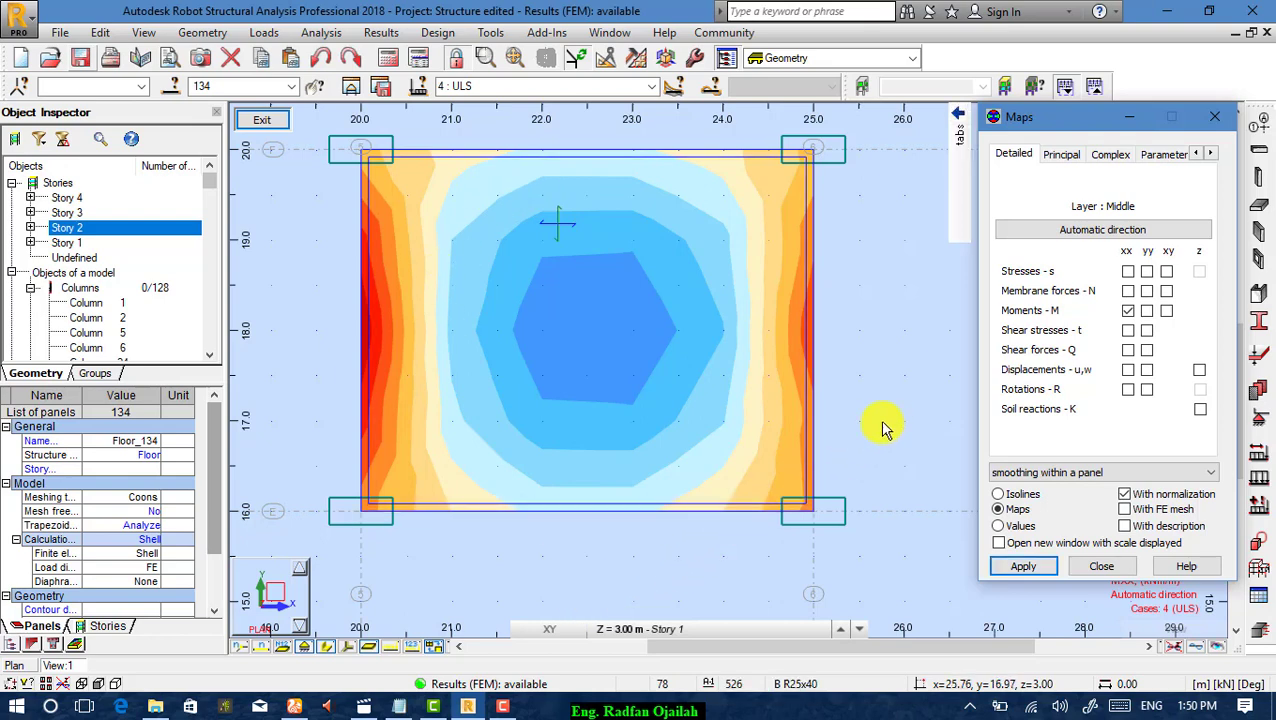
Replace the xx moment map with the yy moment map on the slab panel.
click(1129, 311)
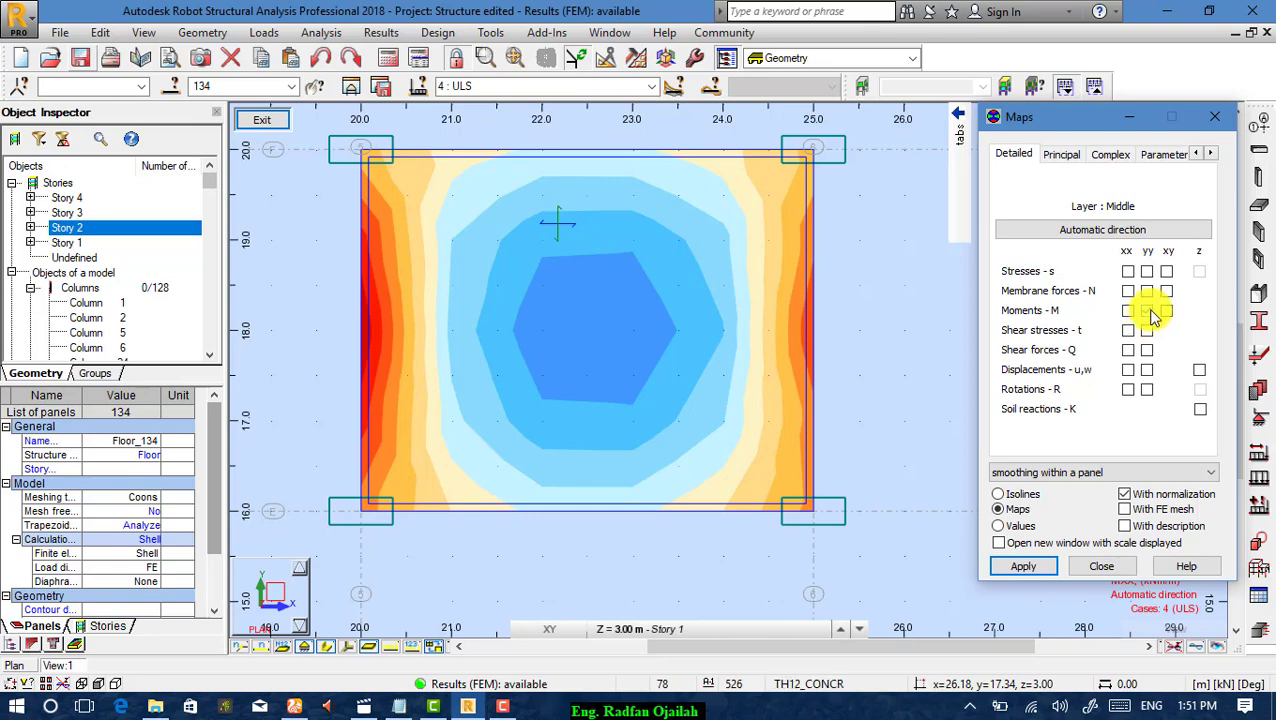
click(1149, 311)
click(1035, 568)
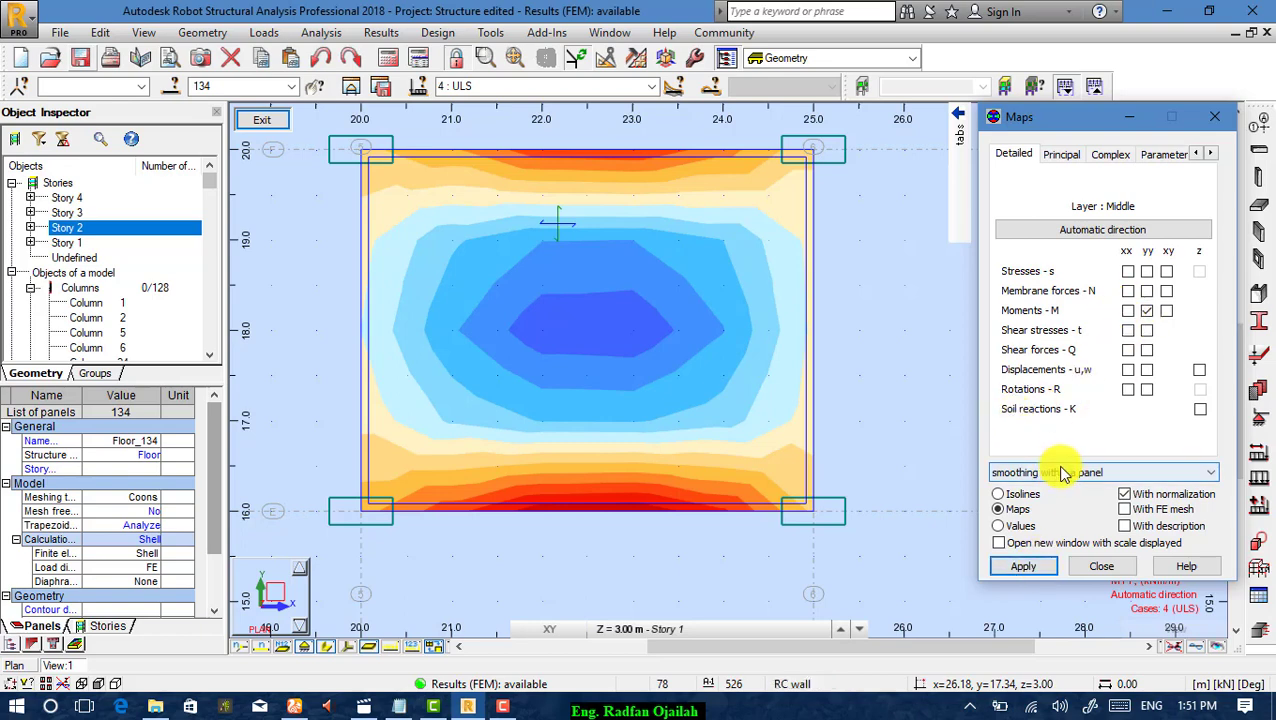
Show the slab's yy moments as values, with the description positions set to extreme points.
click(1002, 527)
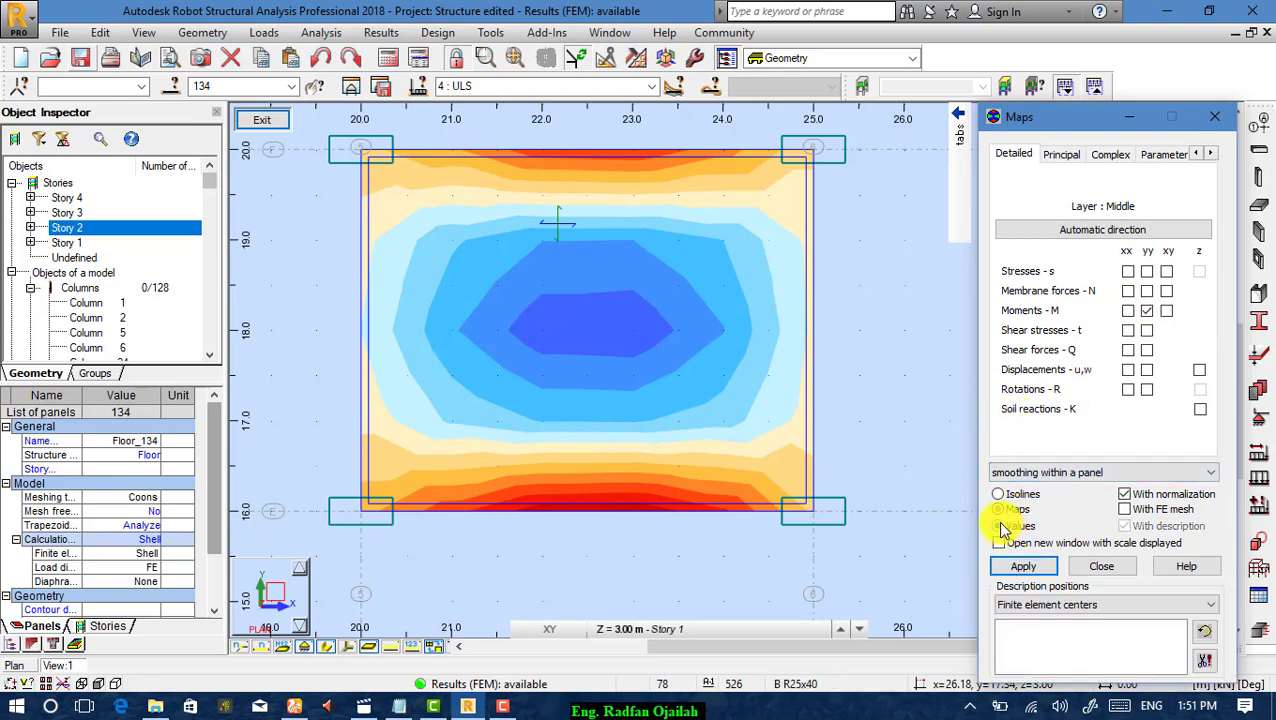
click(1013, 563)
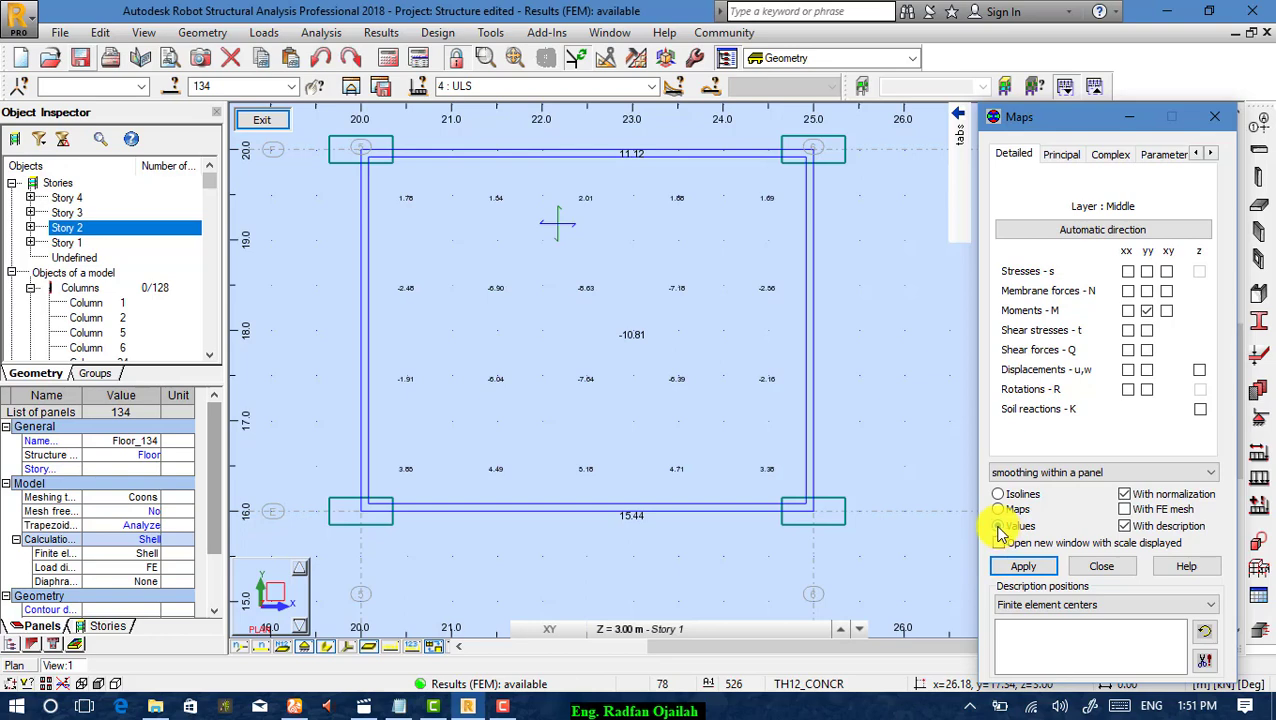
drag(1079, 117, 1076, 72)
click(1048, 563)
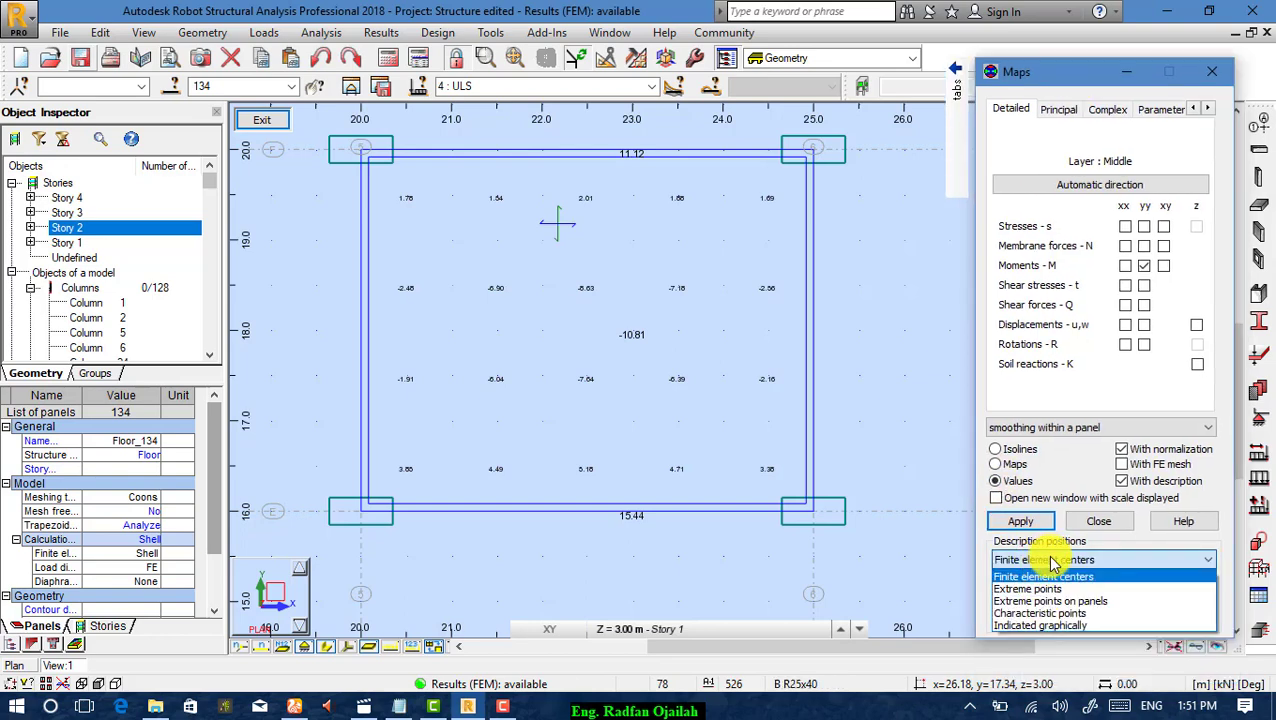
click(1027, 589)
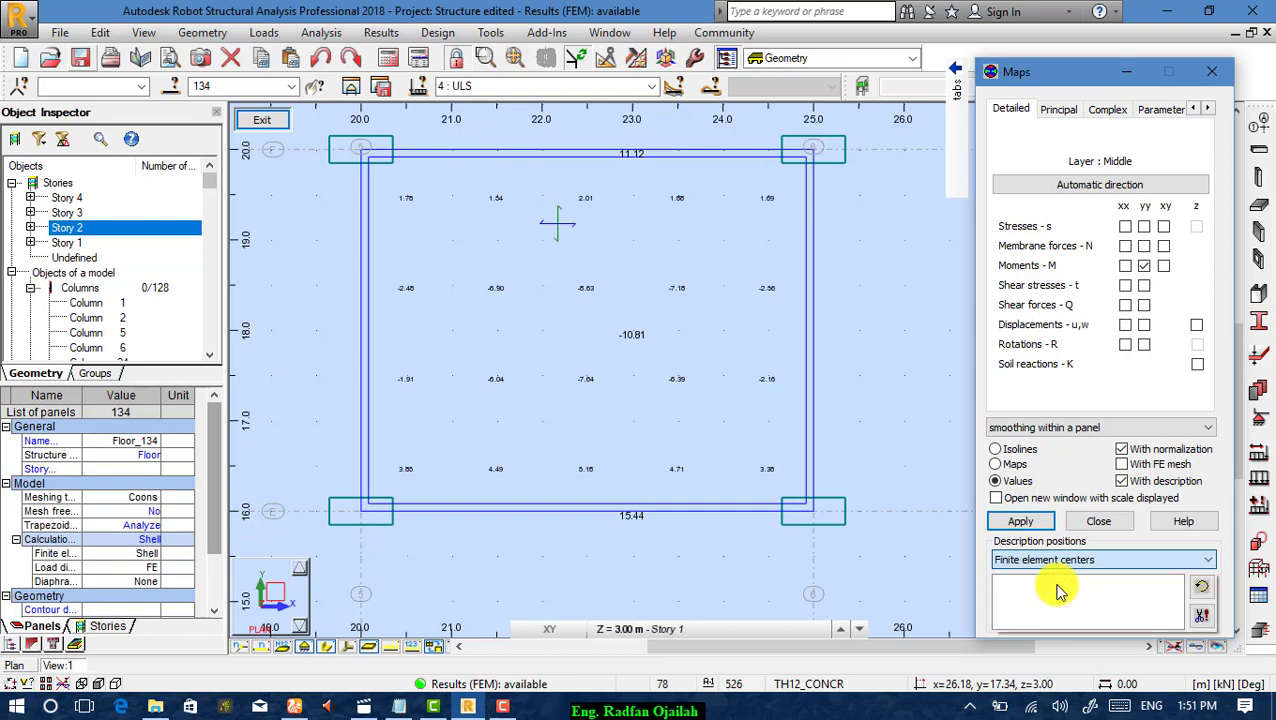
click(1018, 521)
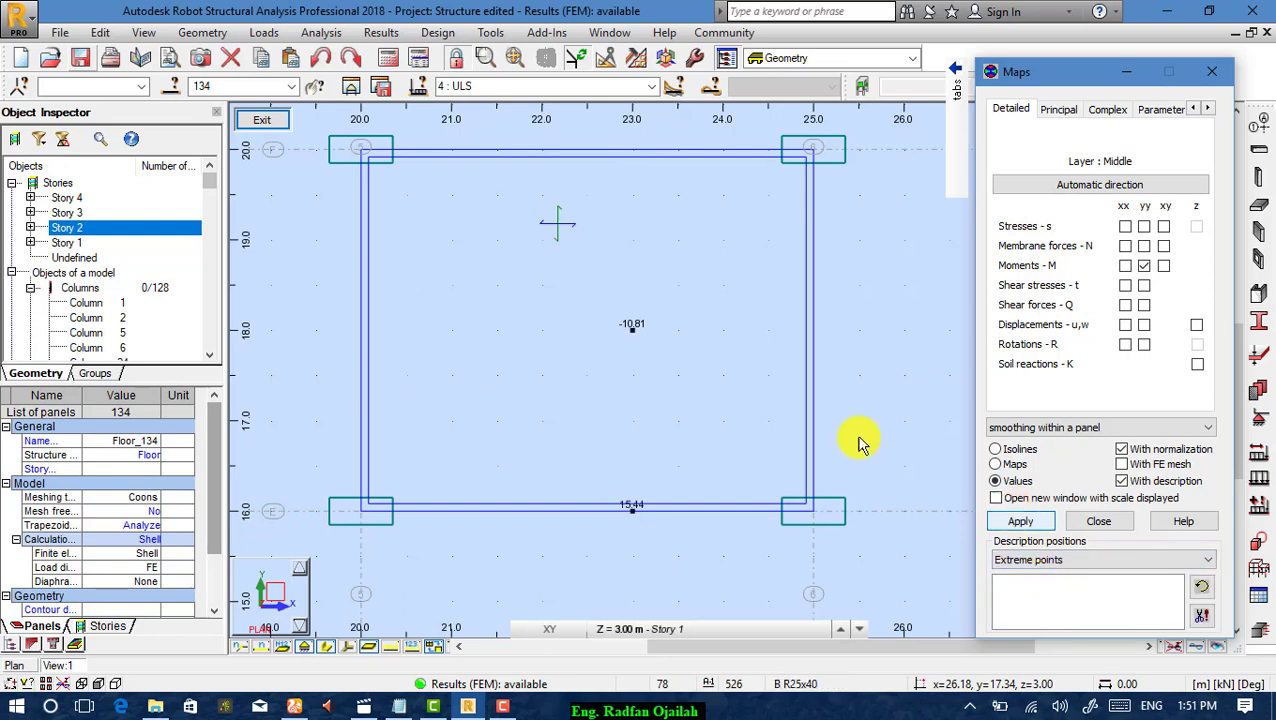
click(1012, 527)
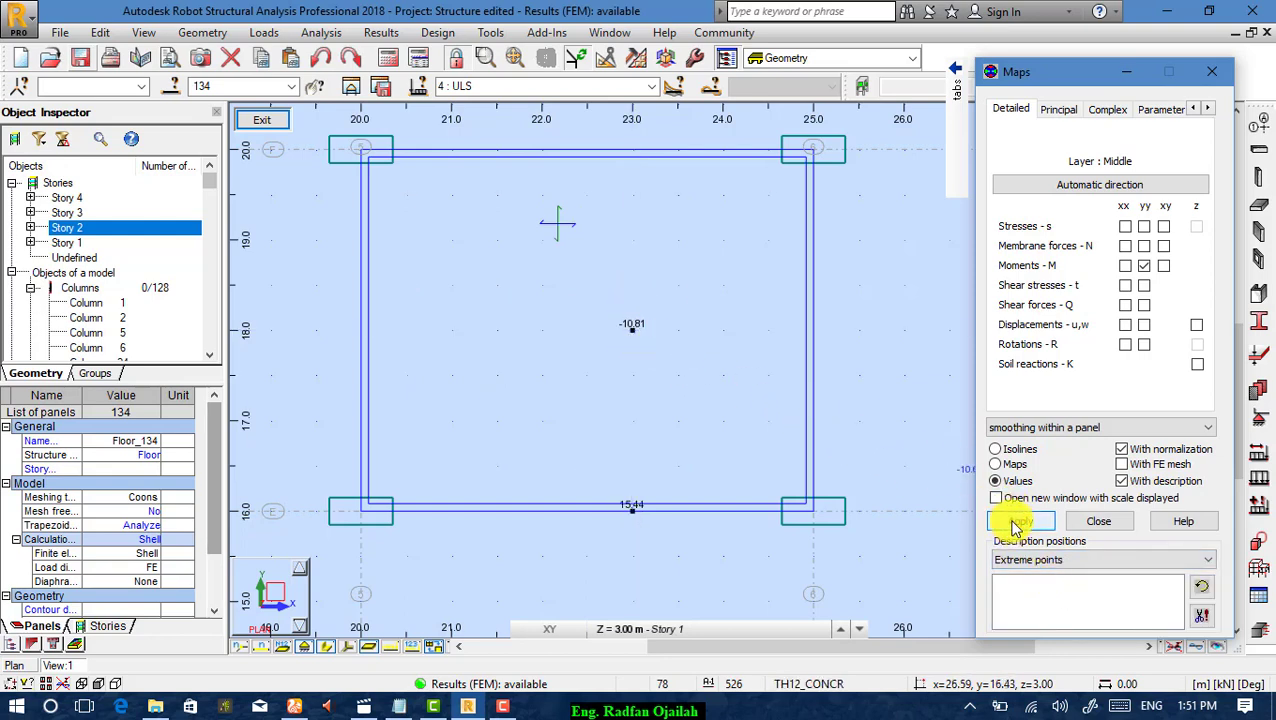
Set the description positions back to finite element centers and show the yy moments as a map.
click(1014, 560)
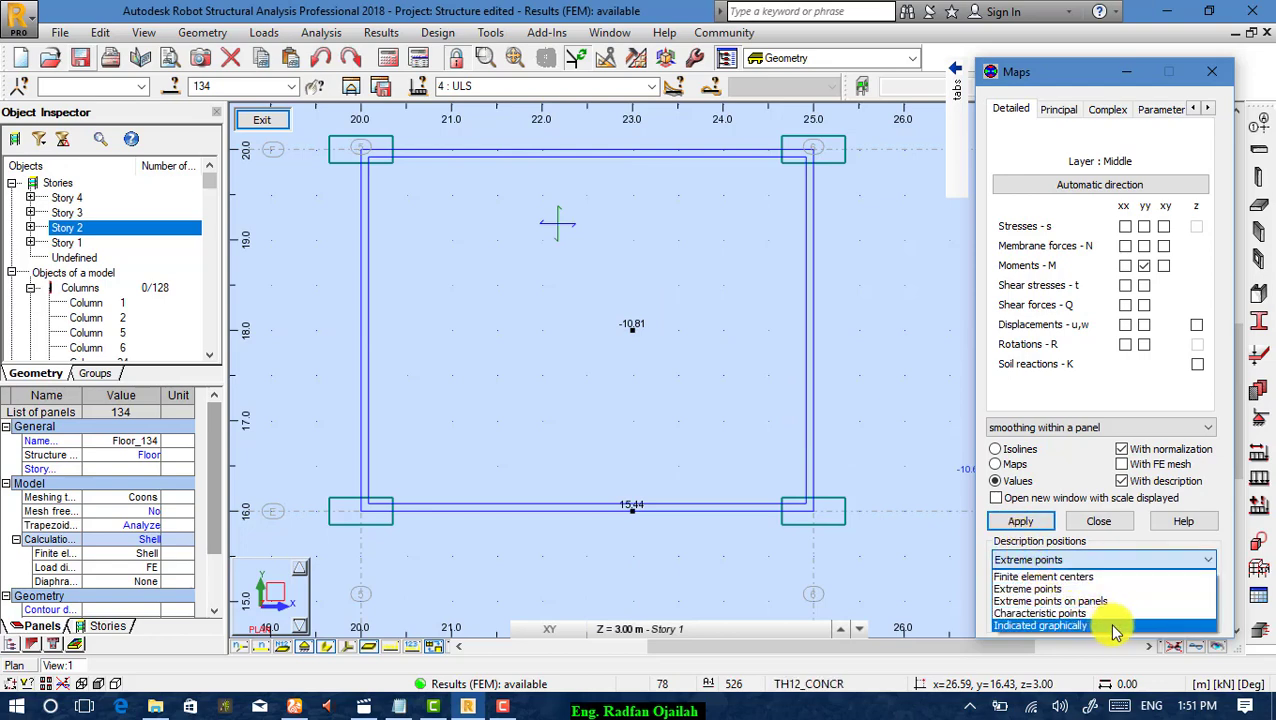
click(1080, 577)
click(1009, 465)
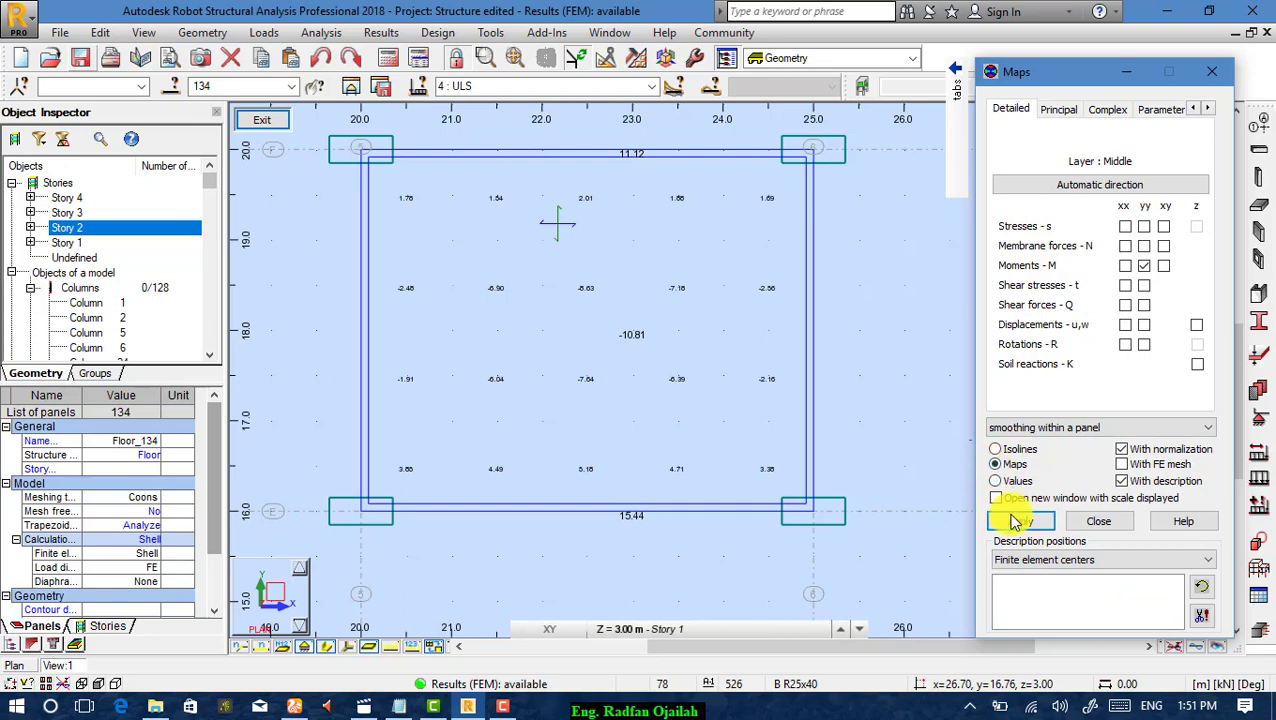
click(1016, 521)
Show the yy moments as isolines, and return the display to maps.
click(995, 449)
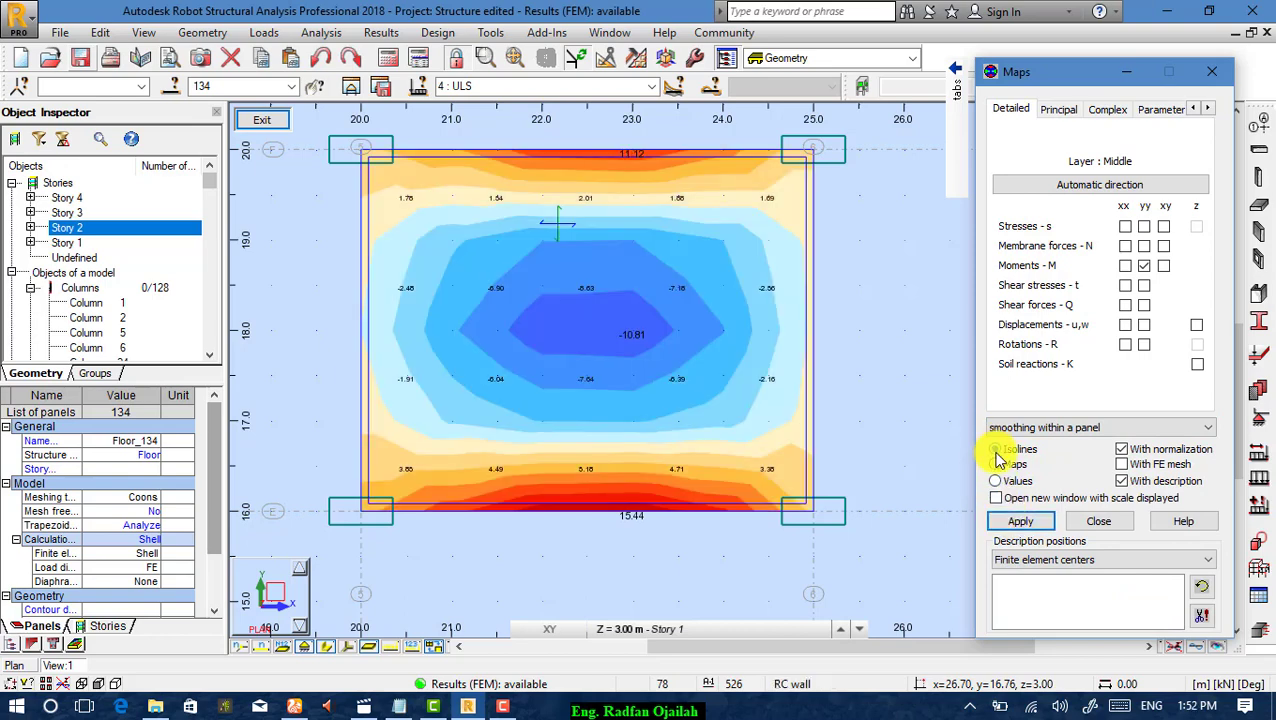
click(1019, 523)
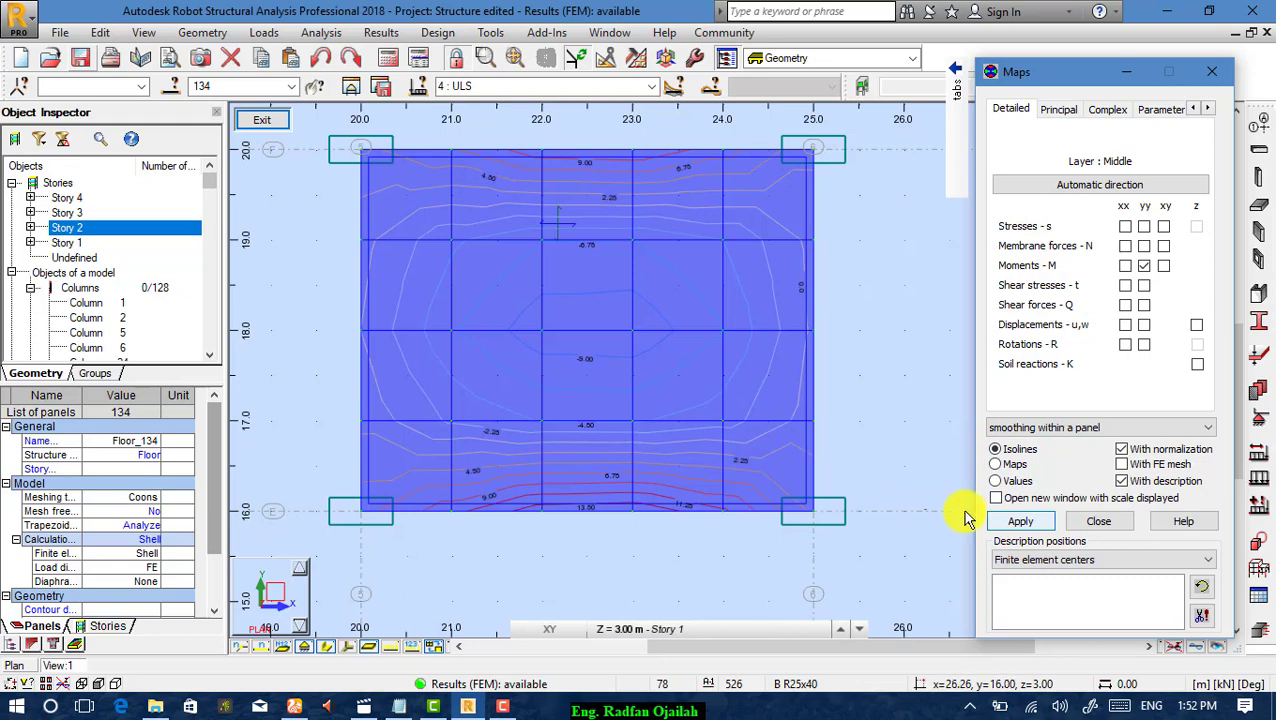
click(995, 464)
click(1018, 518)
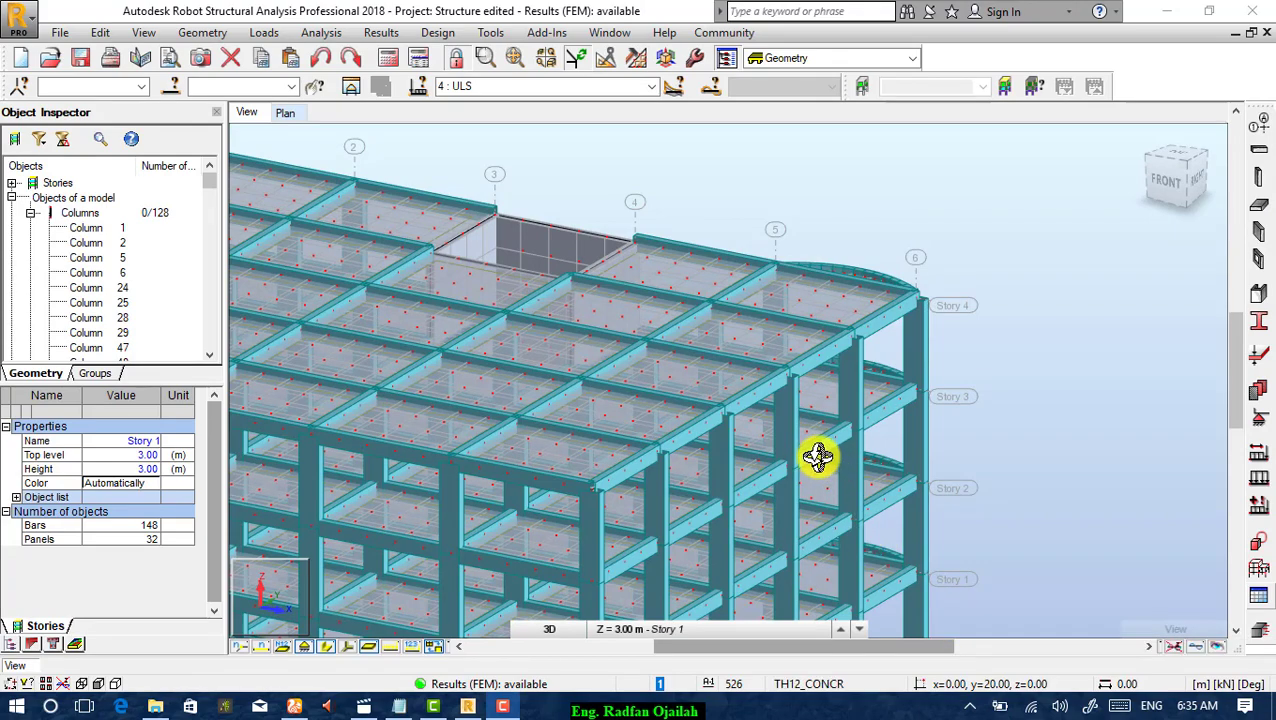
In top view at Story 4, select the slab panel between axes 4 and 5 and D and E and isolate it in its own window.
click(1175, 158)
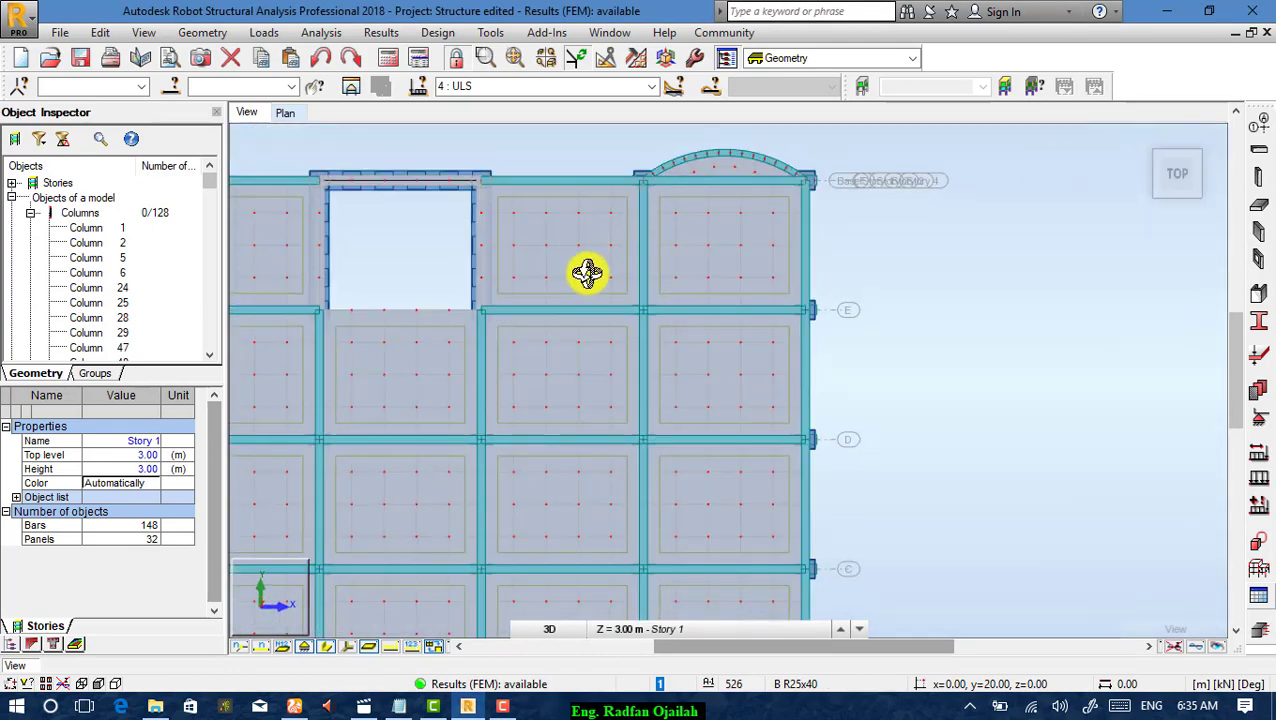
click(606, 385)
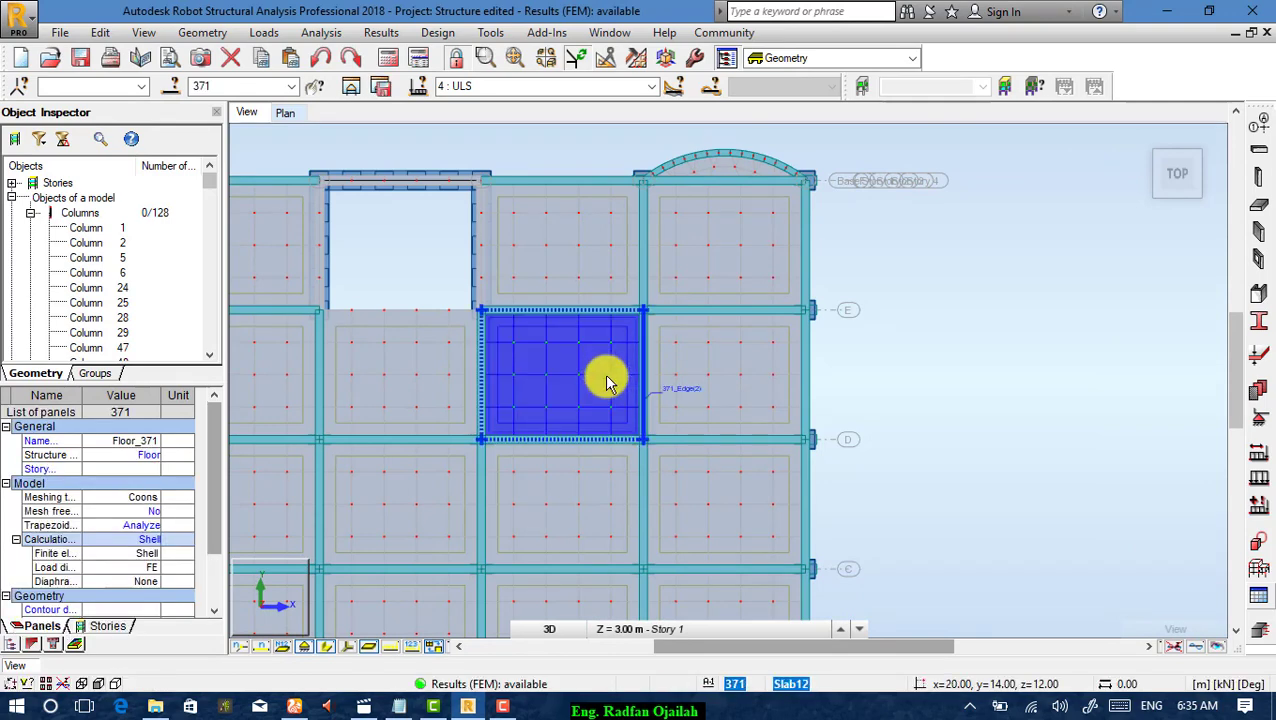
click(618, 629)
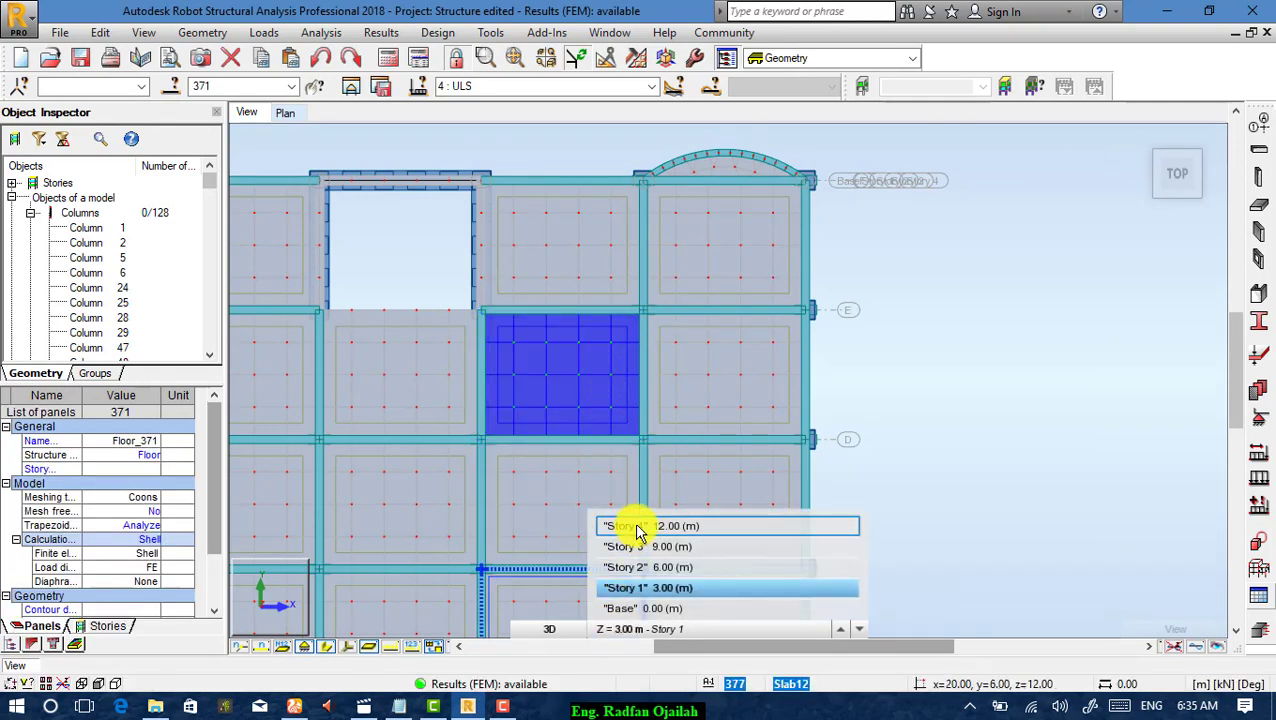
click(587, 400)
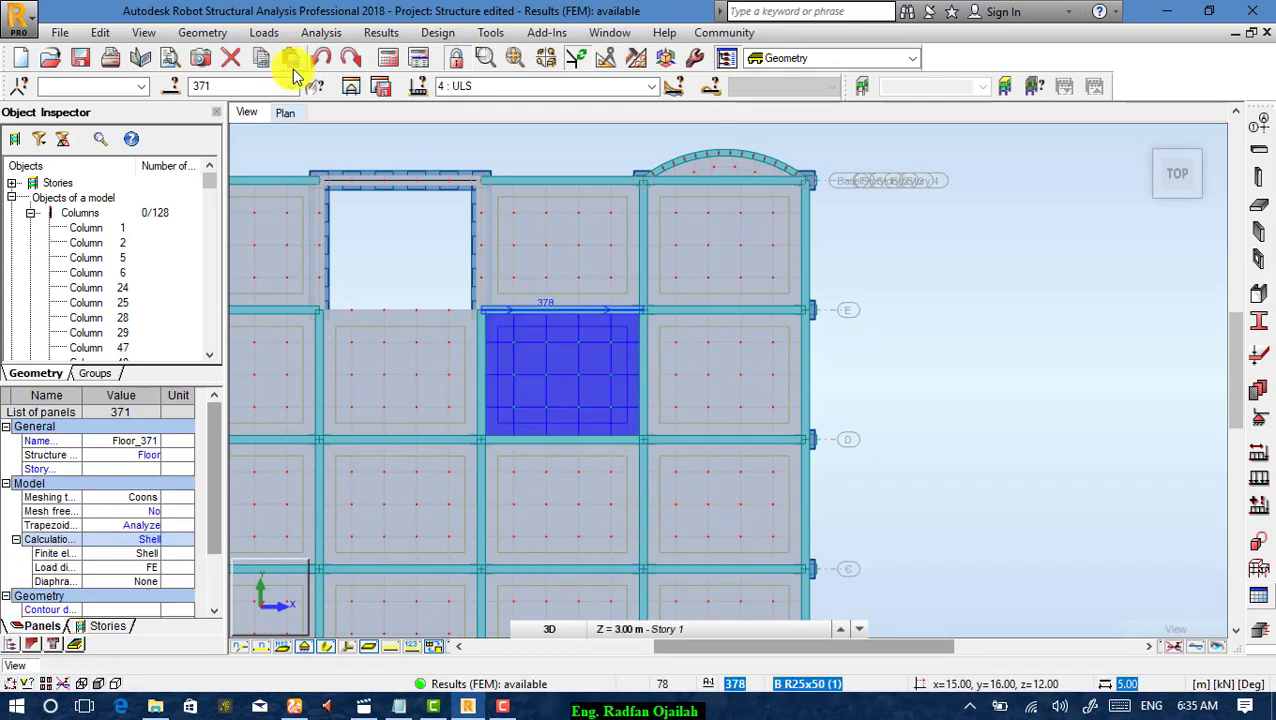
click(351, 86)
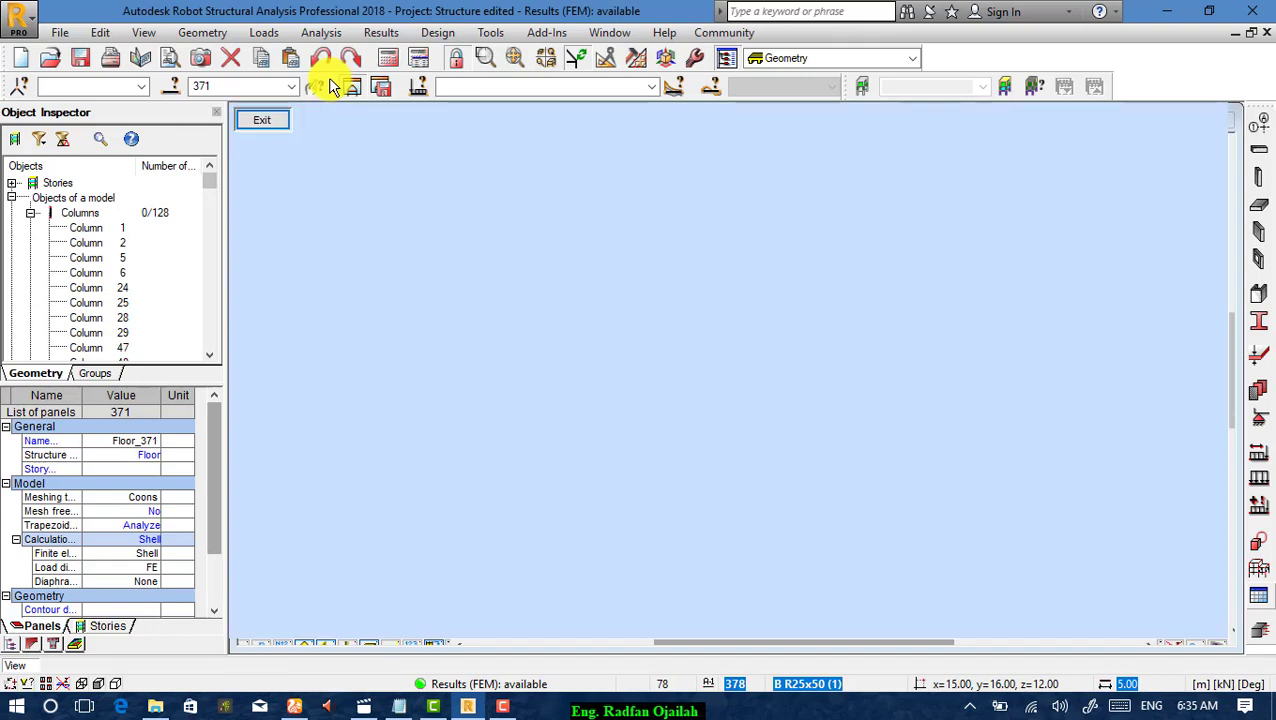
scroll(464, 233, up, 4)
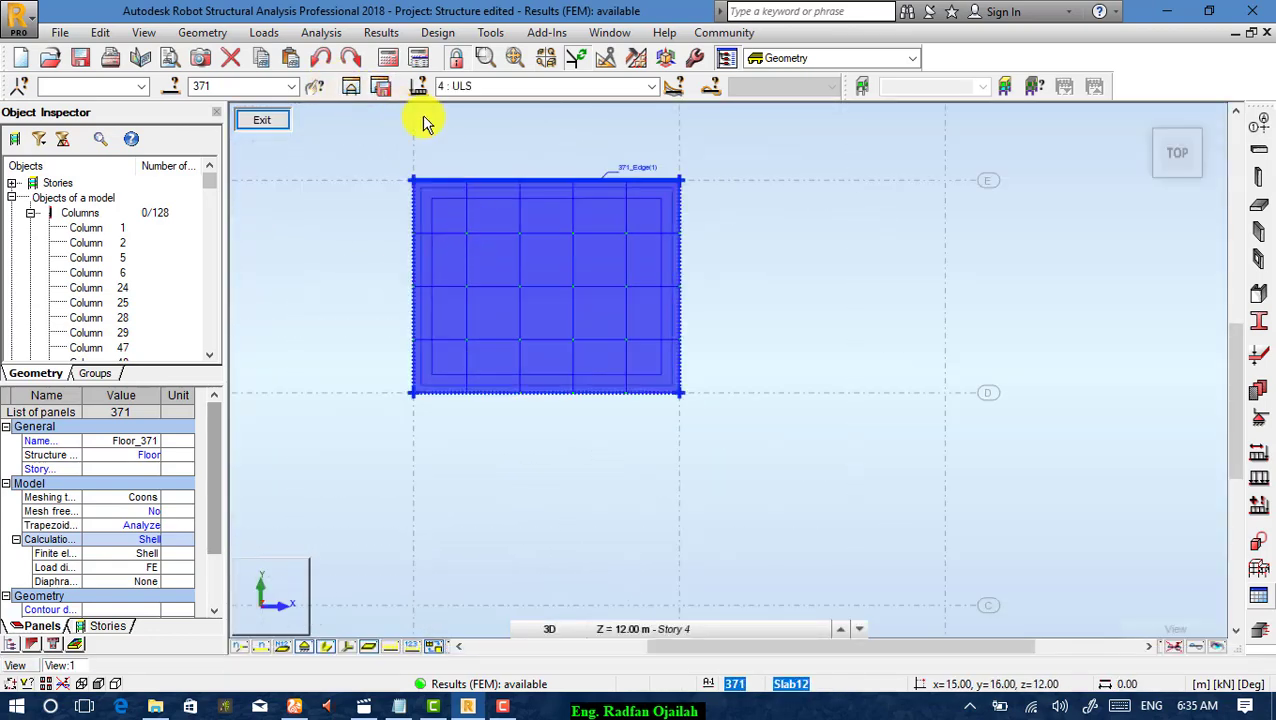
Open the panel cuts for the isolated Story 4 slab and choose xx moments as the result to show.
click(376, 30)
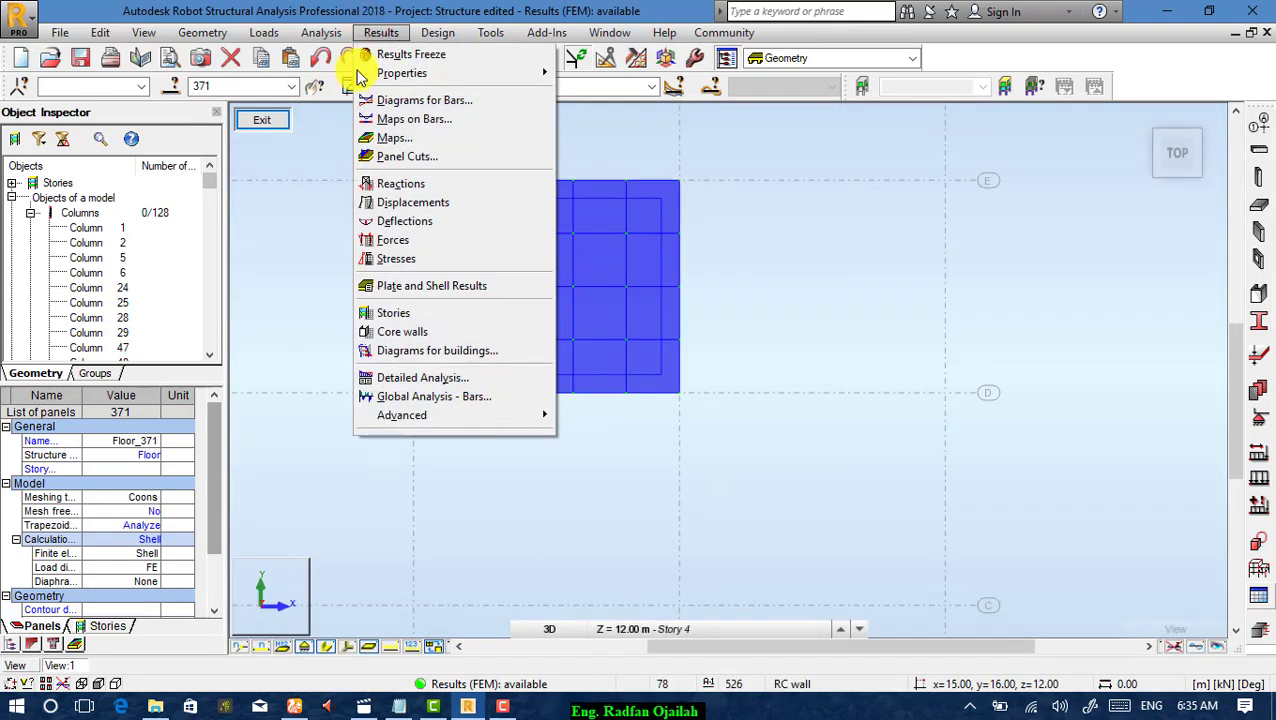
click(398, 157)
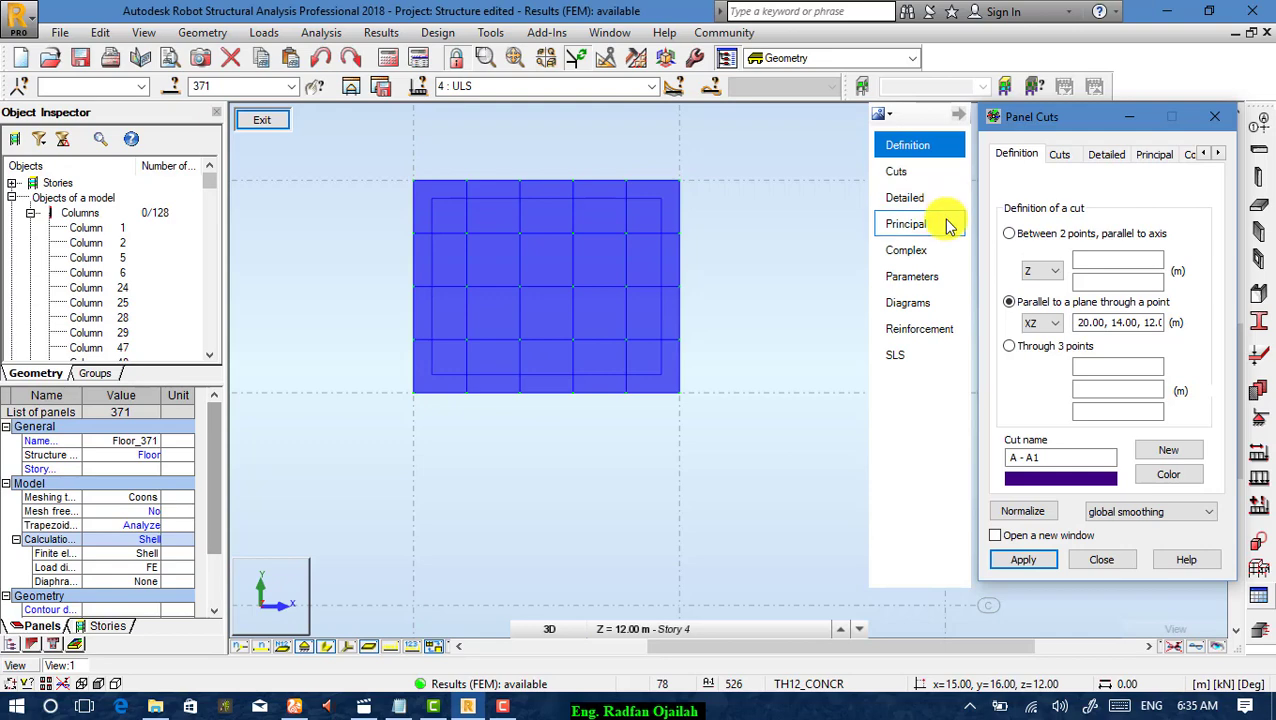
click(933, 199)
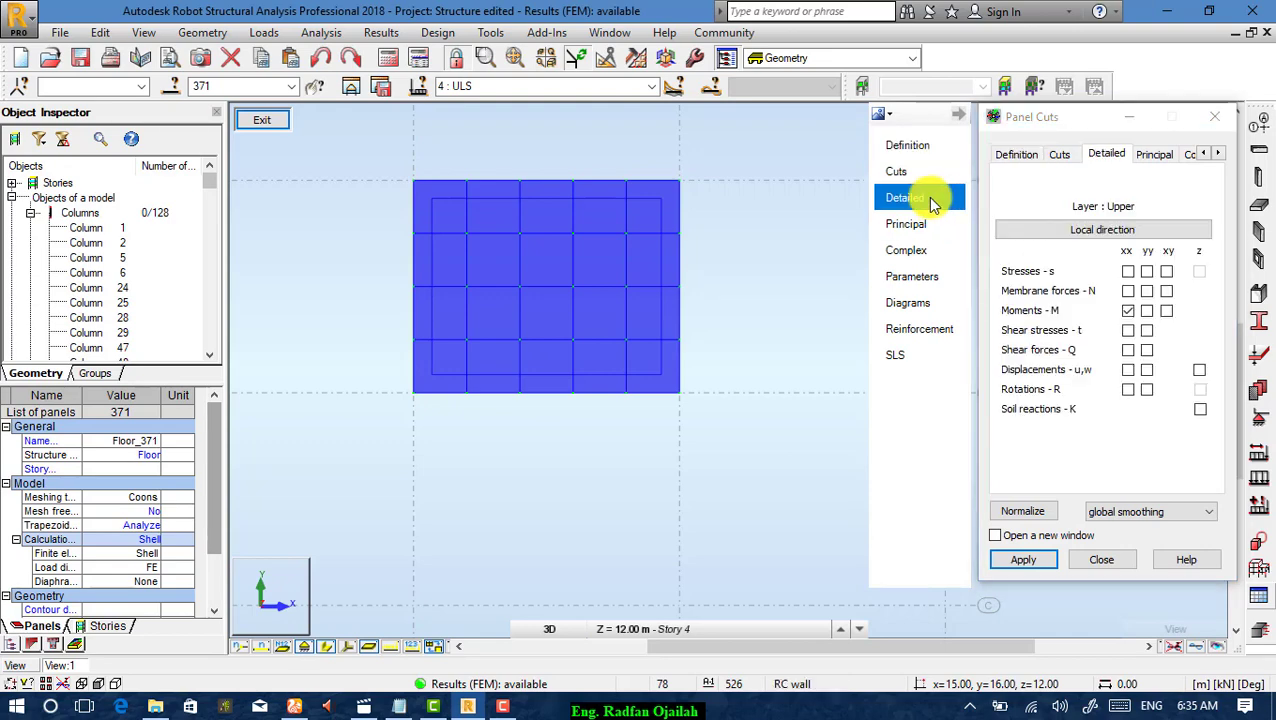
click(1129, 311)
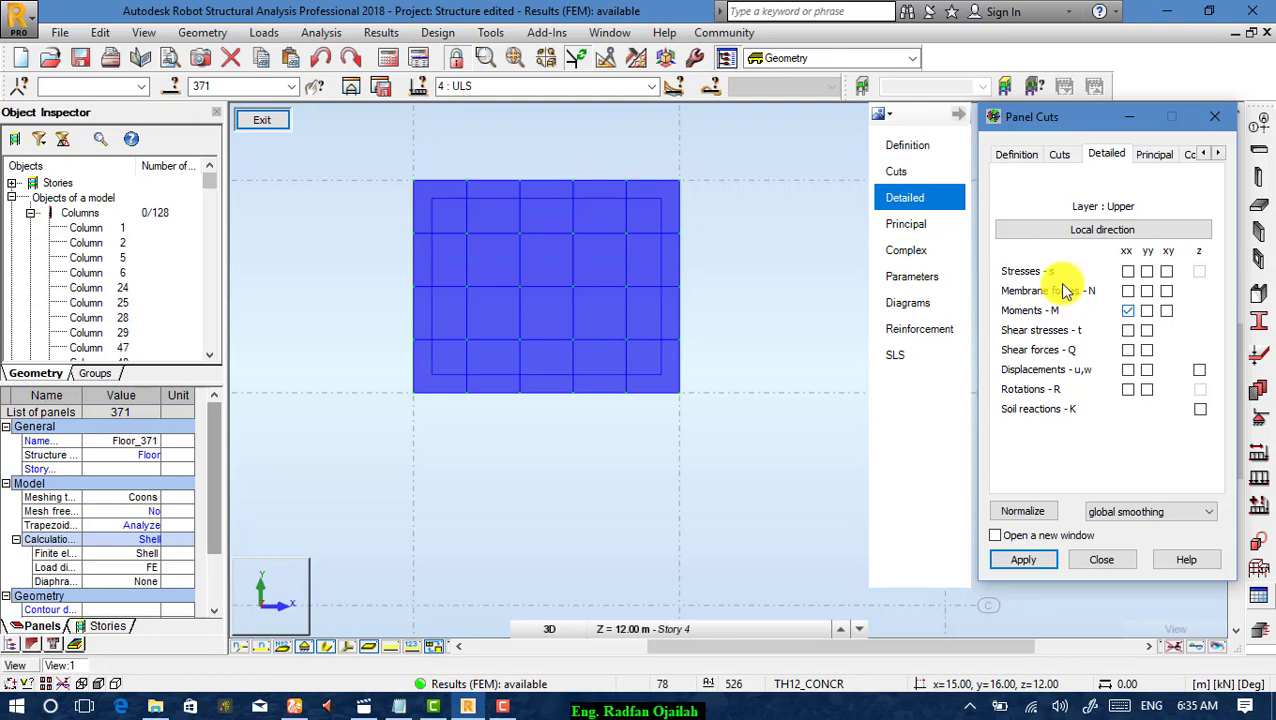
Define a cut through the slab's centre, parallel to the XZ plane through point 20.00, 14.00, 12.00, and apply it.
click(936, 150)
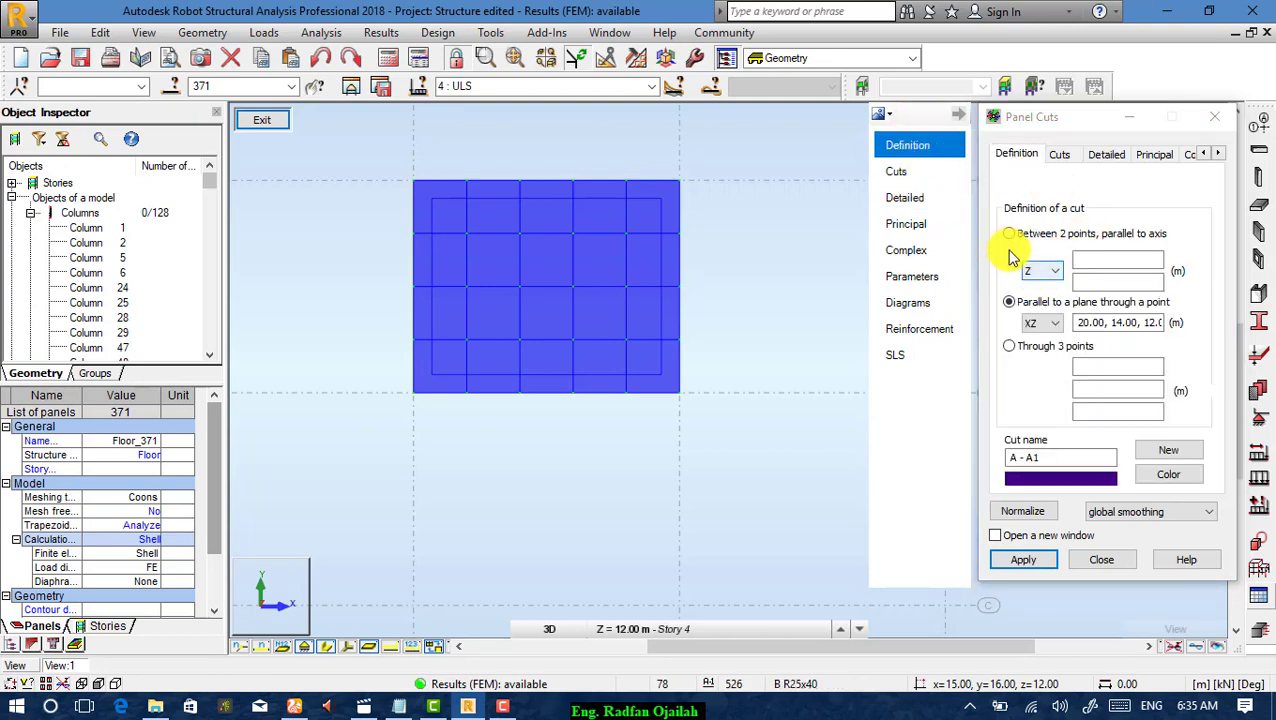
click(1010, 303)
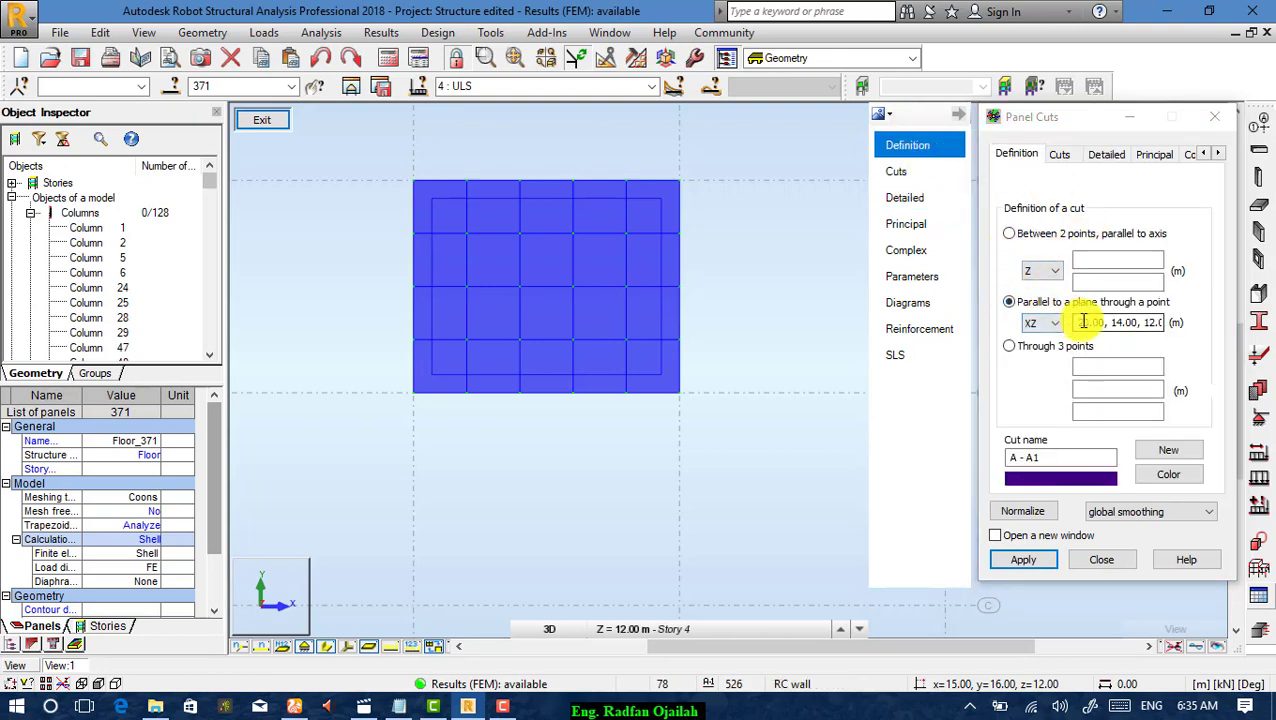
click(1078, 322)
key(Delete)
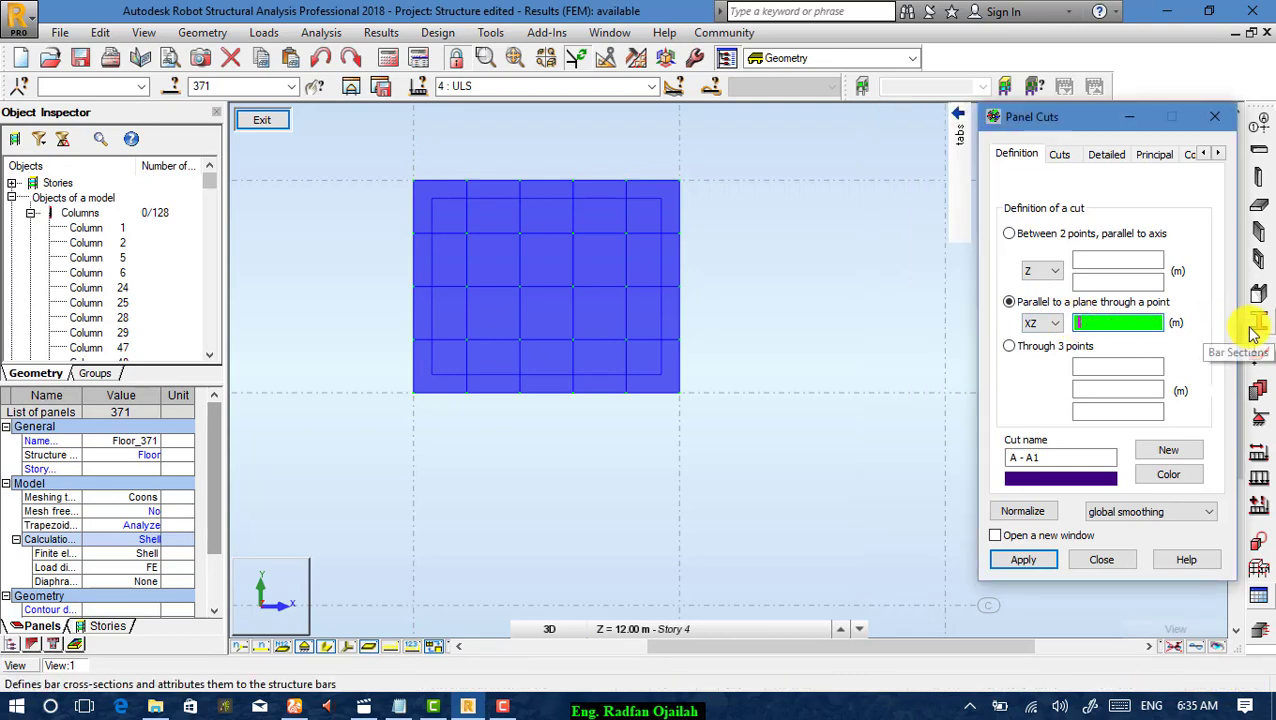
click(1030, 324)
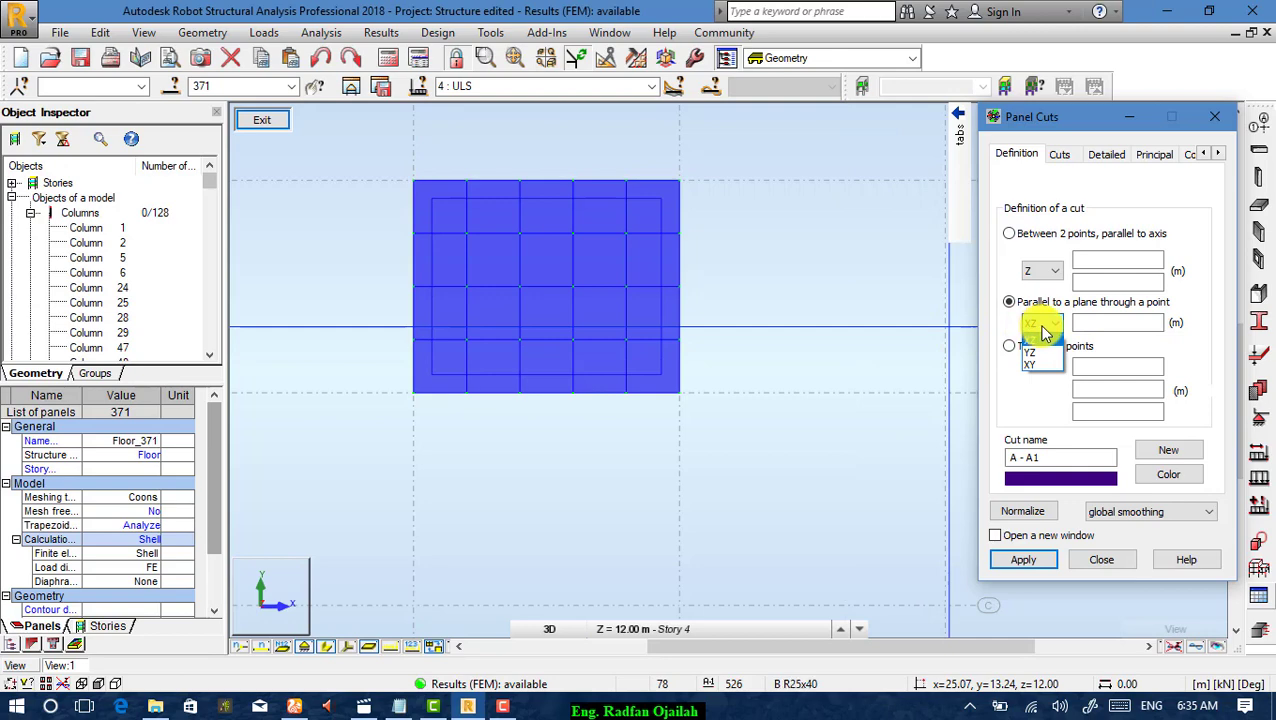
click(1043, 333)
click(1090, 322)
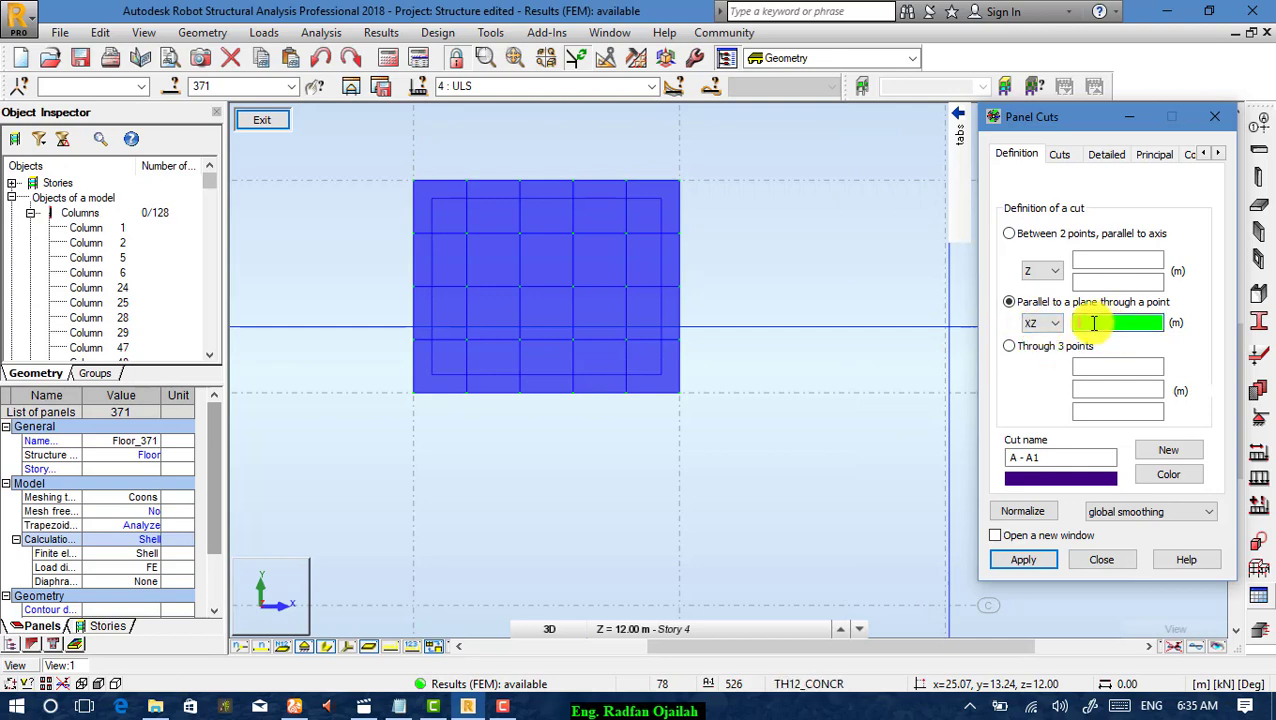
click(679, 290)
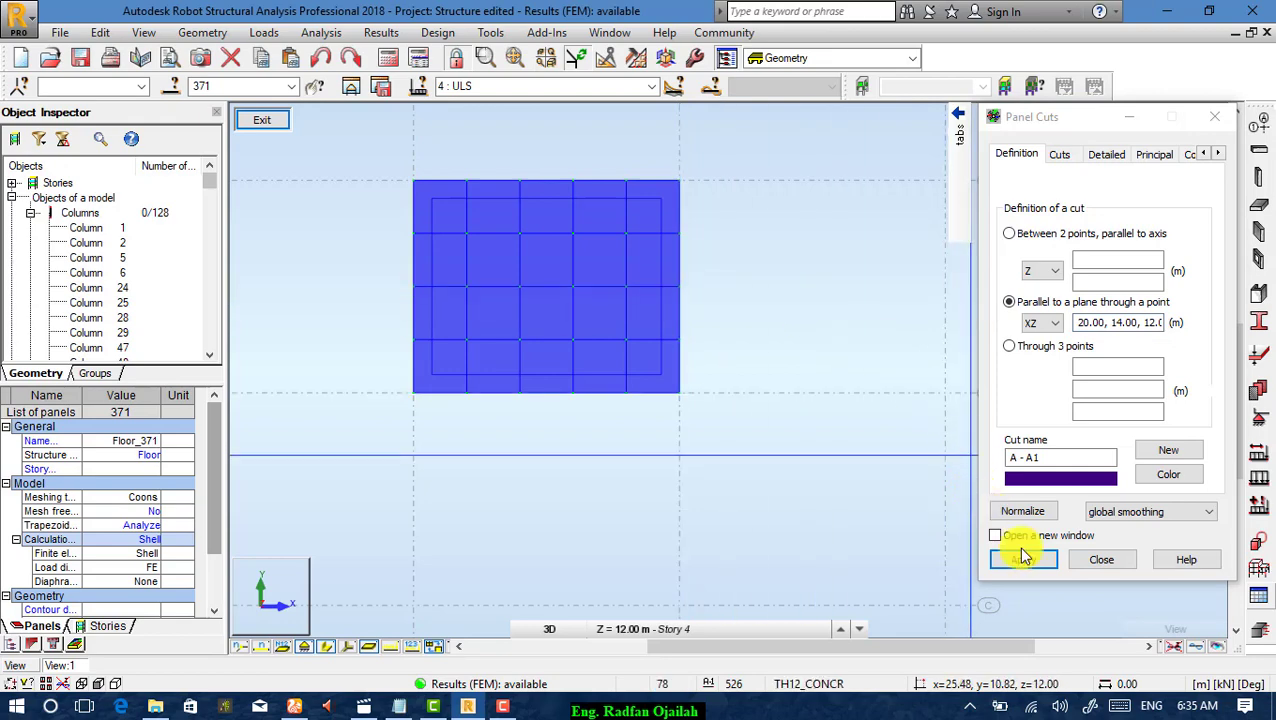
click(1023, 559)
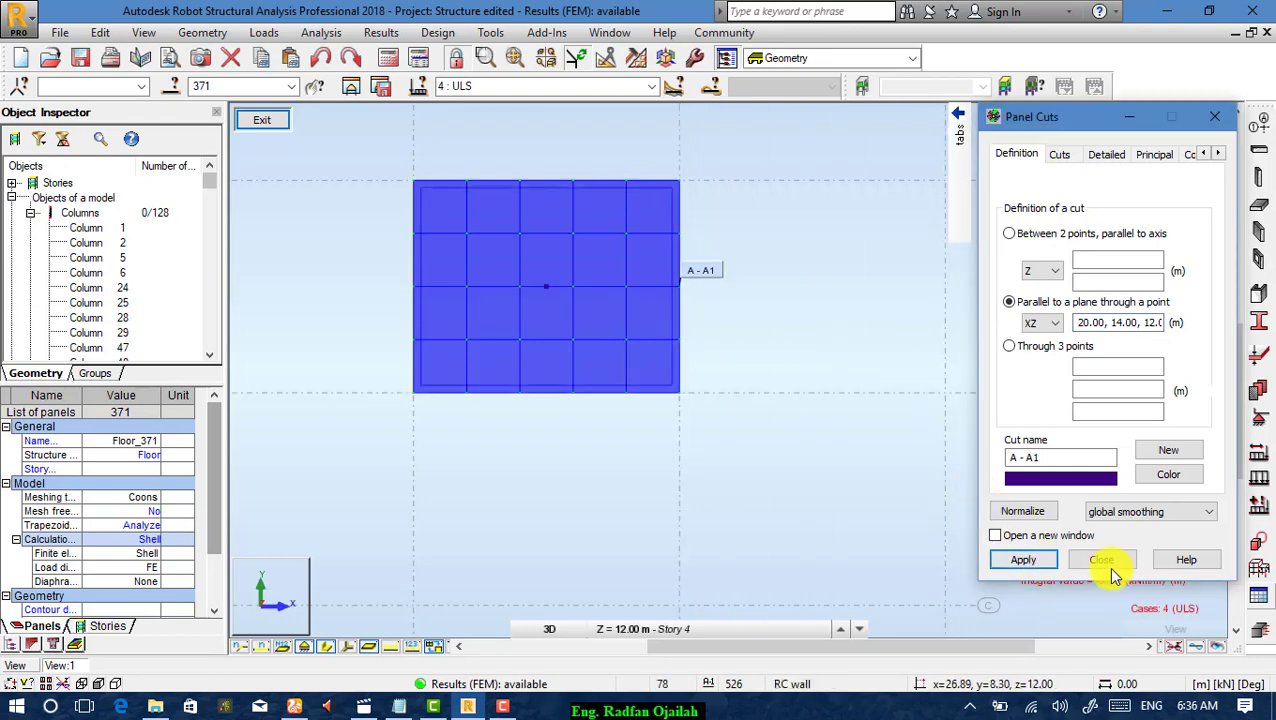
click(1106, 562)
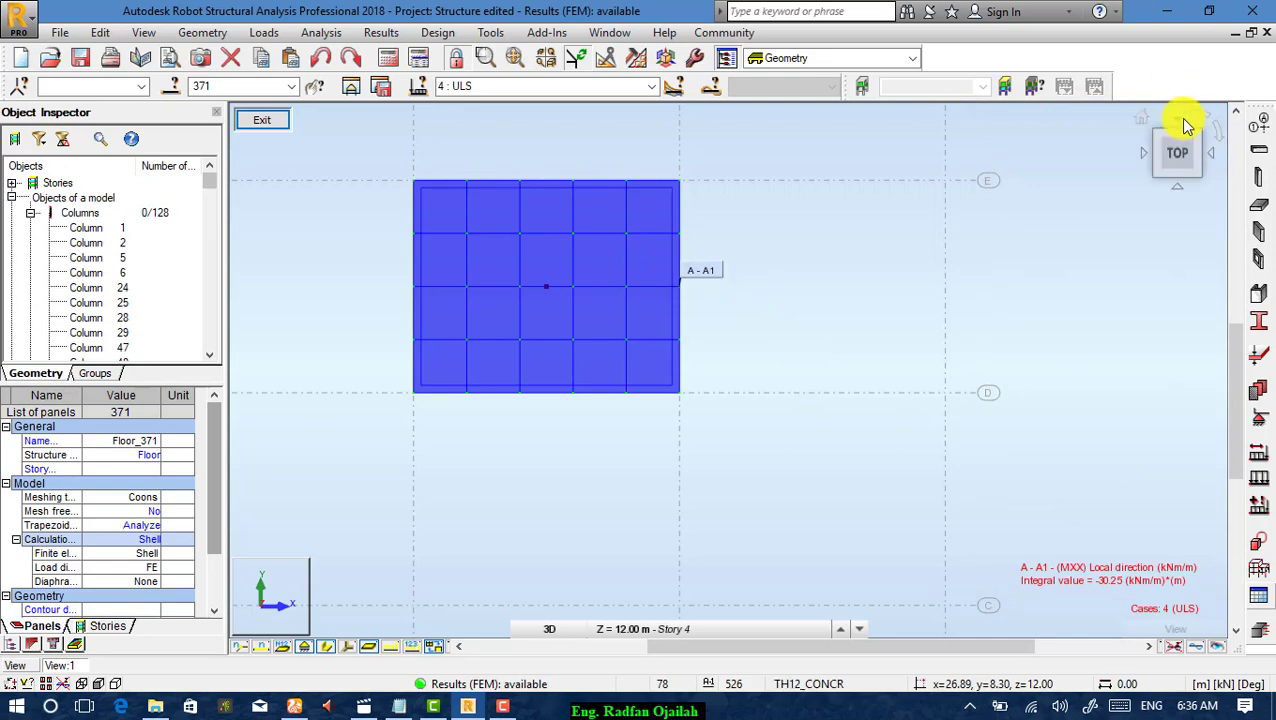
Examine the xx moment diagram of the slab cut in front view between axes 4 and 5.
click(1186, 124)
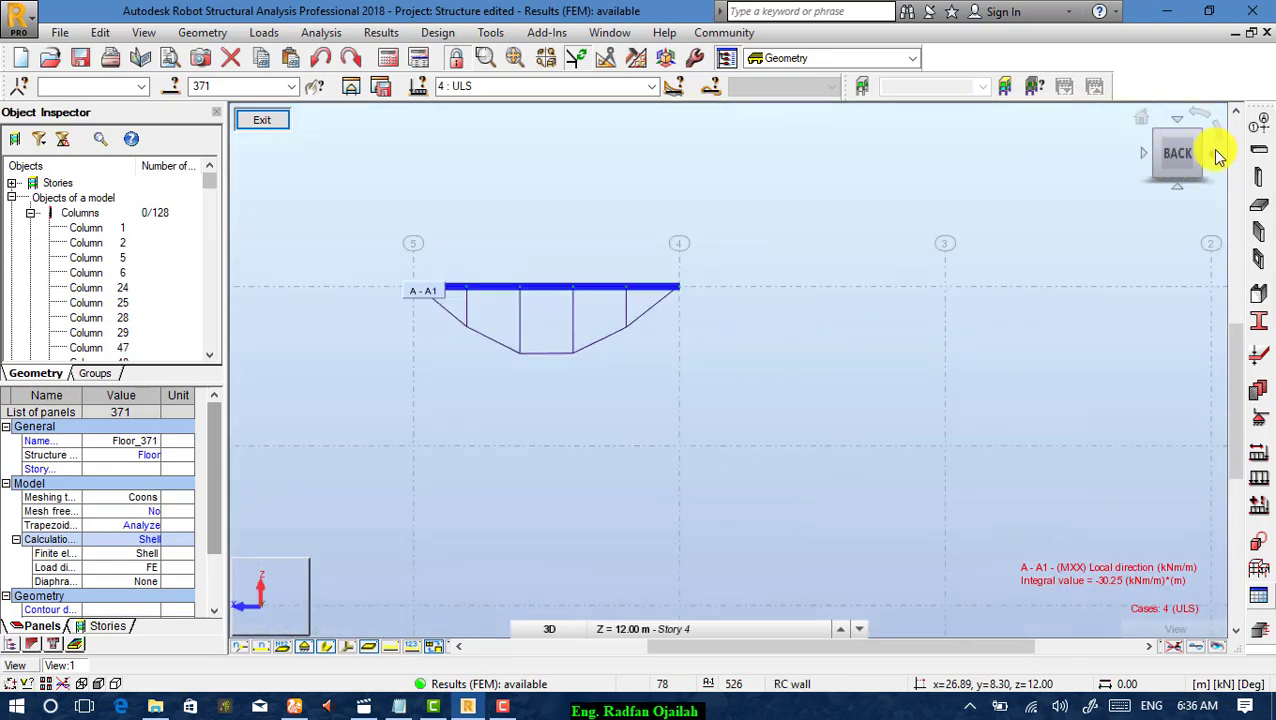
click(1214, 152)
click(1210, 151)
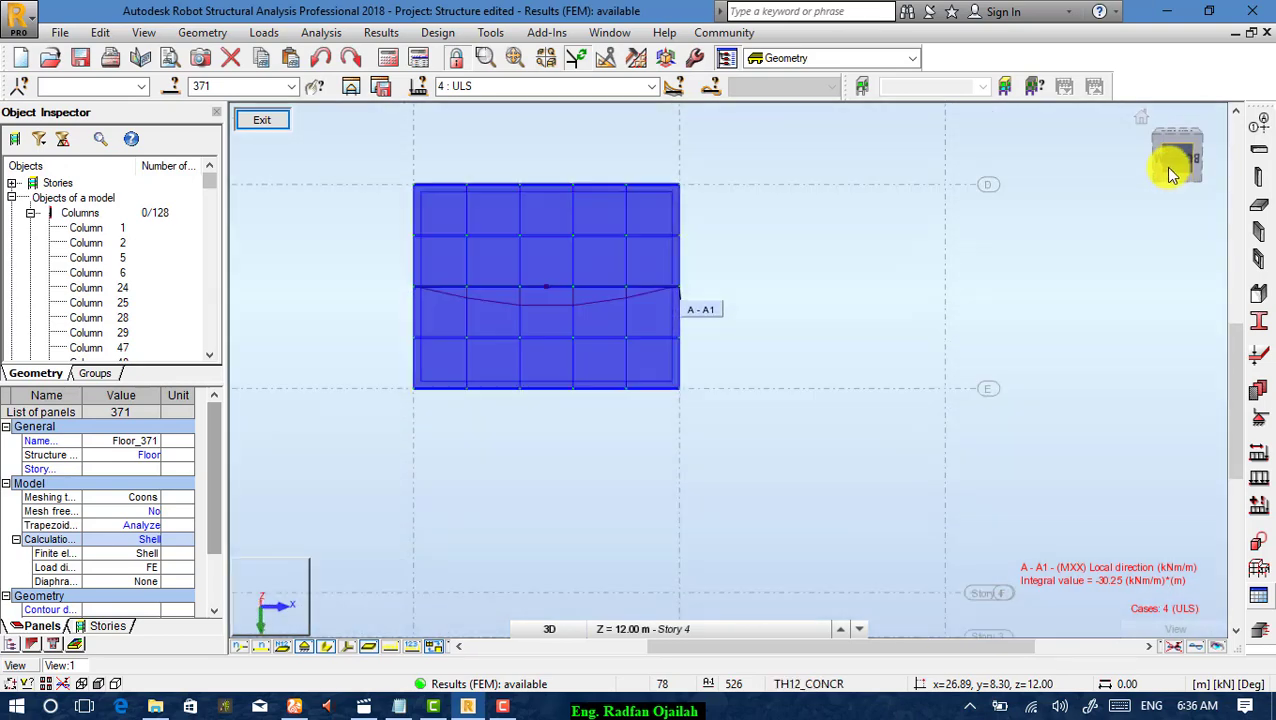
click(1177, 188)
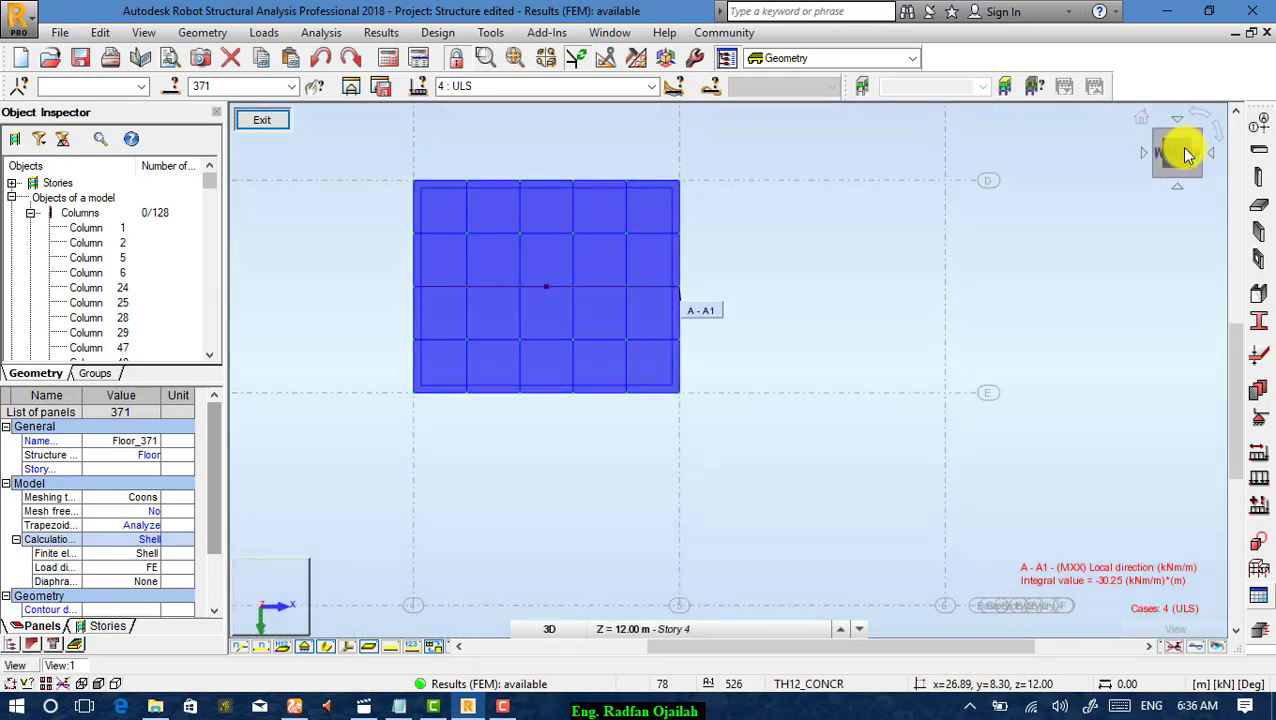
click(1174, 121)
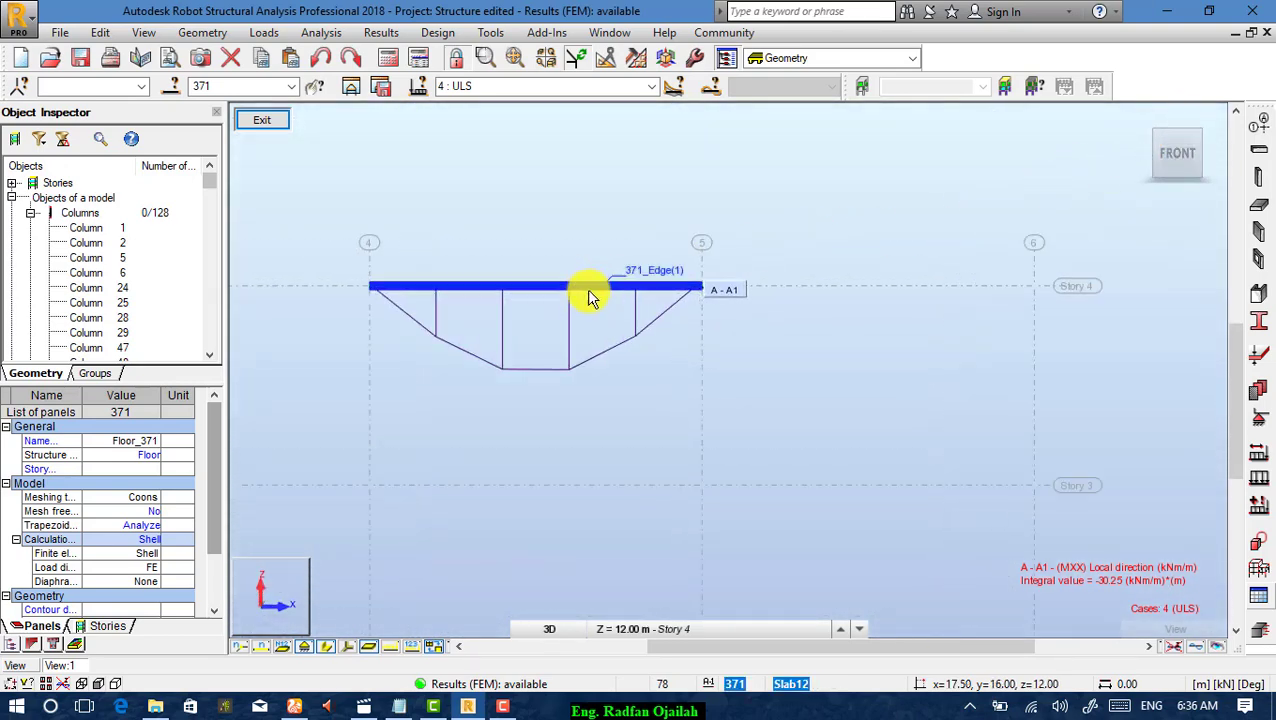
scroll(588, 296, up, 1)
scroll(695, 290, down, 1)
scroll(352, 305, up, 1)
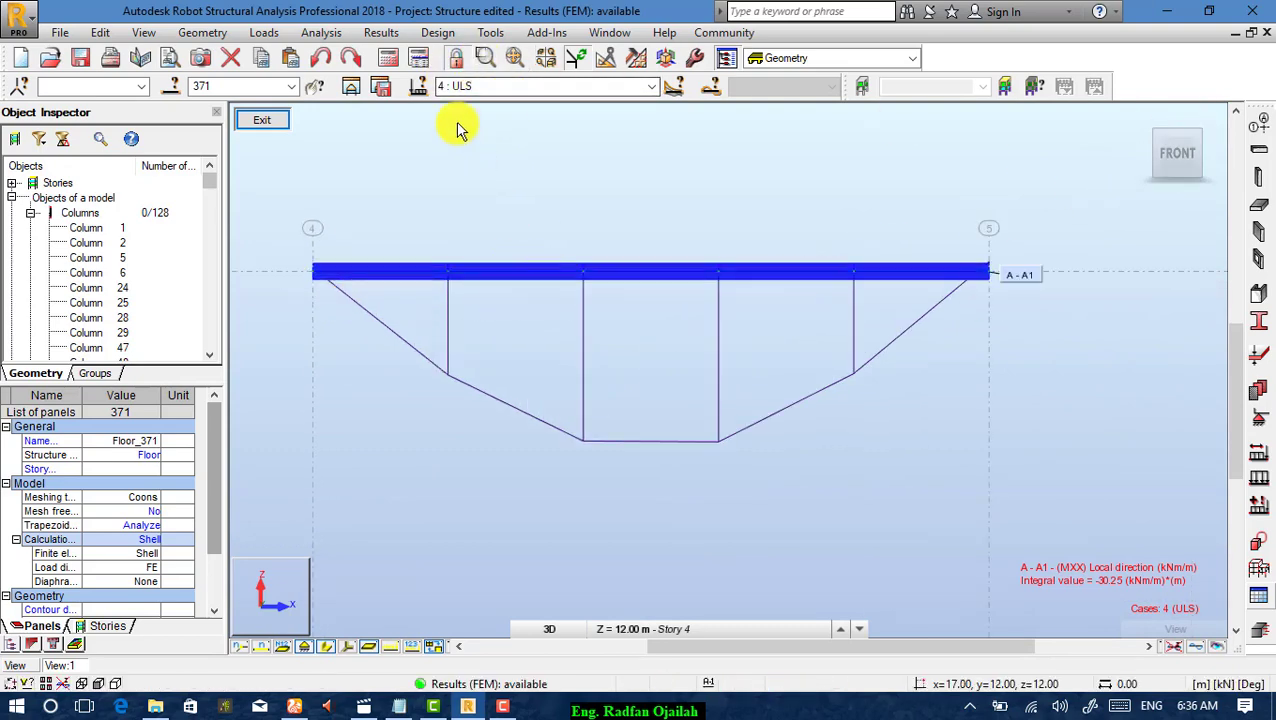
Set the panel cut diagrams to text descriptions and filled filling, and apply them to the slab cut.
click(396, 33)
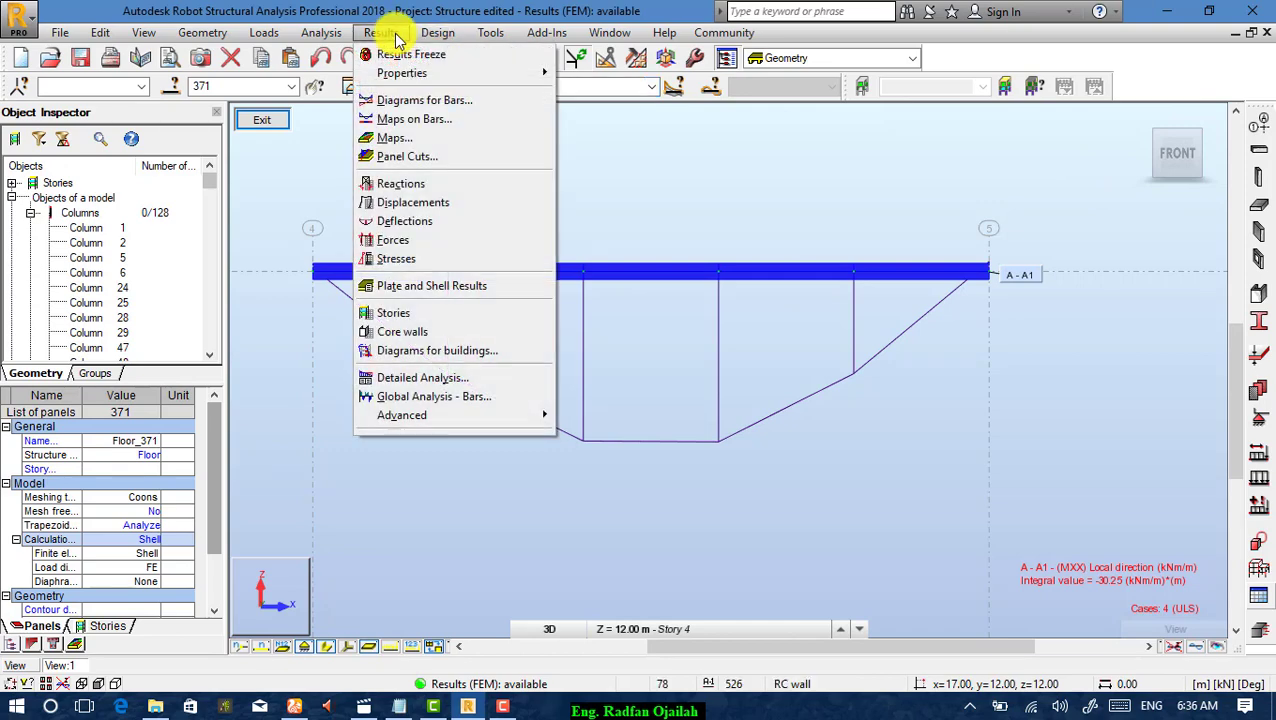
click(425, 157)
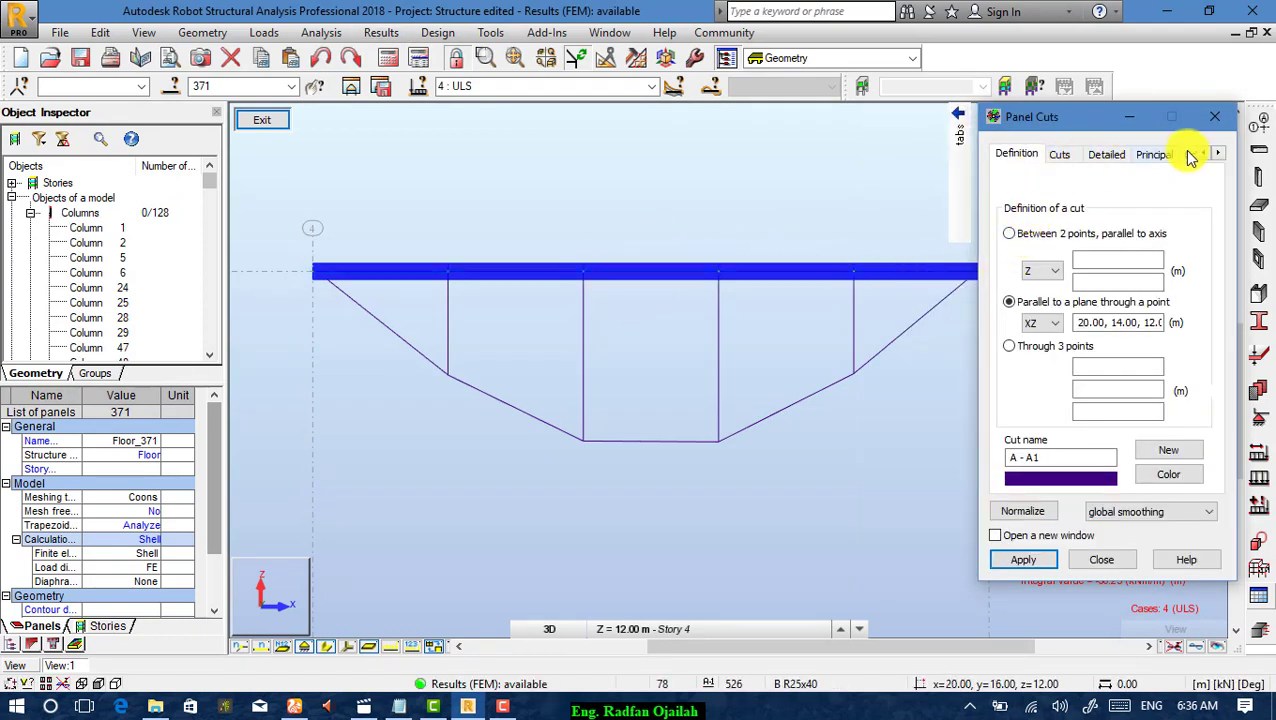
mouse_move(956, 177)
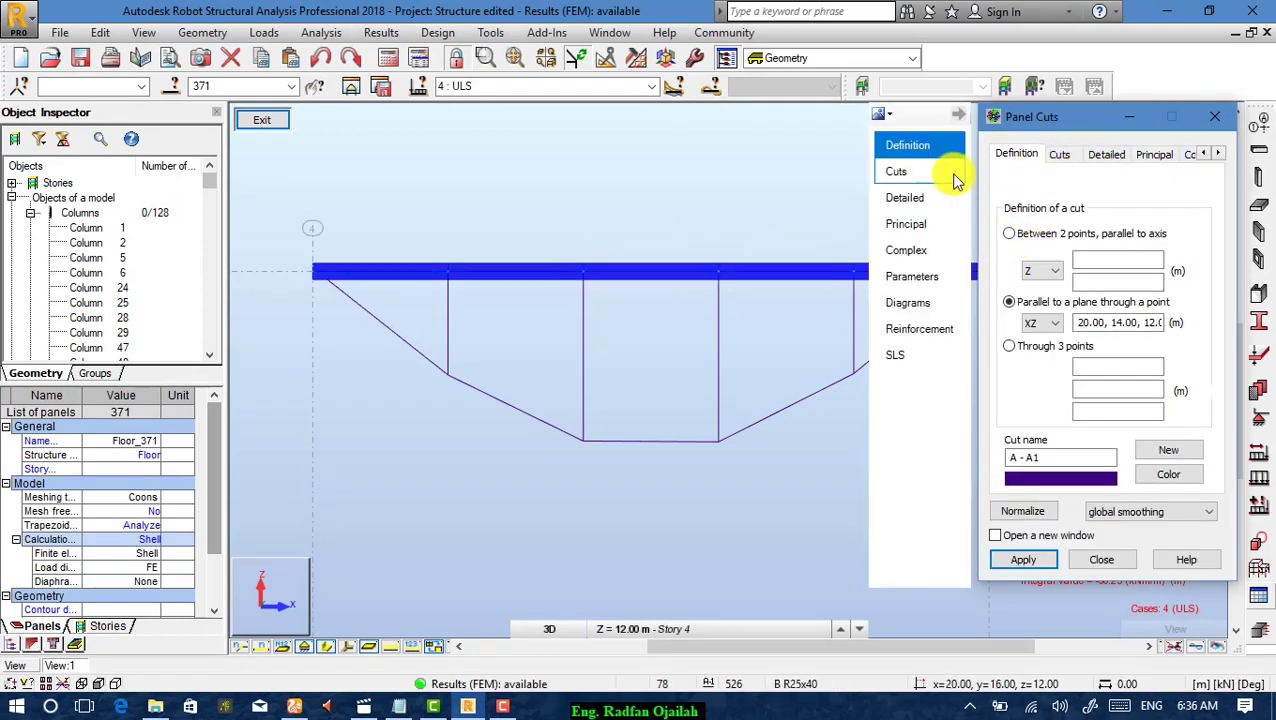
click(910, 310)
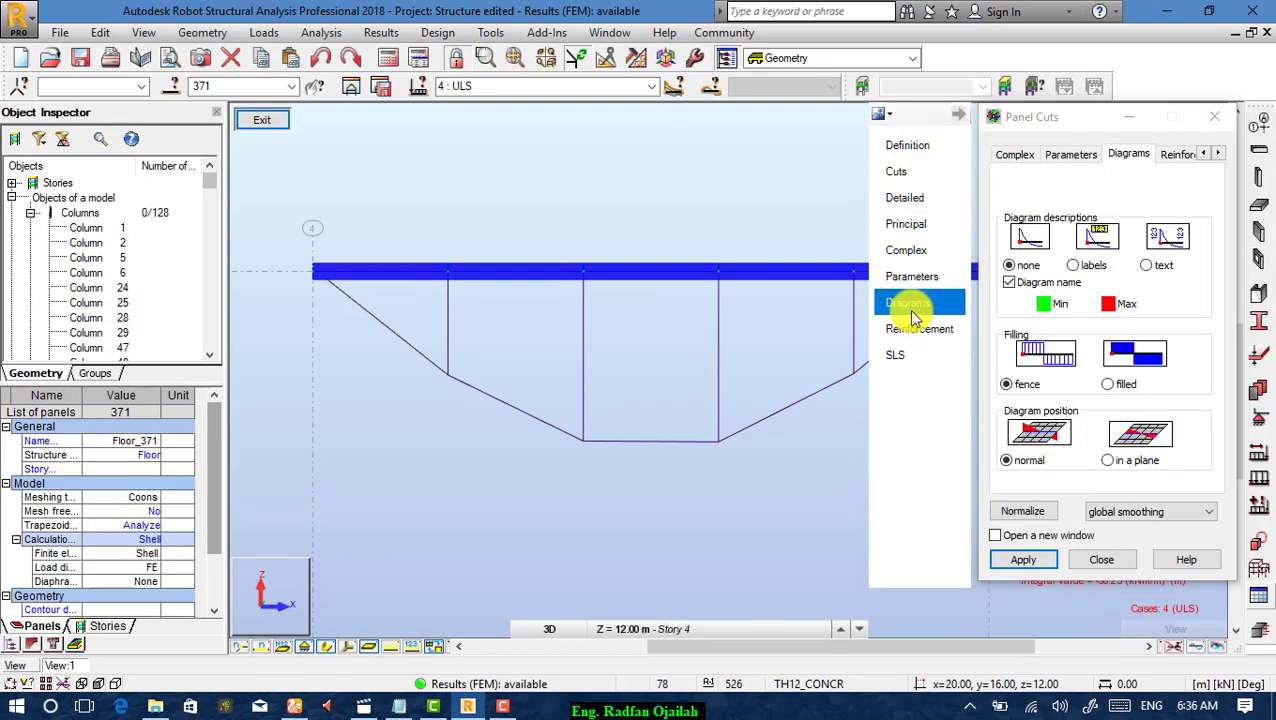
click(1153, 256)
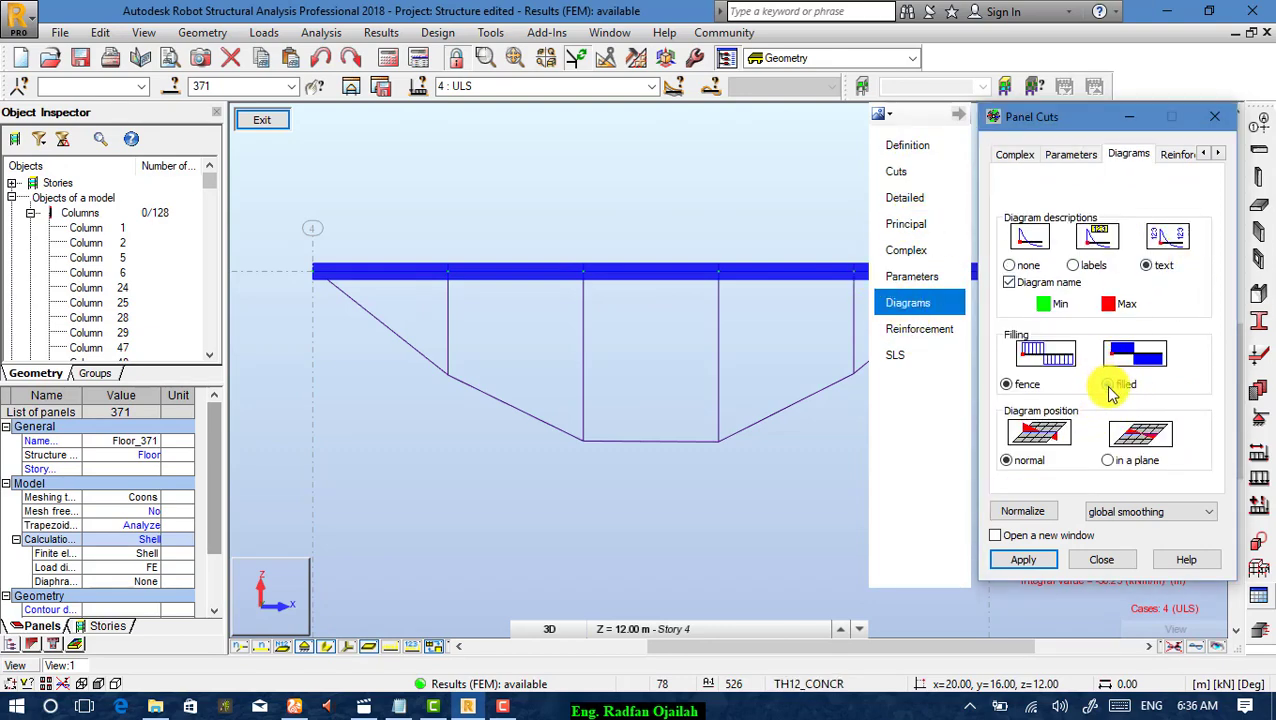
click(1110, 386)
click(1038, 564)
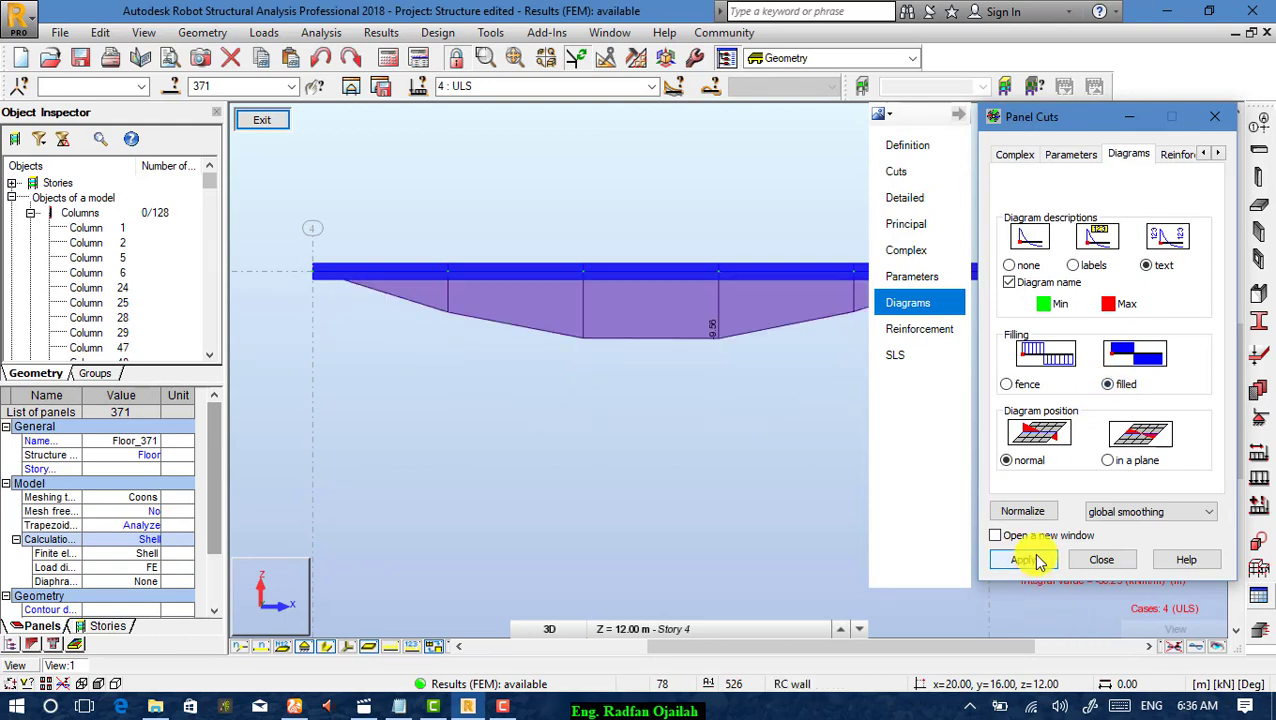
click(1100, 559)
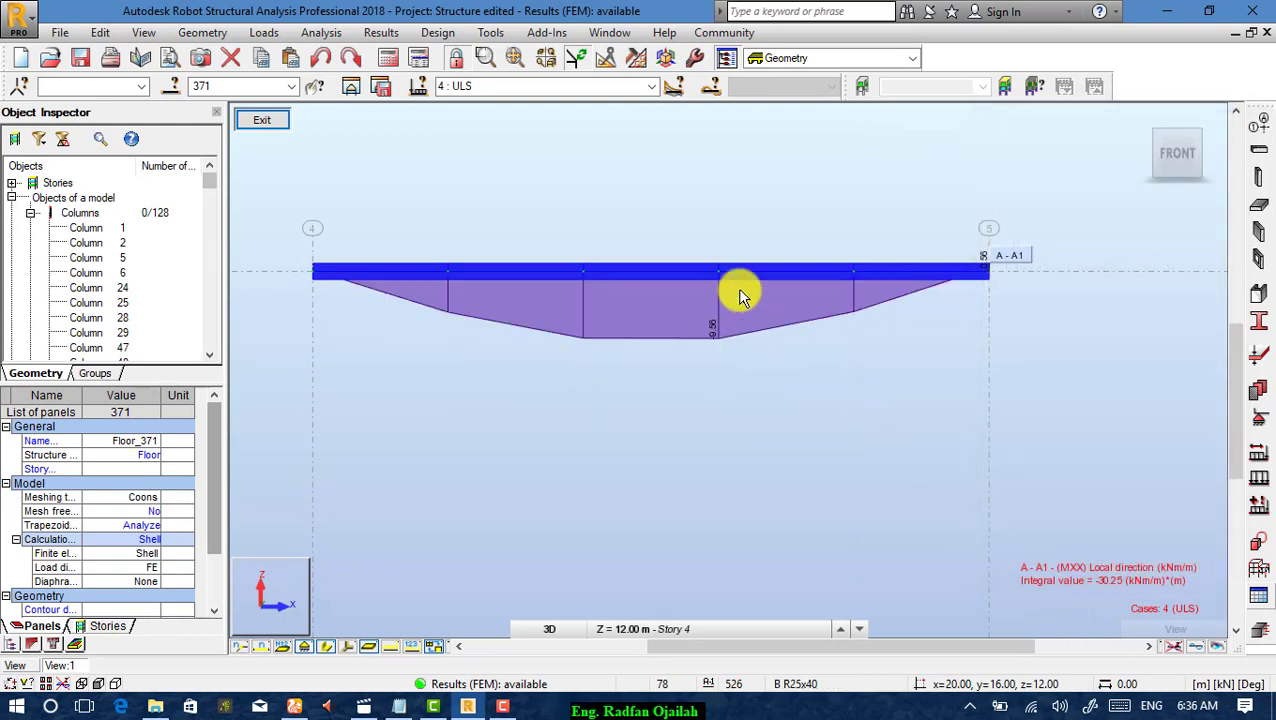